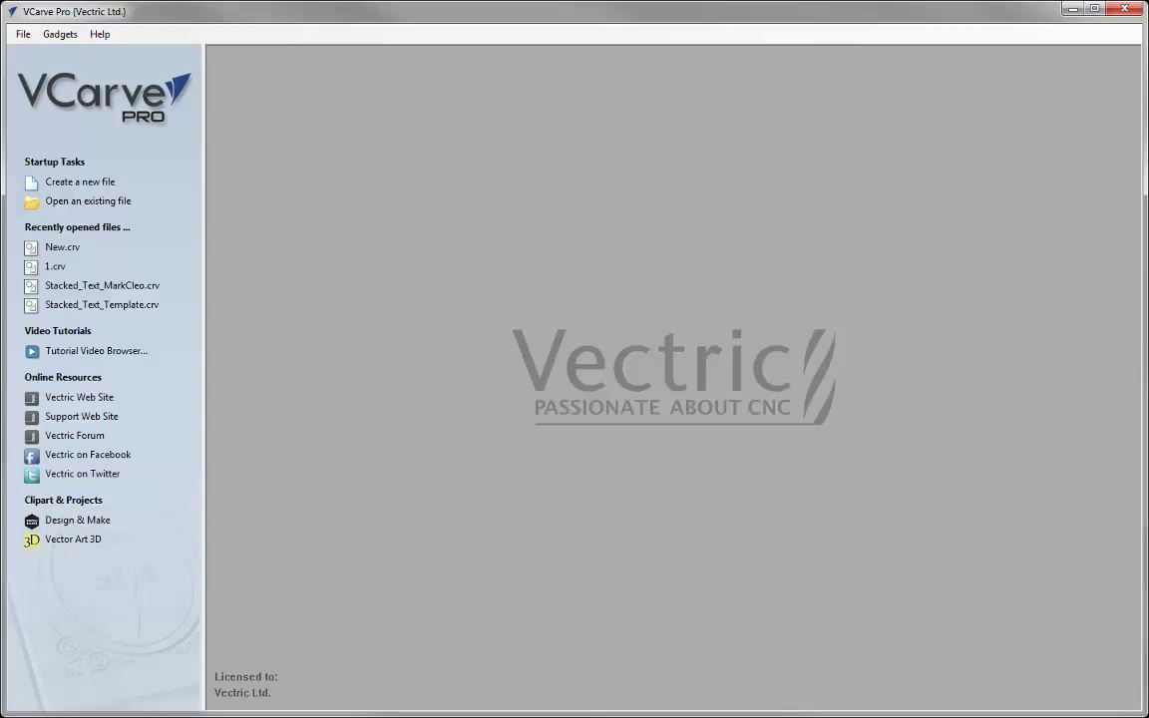
Create a new job 24 inches wide, 8 inches high and 0.5 inches thick.
left_click(80, 182)
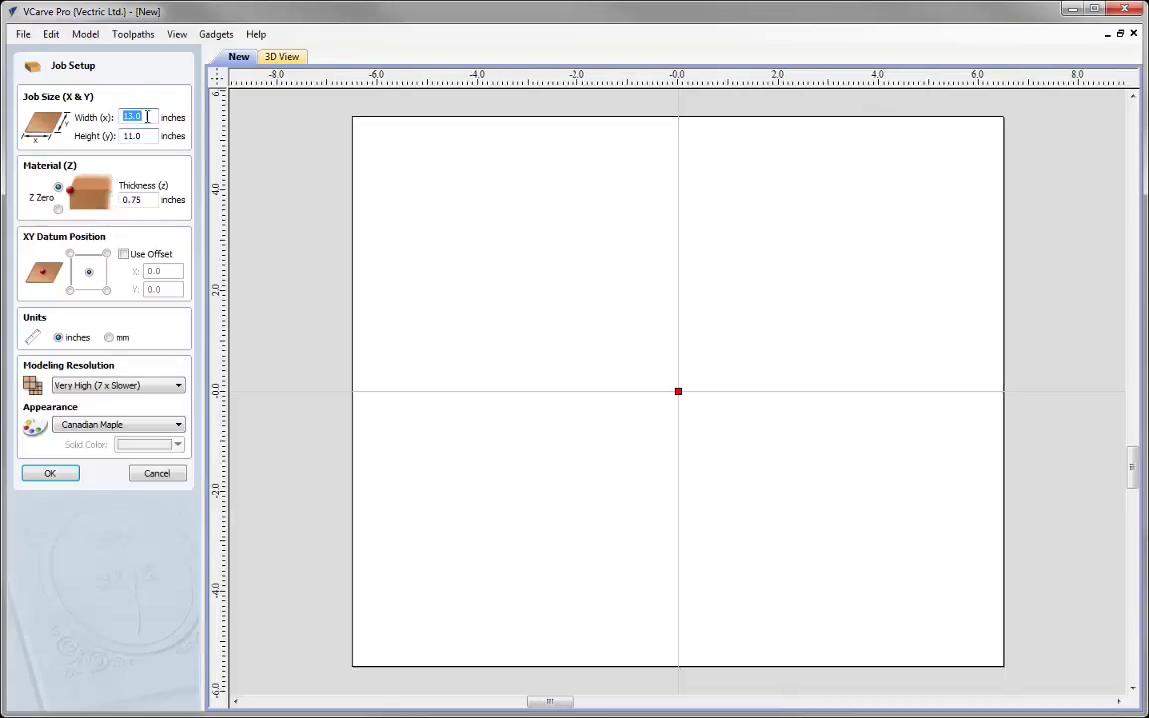
type("24")
key("Tab")
type("8")
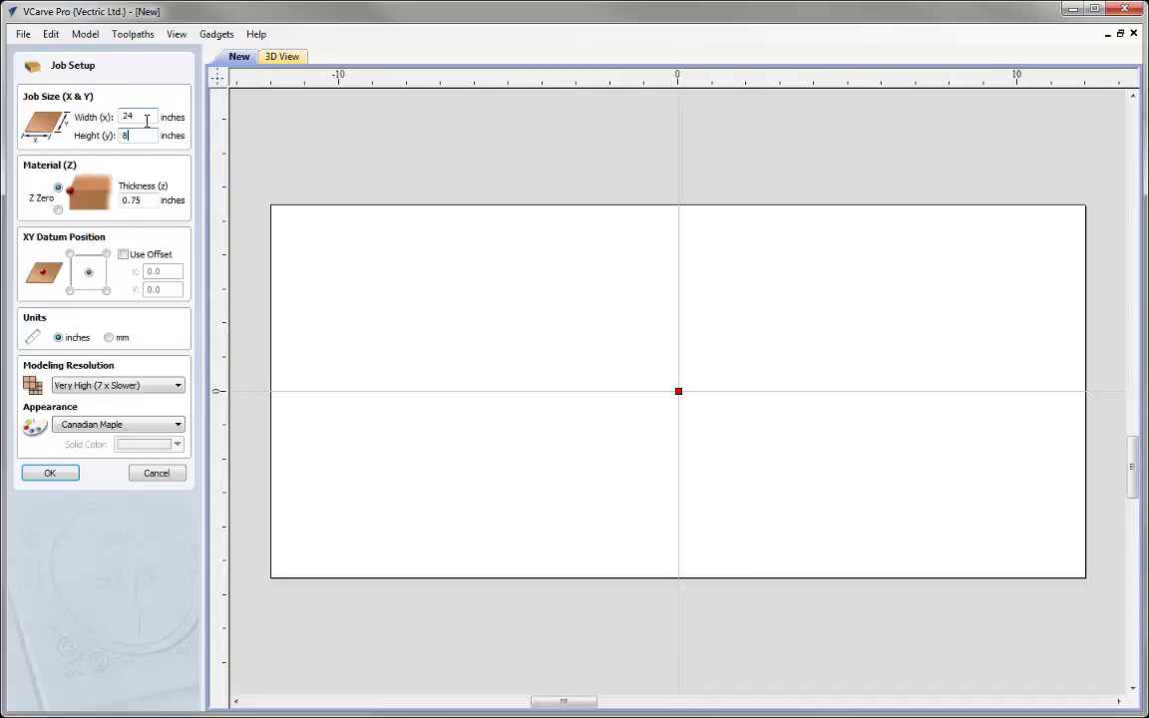
key("Tab")
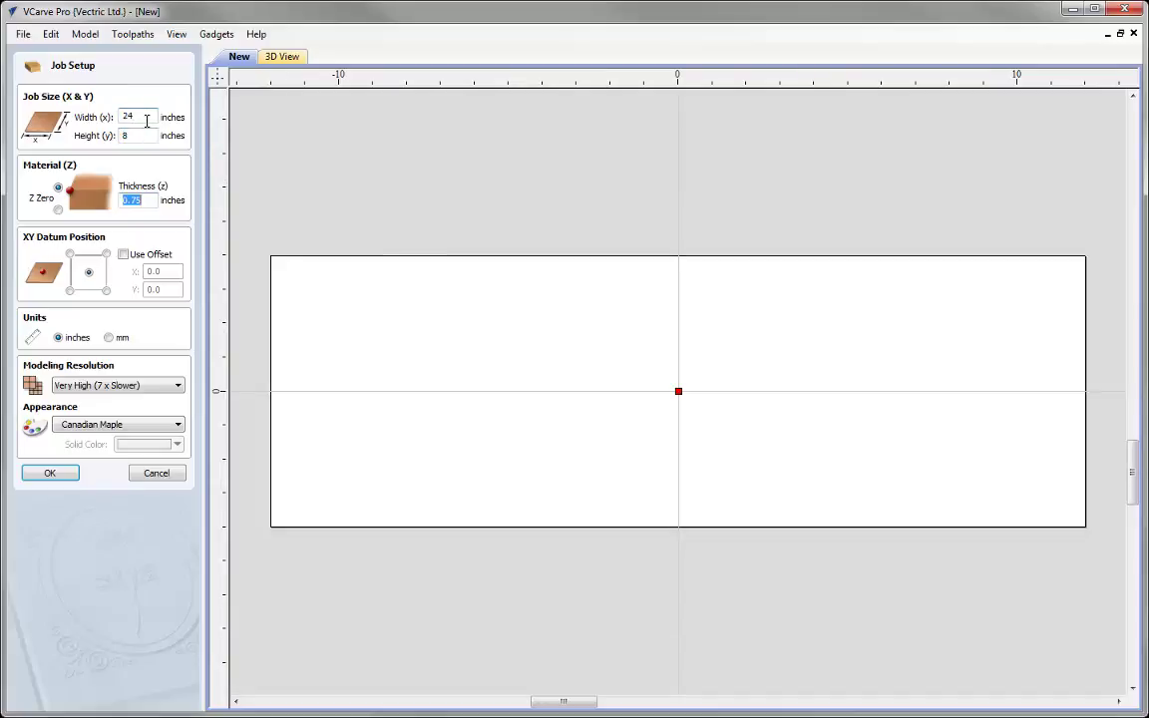
type("0.5")
left_click(107, 387)
left_click(49, 475)
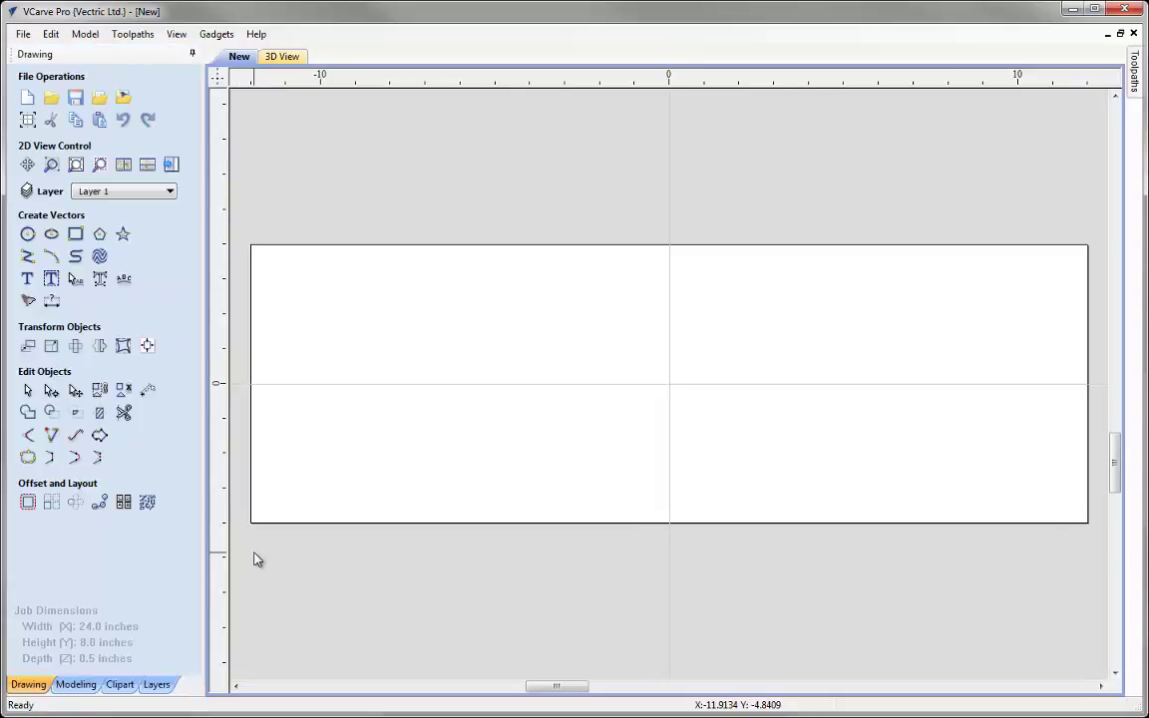
Import the C-Scroll.v3m model from the Flourish_Assembly_FILES folder as a component.
left_click(72, 682)
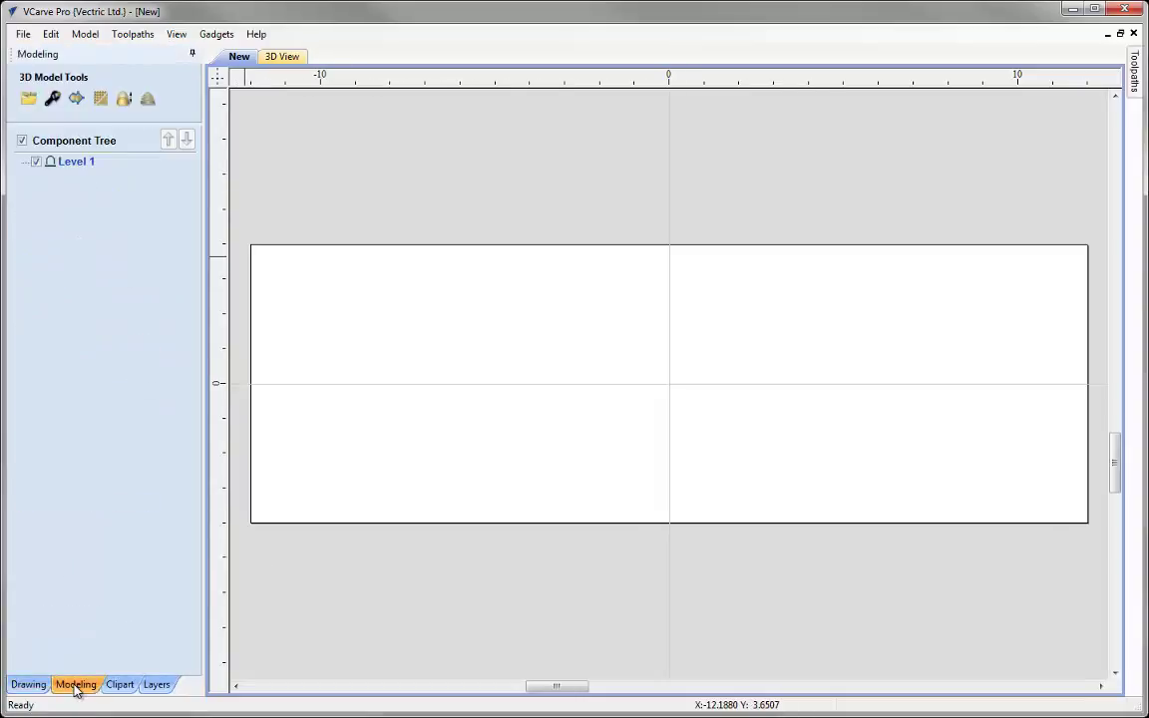
left_click(28, 98)
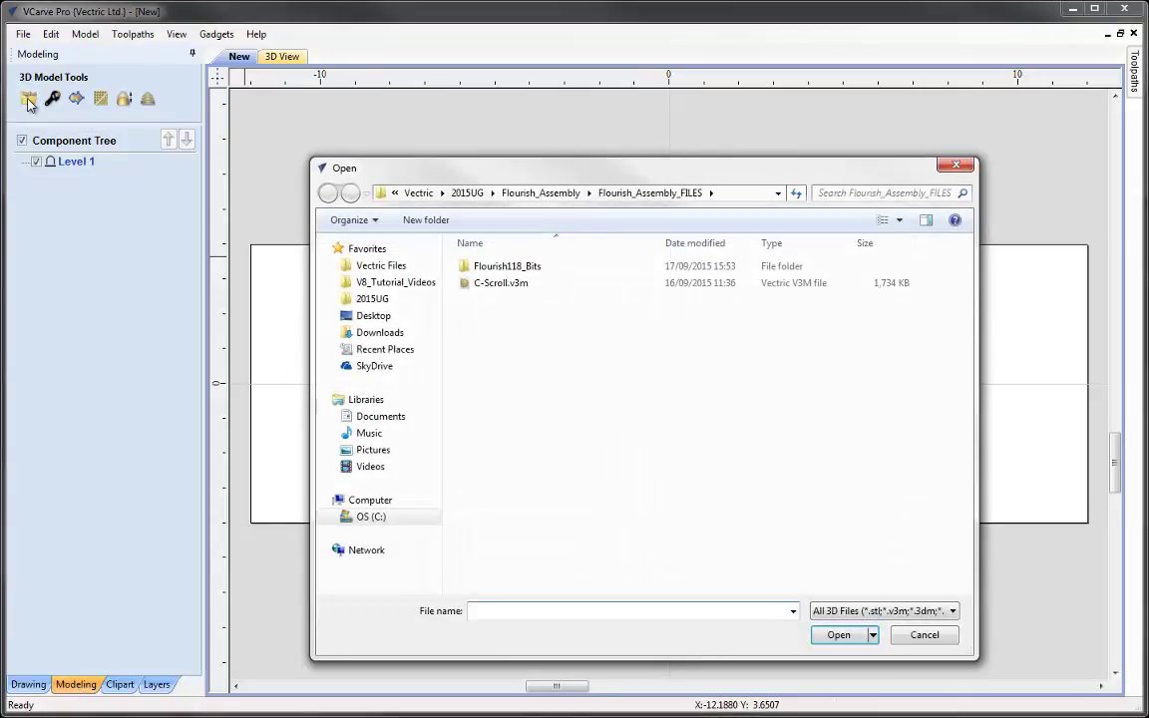
left_click(495, 284)
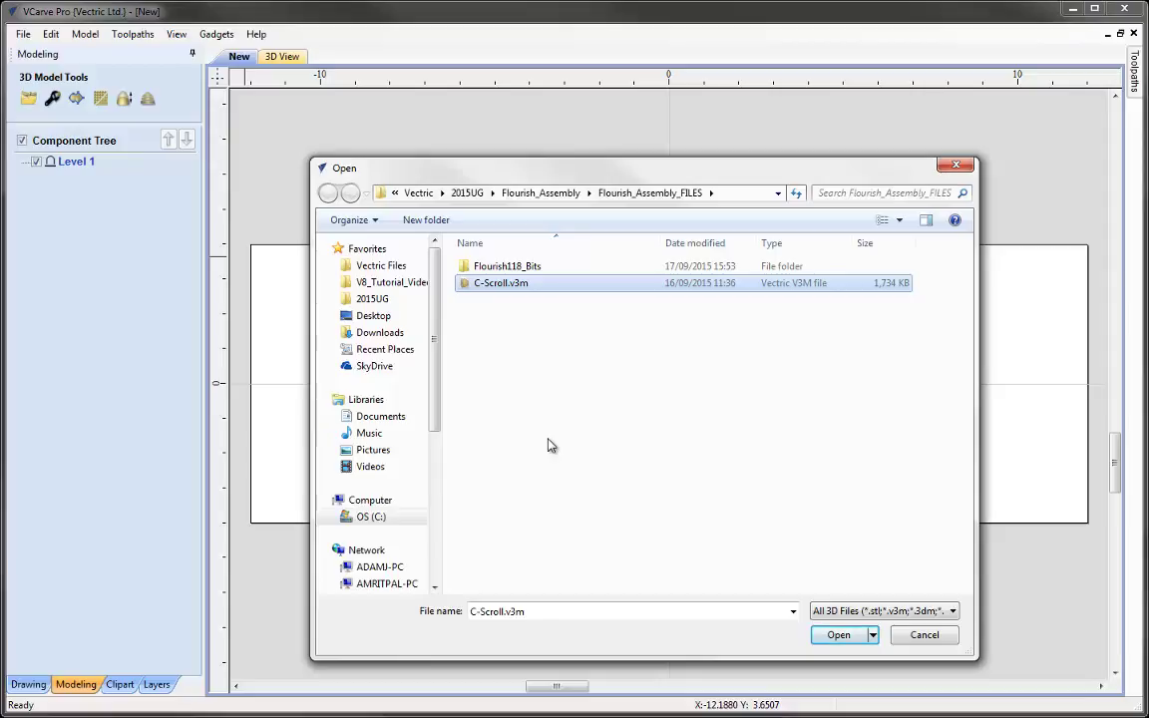
left_click(837, 636)
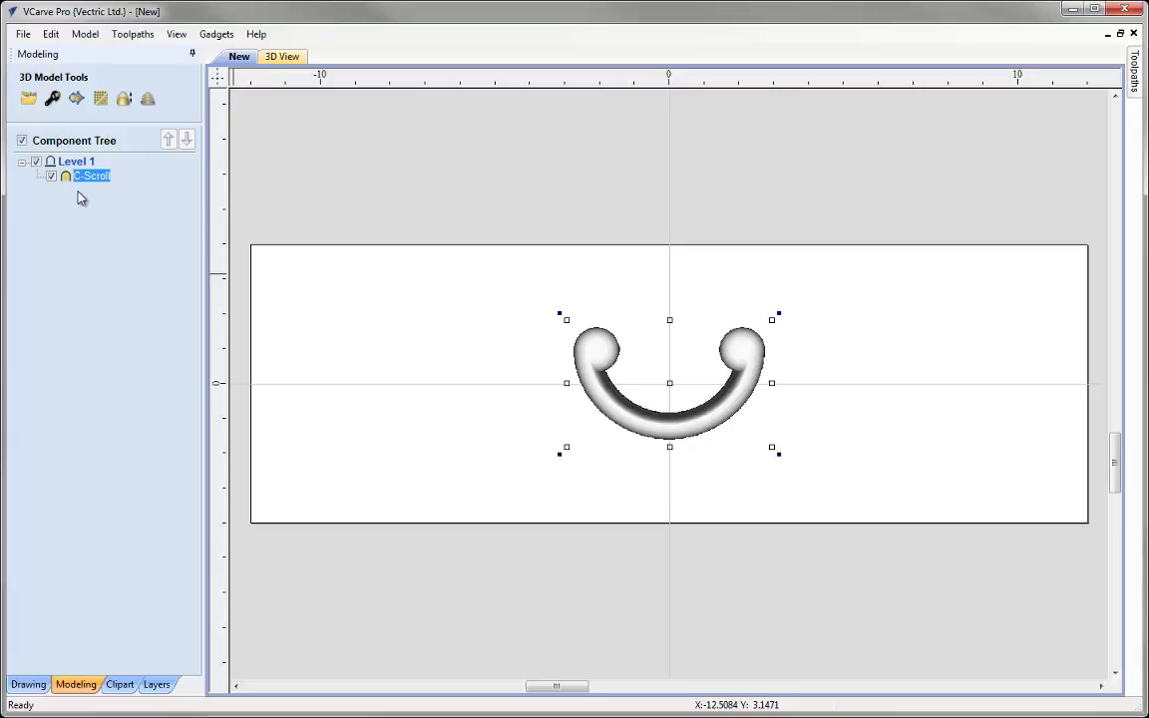
Tile the 2D and 3D views horizontally and deselect the scroll component.
key("F4")
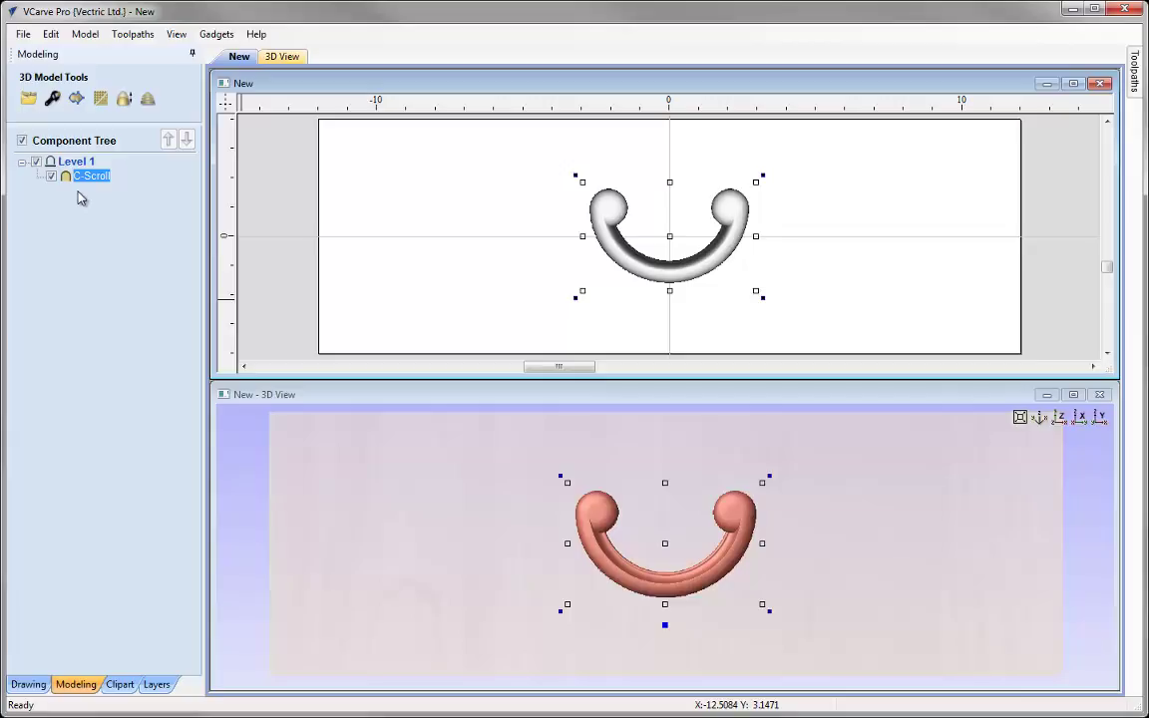
left_click(175, 34)
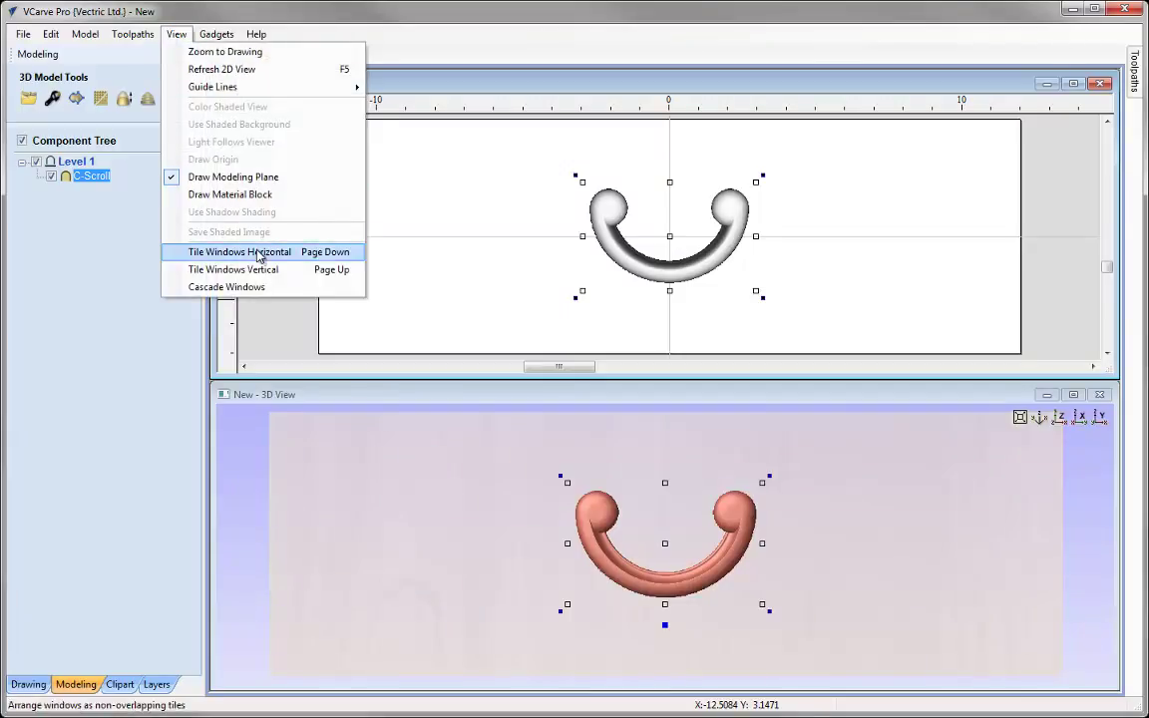
left_click(280, 347)
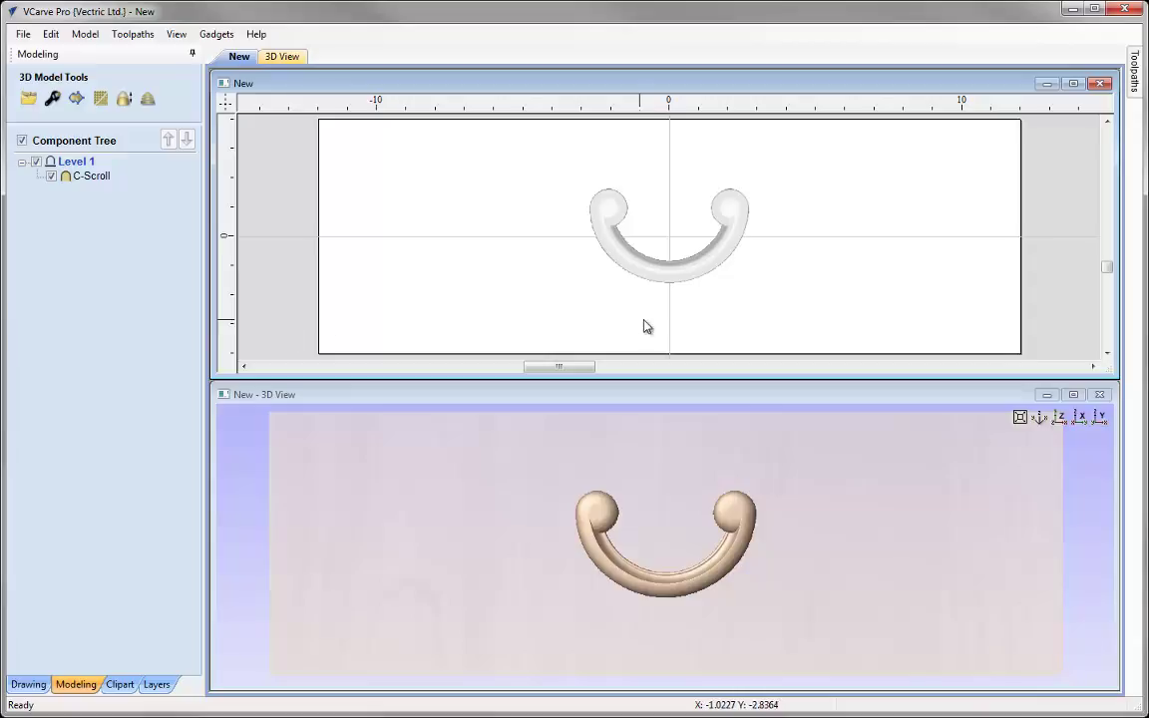
Place a copy of the scroll about 2.8 inches to the right of the original and delete that copy.
left_click(651, 264)
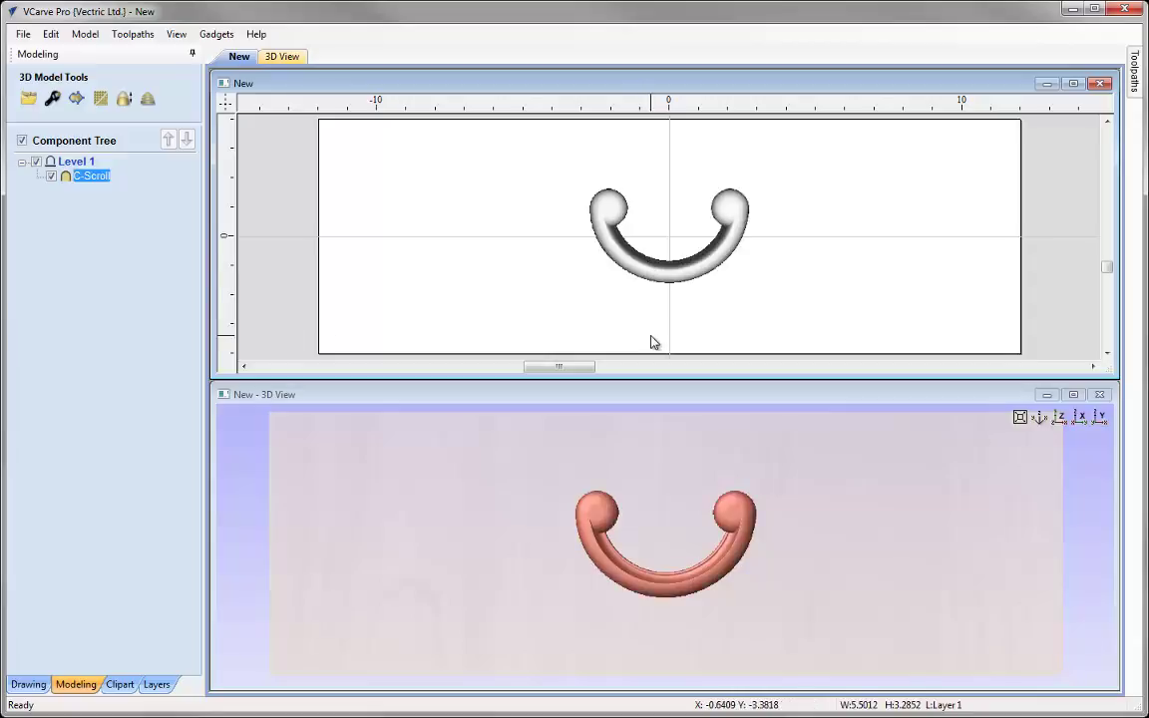
left_click(649, 282)
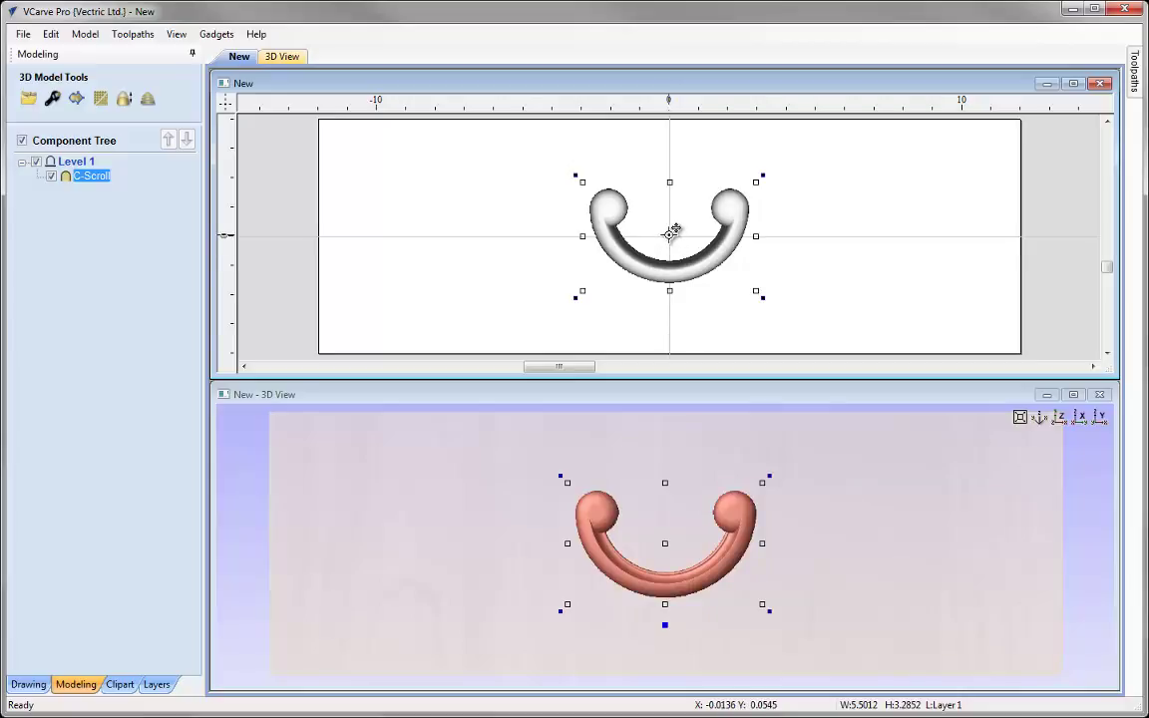
left_click_drag(672, 231, 755, 243)
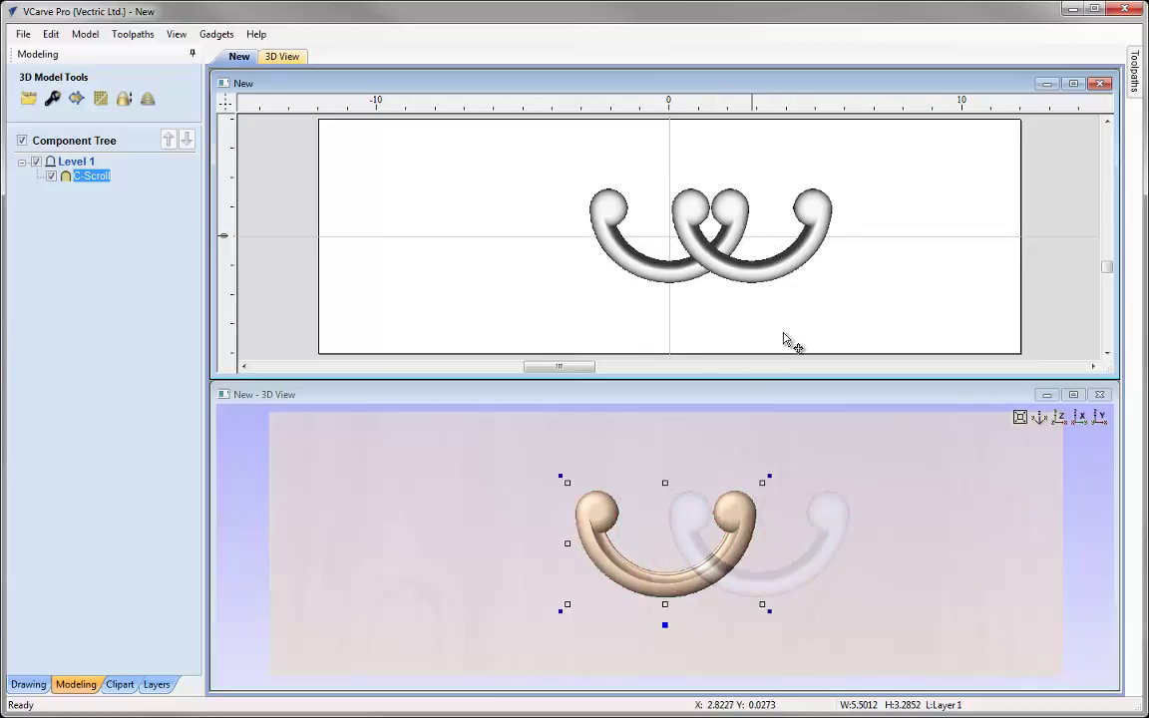
left_click(783, 337)
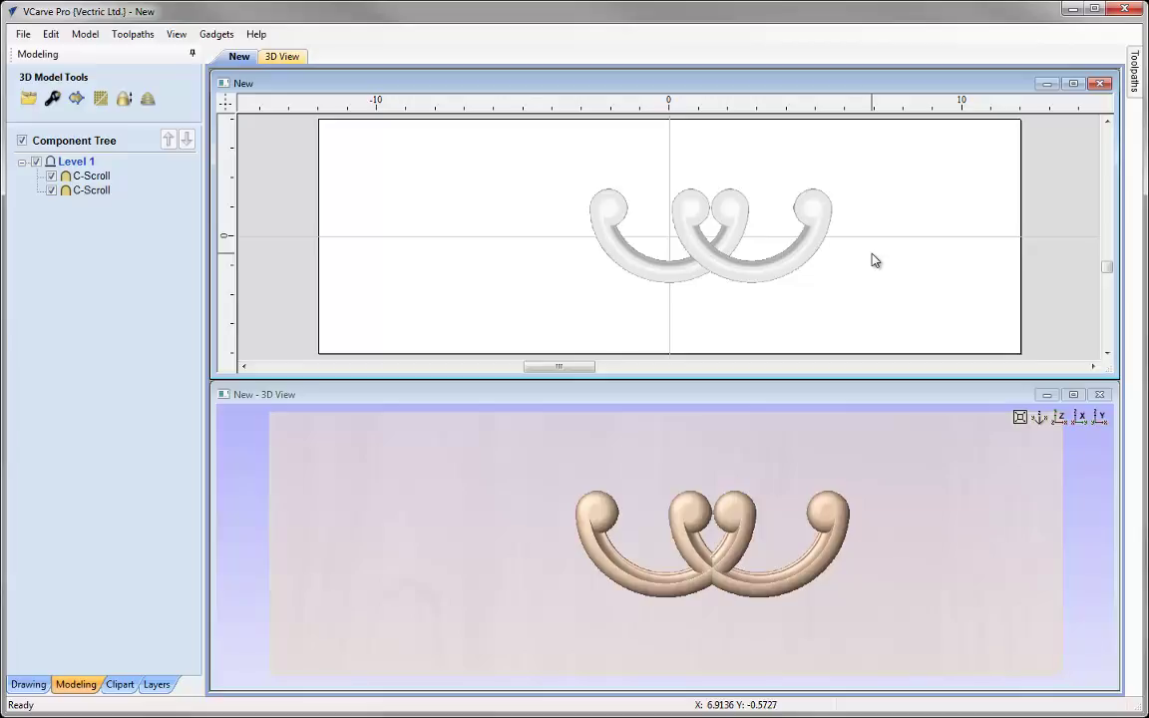
left_click(817, 252)
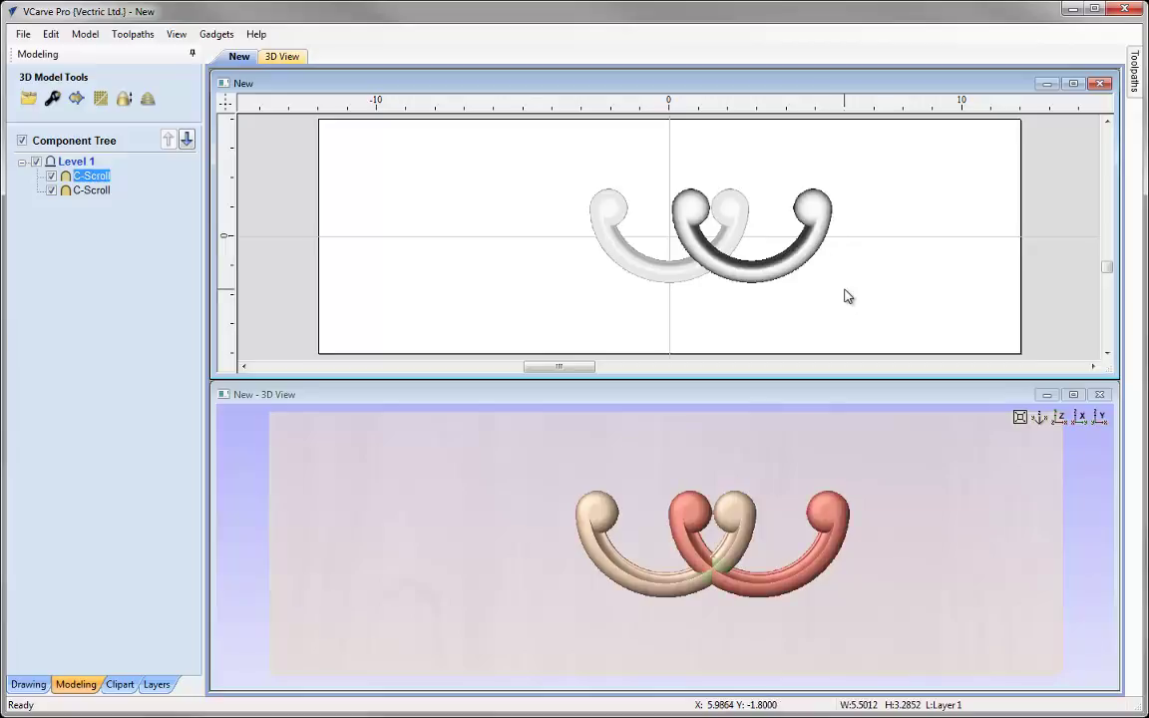
key("Delete")
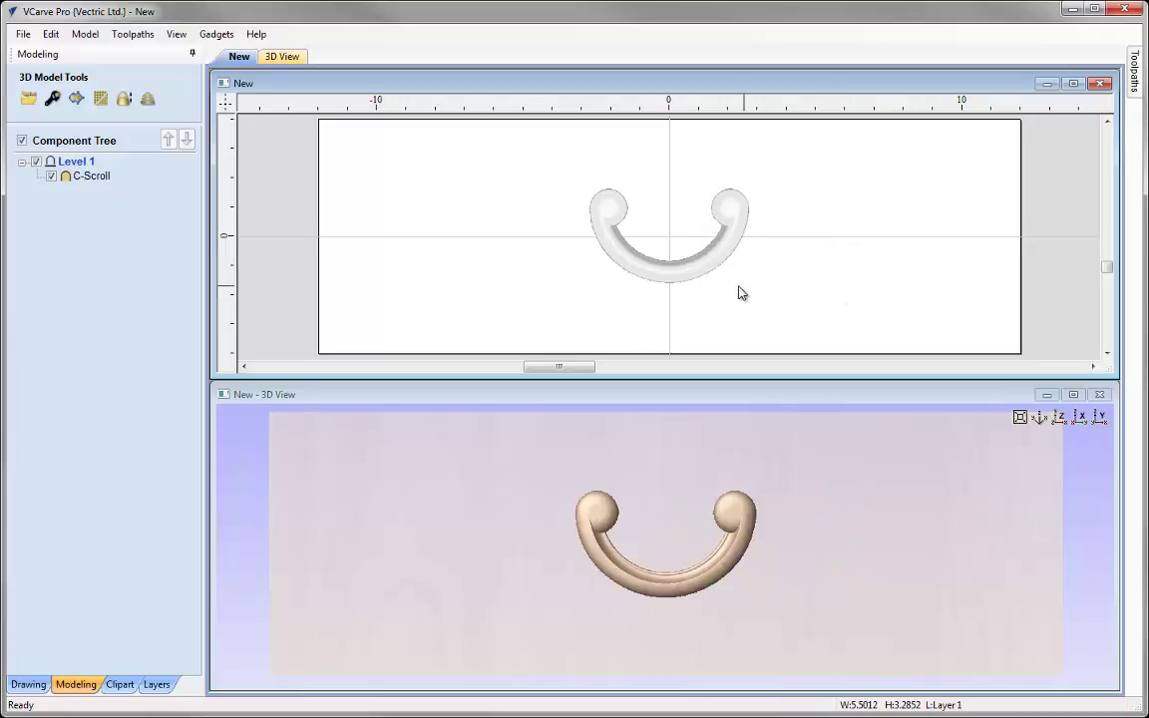
Set the scroll component's width to 4 inches with X and Y linked, anchored at its centre.
left_click(708, 269)
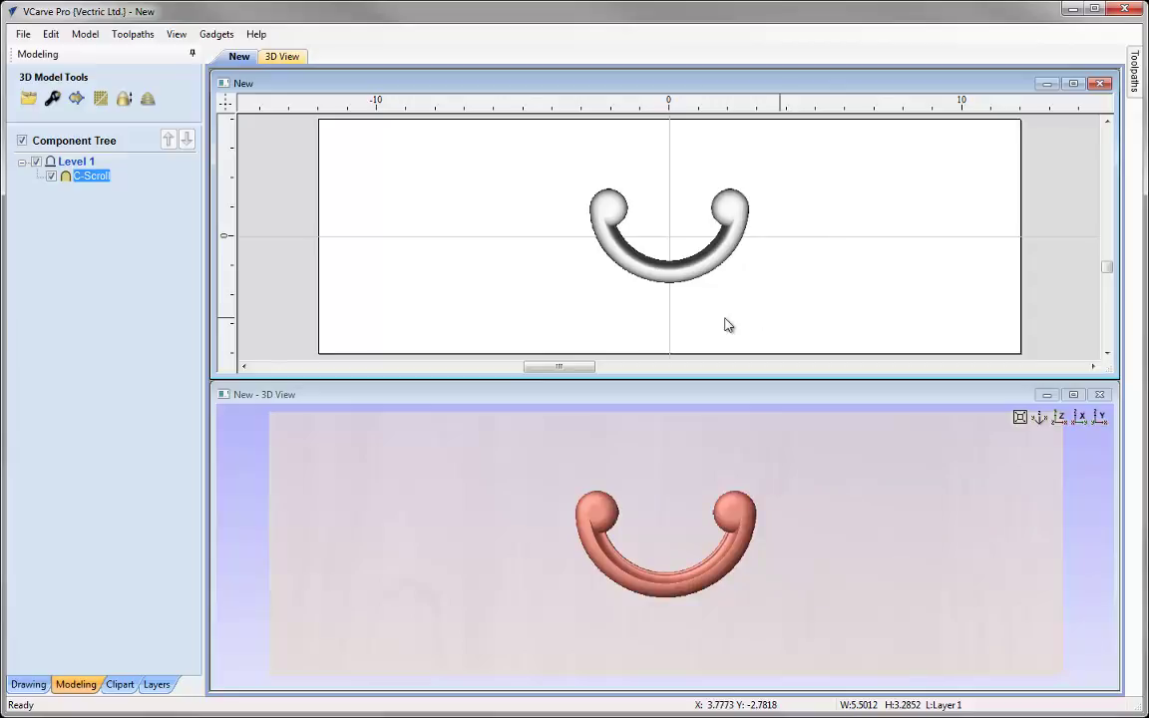
left_click(43, 688)
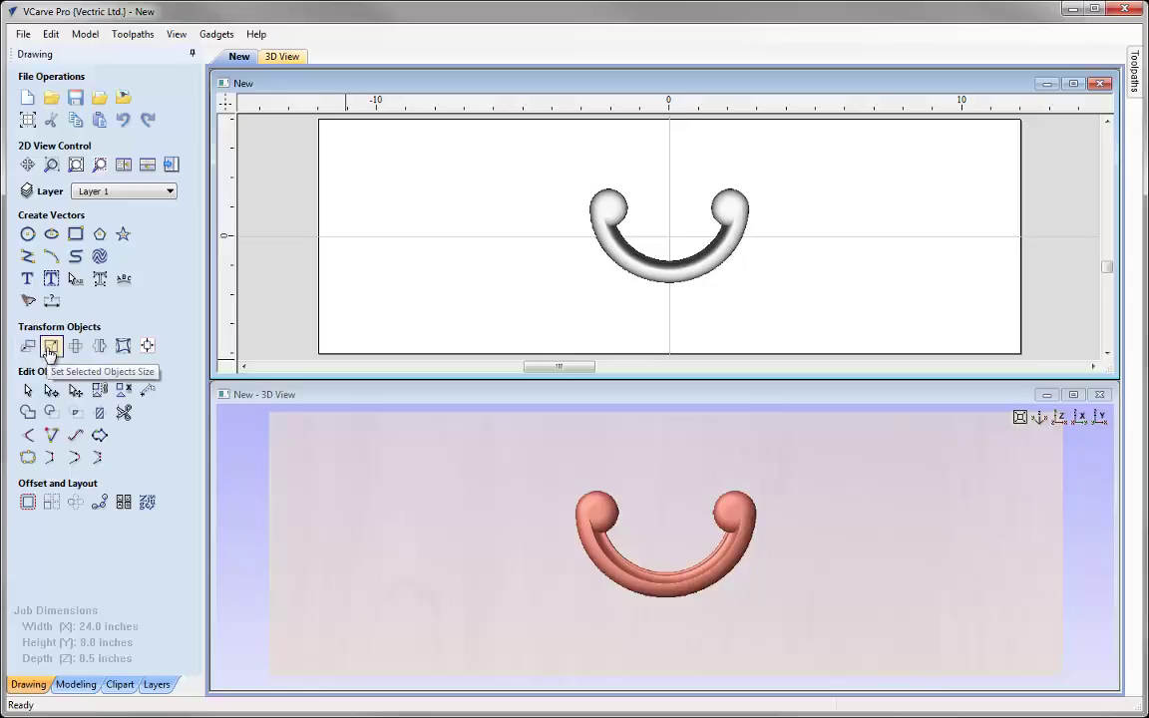
left_click(50, 347)
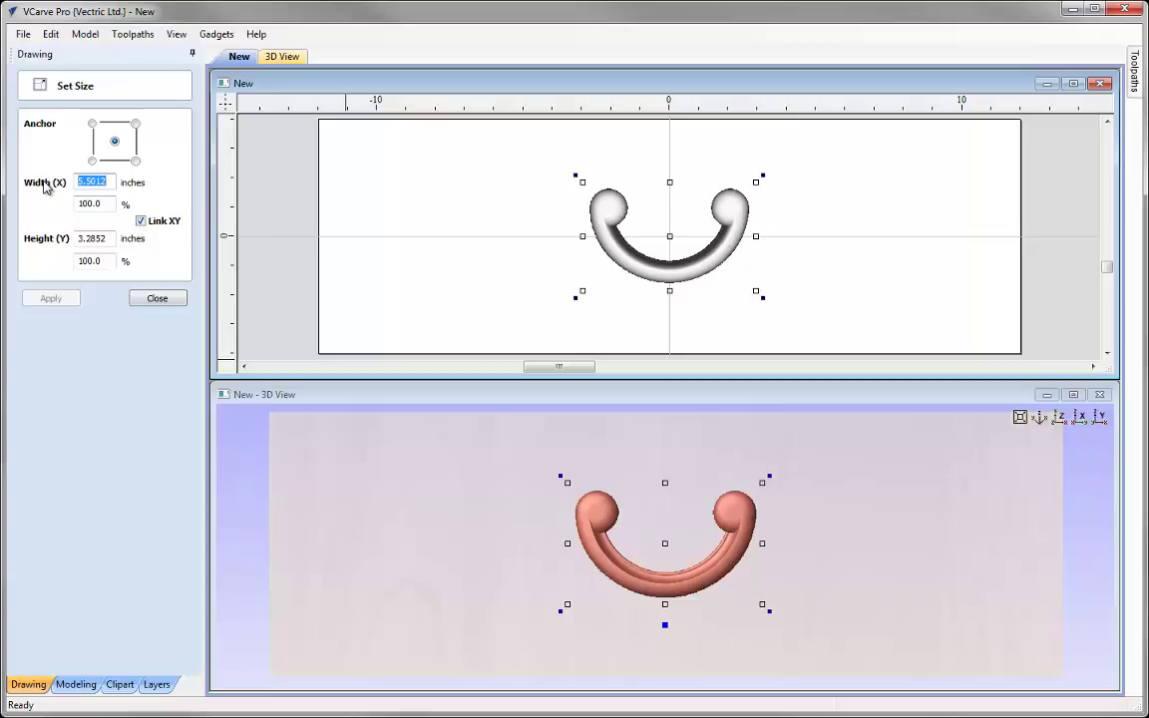
type("4")
left_click(51, 298)
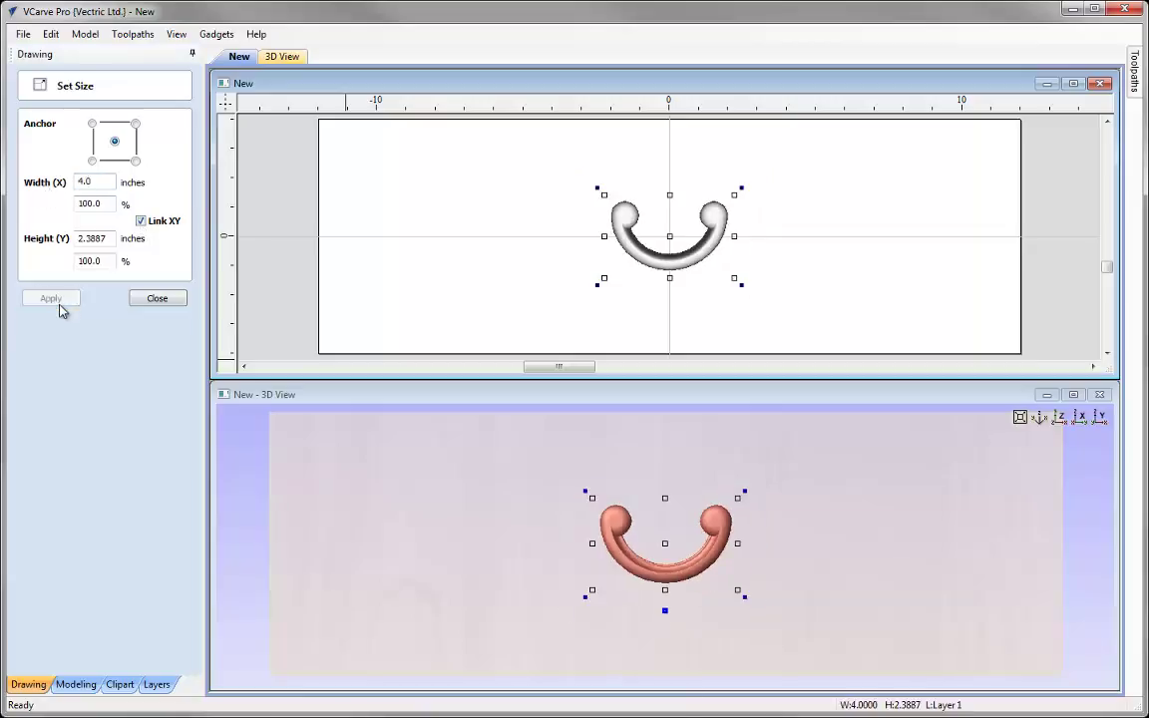
left_click(158, 299)
left_click(405, 303)
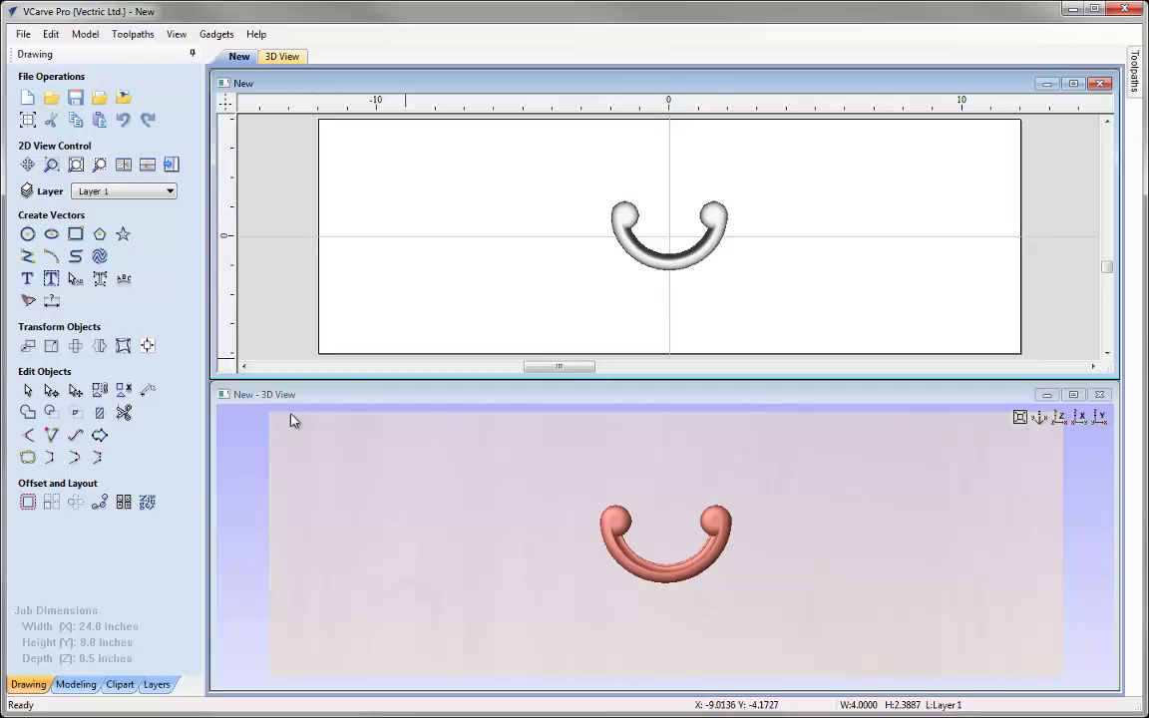
Array copy the scroll in 1 row and 5 columns with an X offset of 4 inches and the copies ungrouped.
left_click(51, 503)
double_click(150, 194)
type("5")
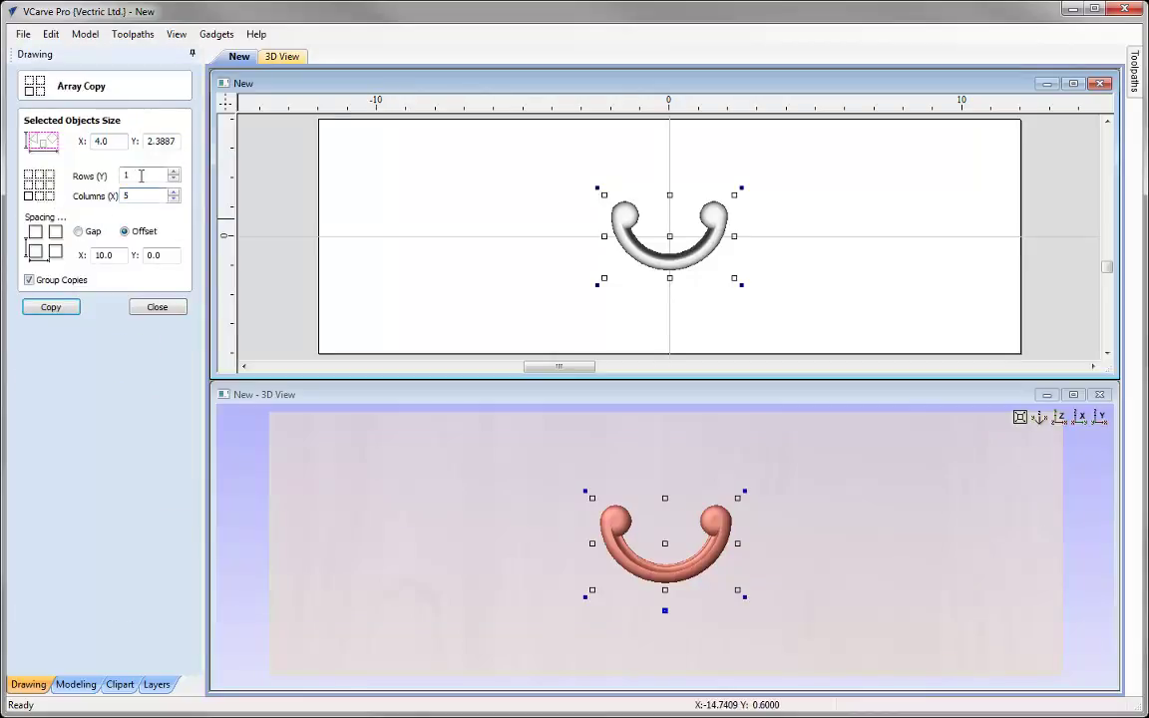
double_click(120, 252)
type("4")
left_click(28, 280)
left_click(52, 310)
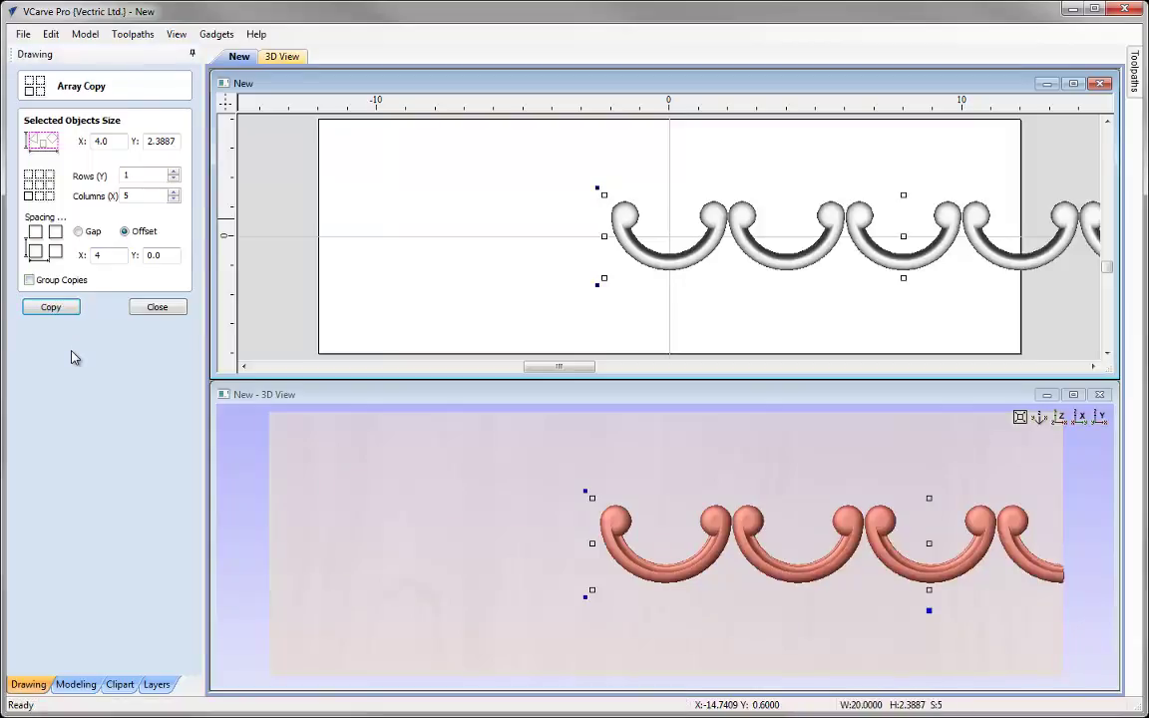
Inspect the join between neighbouring scrolls in the 3D view and undo the array copy.
scroll(668, 493, "up", 3)
middle_click_drag(738, 509, 685, 565)
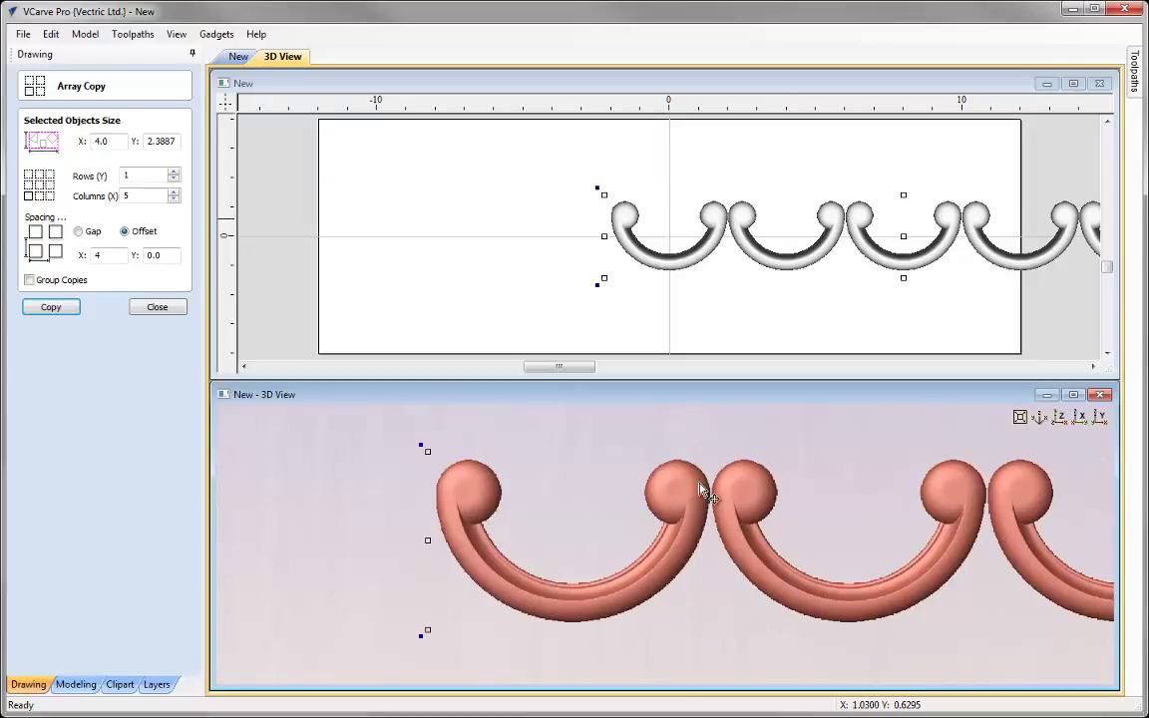
scroll(686, 483, "down", 2)
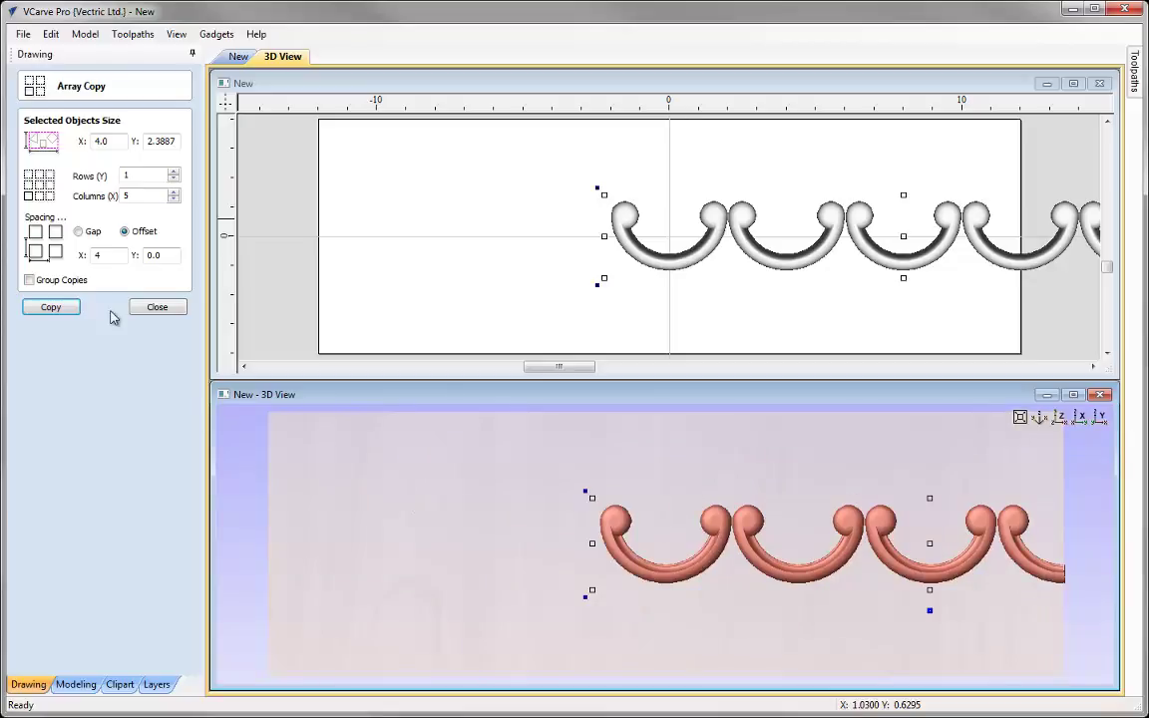
left_click(146, 304)
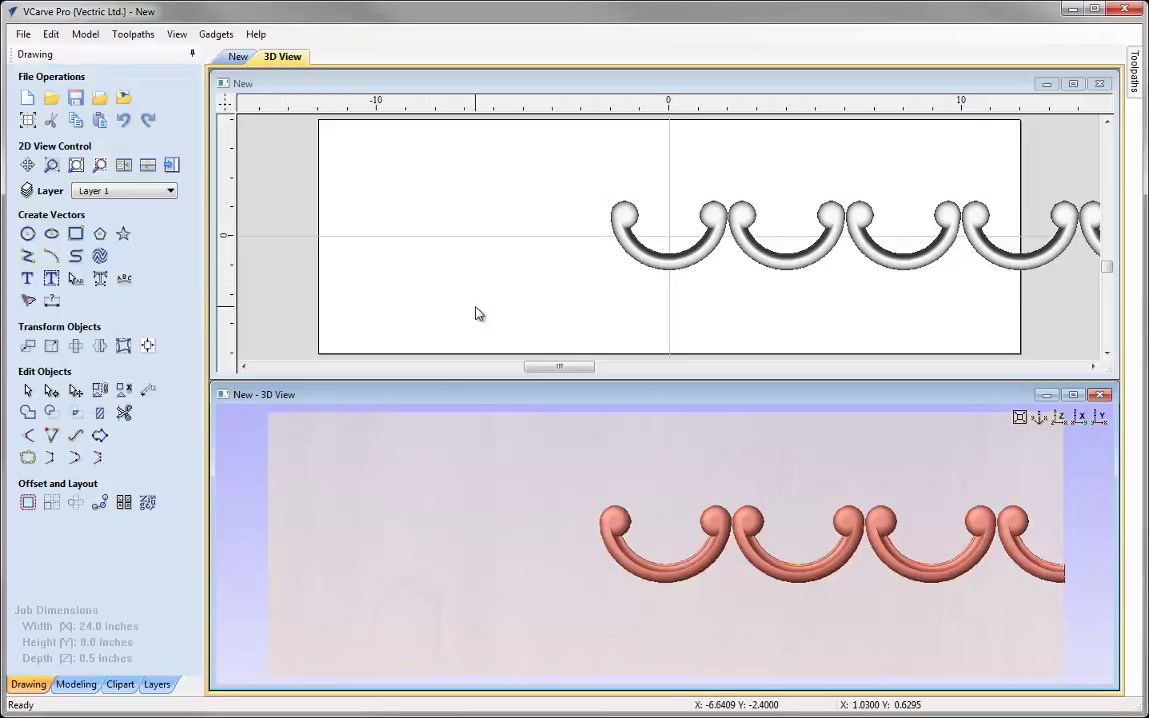
key("ctrl+z")
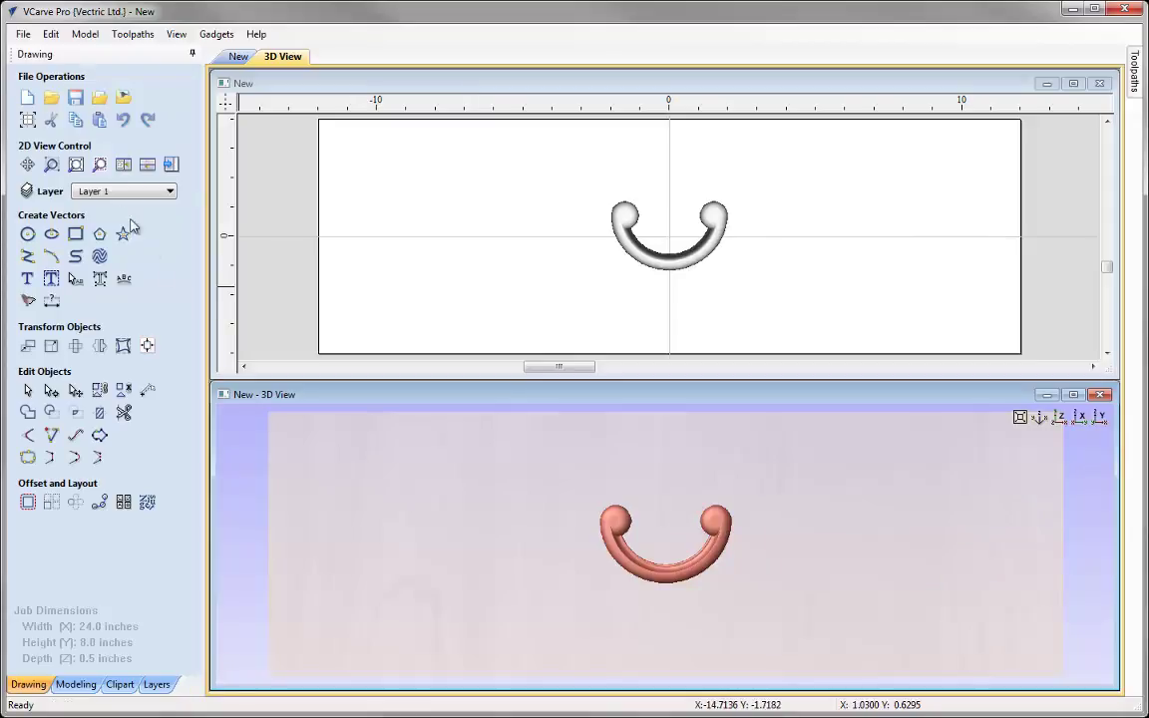
Draw a square-cornered rectangle 4 inches wide and 3 inches high centred on X 0, Y 0.
left_click(77, 237)
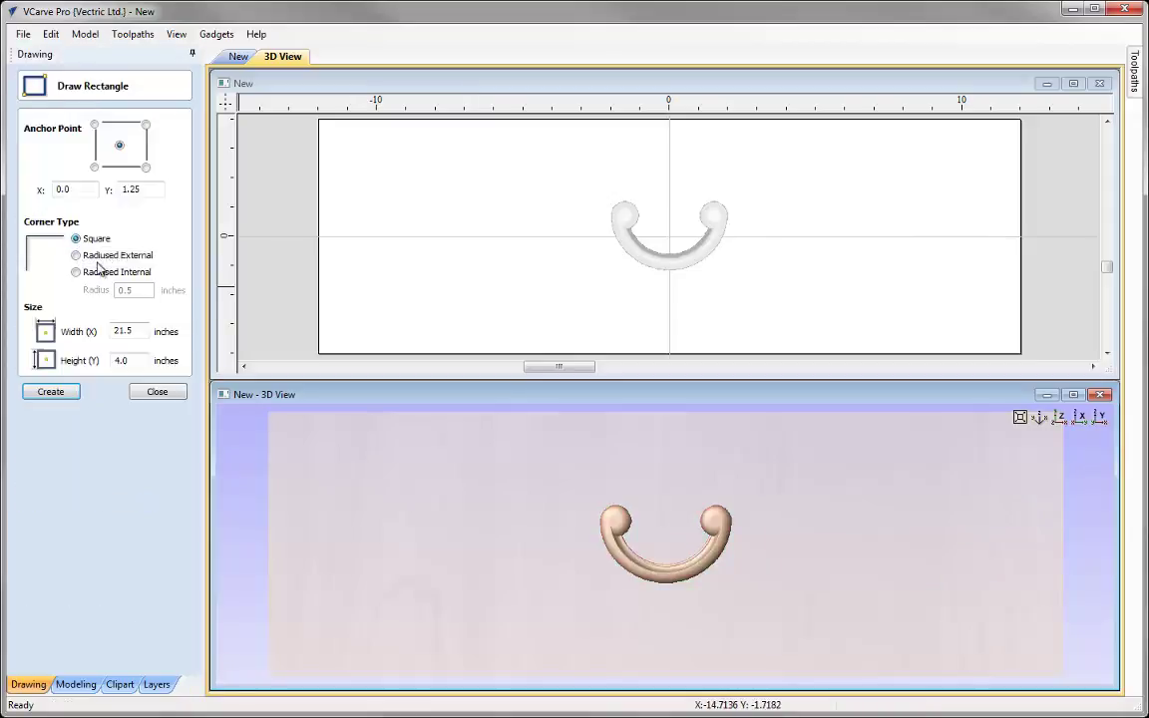
left_click_drag(140, 188, 118, 189)
type("0")
left_click_drag(137, 332, 89, 361)
type("43")
left_click(69, 395)
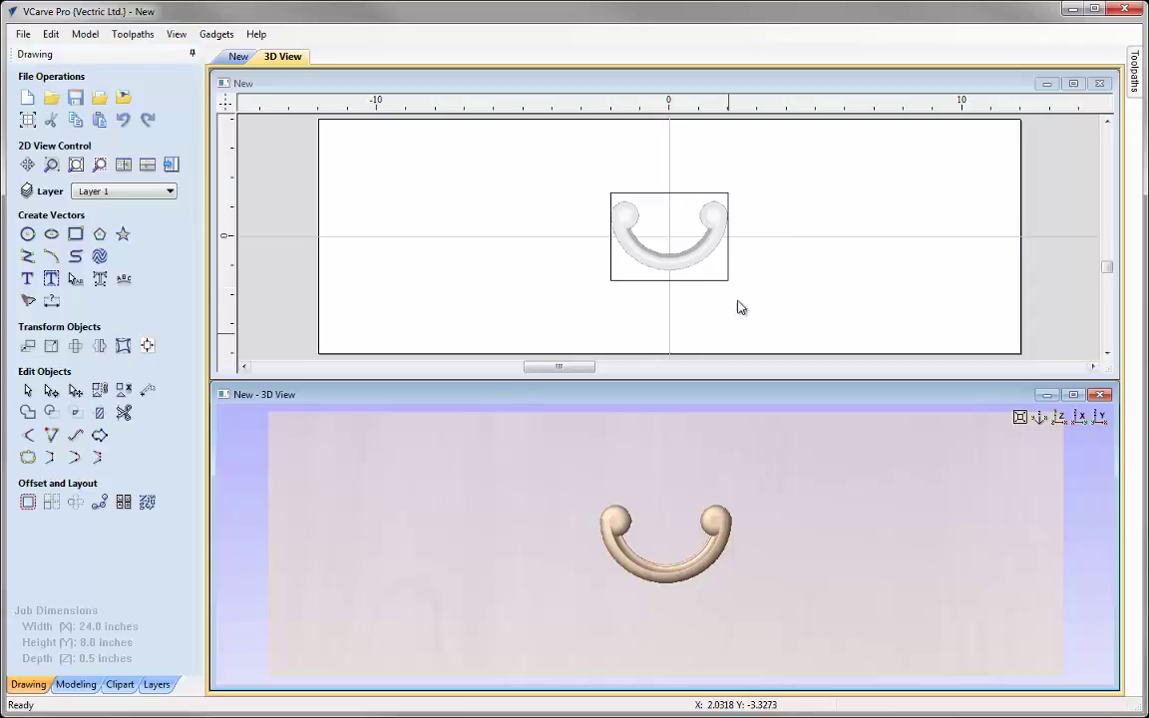
Select the scroll and examine how its outer edge lines up with the rectangle's right side in the 2D view.
left_click(752, 263)
scroll(727, 211, "up", 4)
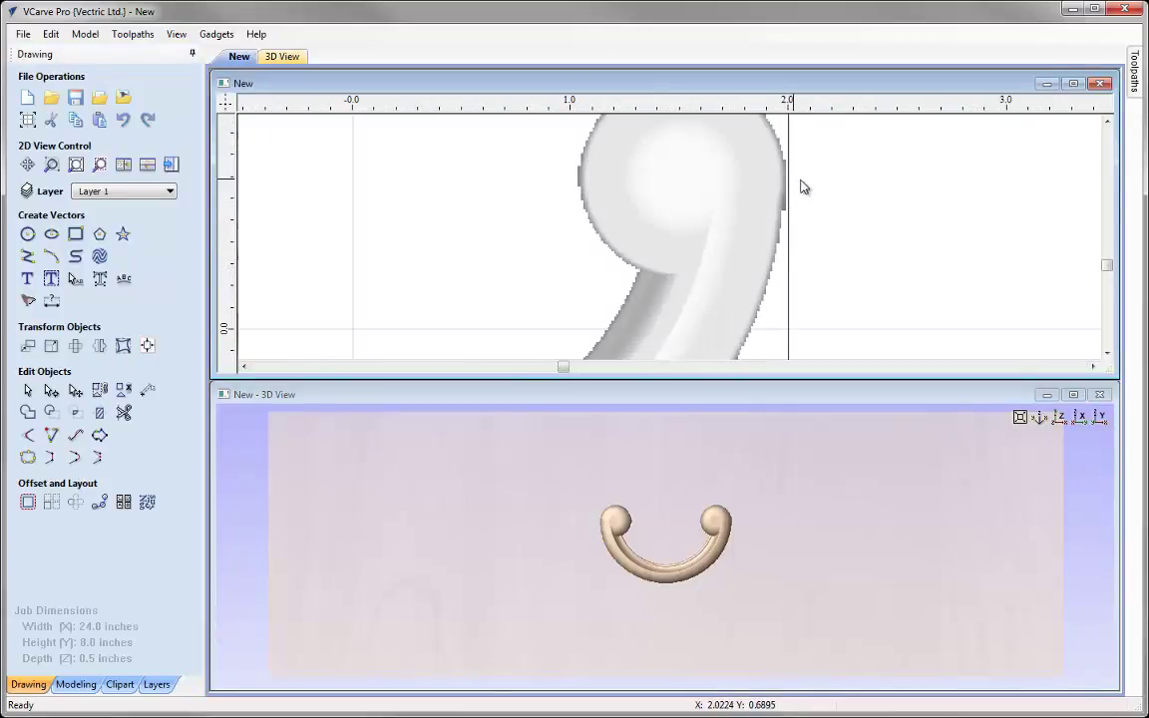
scroll(793, 182, "up", 2)
scroll(767, 200, "down", 5)
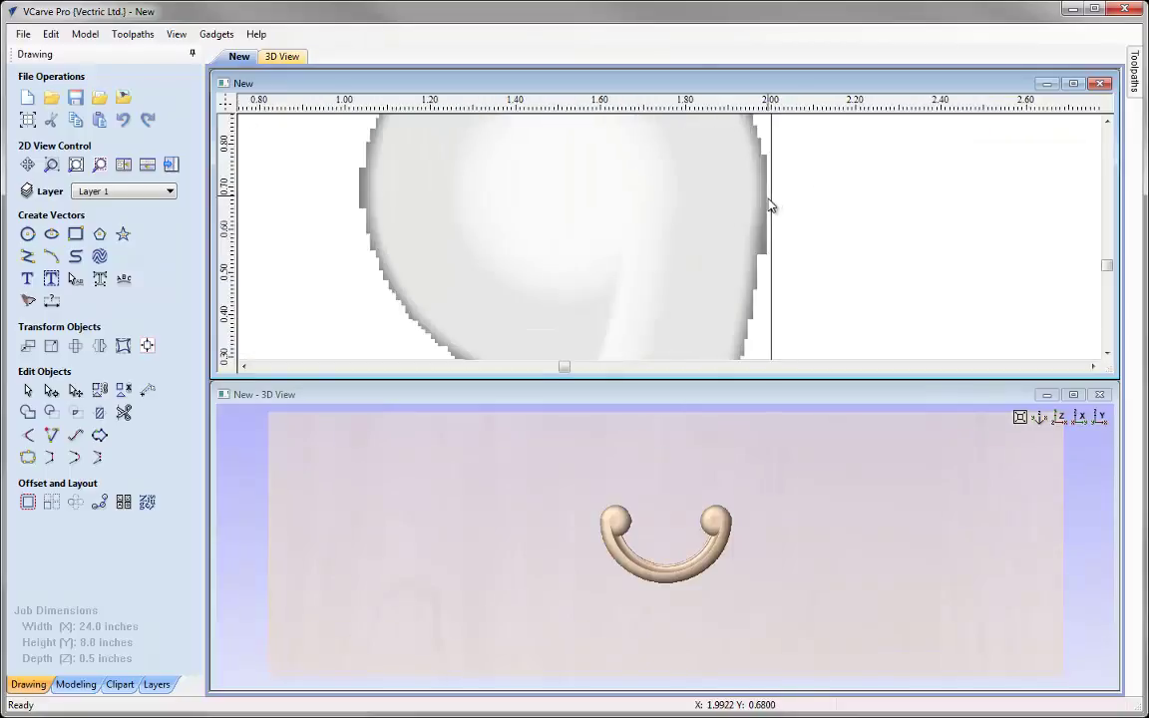
left_click(749, 213)
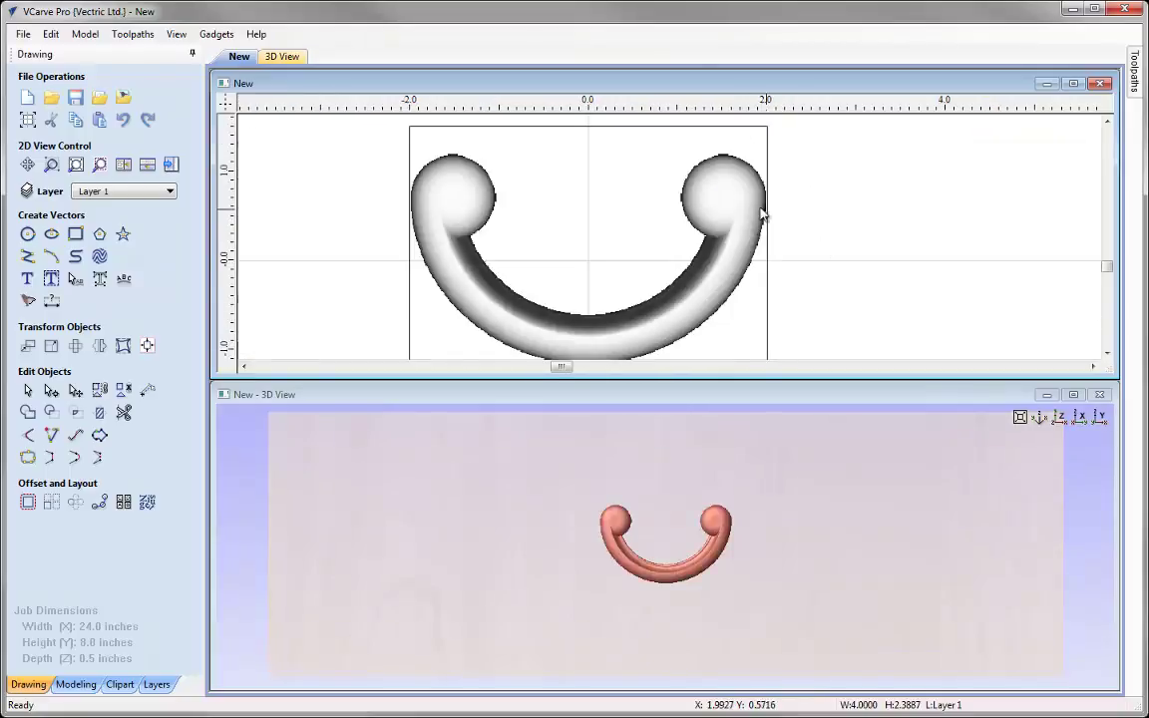
left_click(744, 211)
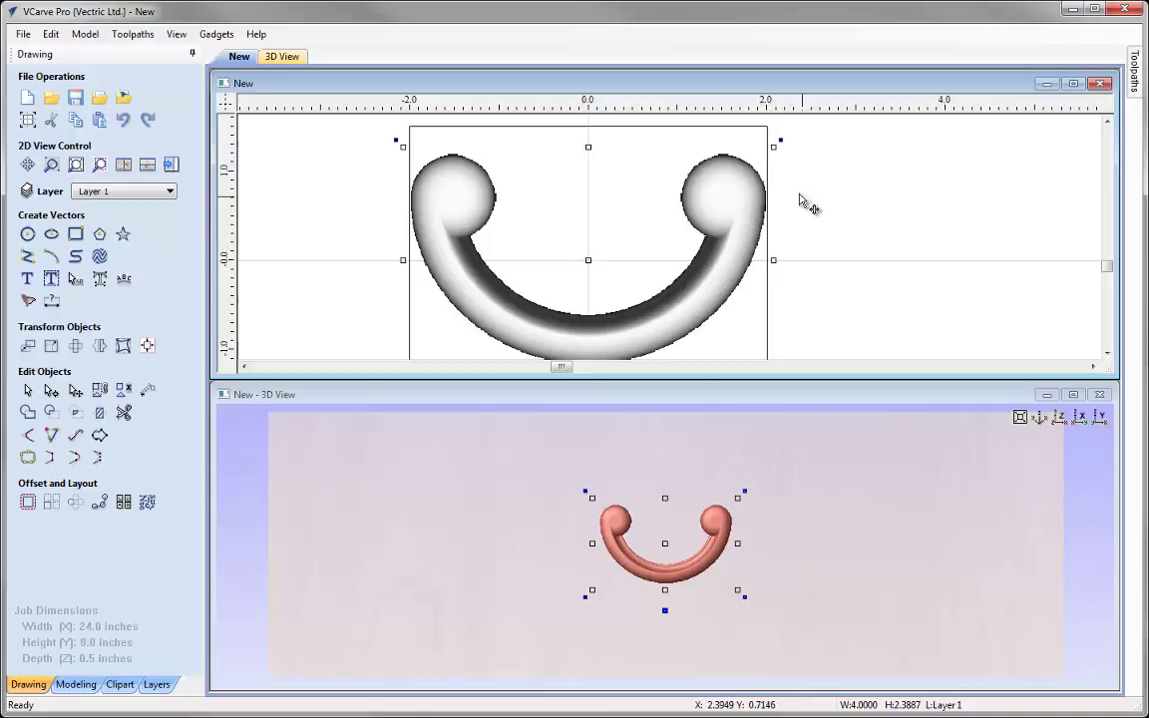
scroll(780, 167, "up", 3)
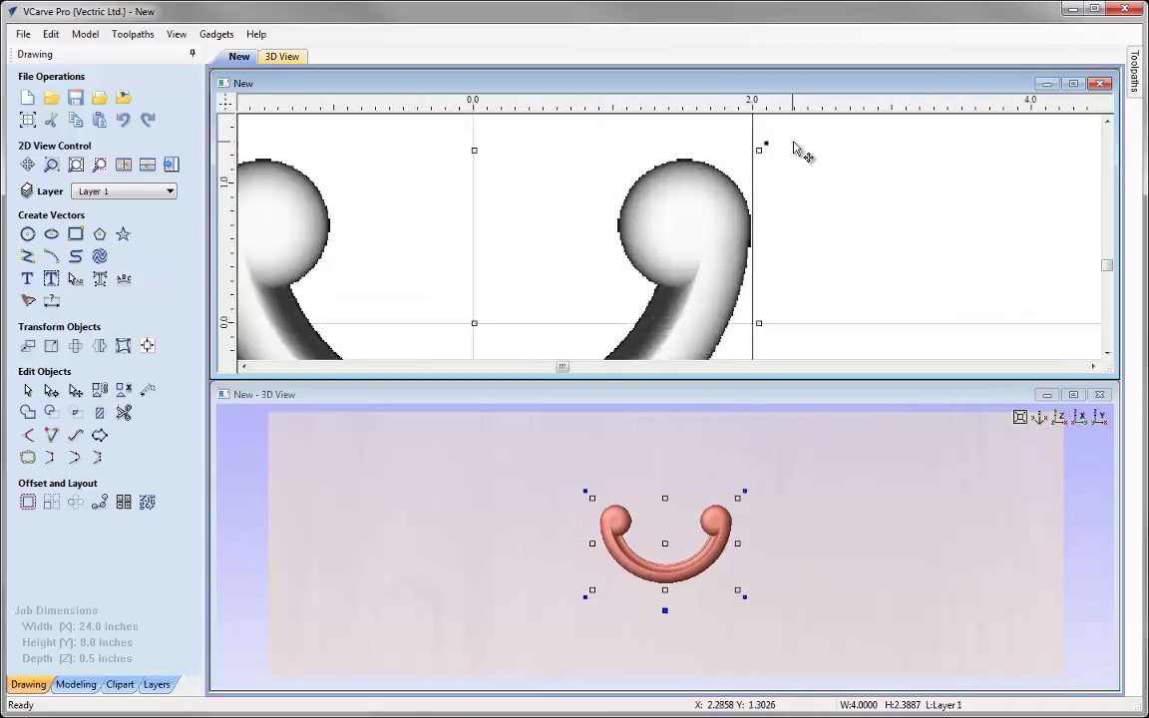
Enlarge the scroll evenly to about 4.026 inches wide so its outer edge meets the rectangle's right side.
scroll(768, 205, "up", 1)
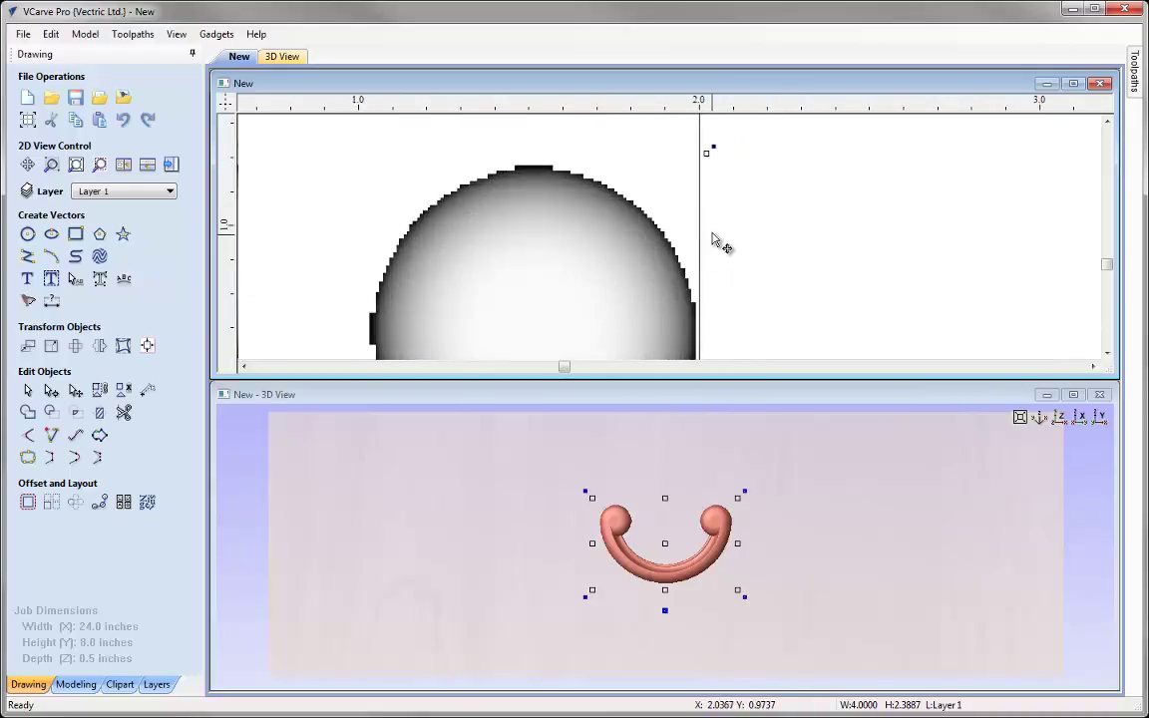
scroll(743, 264, "down", 1)
scroll(758, 319, "up", 2)
scroll(748, 300, "down", 2)
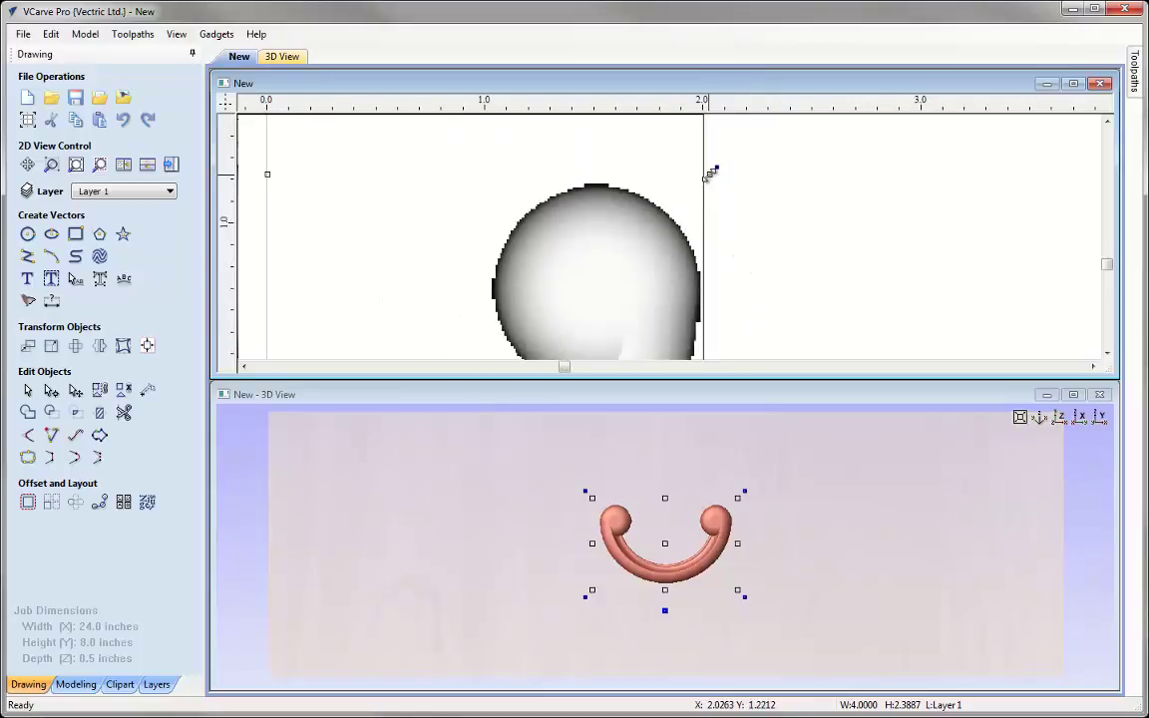
left_click_drag(710, 173, 702, 180)
scroll(713, 319, "up", 5)
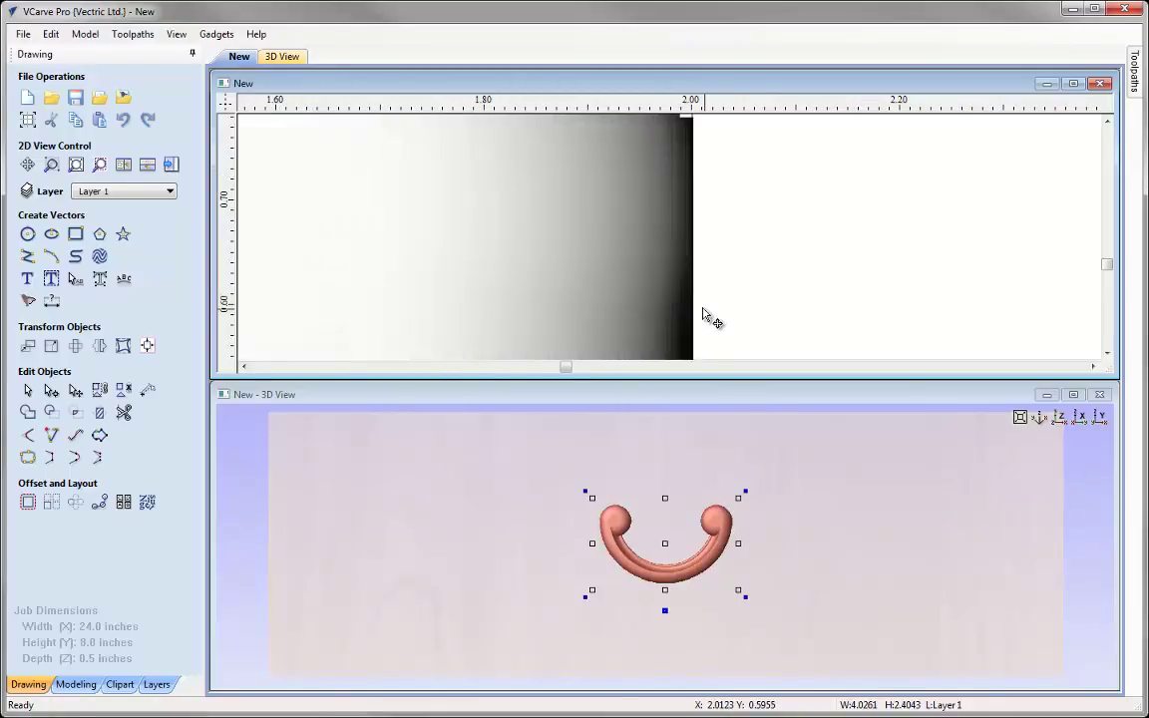
Enlarge the scroll evenly to about 4.051 inches wide so its edge slightly crosses the rectangle's left side.
scroll(692, 260, "down", 7)
scroll(462, 254, "up", 1)
scroll(464, 249, "up", 4)
scroll(458, 243, "down", 2)
scroll(454, 239, "up", 1)
scroll(452, 236, "down", 4)
scroll(455, 231, "up", 2)
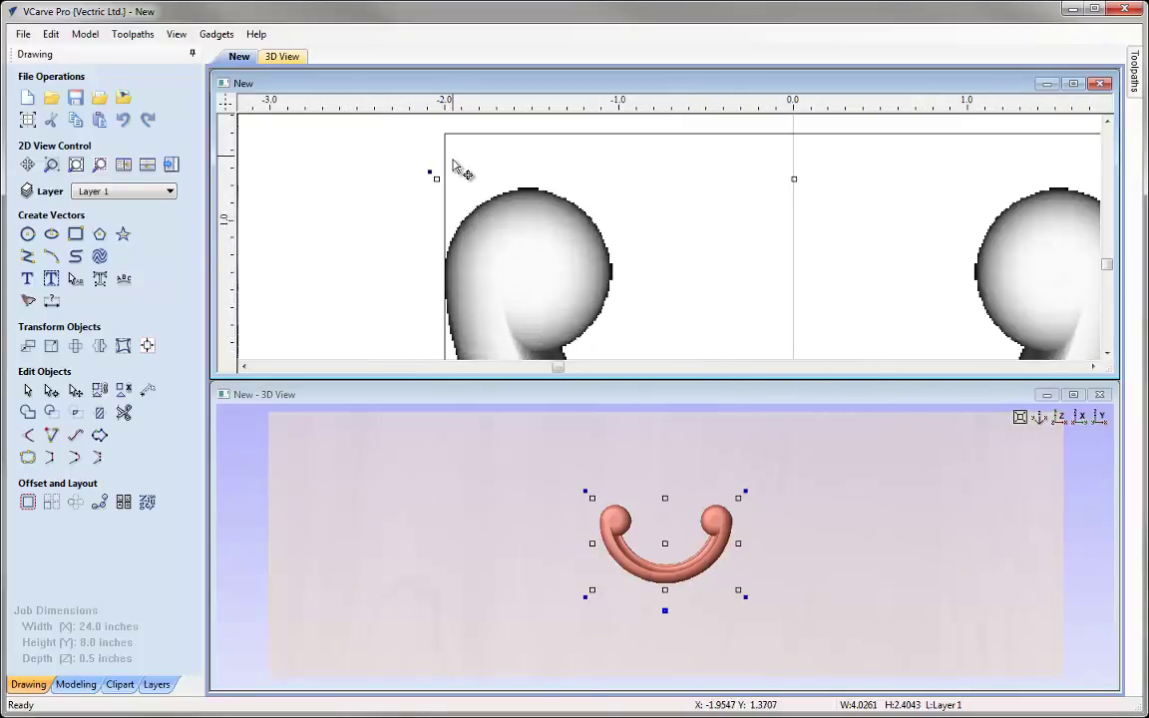
double_click(465, 84)
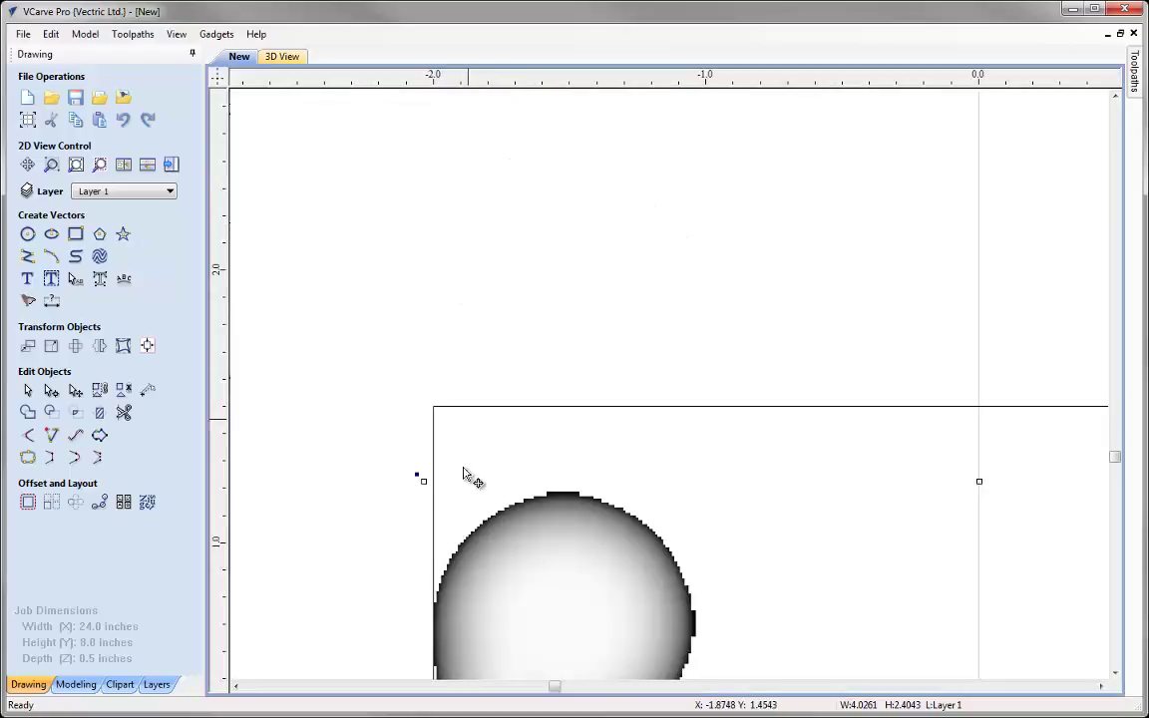
scroll(484, 494, "down", 5)
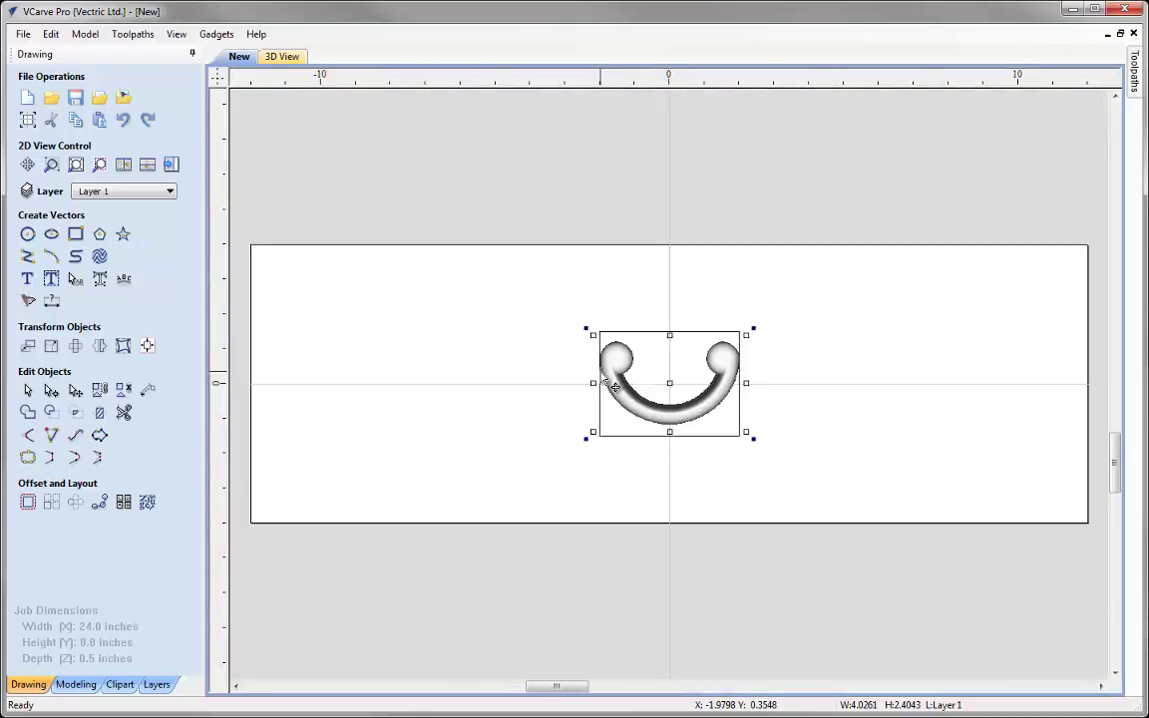
scroll(598, 344, "up", 4)
scroll(604, 344, "up", 5)
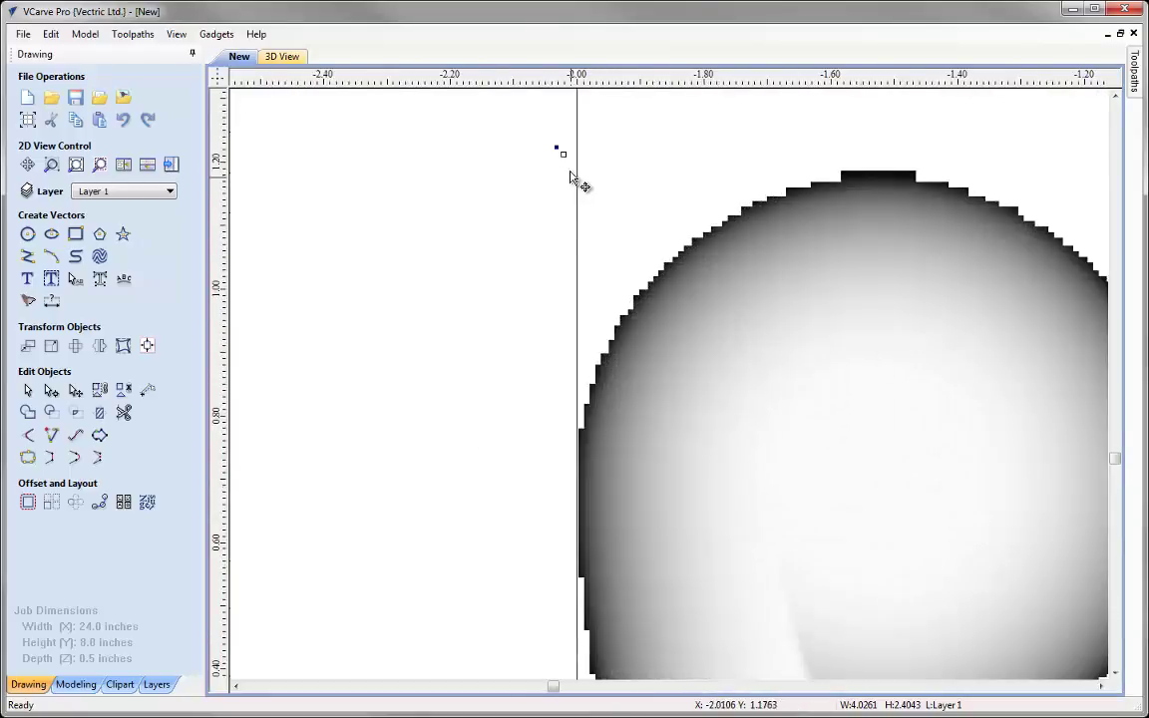
left_click_drag(559, 151, 567, 155)
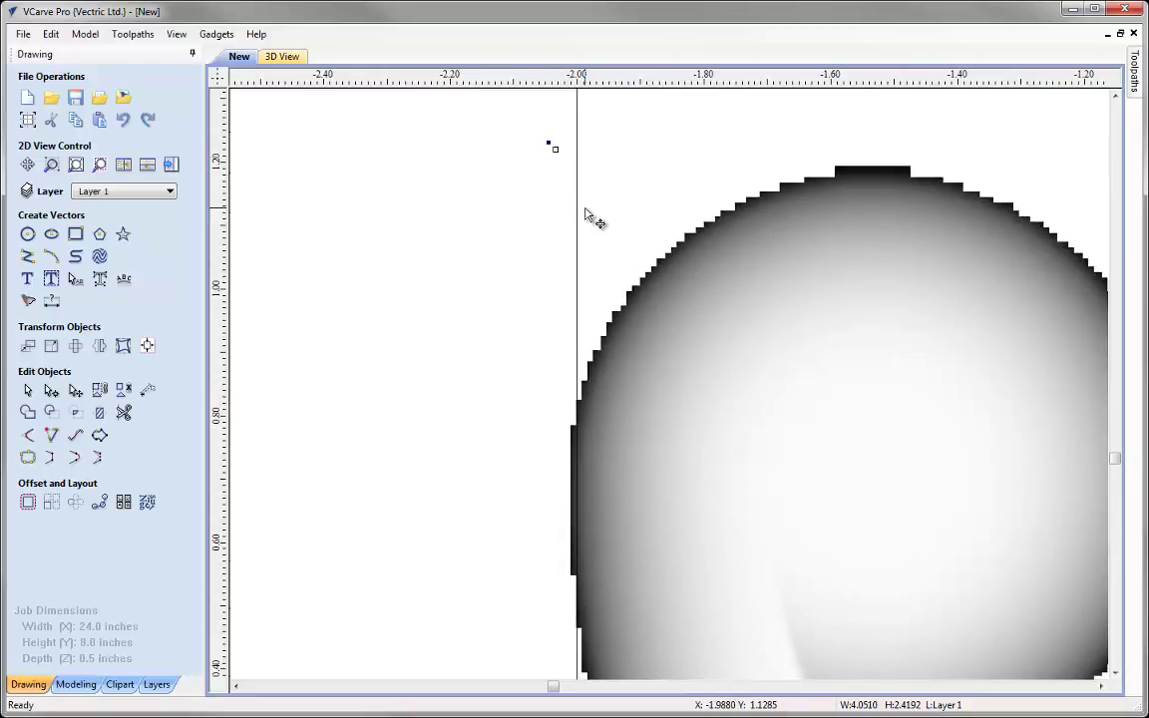
scroll(590, 221, "down", 6)
left_click(643, 326)
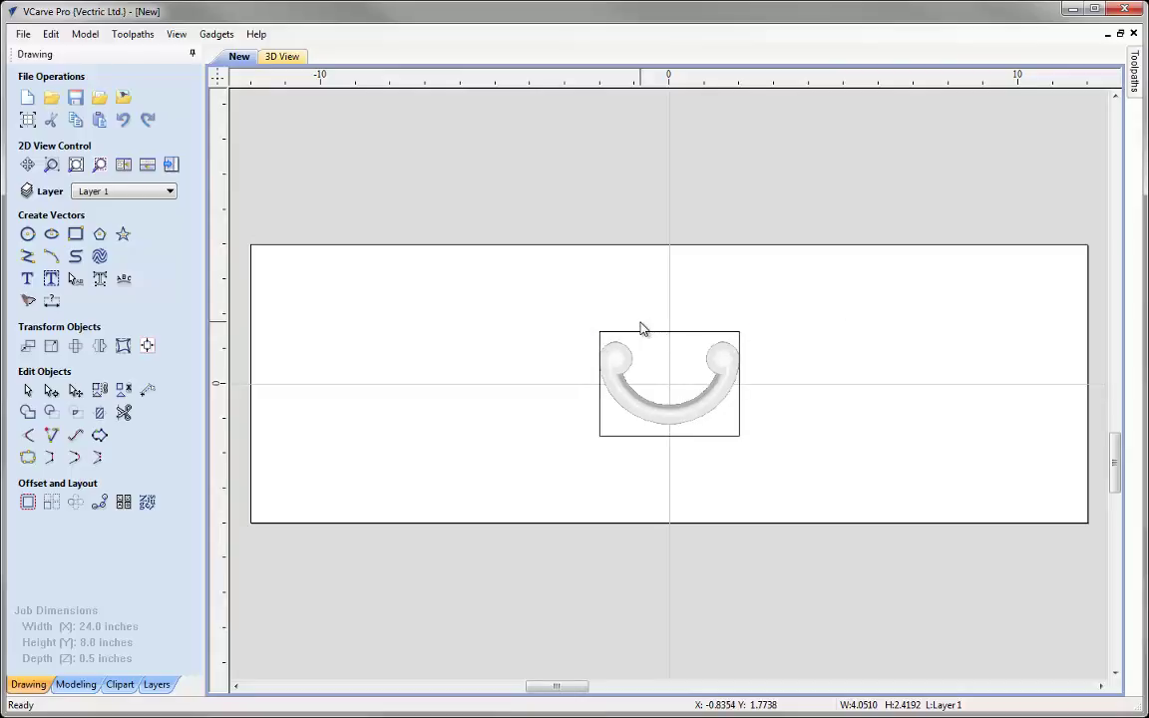
Tile the 2D and 3D views and array copy the enlarged scroll in 1 row and 5 columns with an X offset of 4 inches.
left_click(171, 164)
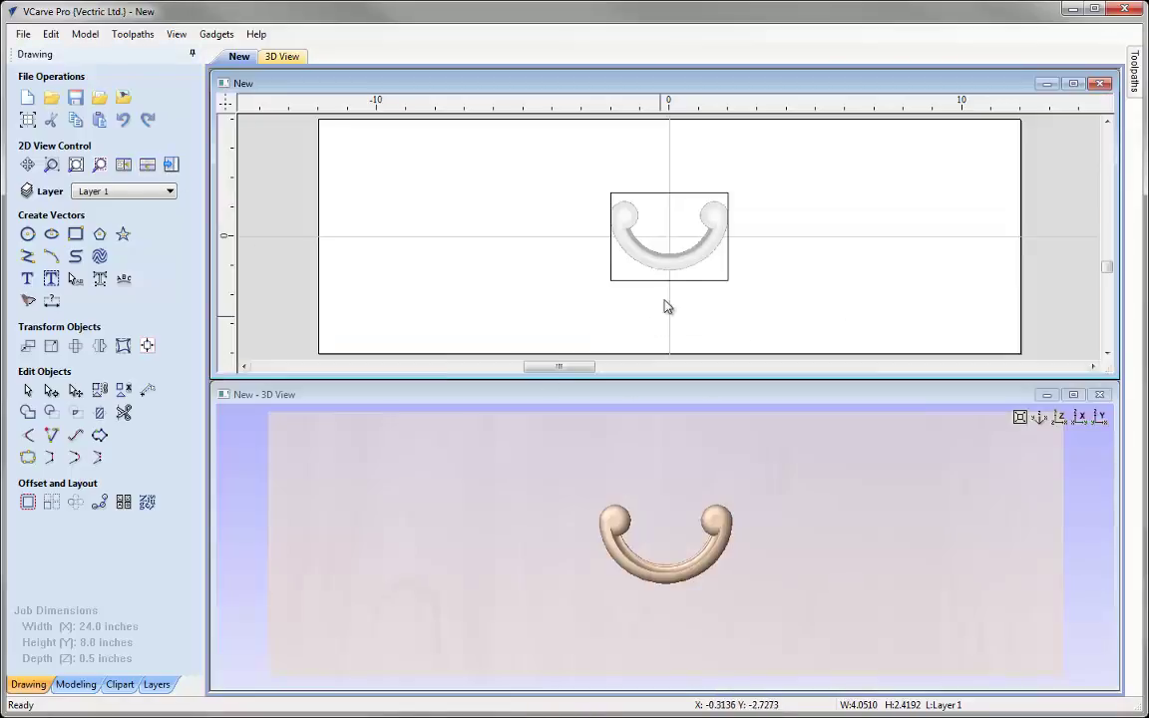
left_click(677, 261)
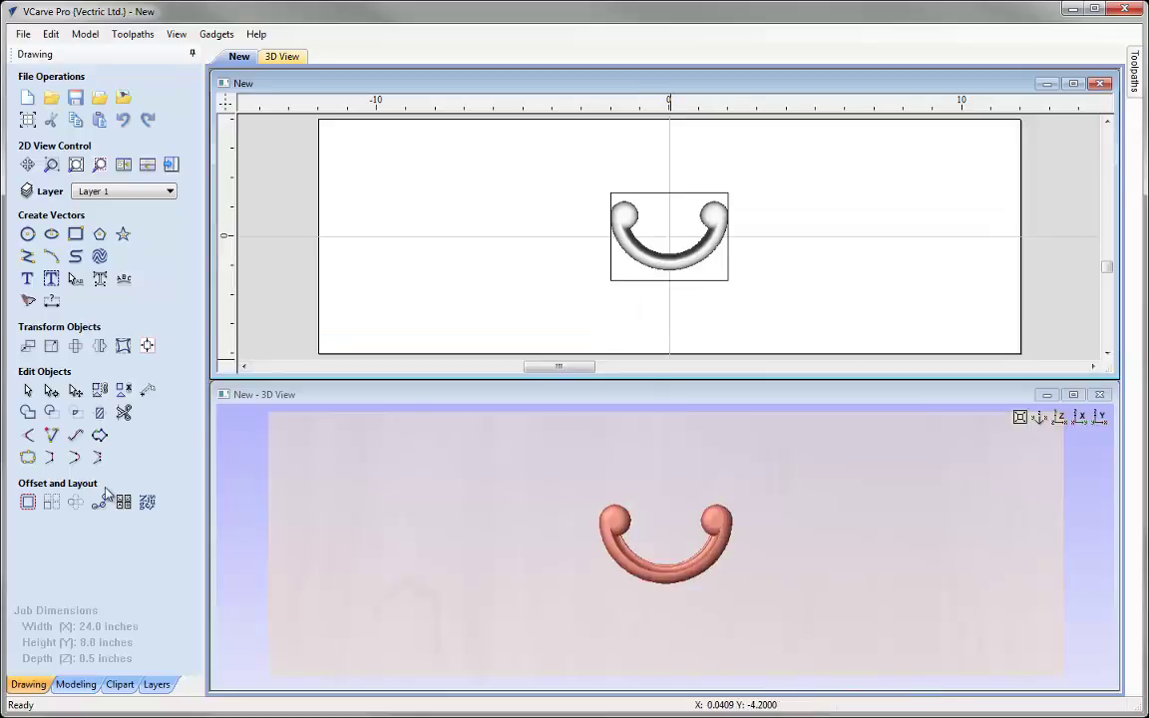
left_click(51, 502)
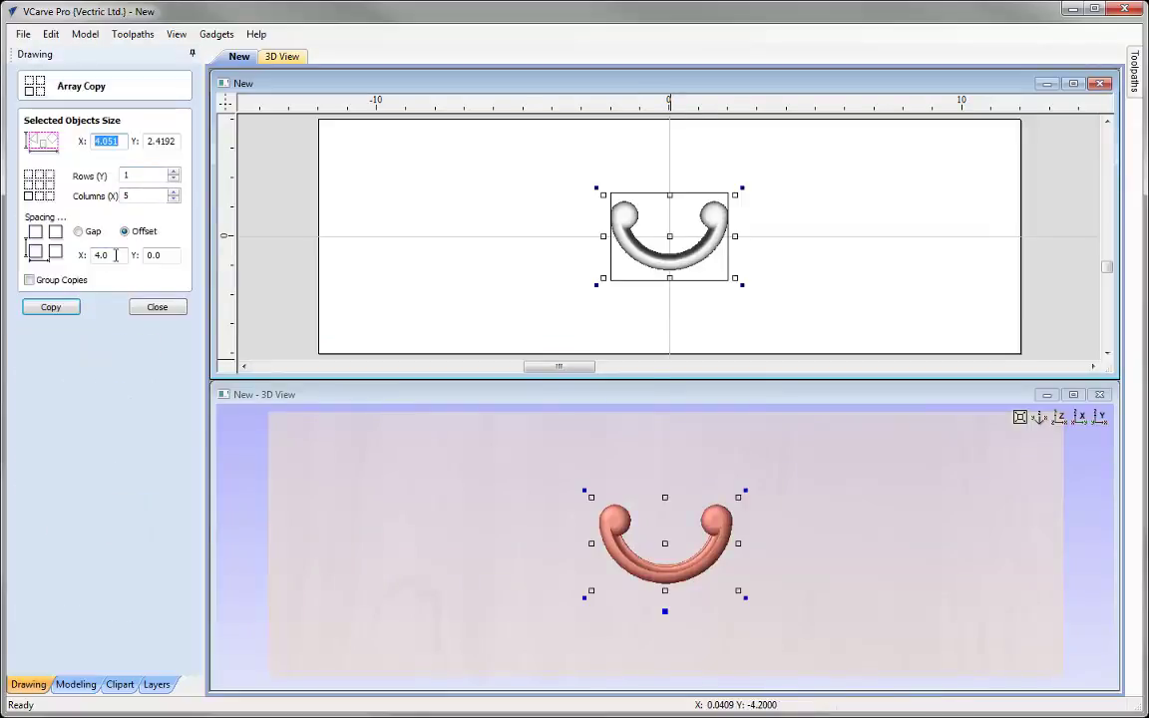
left_click(52, 309)
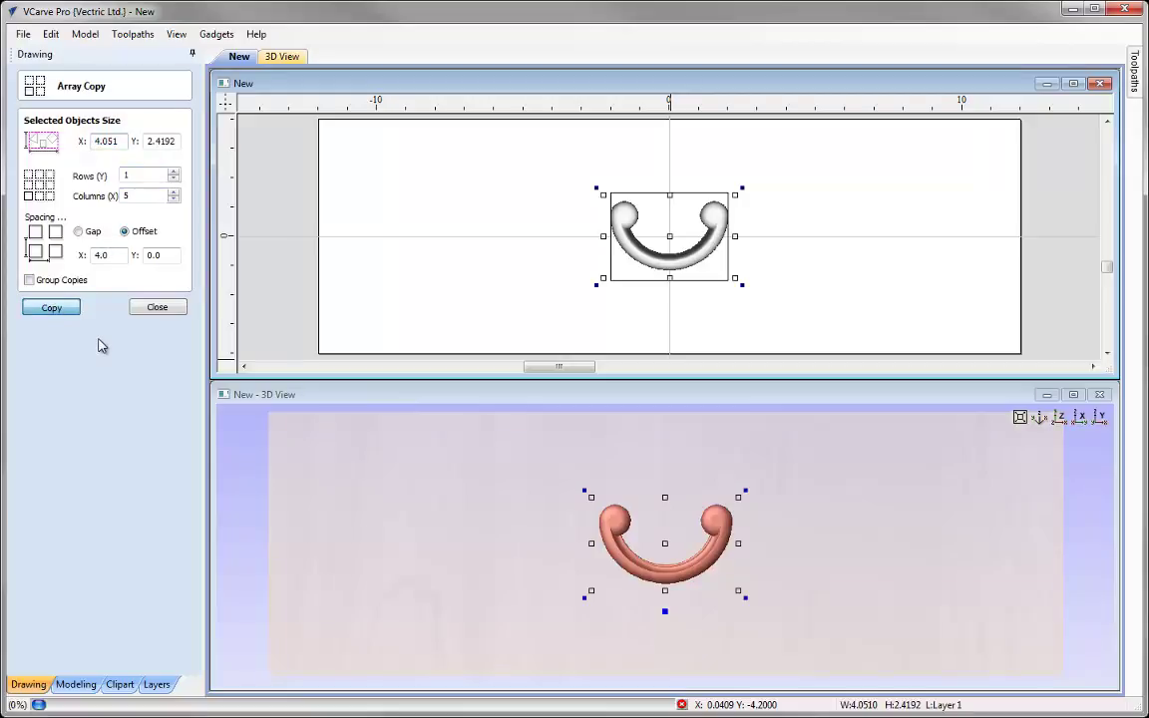
left_click(156, 308)
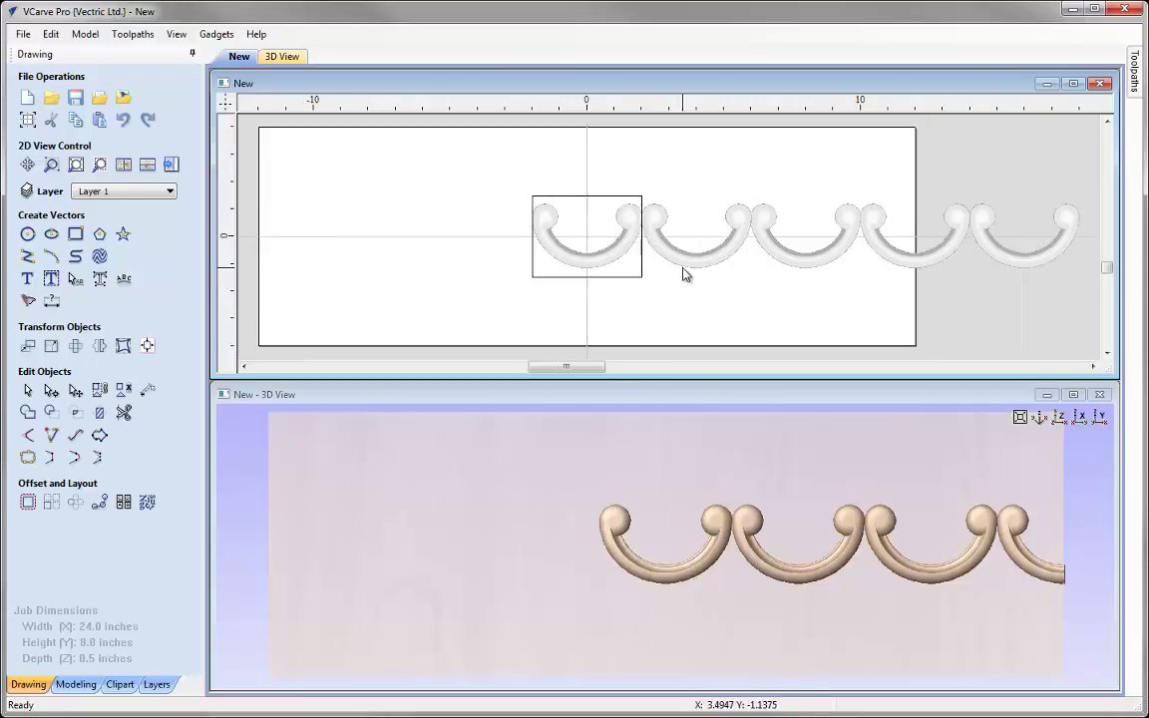
Delete the guide rectangle and centre all five scrolls together in the job.
left_click(586, 198)
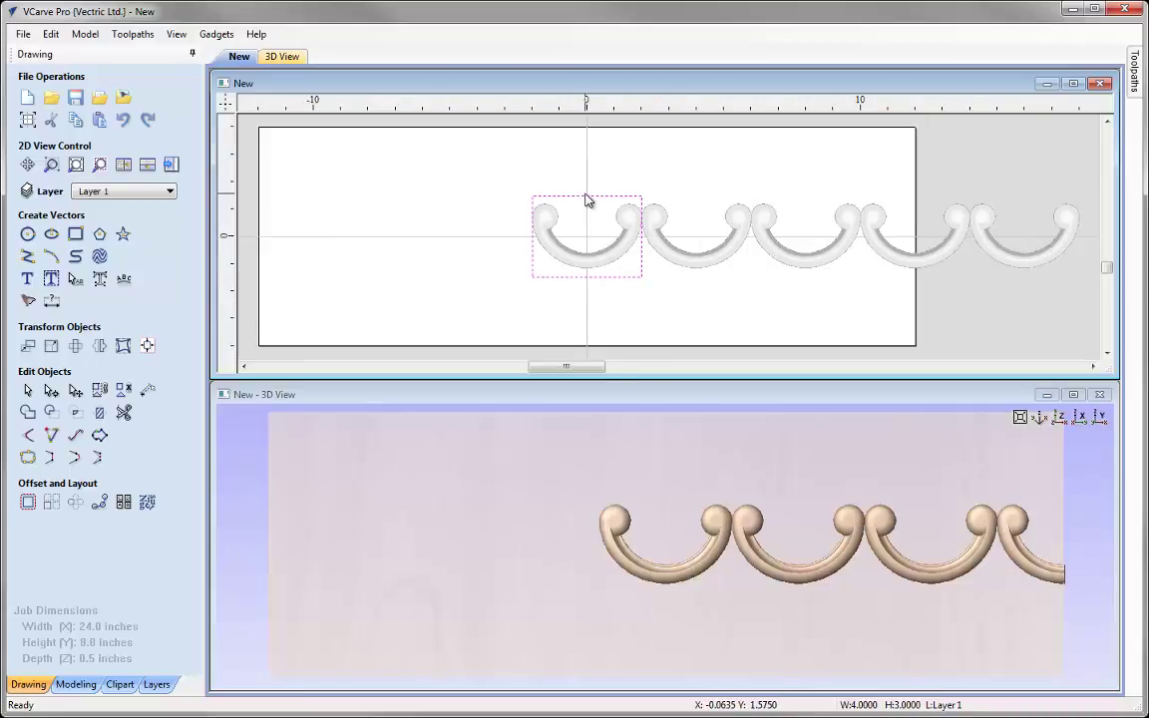
key("Delete")
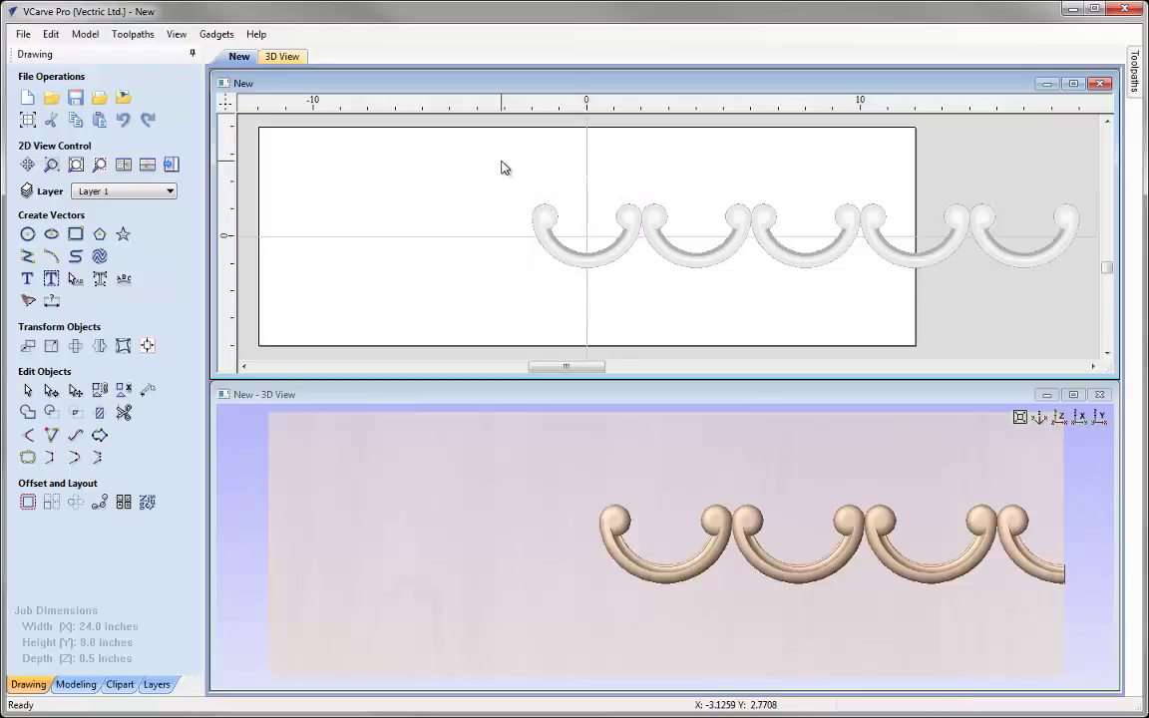
key("ctrl+a")
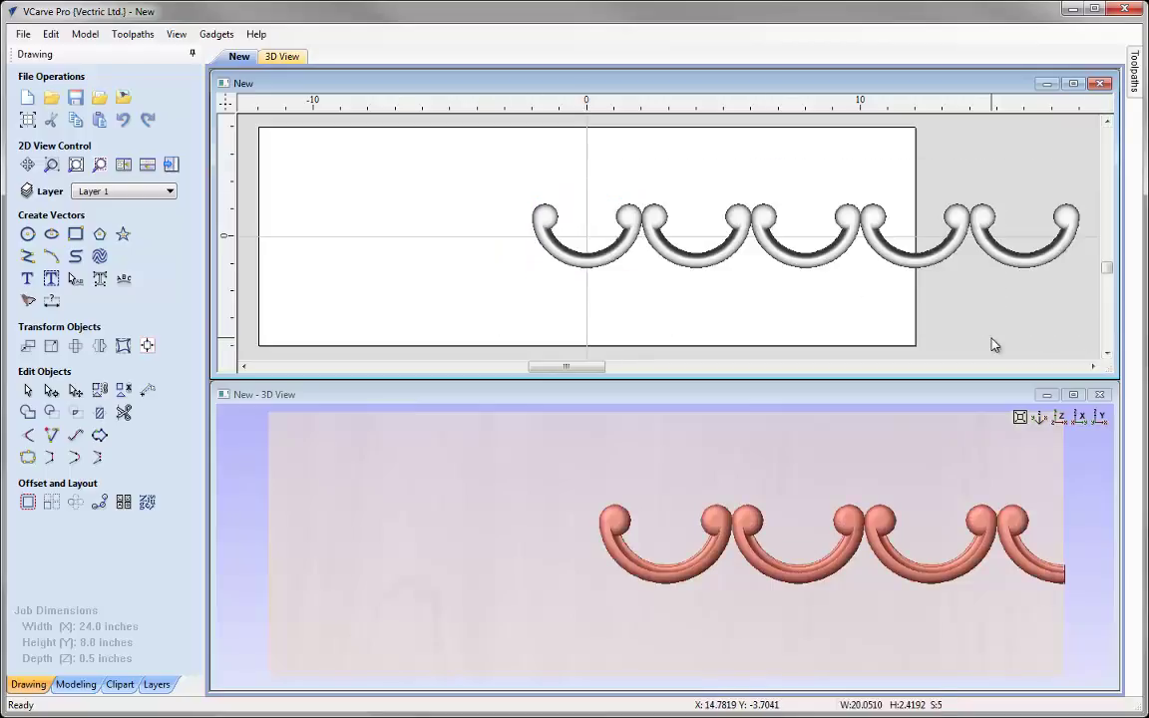
key("F9")
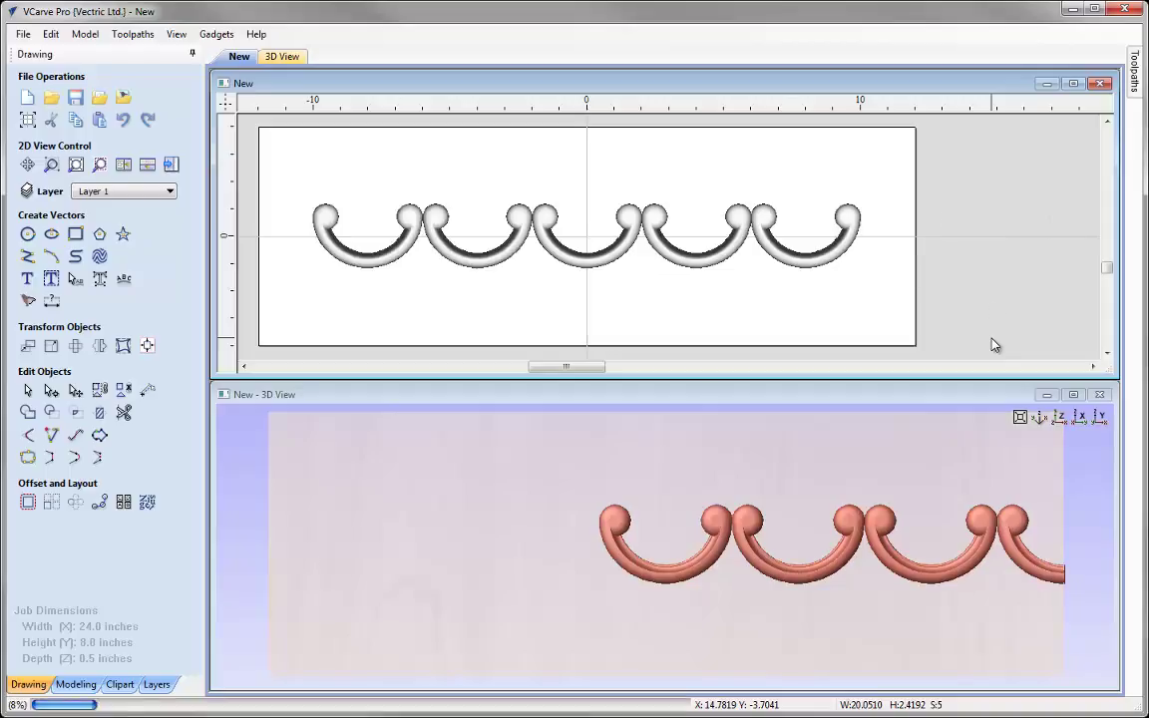
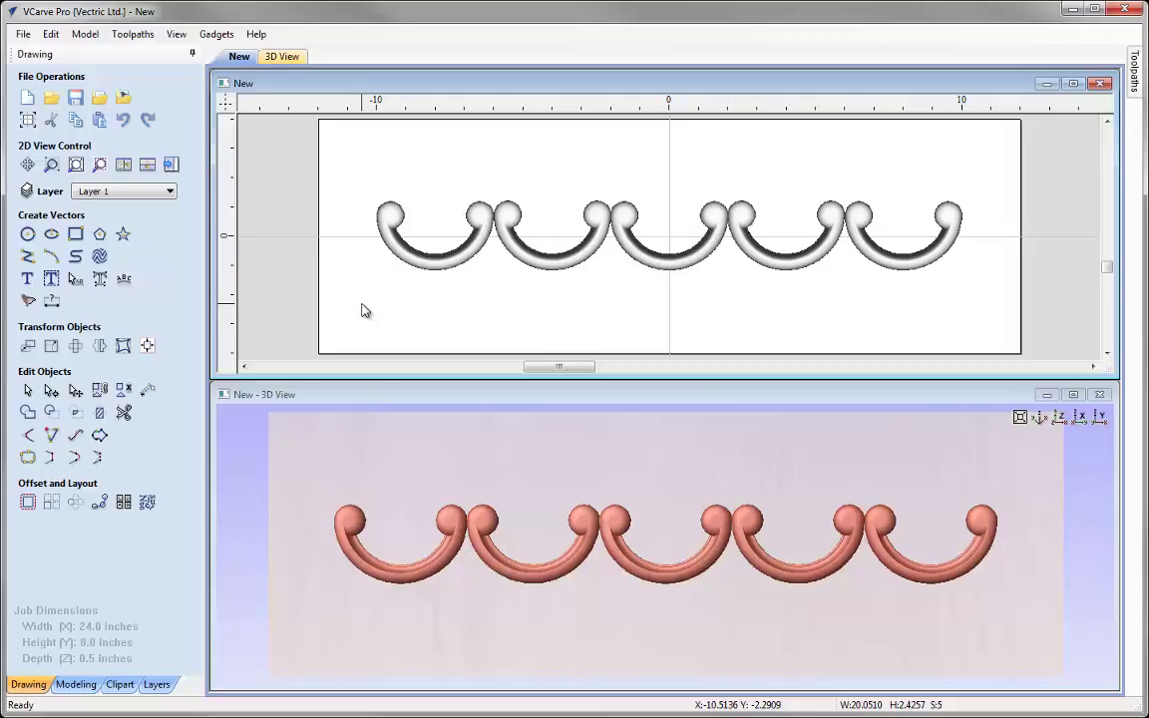
left_click(549, 339)
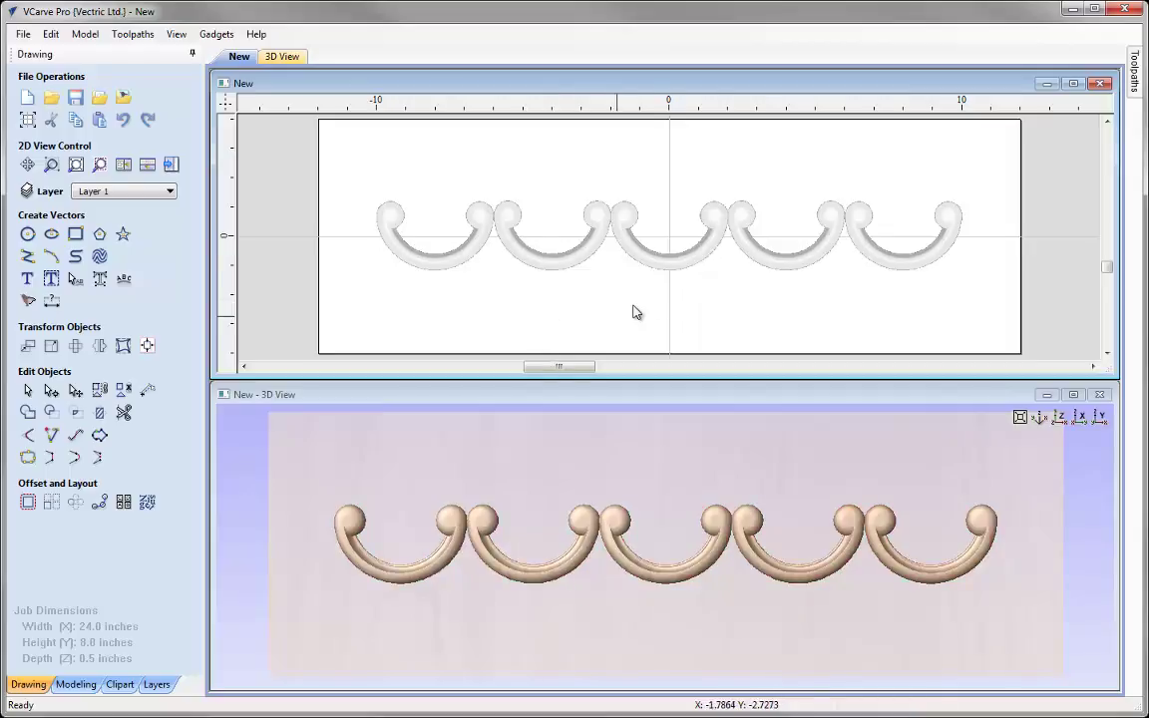
Flip the second and fourth scrolls vertically in place, with flipping about the job center and creating a mirrored copy both turned off.
left_click(564, 264)
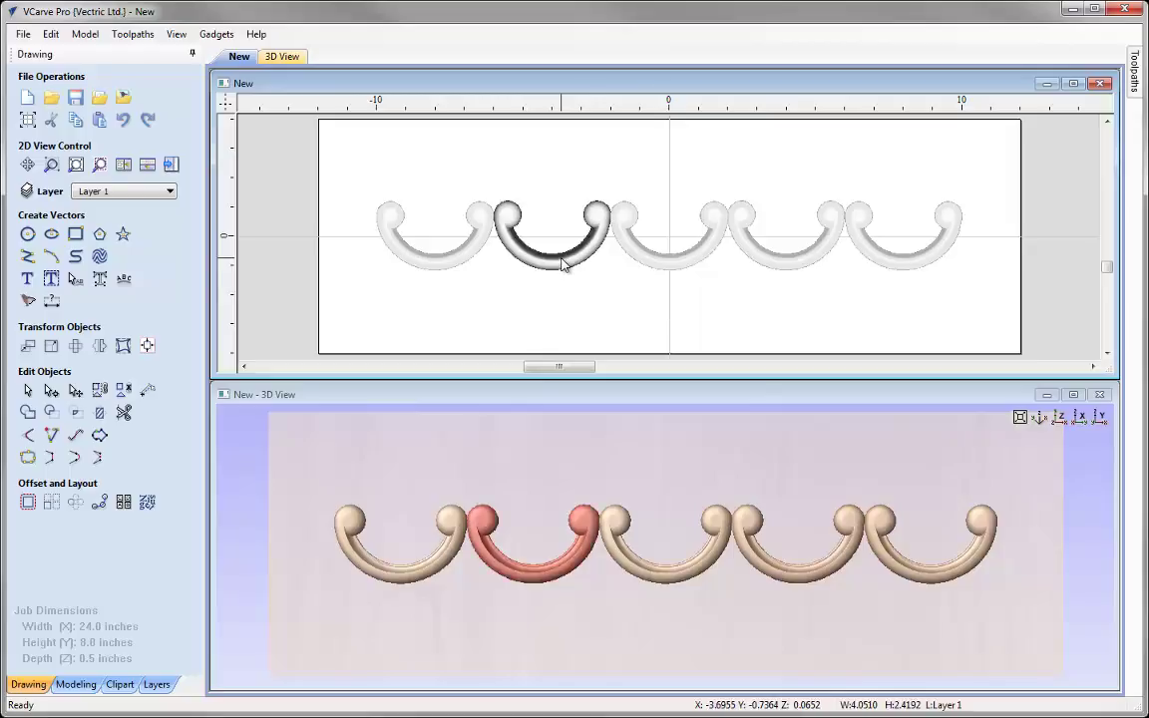
left_click(762, 262, "shift")
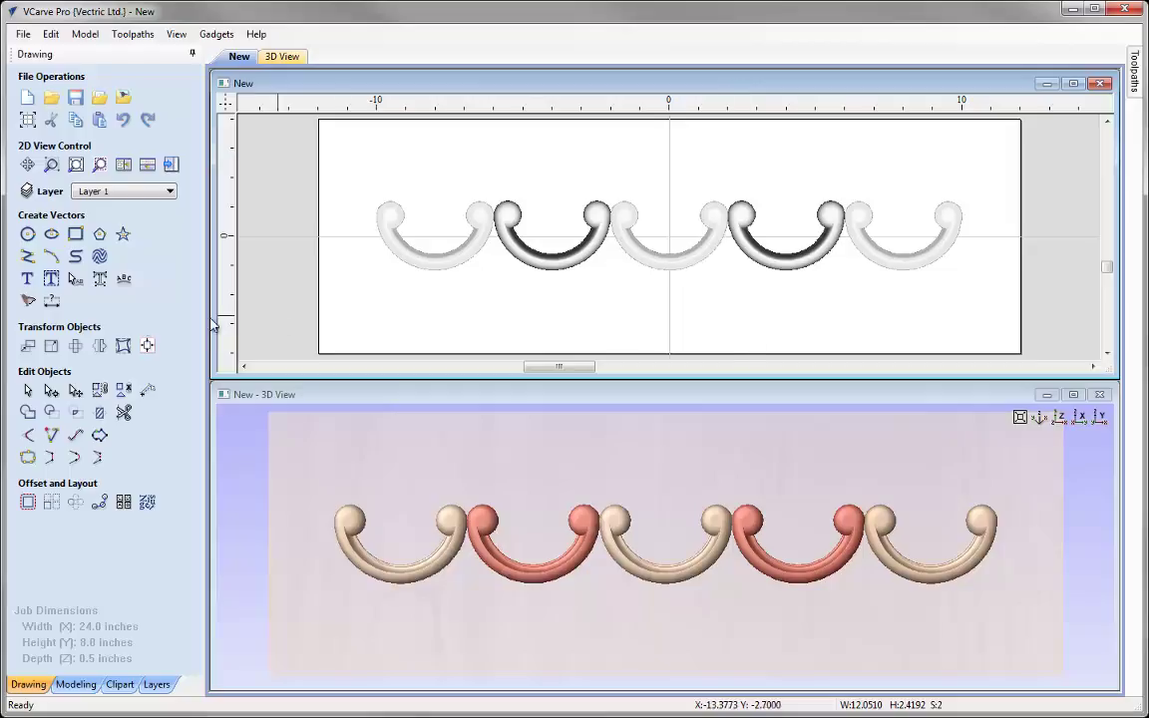
left_click(99, 346)
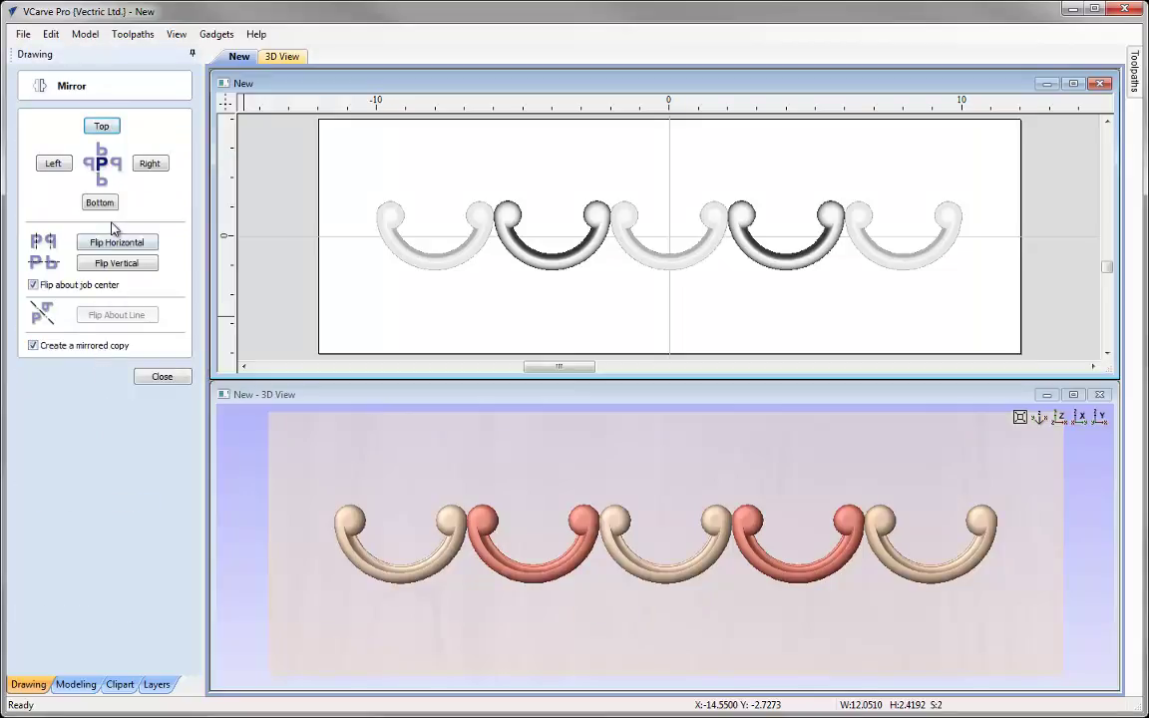
left_click(34, 285)
left_click(33, 346)
left_click(113, 265)
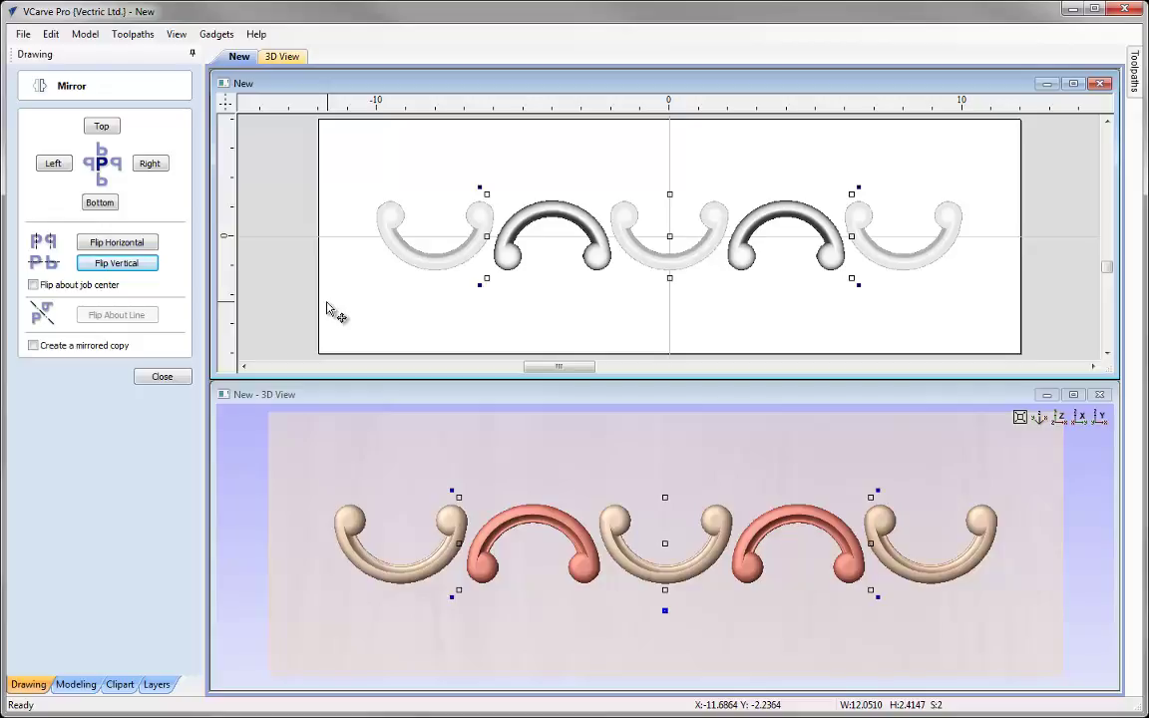
left_click(163, 377)
Delete the two leftmost scrolls and the rightmost scroll, keeping the central scroll and the flipped one beside it.
left_click_drag(334, 147, 624, 351)
key("Delete")
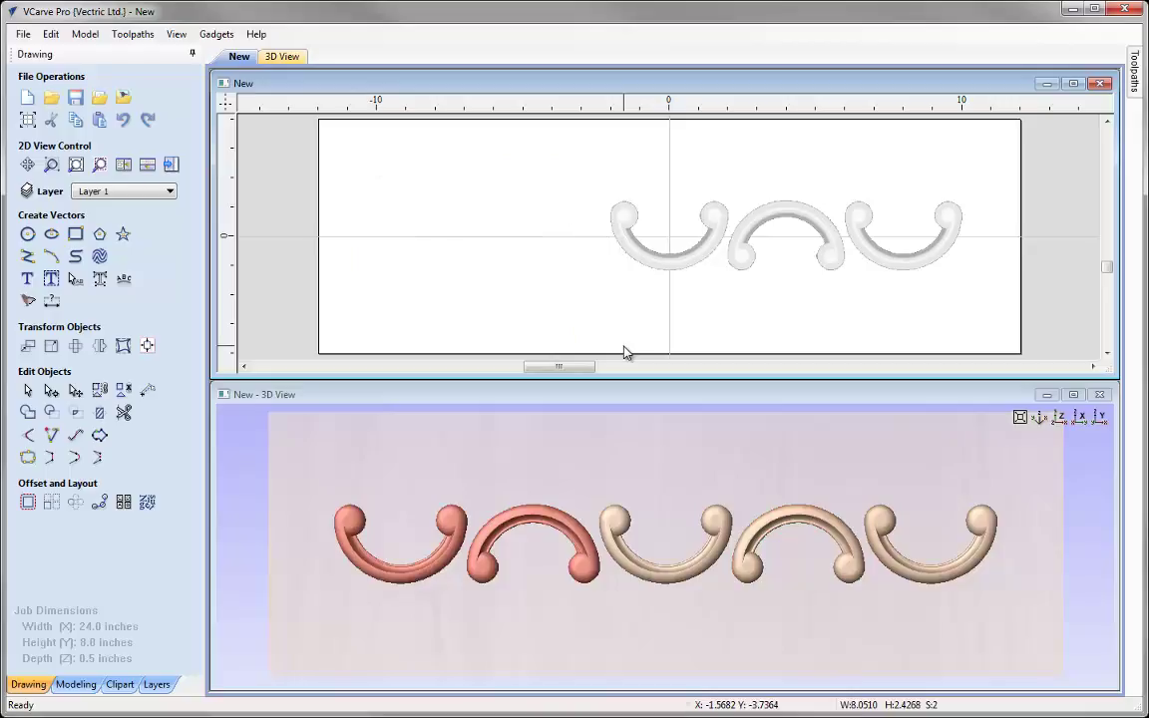
left_click_drag(818, 150, 1055, 346)
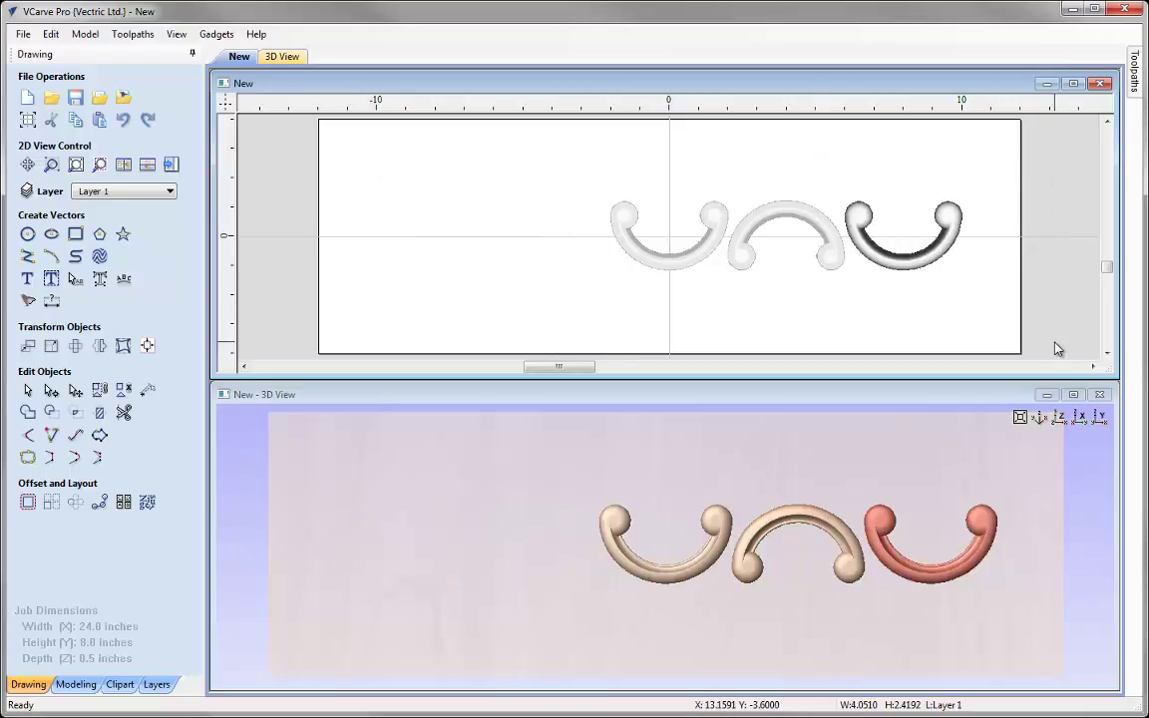
key("Delete")
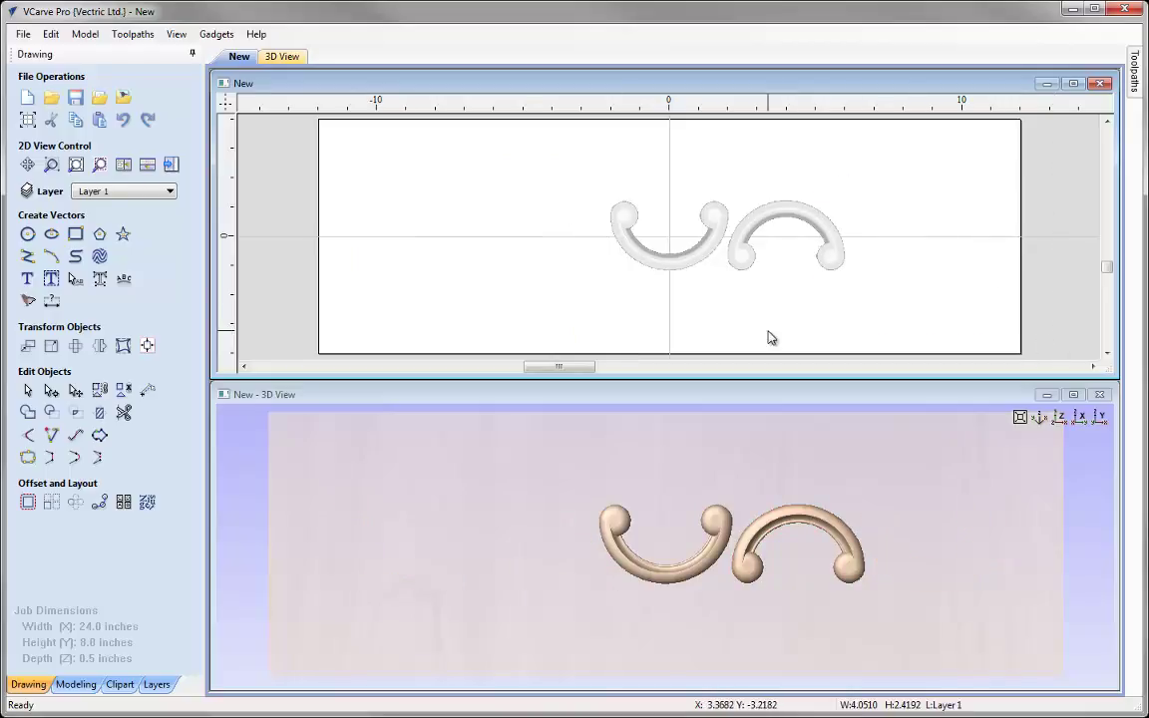
Move the flipped scroll horizontally about 0.3 inch towards the central scroll so that their edges overlap.
left_click(735, 257)
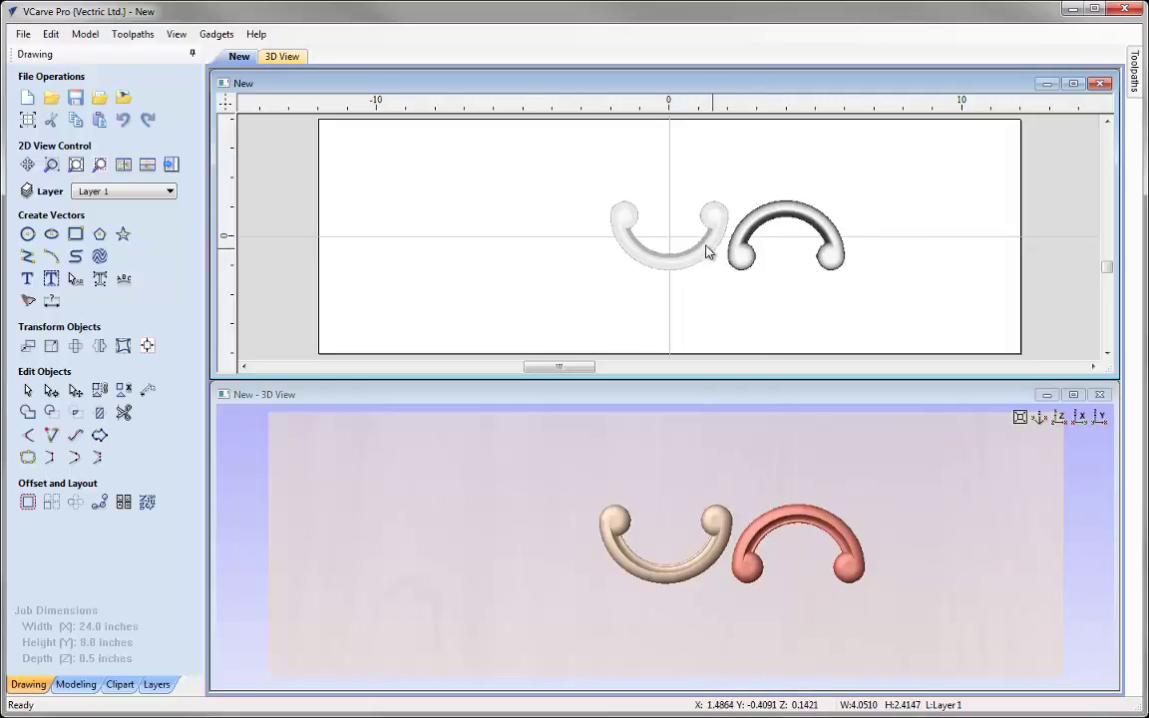
scroll(768, 232, "up", 4)
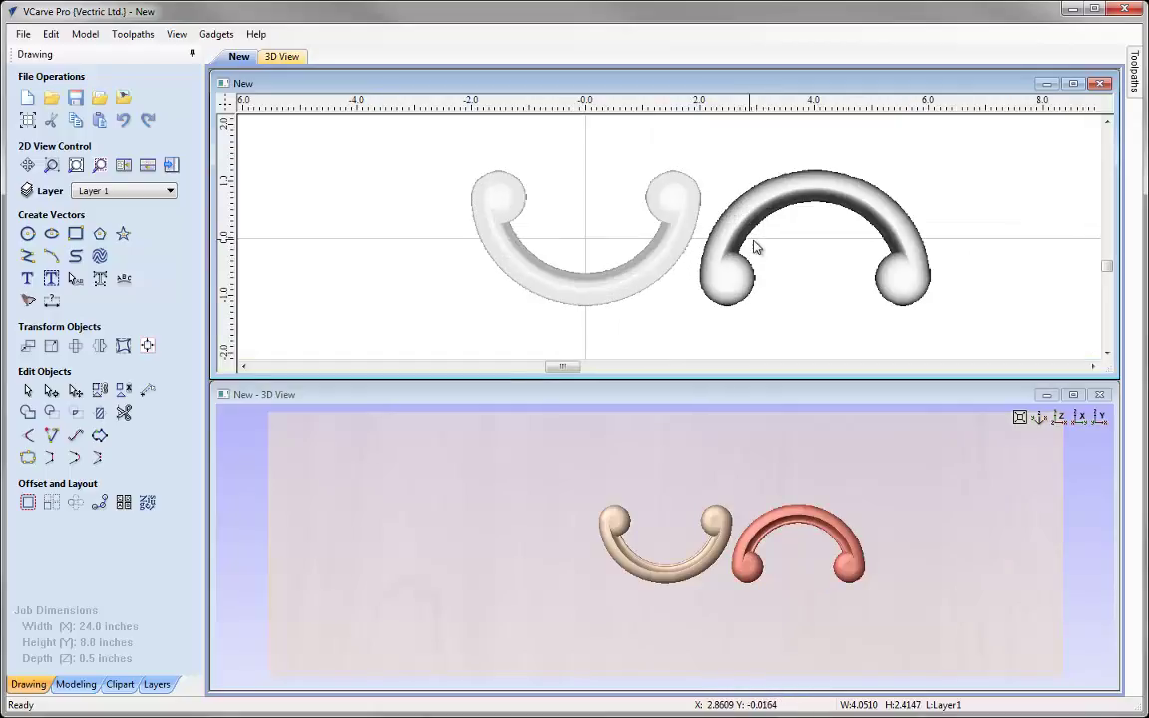
left_click(722, 299)
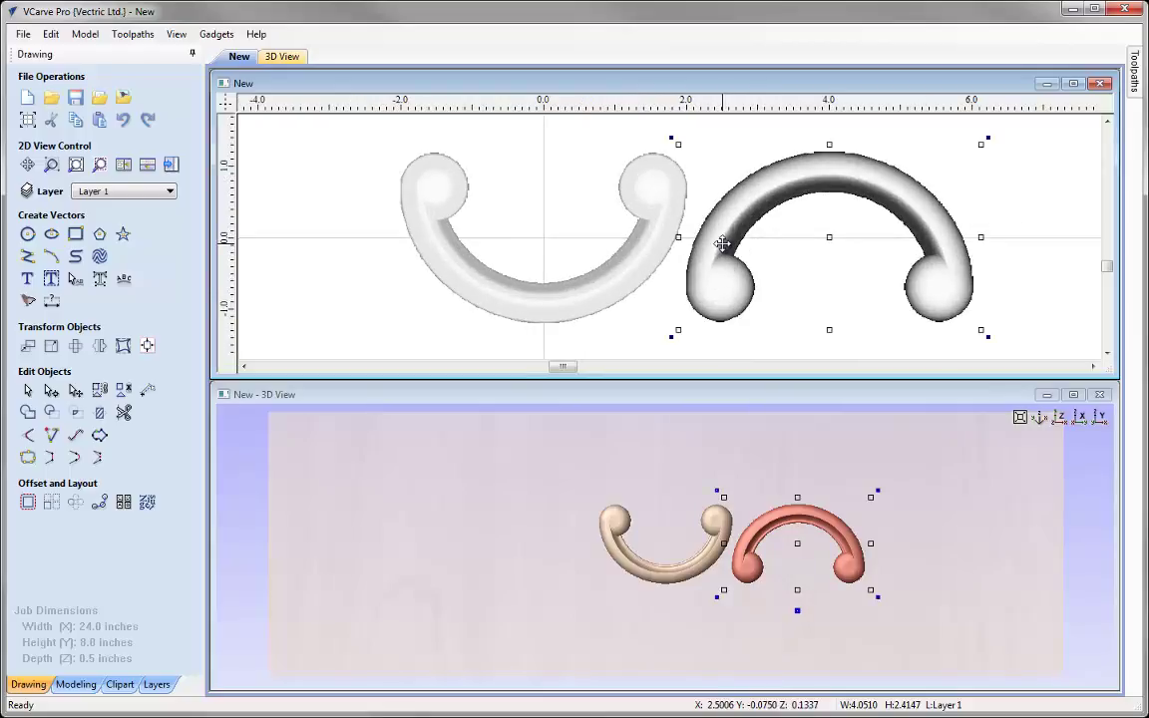
left_click(832, 242)
left_click_drag(818, 236, 808, 246)
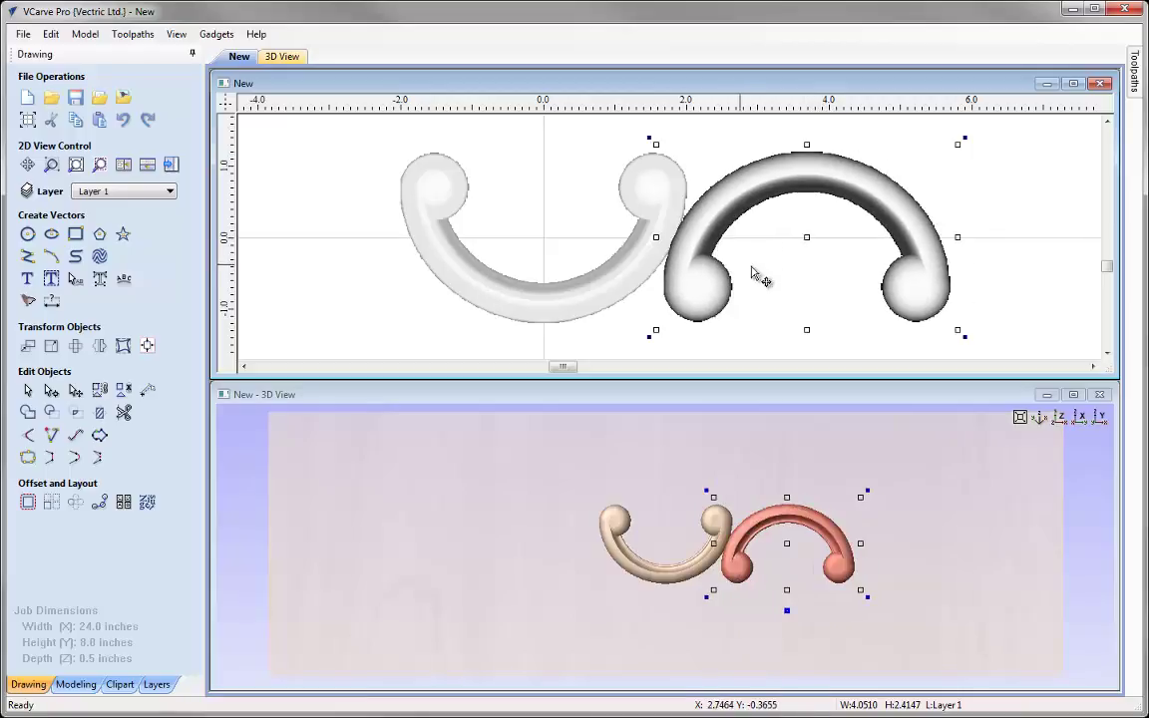
Examine the join between the upright and flipped scrolls in the 3D view, close up and in isometric view.
left_click(732, 356)
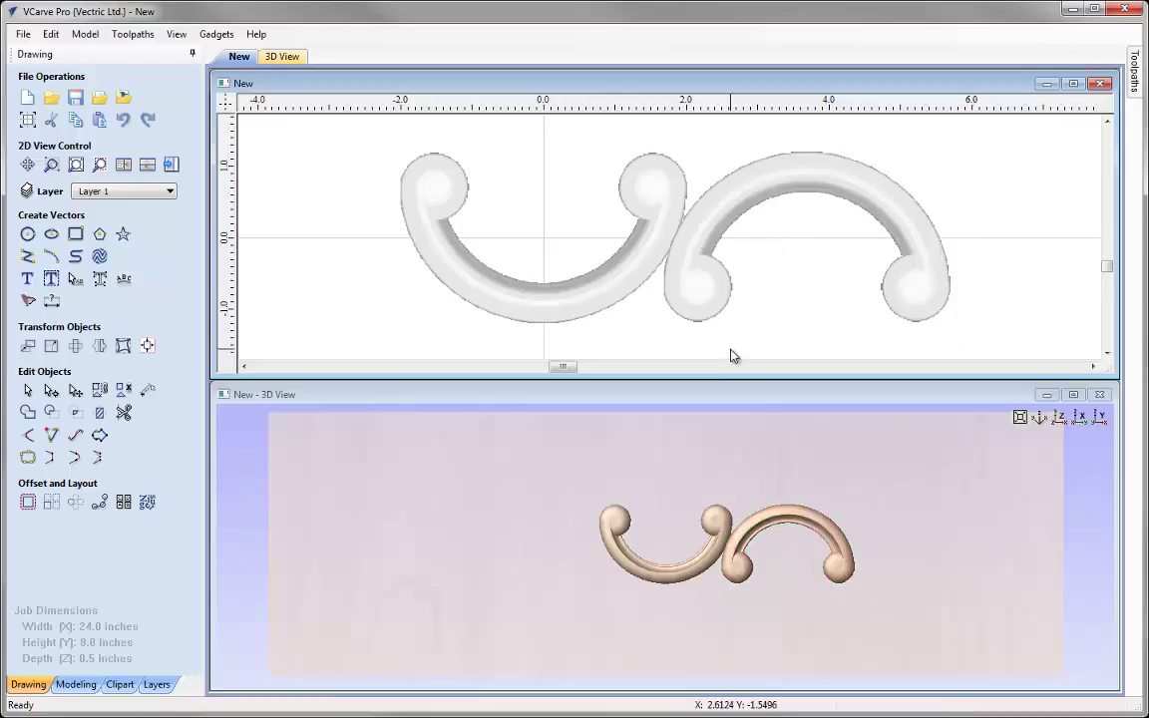
left_click(736, 534)
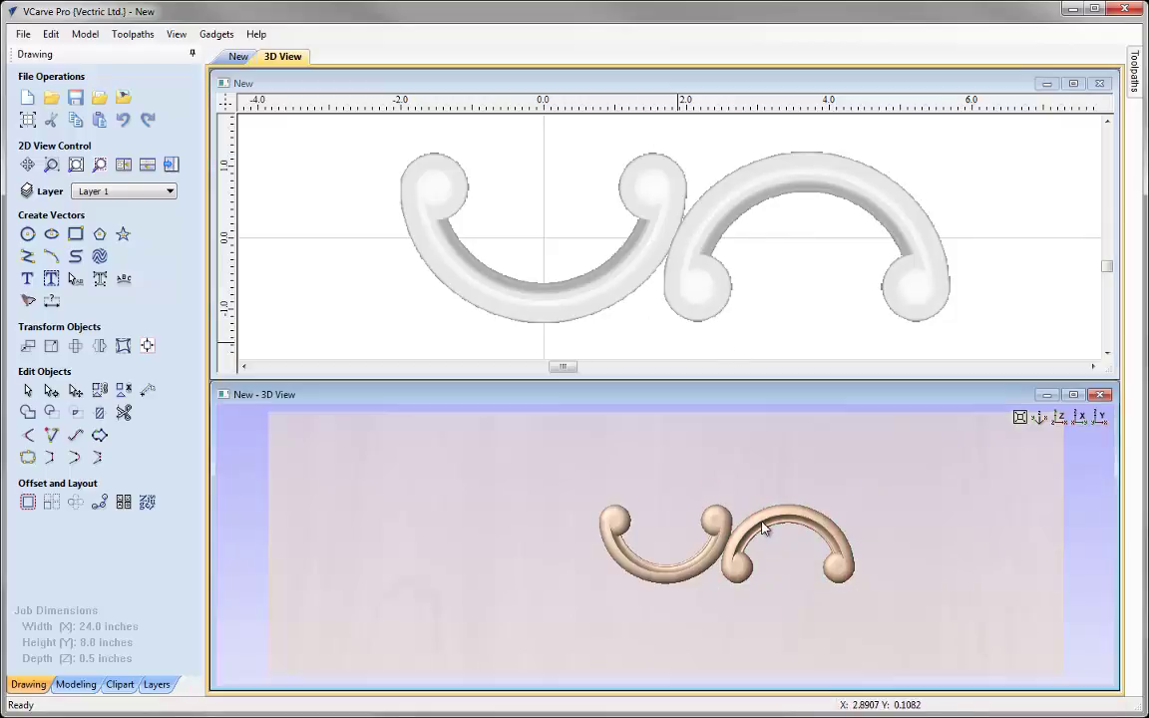
scroll(755, 495, "up", 3)
left_click_drag(755, 495, 803, 505)
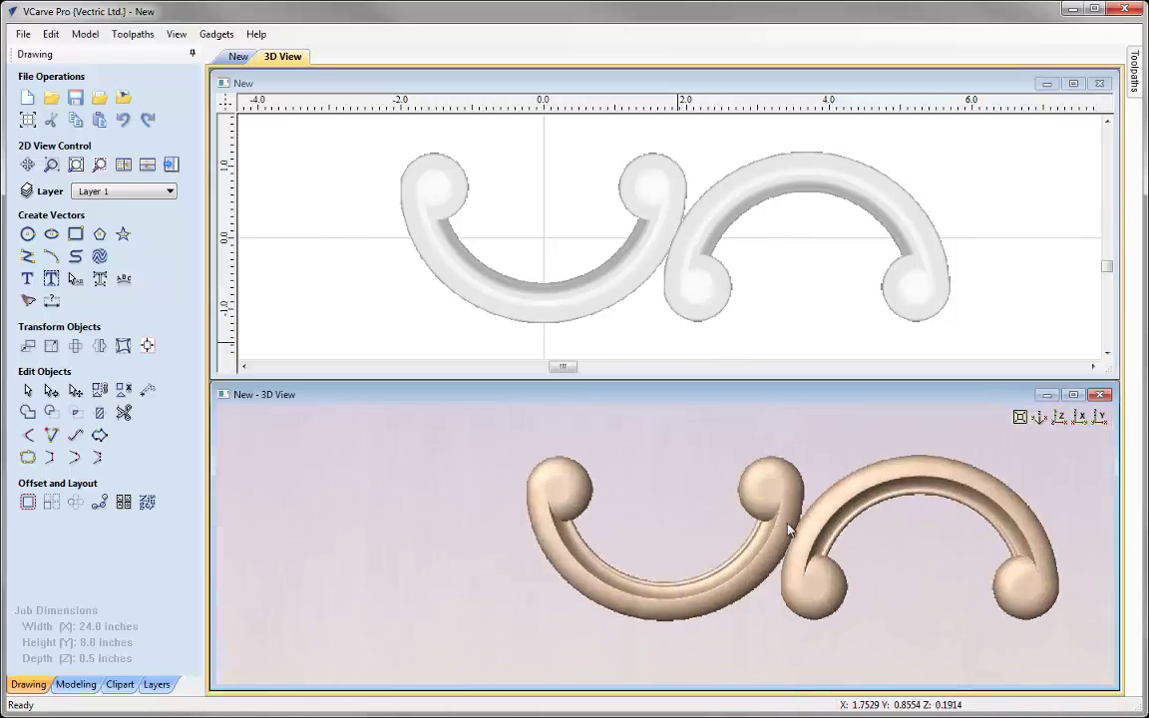
left_click(1039, 417)
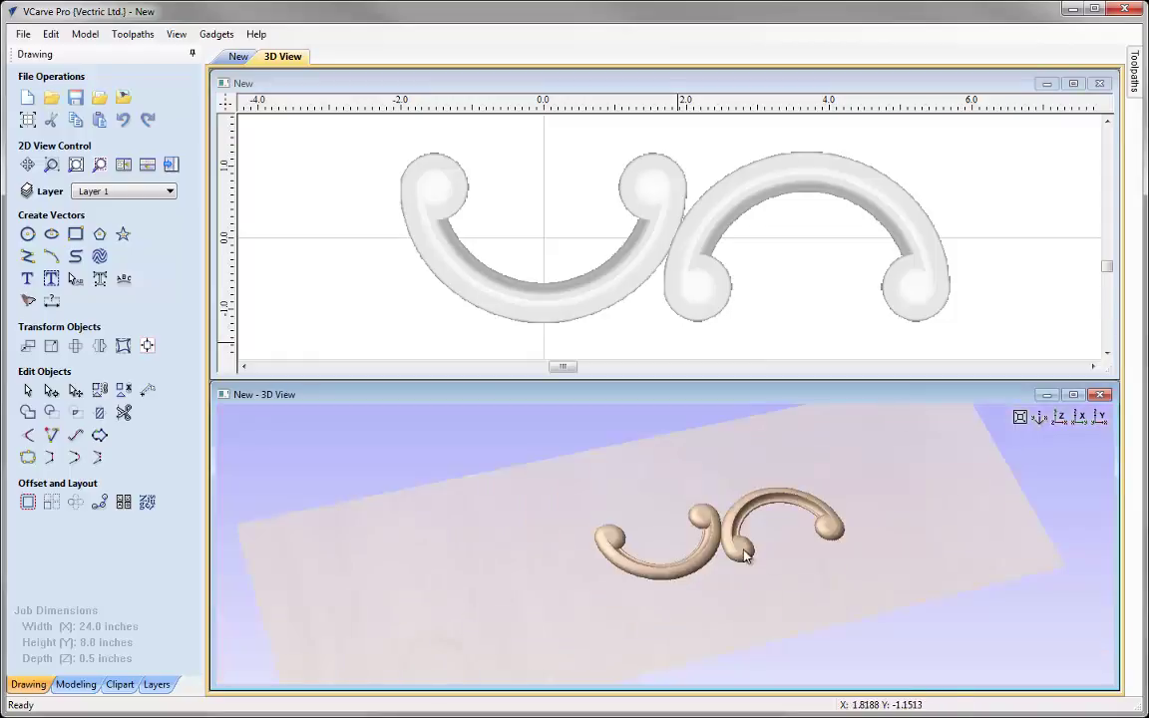
left_click_drag(678, 610, 721, 601)
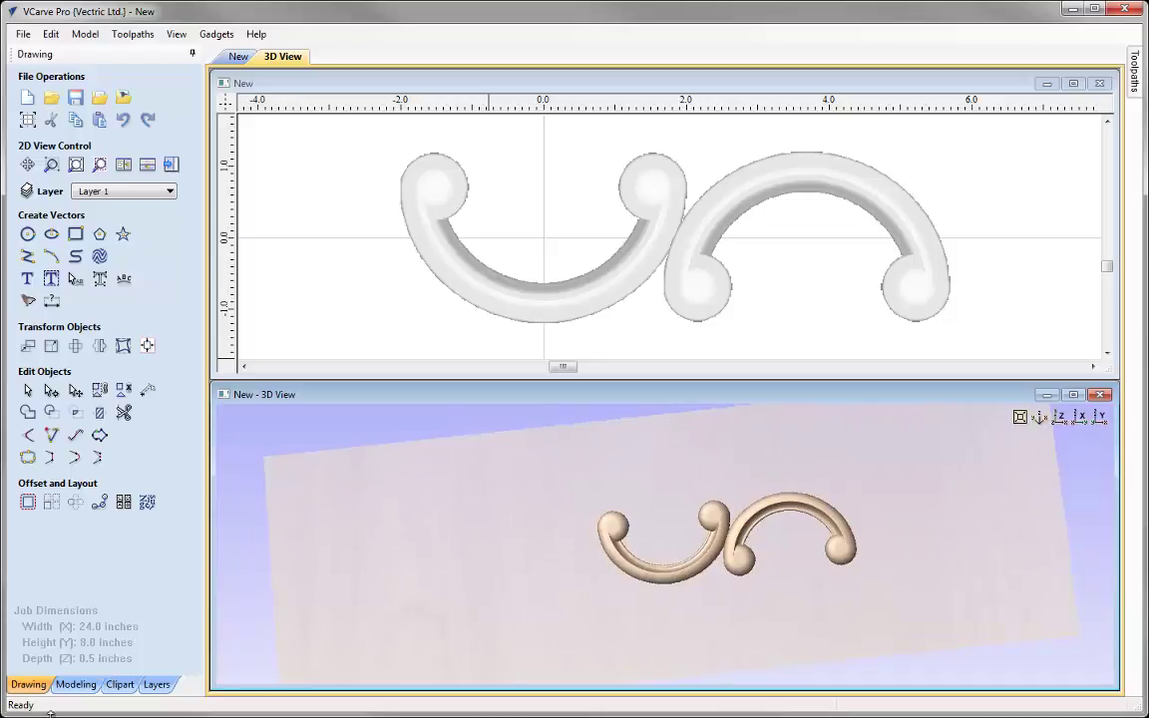
left_click(71, 685)
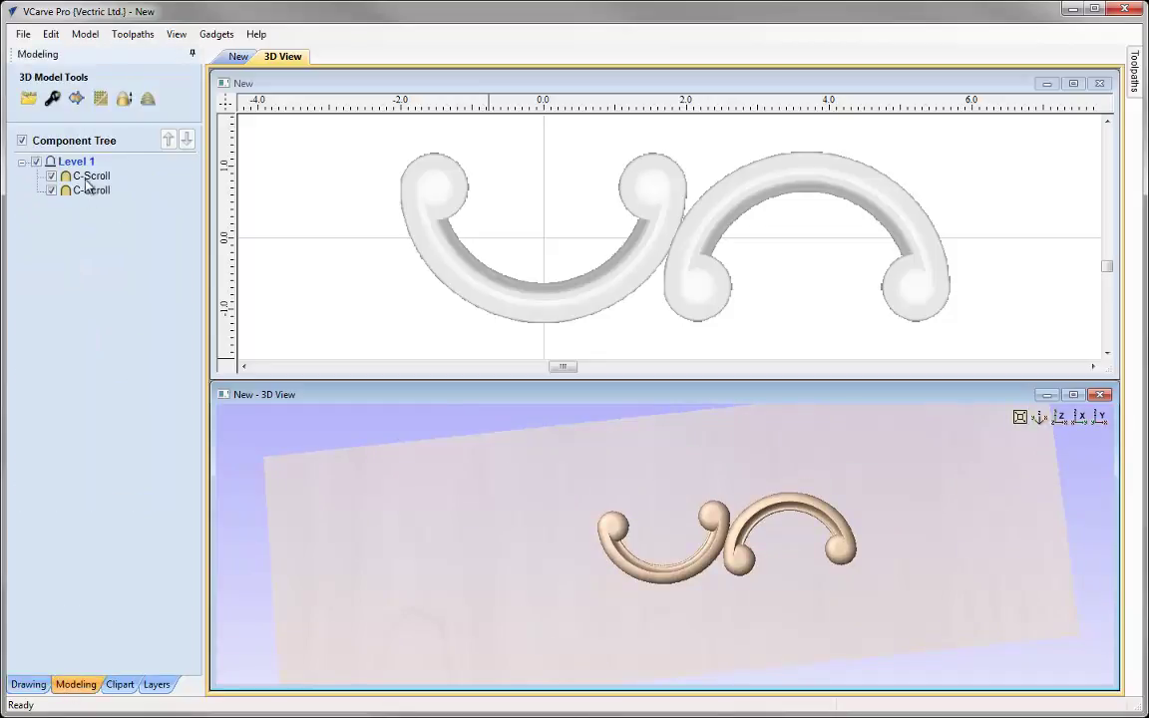
left_click(766, 295)
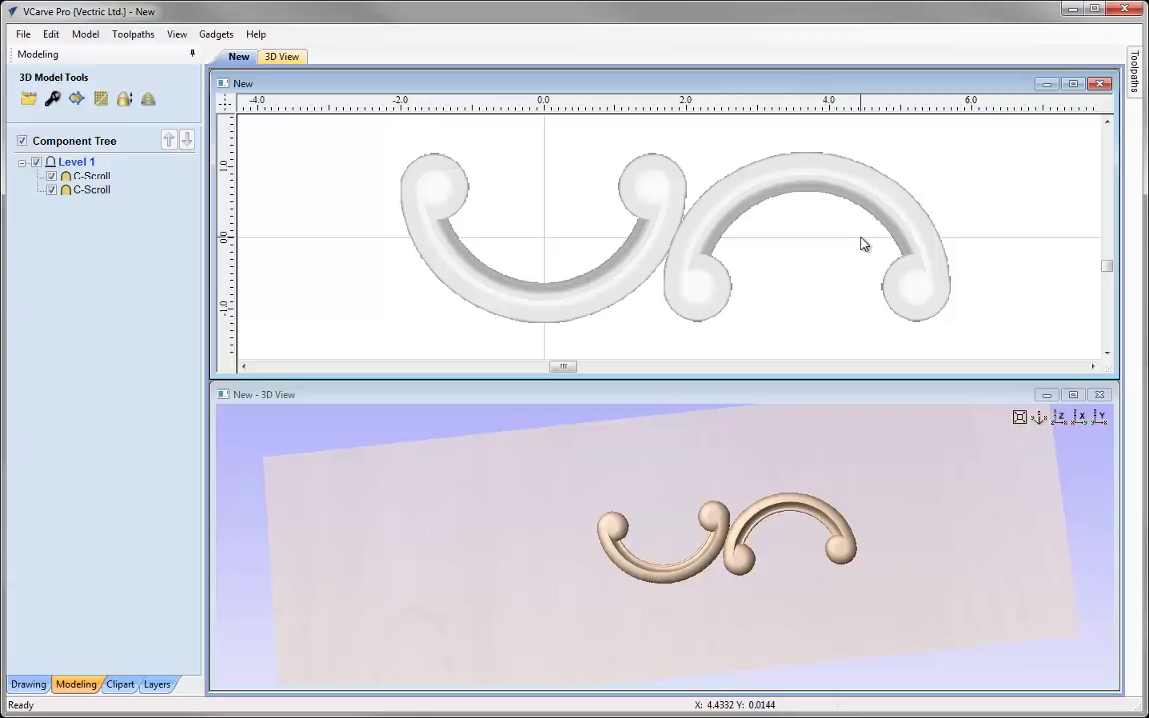
Copy the flipped scroll's absolute X position value from the Move Selection form, leaving the scroll in place.
left_click(807, 190)
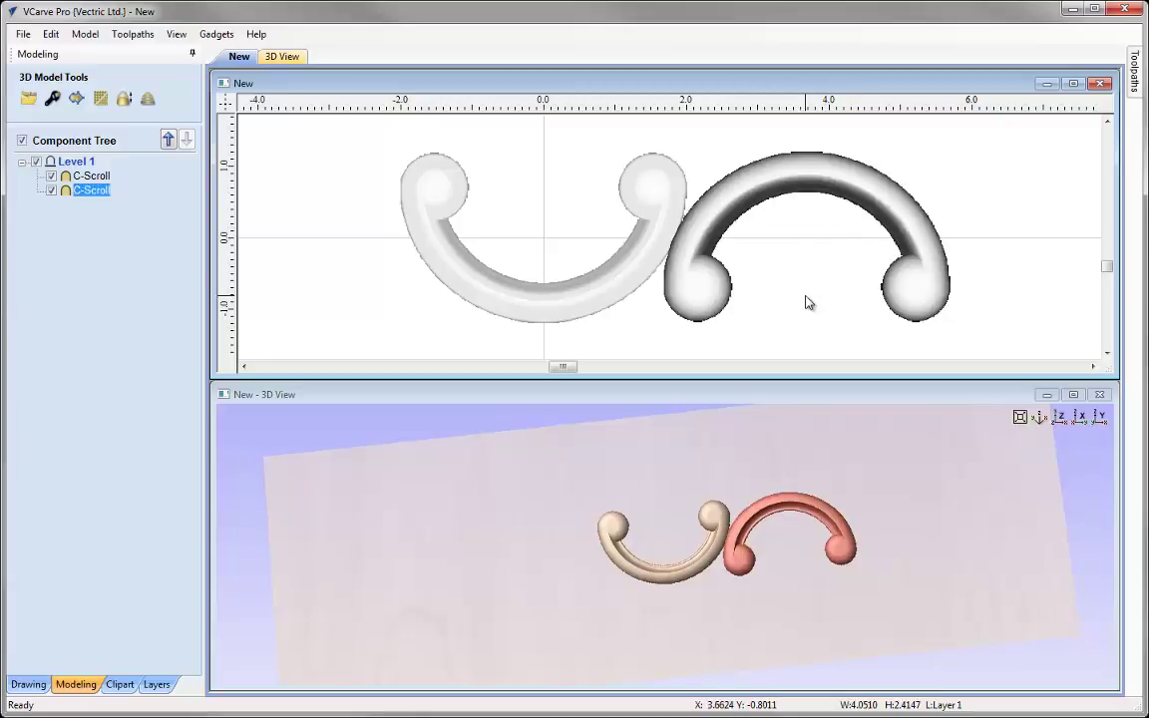
left_click(29, 684)
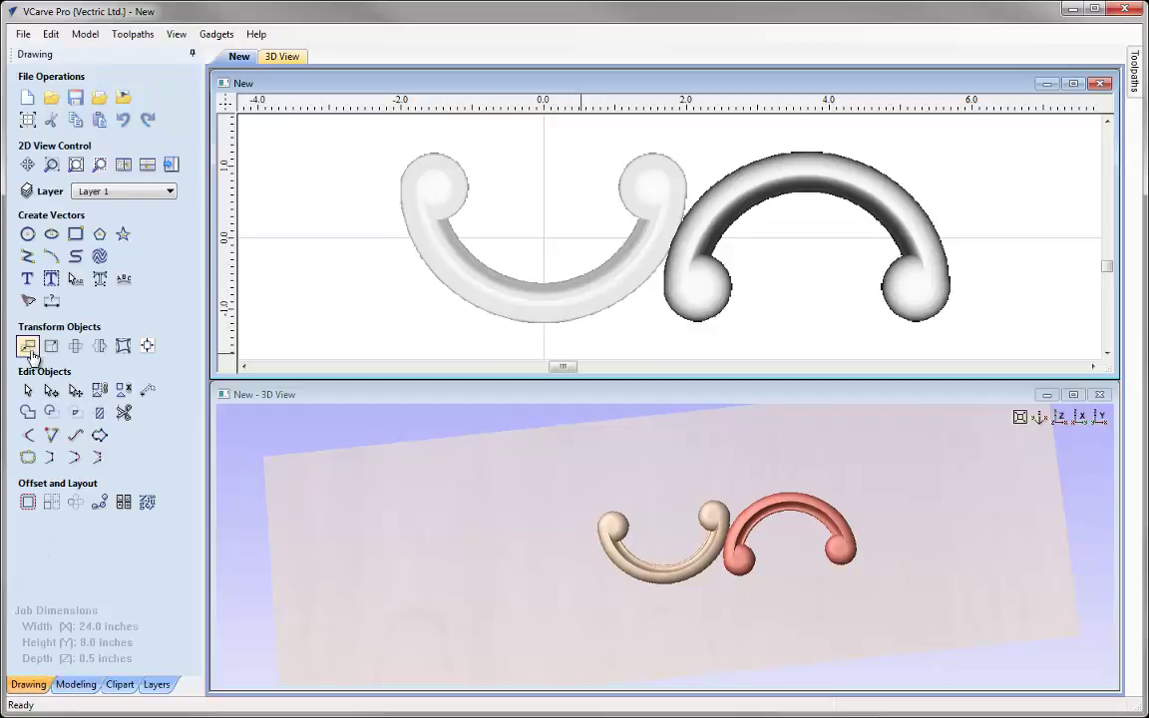
left_click(29, 347)
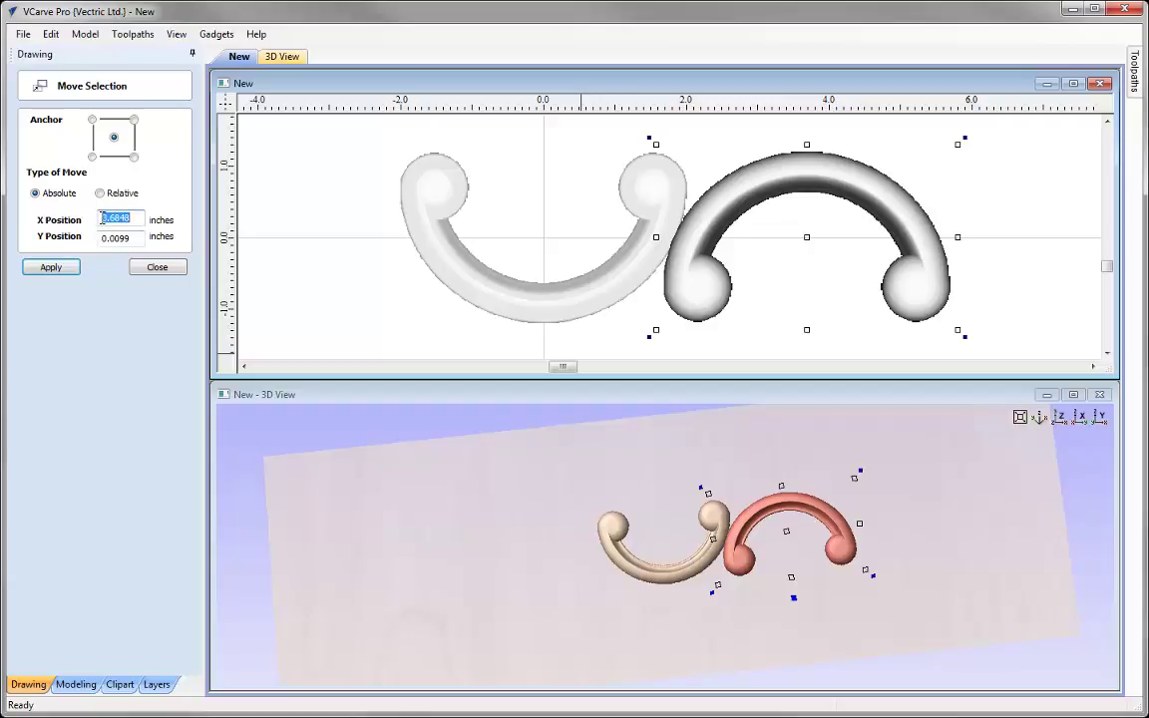
right_click(122, 219)
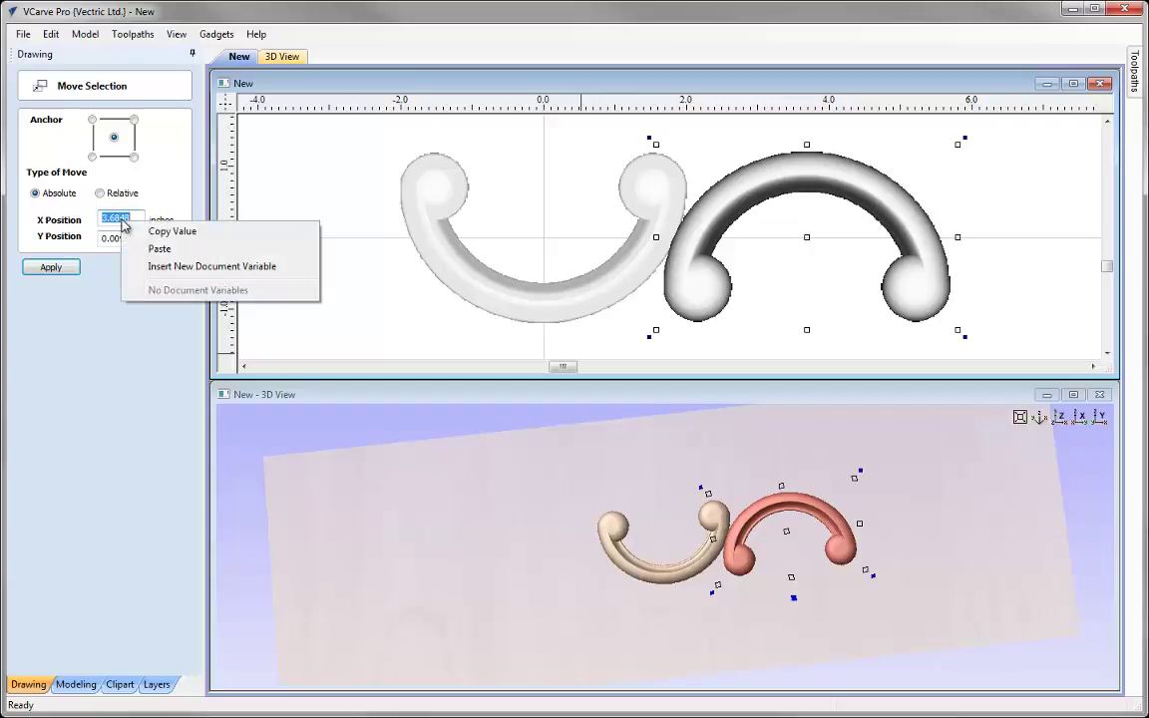
left_click(153, 231)
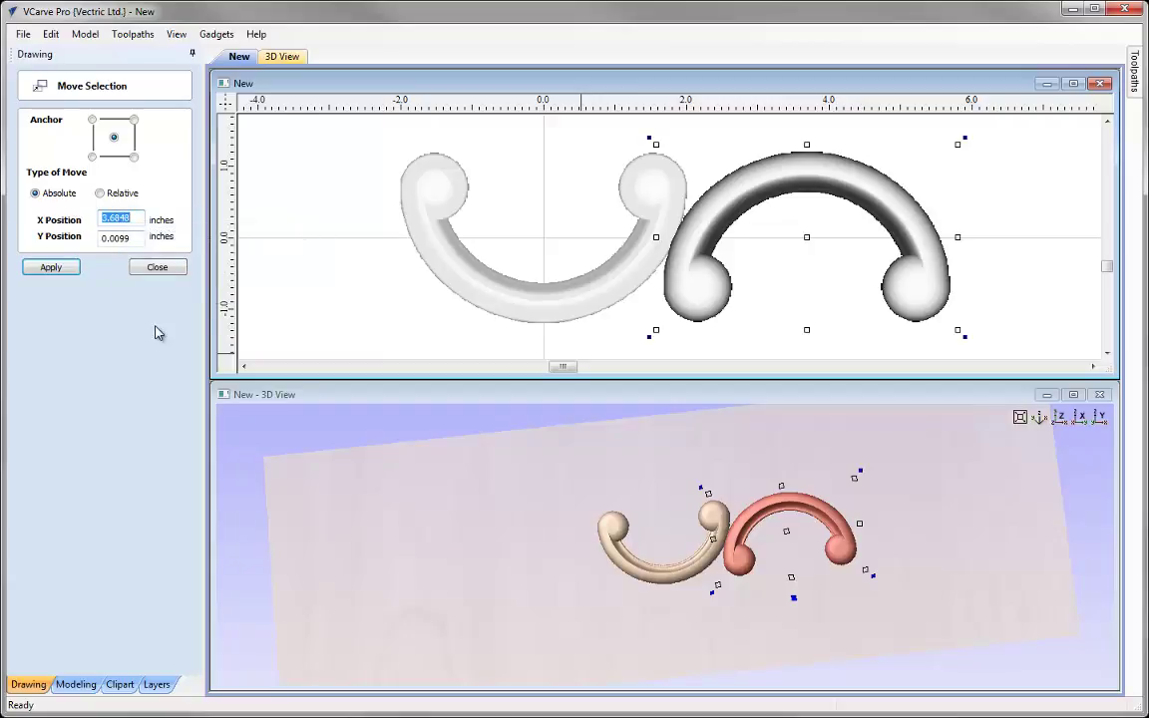
left_click(151, 268)
left_click(328, 310)
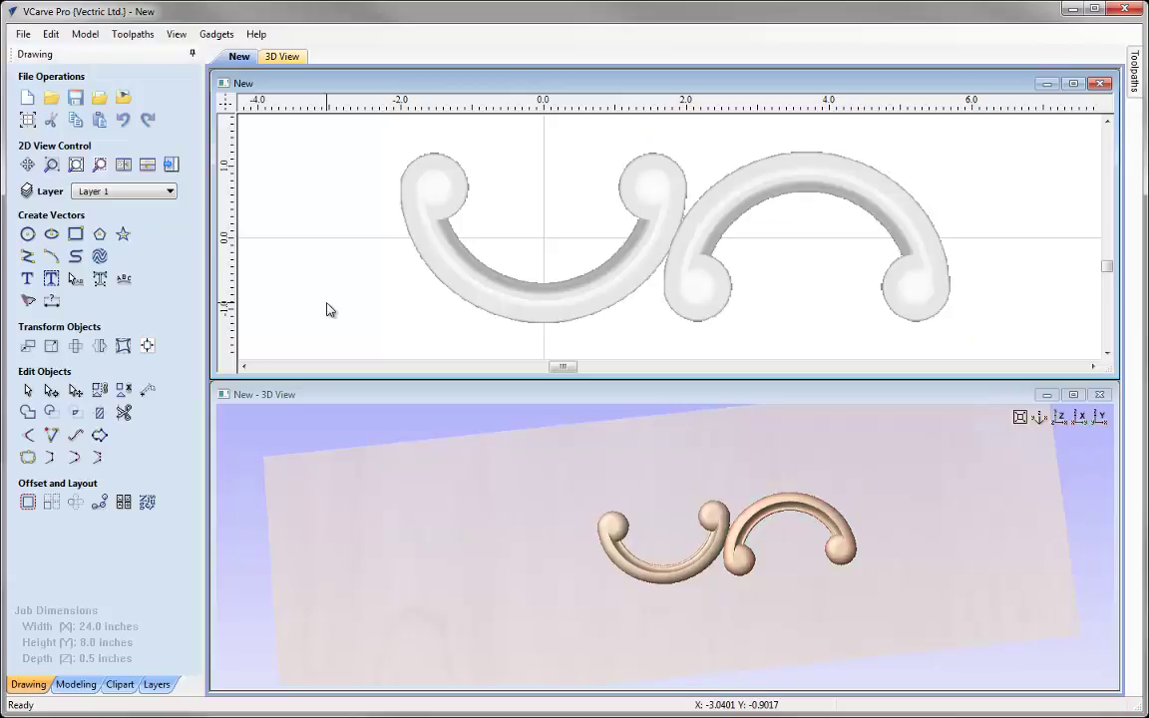
Array copy both scrolls in one row of five columns, using the copied X position doubled (3.6848*2) as the X offset and Y offset 0.0.
key("F3")
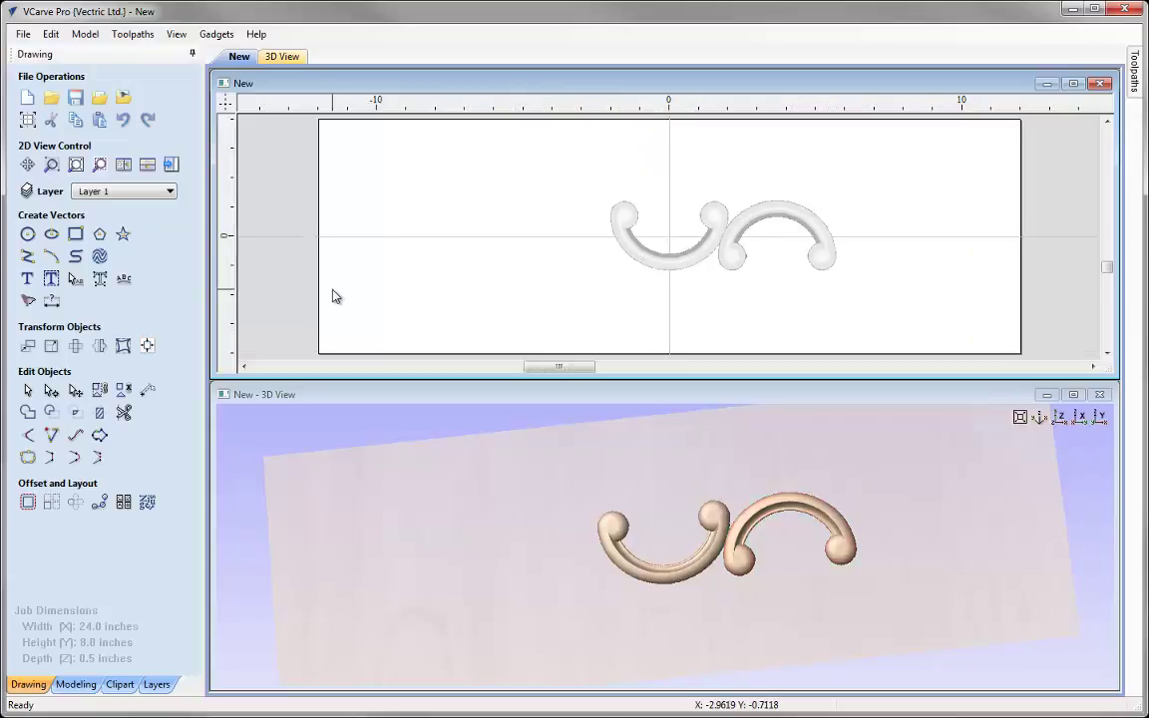
mouse_move(592, 148)
left_mouse_down()
mouse_move(839, 375)
mouse_move(923, 341)
left_mouse_up()
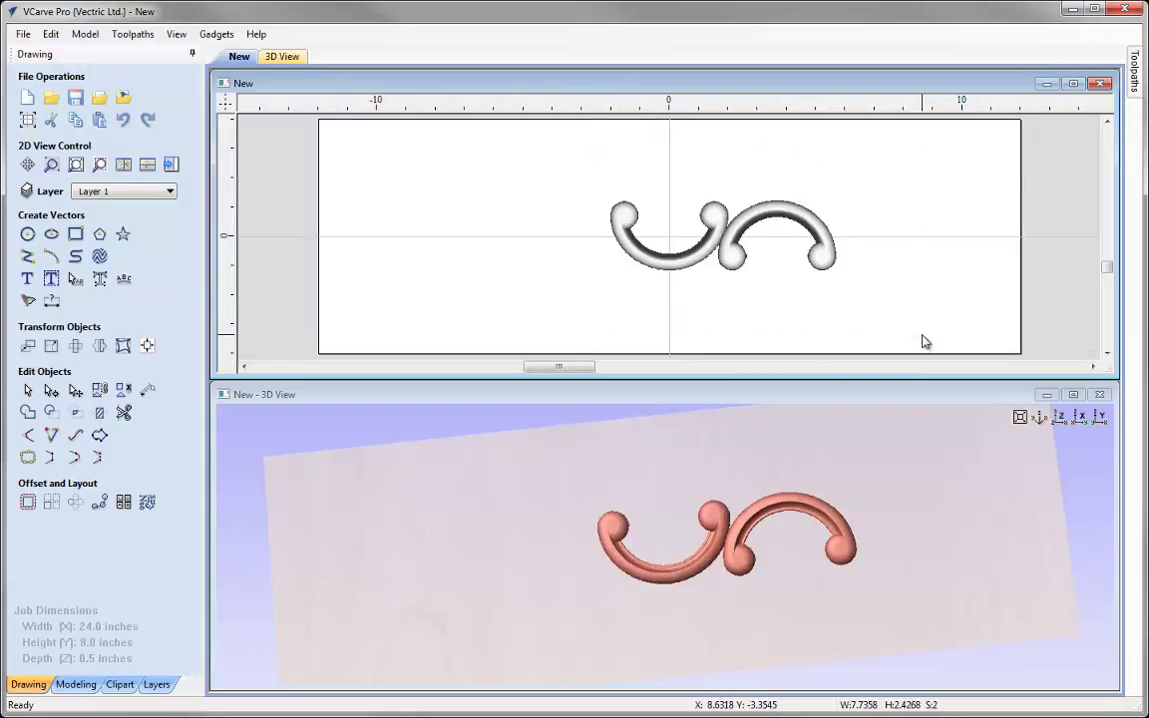
left_click(52, 503)
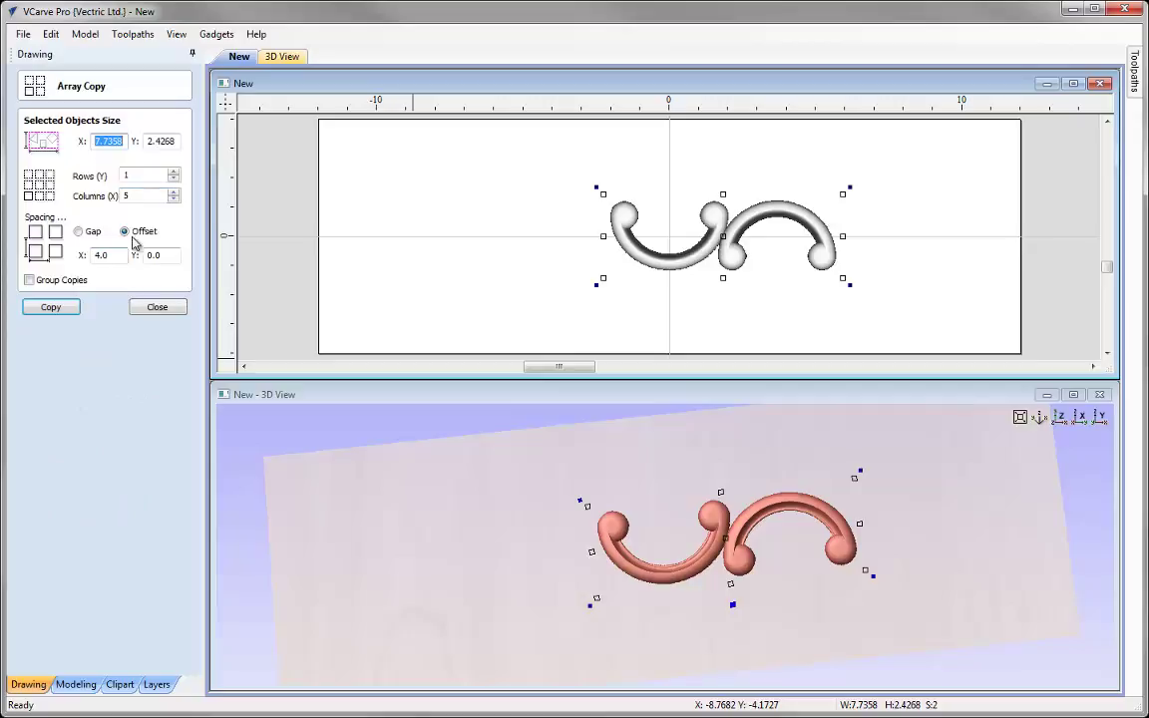
double_click(101, 256)
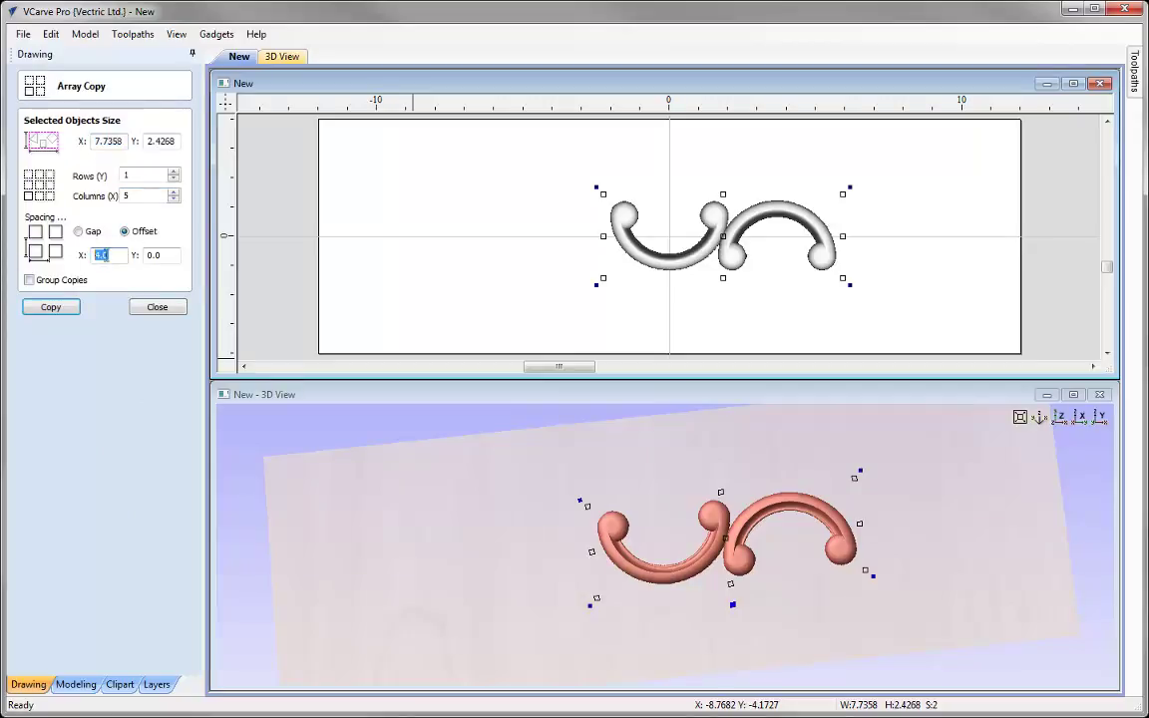
right_click(105, 256)
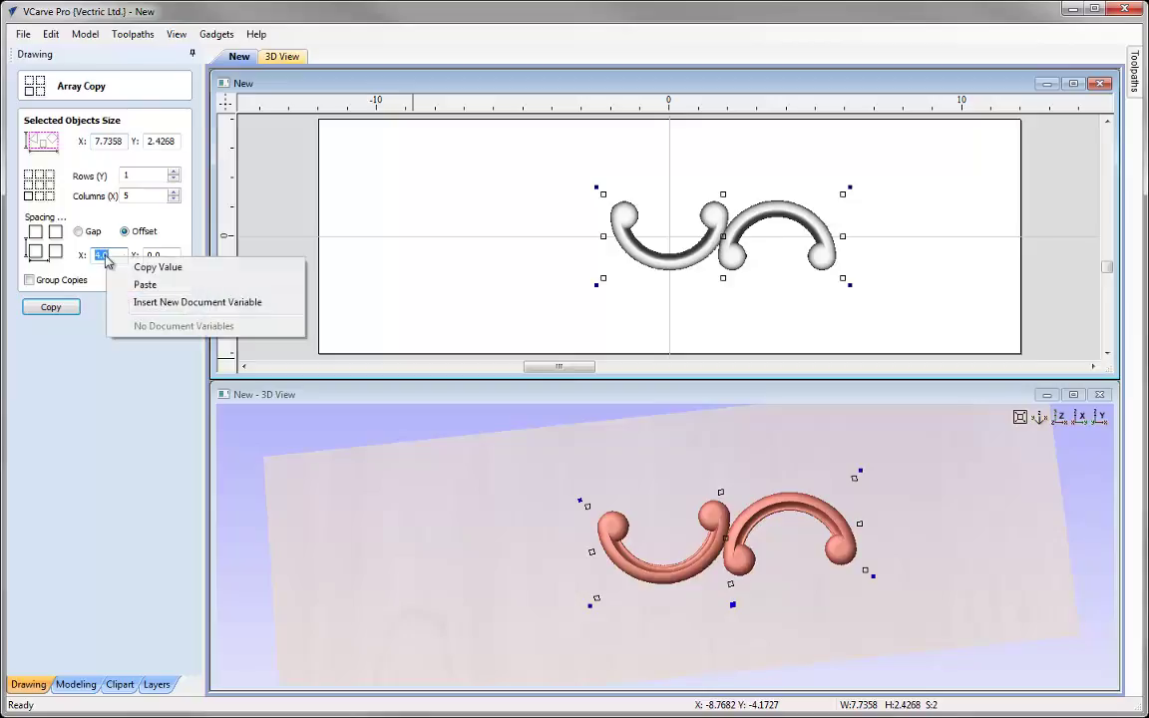
left_click(145, 286)
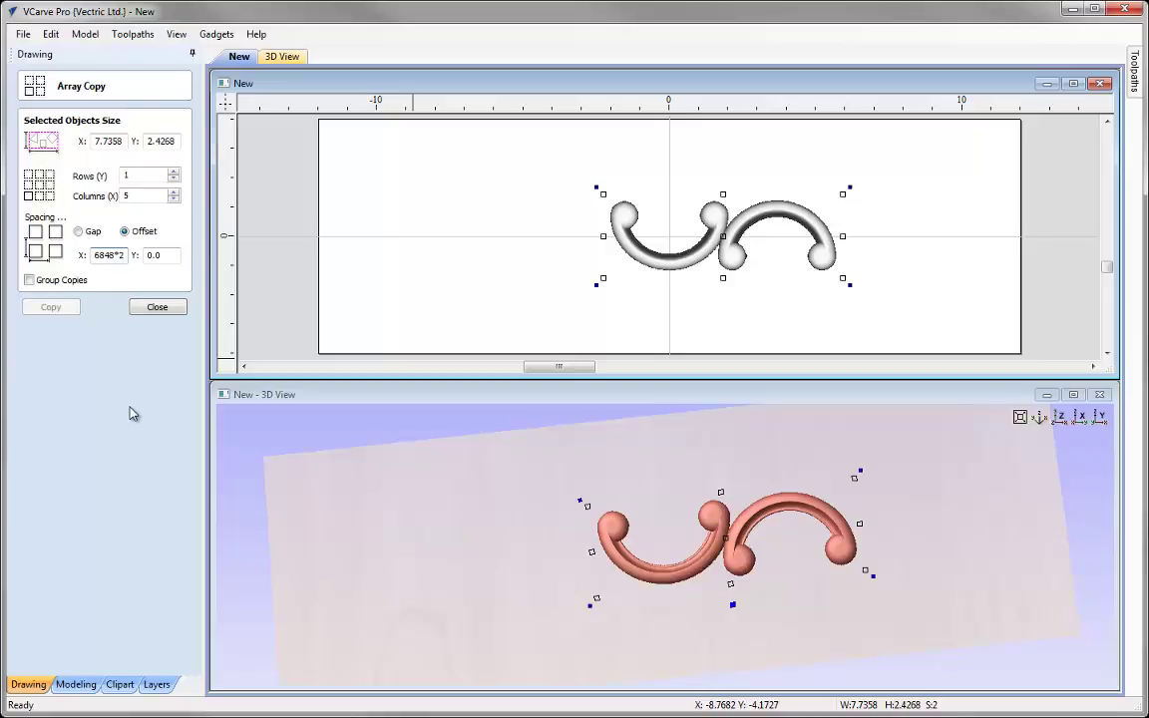
key("Return")
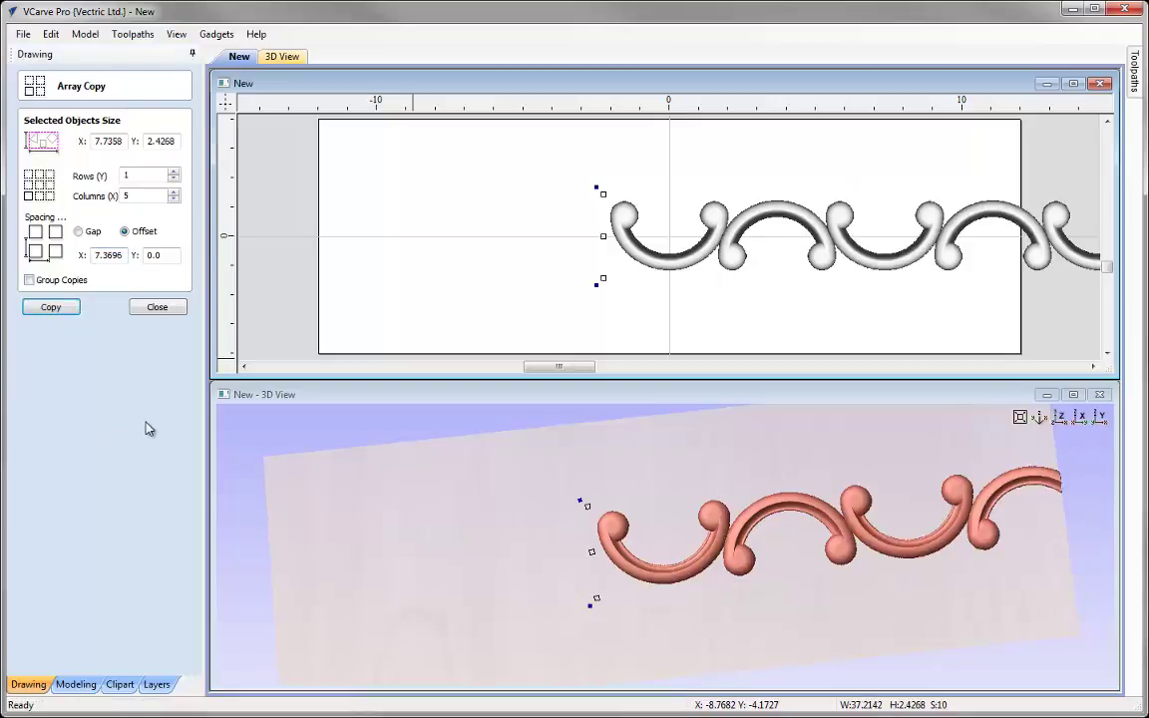
left_click(157, 306)
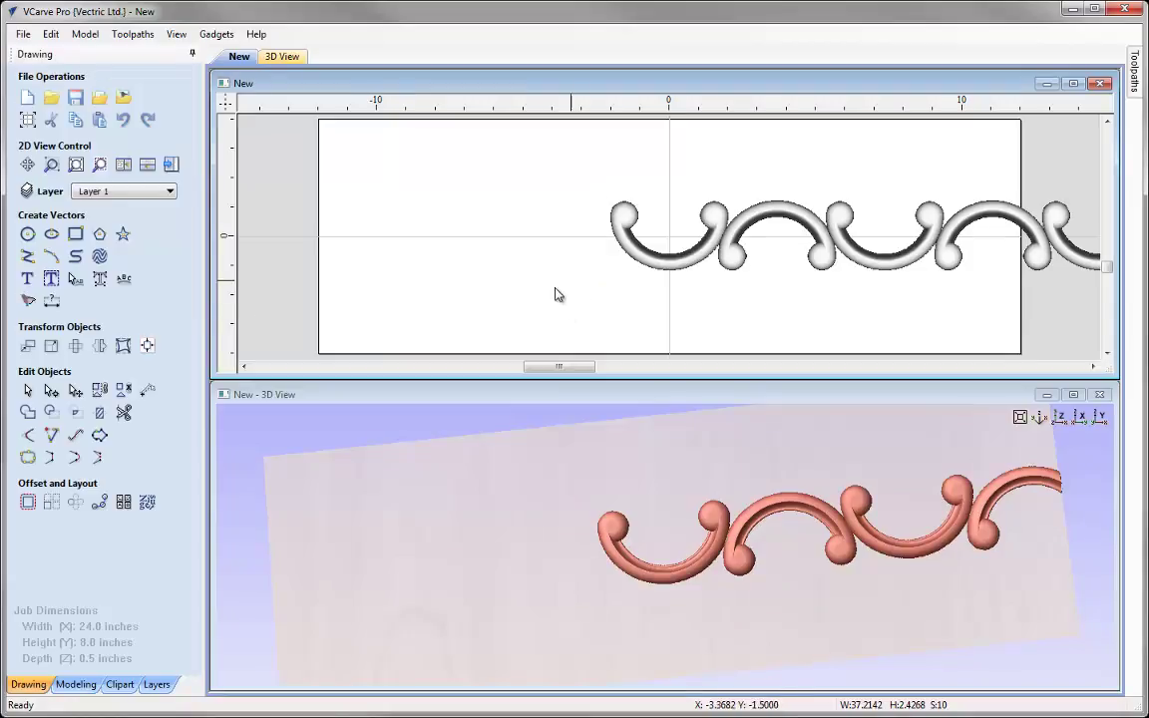
scroll(569, 296, "down", 3)
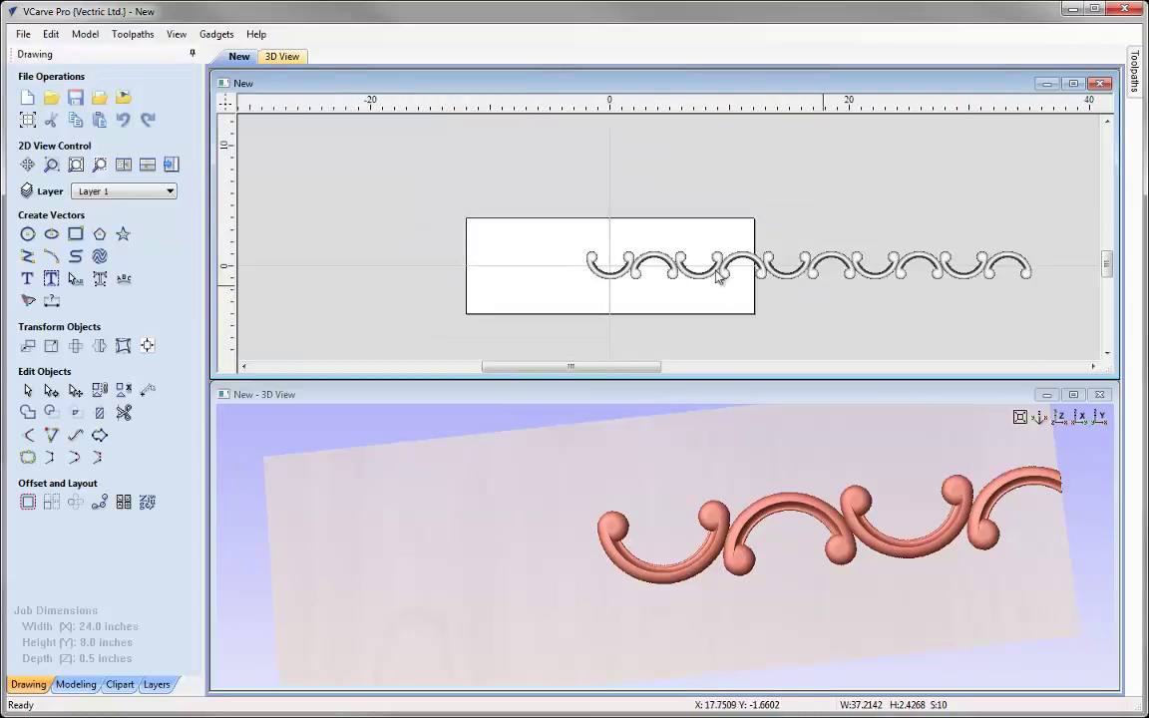
Undo the array copies and delete the flipped scroll, keeping only the upright scroll at the job center.
key("F9")
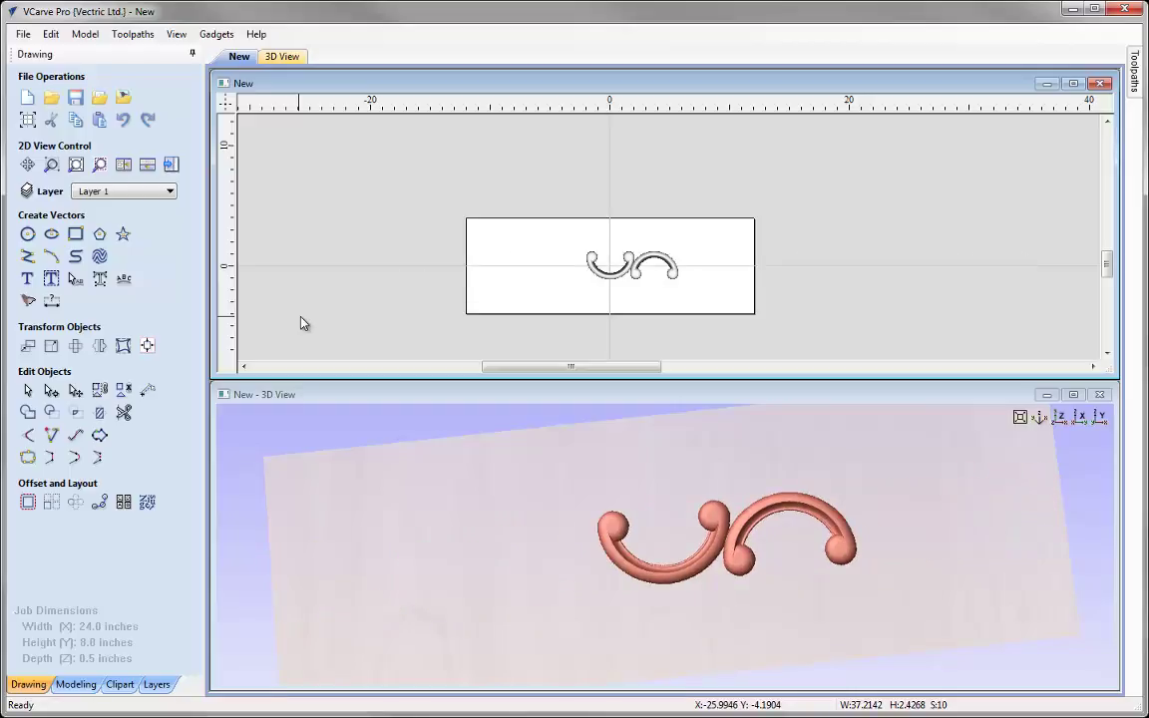
left_click(663, 260)
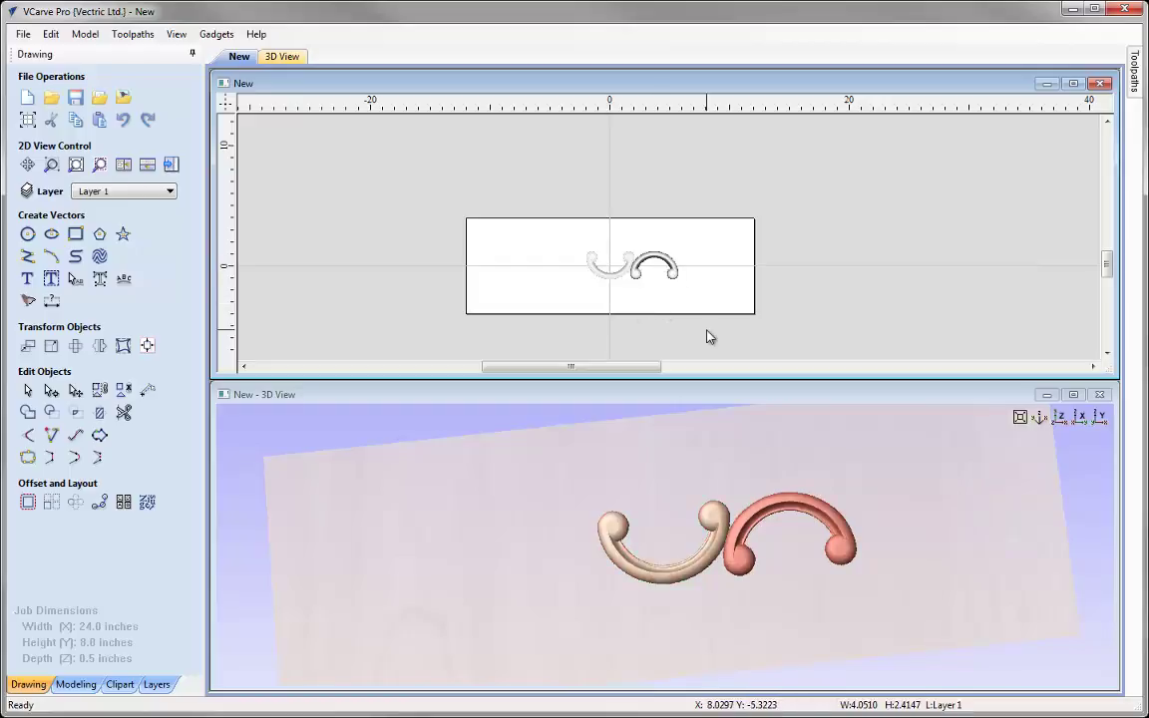
key("Delete")
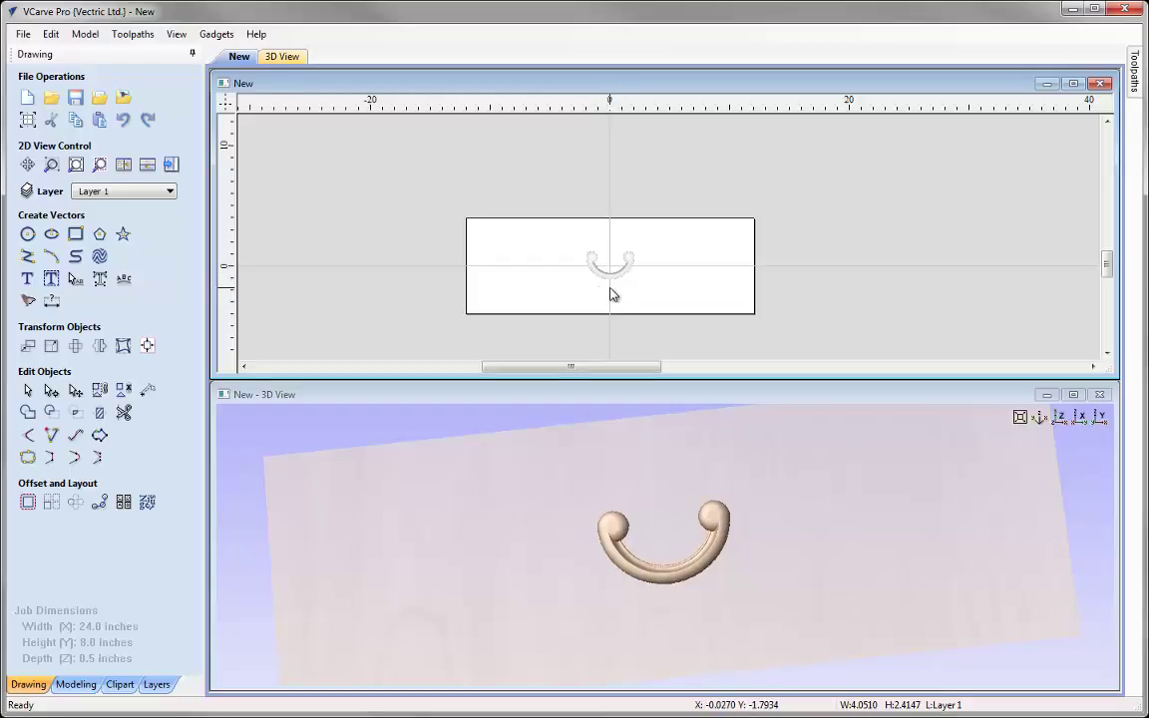
Duplicate the central upright scroll and place the copy about 2.06 inches to its right at the same height, overlapping the original.
left_click(1059, 417)
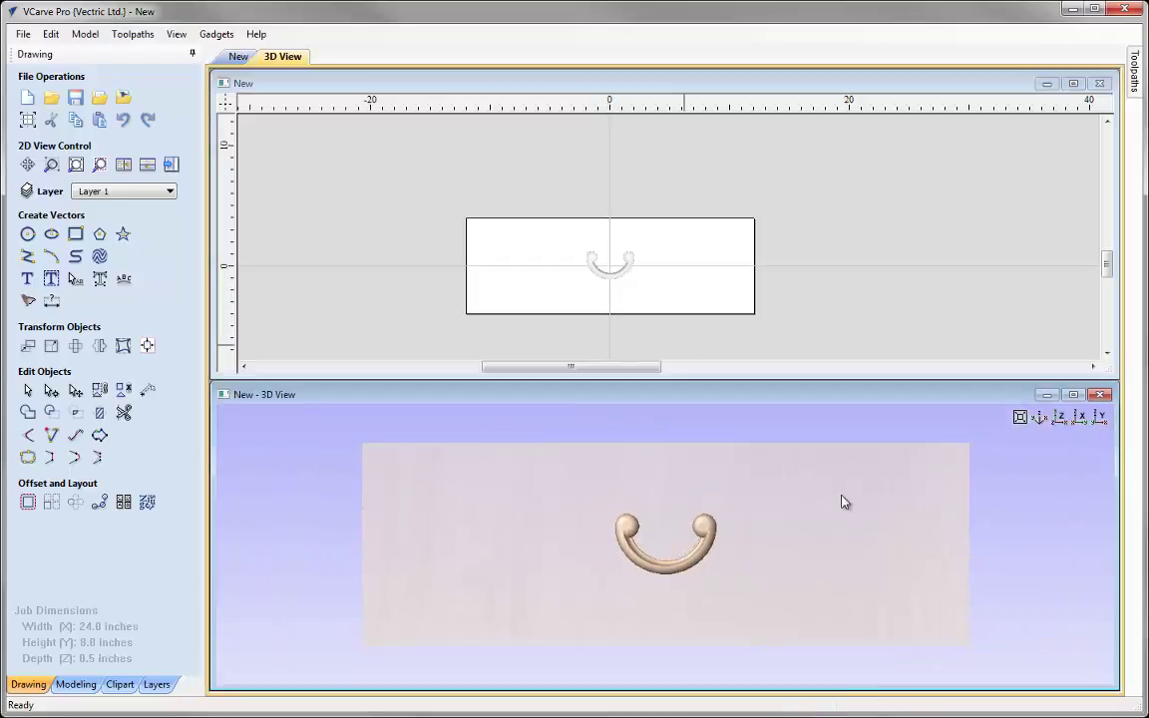
left_click(664, 284)
scroll(664, 284, "up", 3)
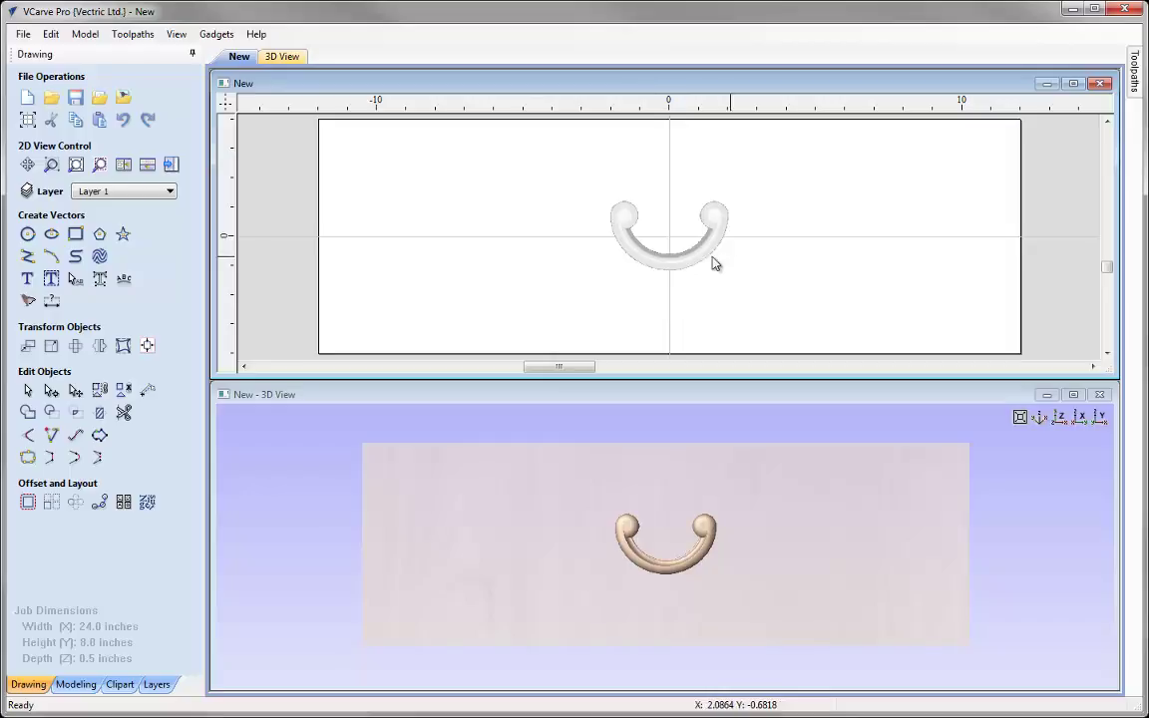
left_click(661, 269)
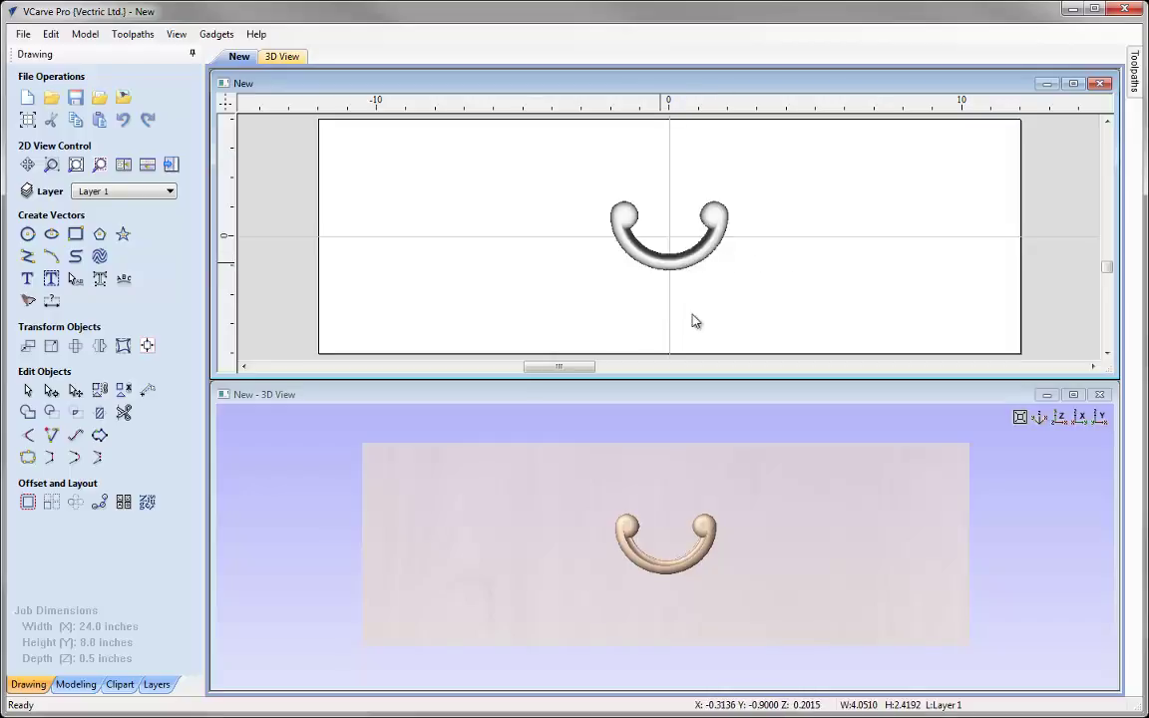
left_click(666, 261)
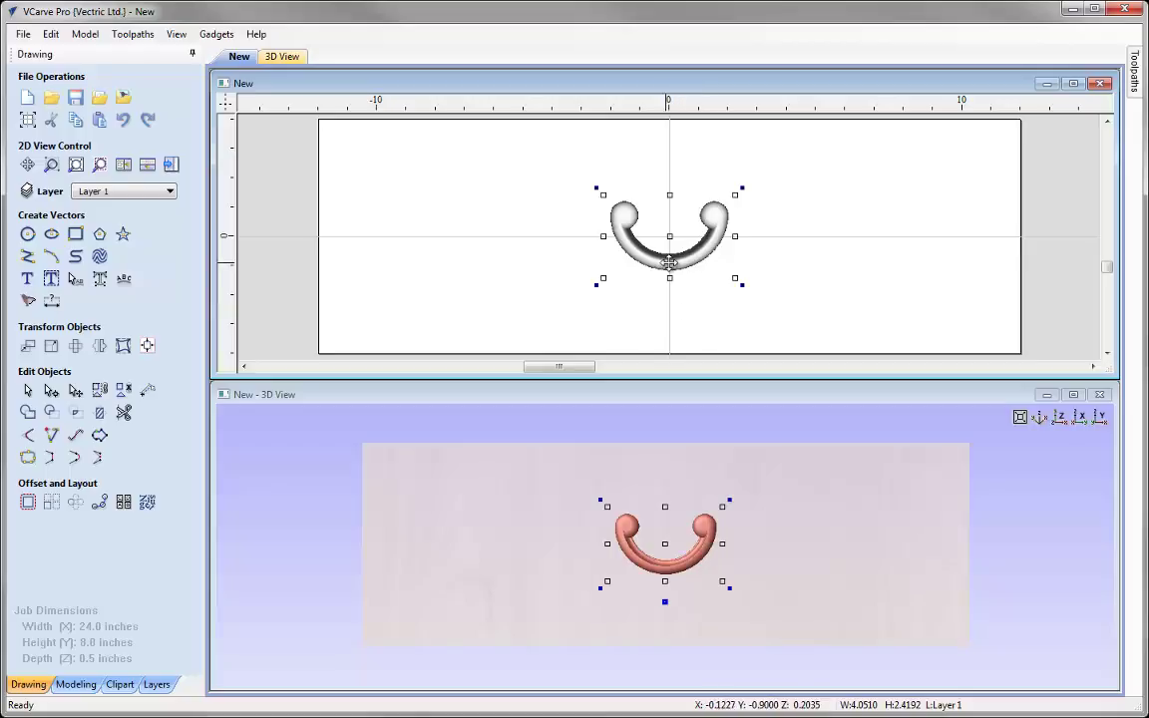
scroll(716, 224, "up", 2)
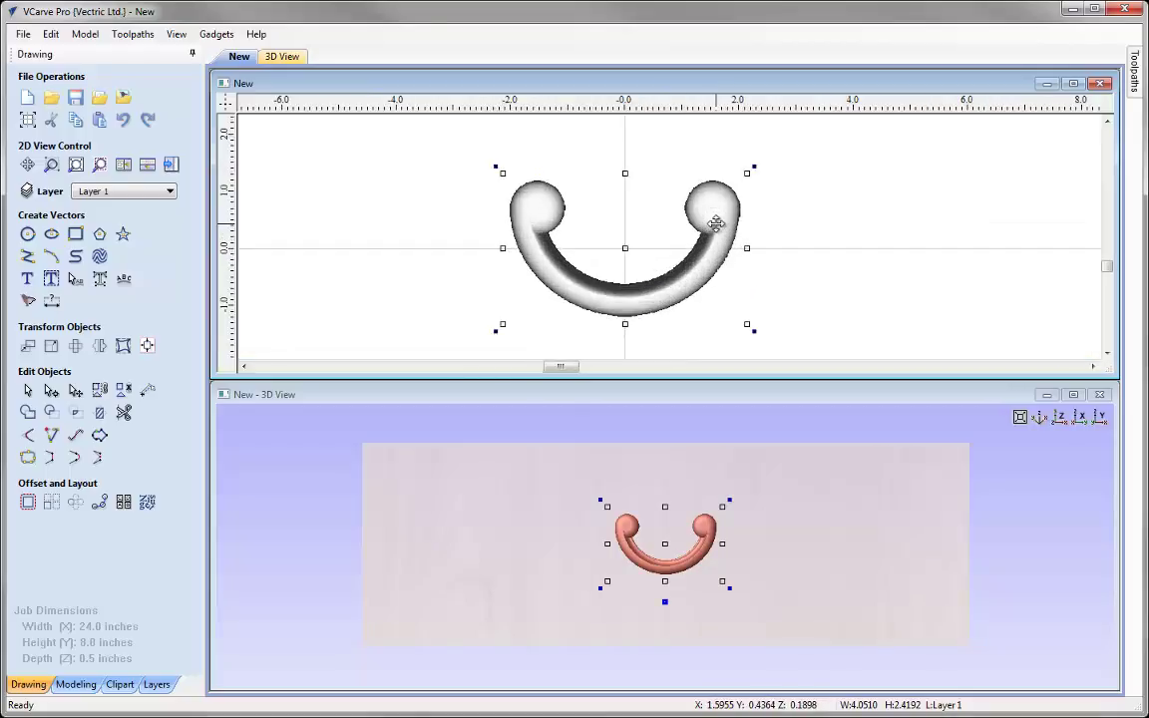
scroll(628, 265, "up", 1)
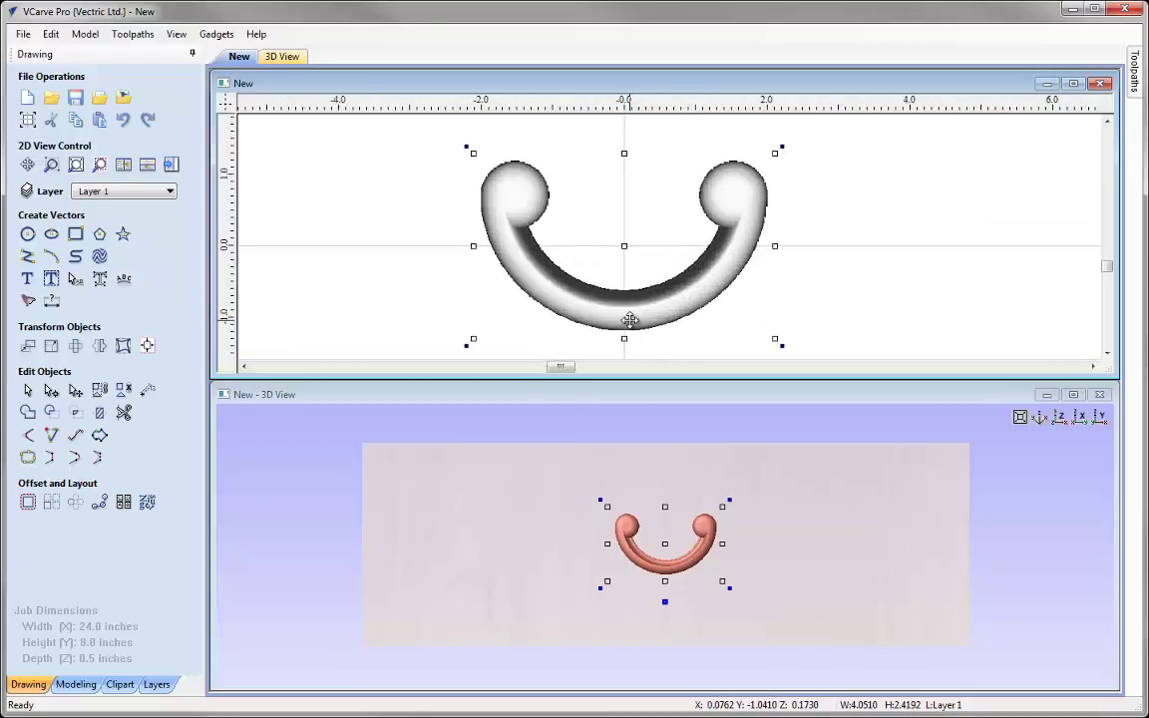
left_click_drag(630, 319, 778, 318)
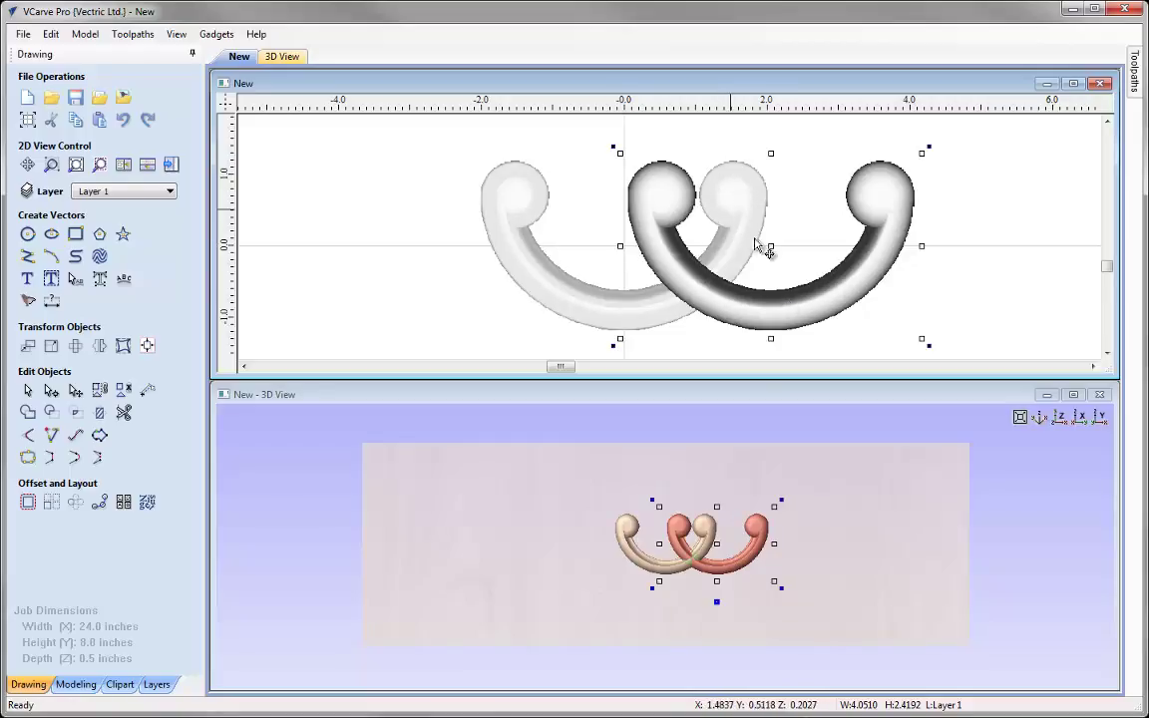
left_click(977, 308)
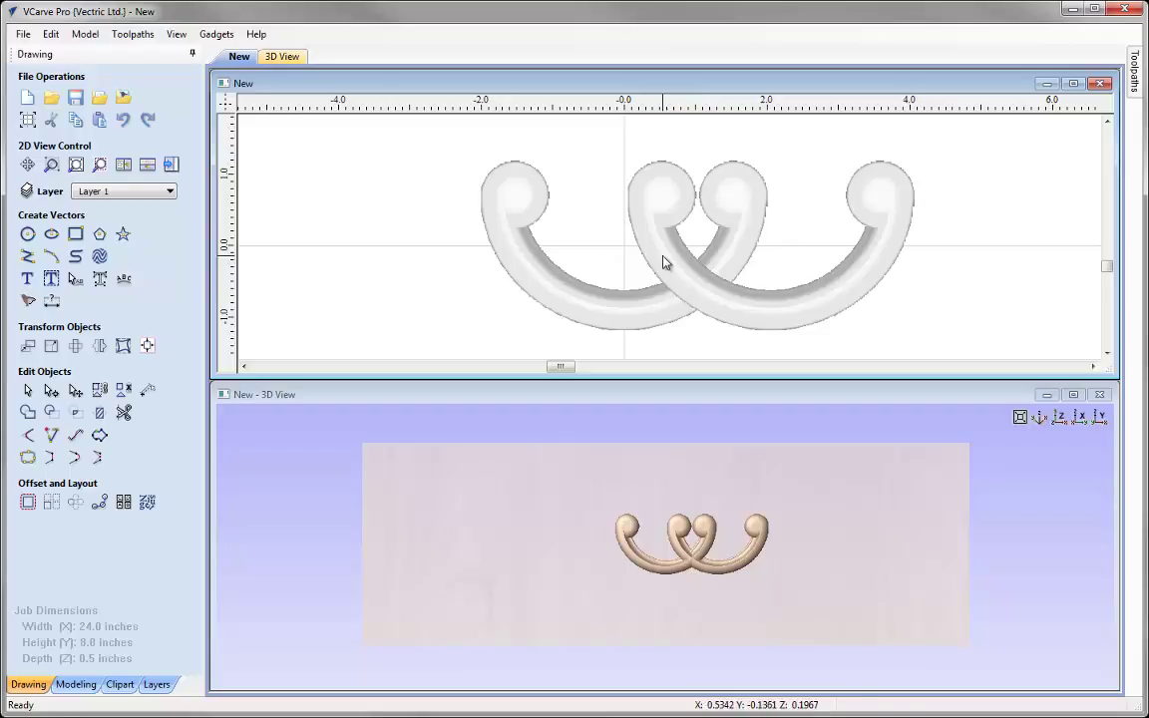
Copy the overlapping duplicate scroll's absolute X position value from the Move Selection form without moving it.
left_click(723, 322)
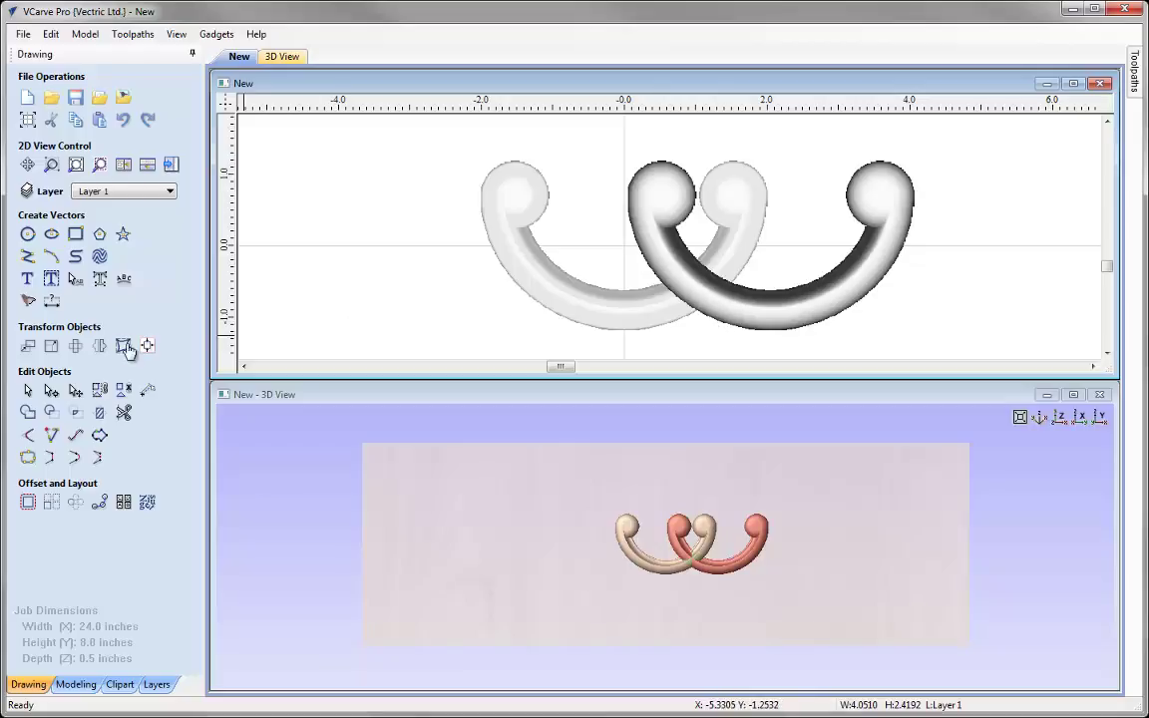
left_click(22, 346)
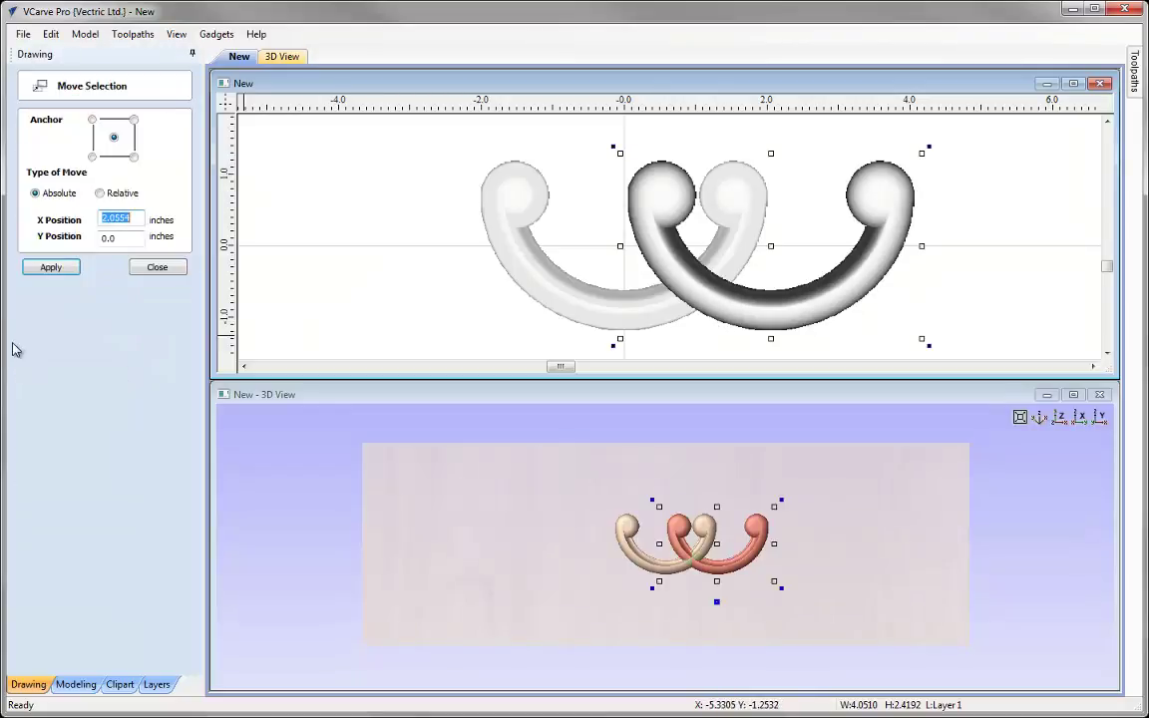
right_click(125, 219)
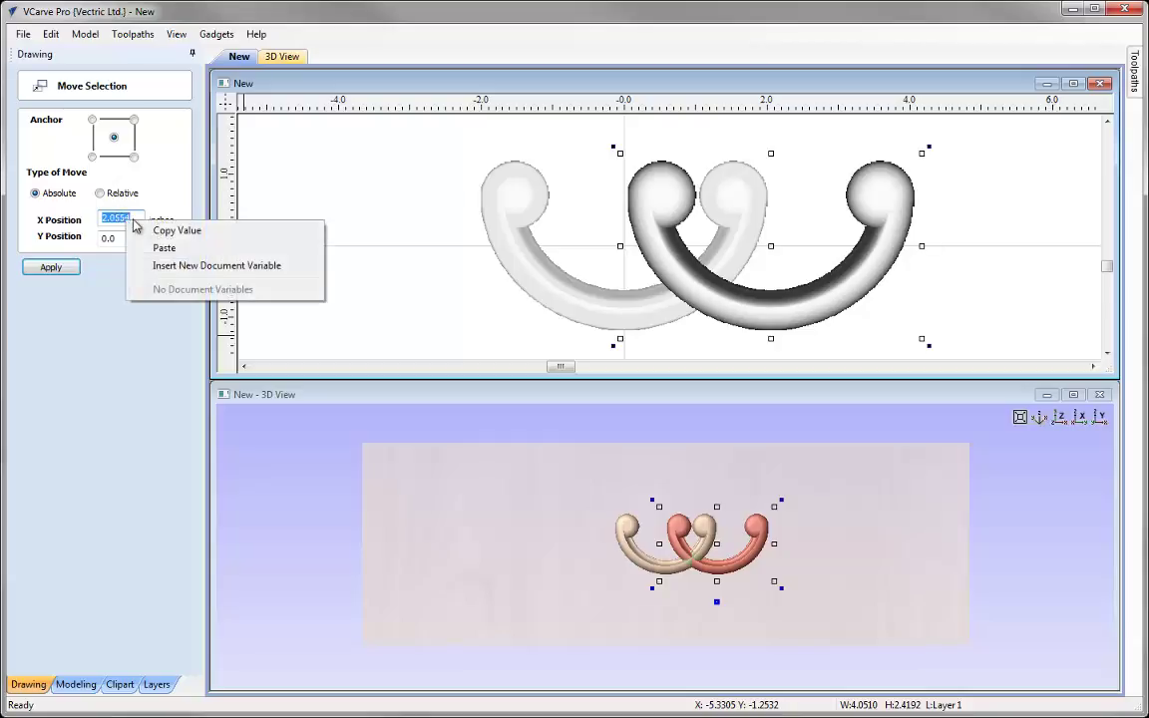
left_click(160, 231)
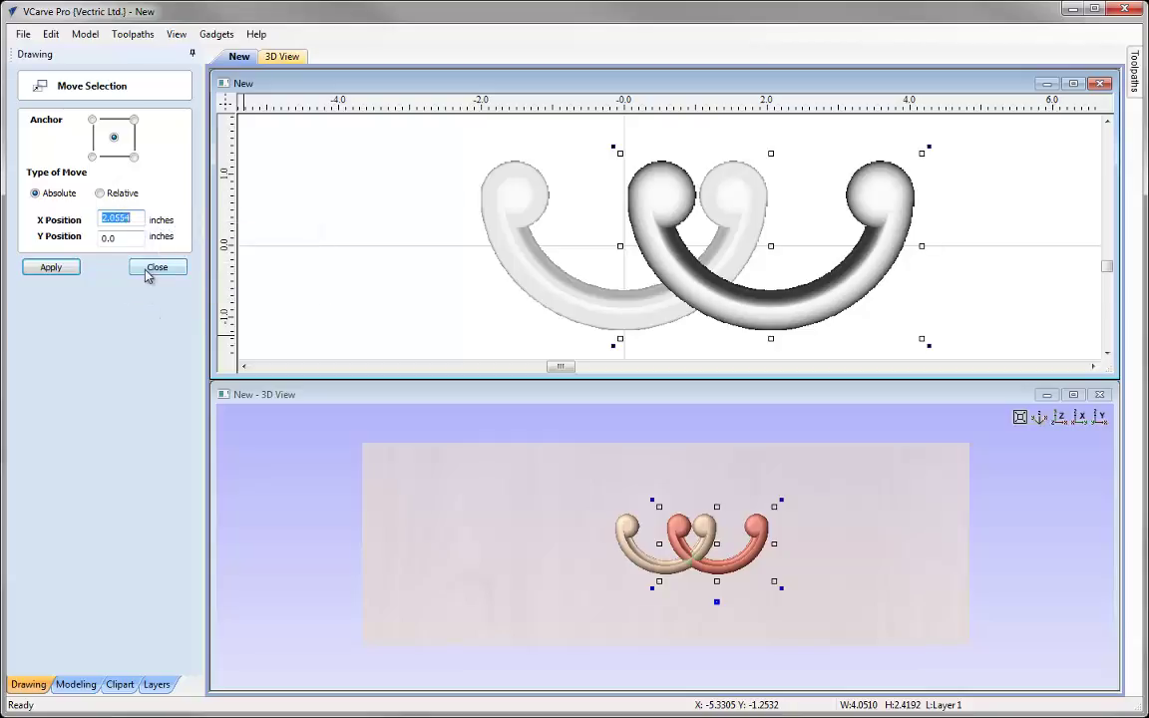
left_click(149, 267)
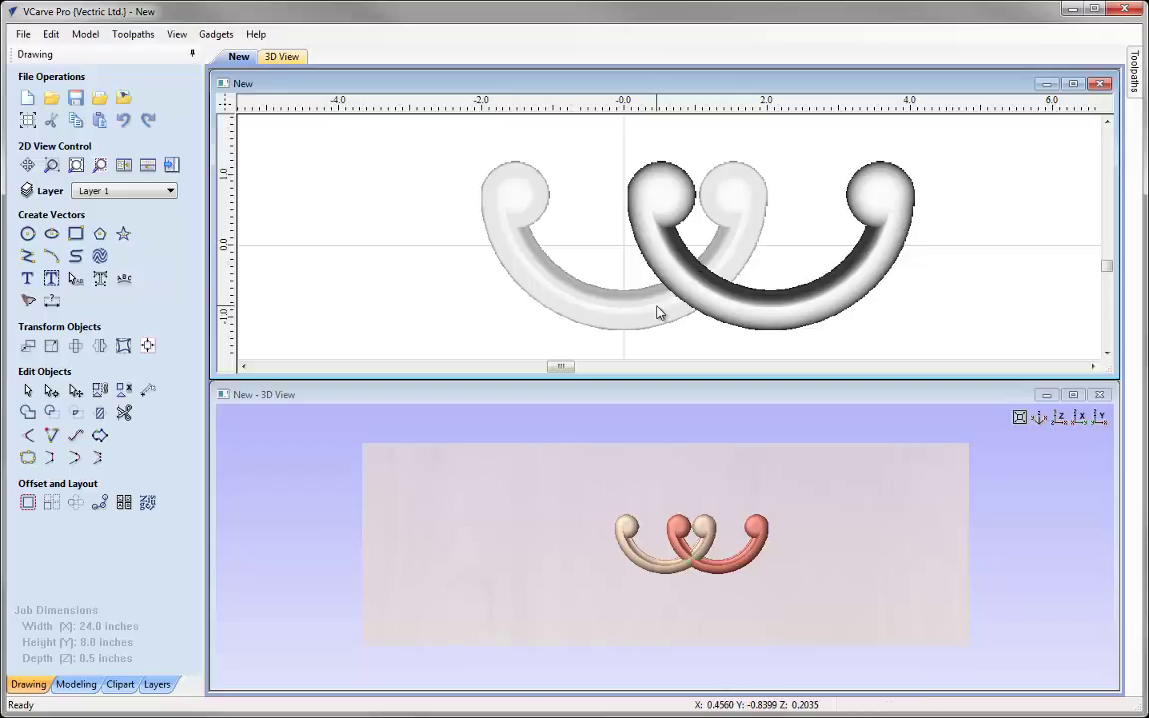
Array copy both overlapping scrolls in one row of five columns with X offset 2.0554*2 and Y offset 0.0, and center the row in the job.
left_click(646, 349)
left_click(52, 502)
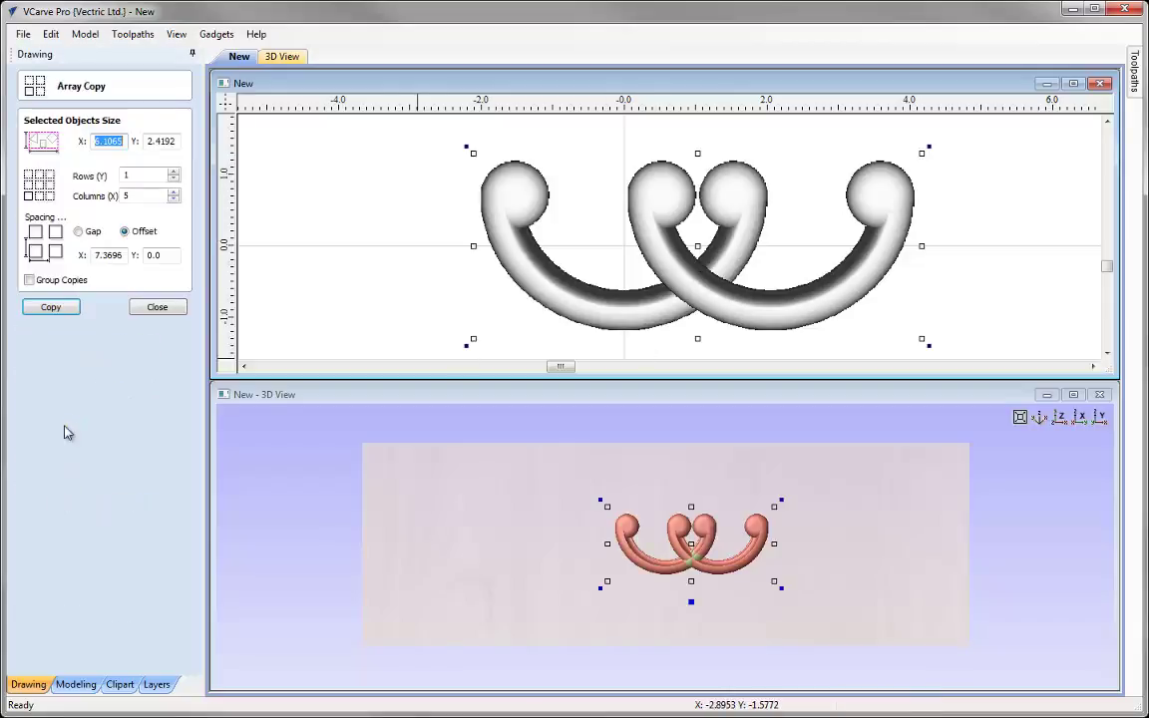
double_click(125, 258)
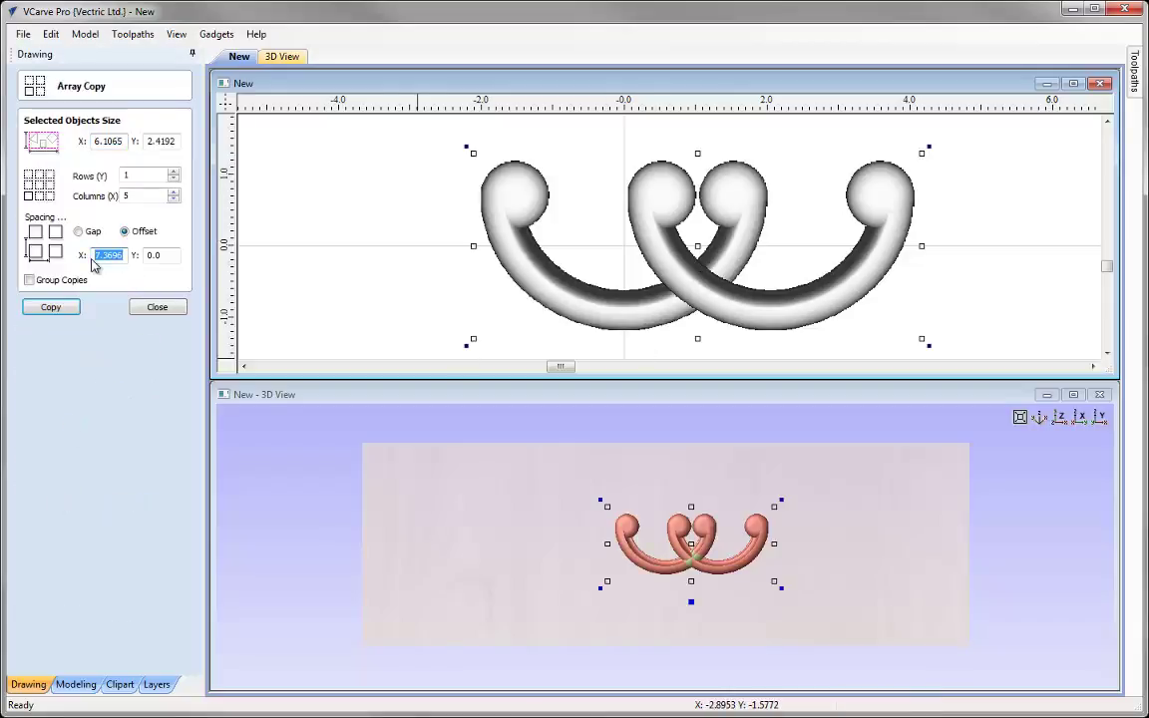
type("2.0554")
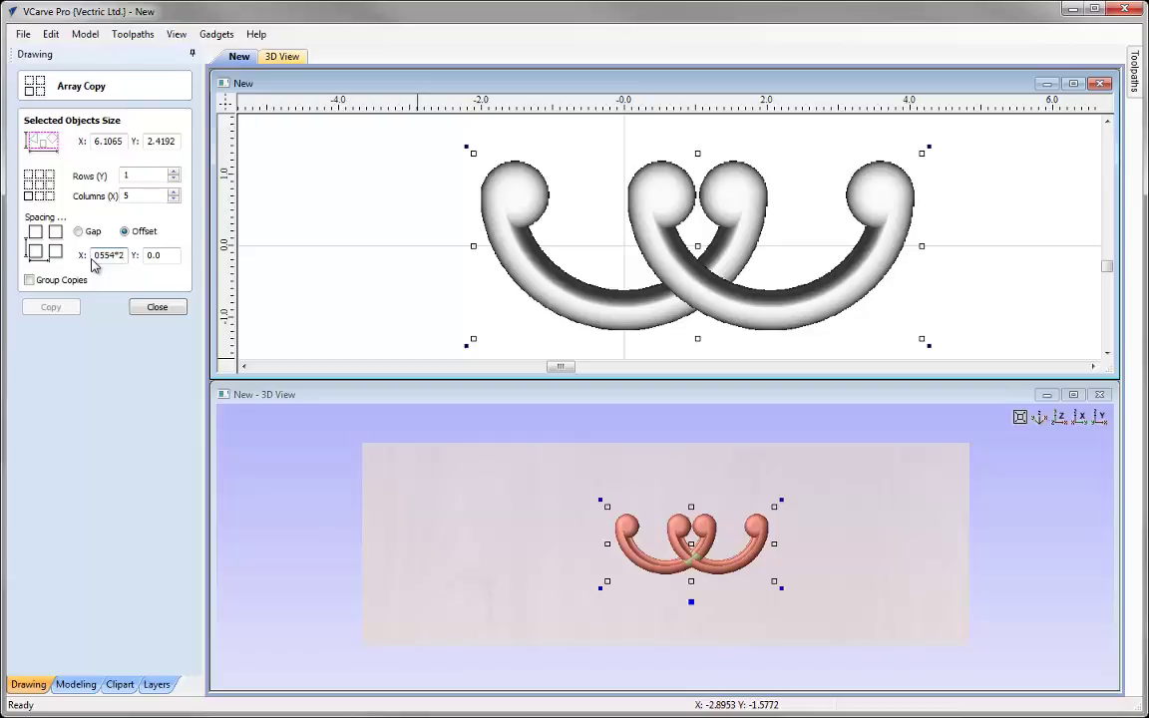
key("Tab")
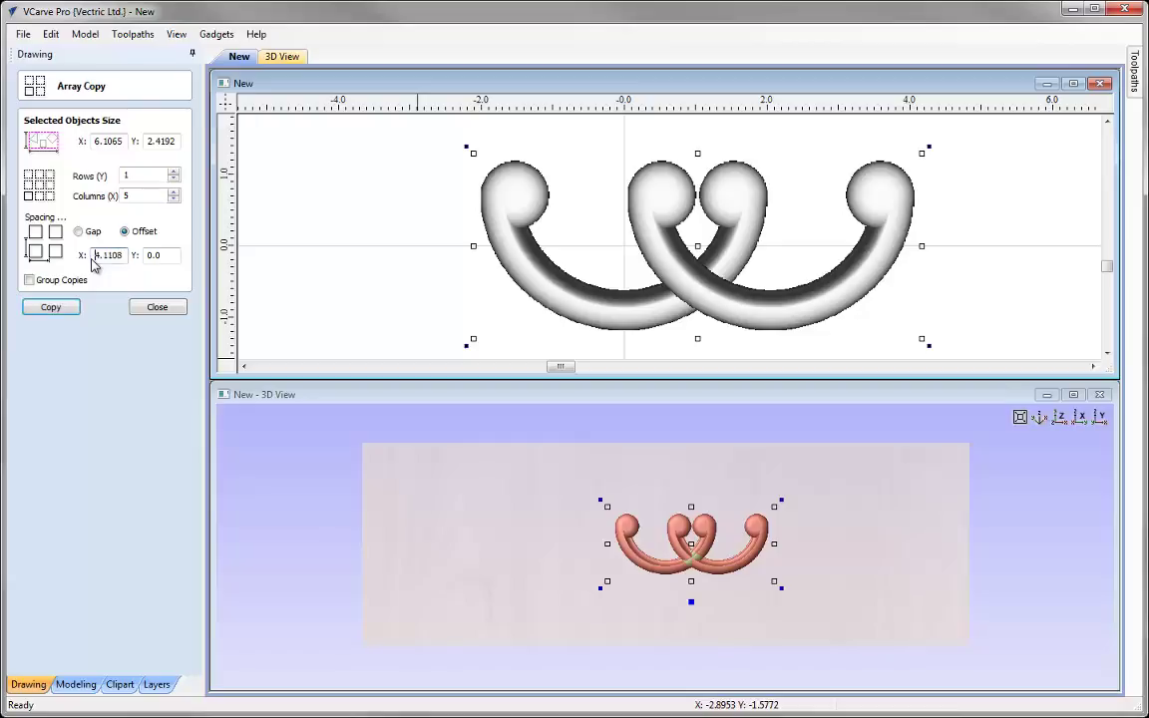
left_click(65, 310)
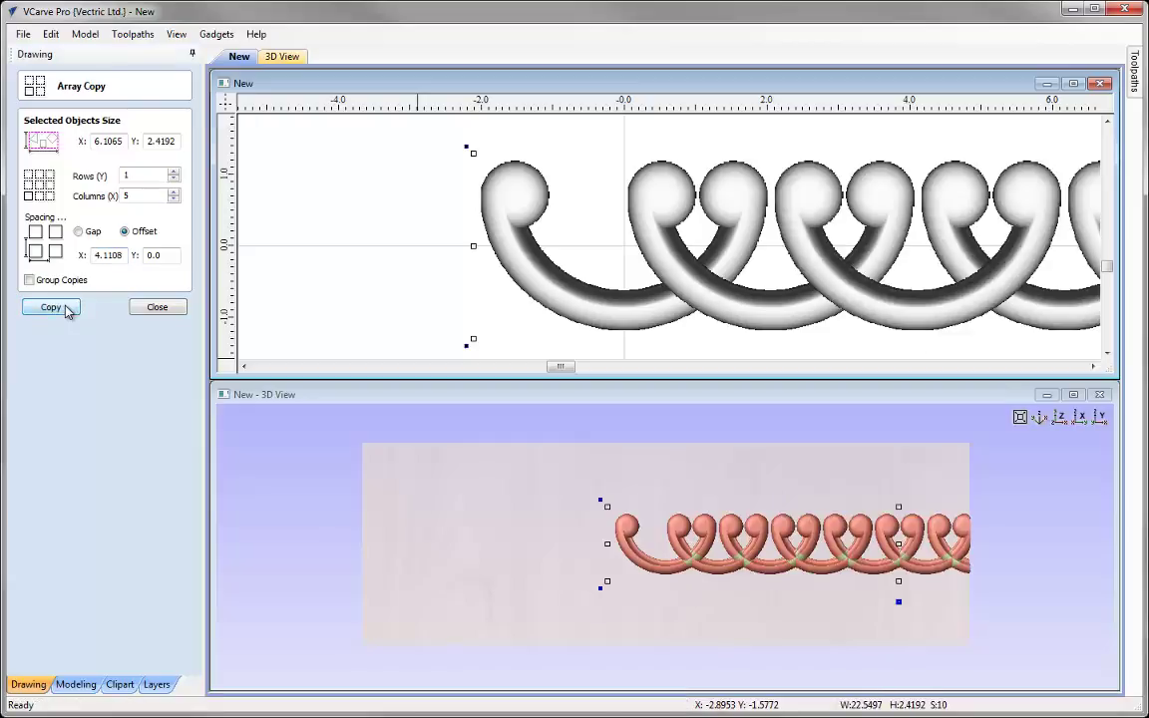
left_click(157, 308)
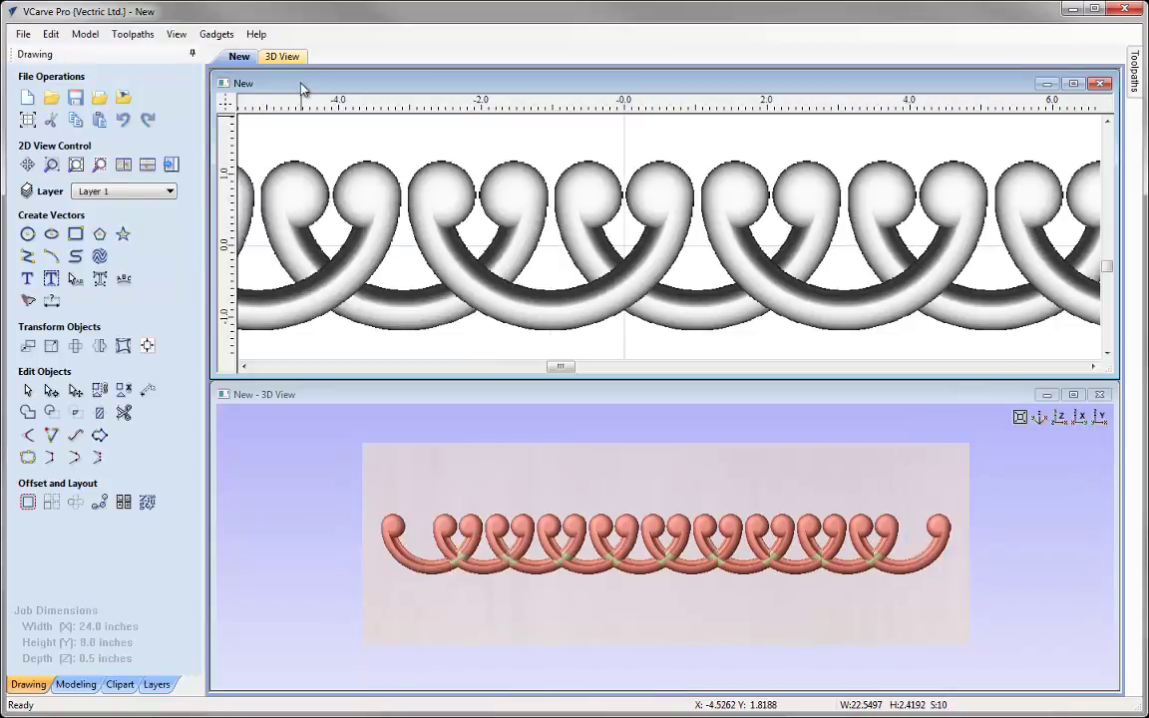
key("F6")
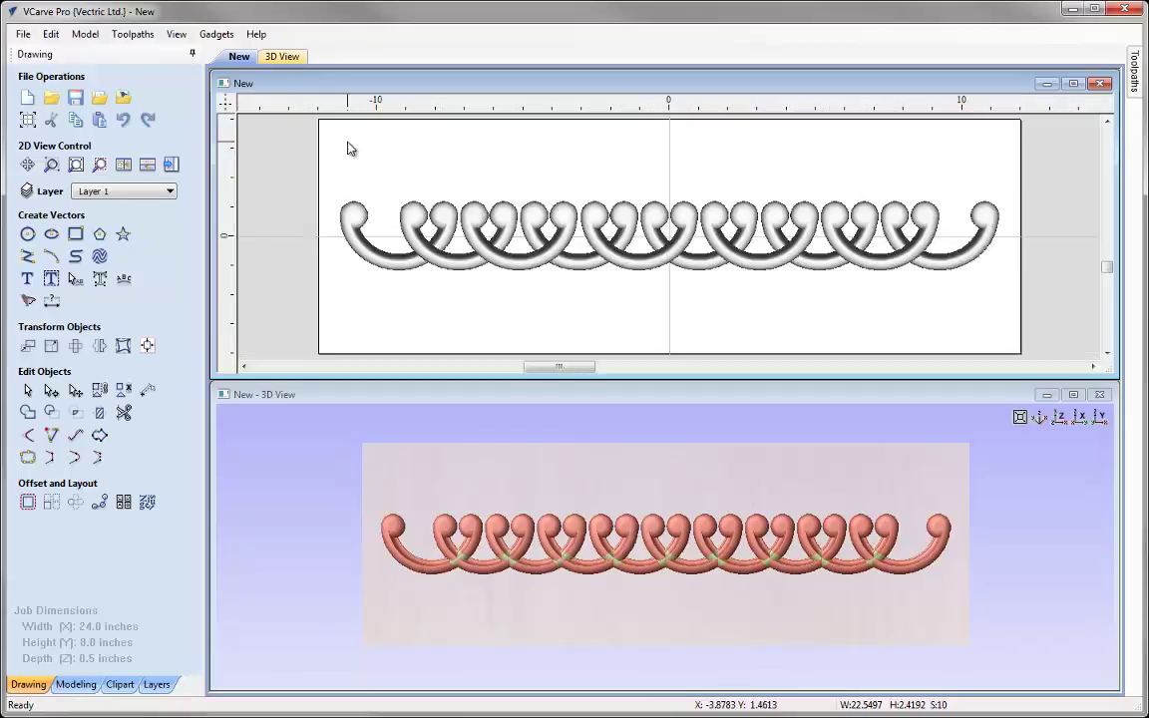
left_click(515, 314)
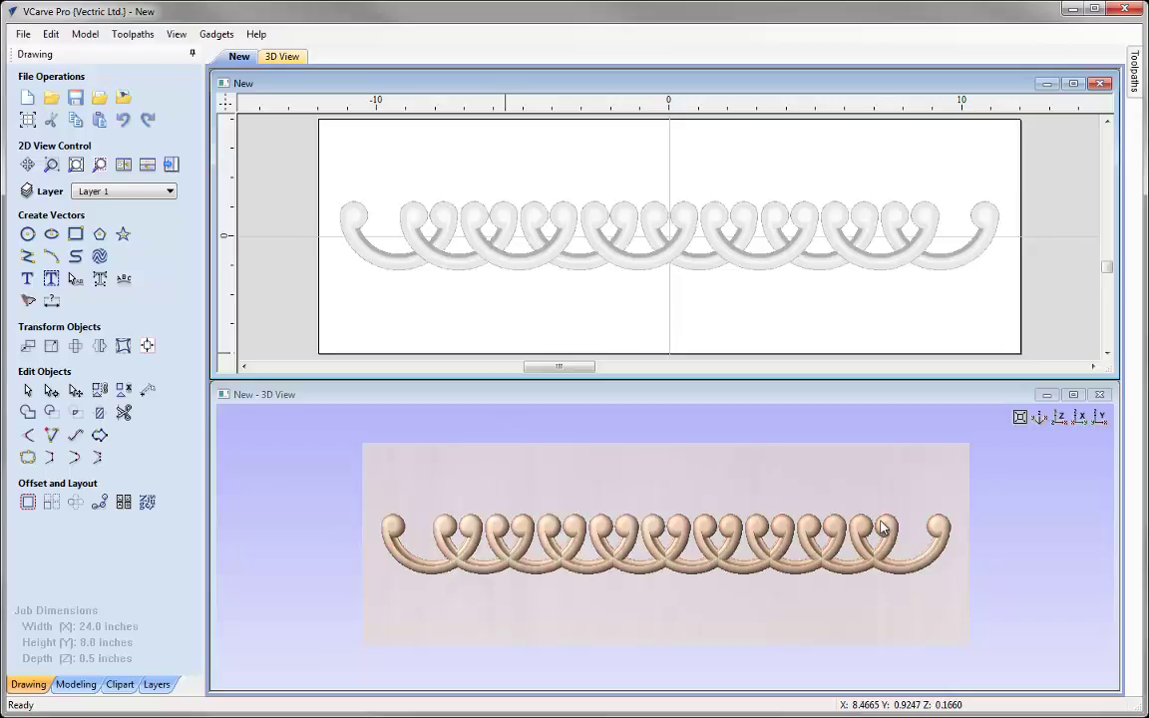
left_click(444, 264)
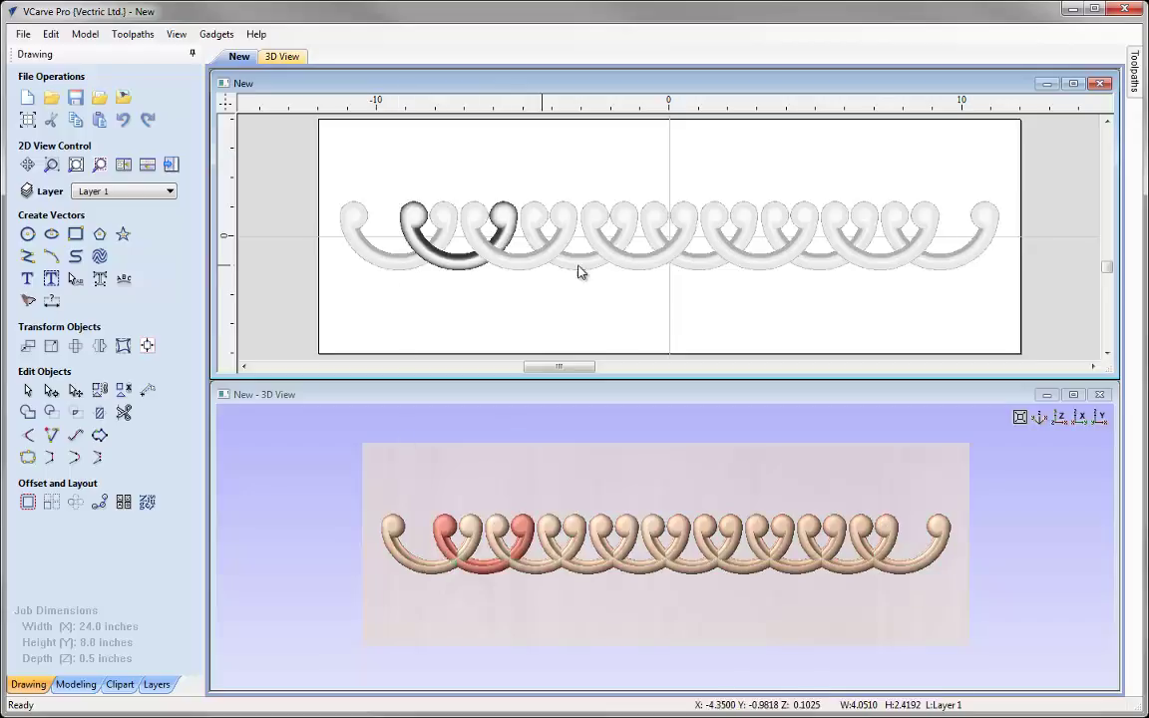
left_click(581, 267, "shift")
left_click(768, 262, "shift")
left_click(872, 264, "shift")
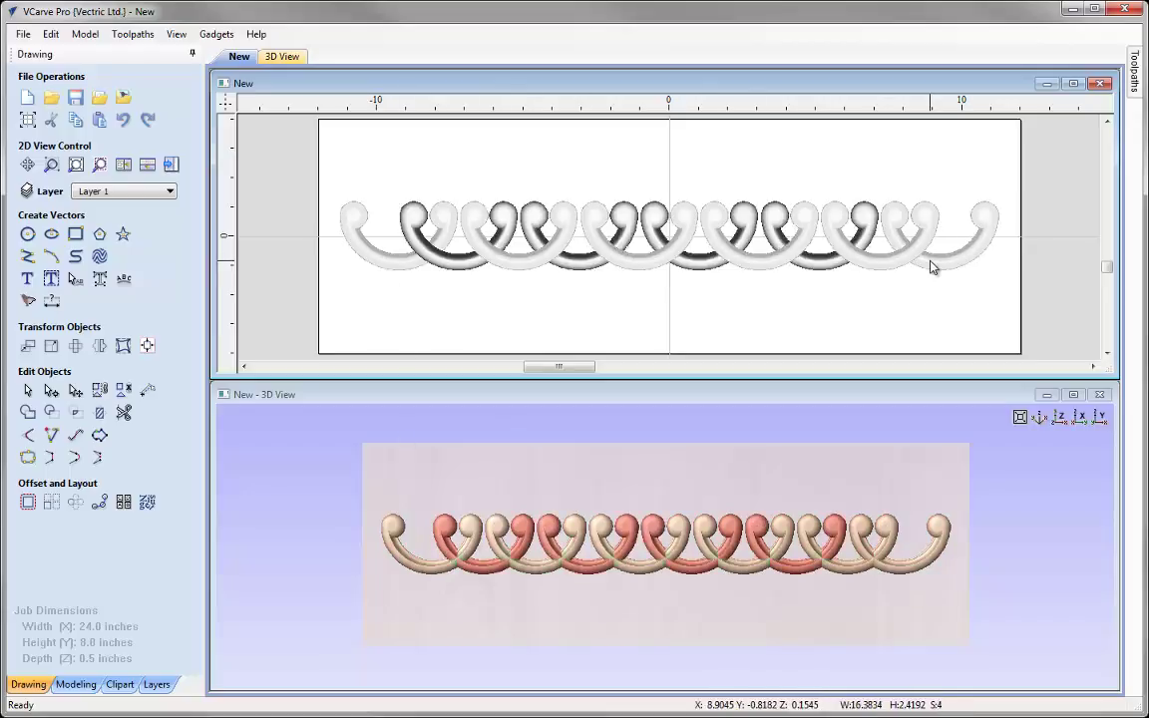
left_click(937, 265, "shift")
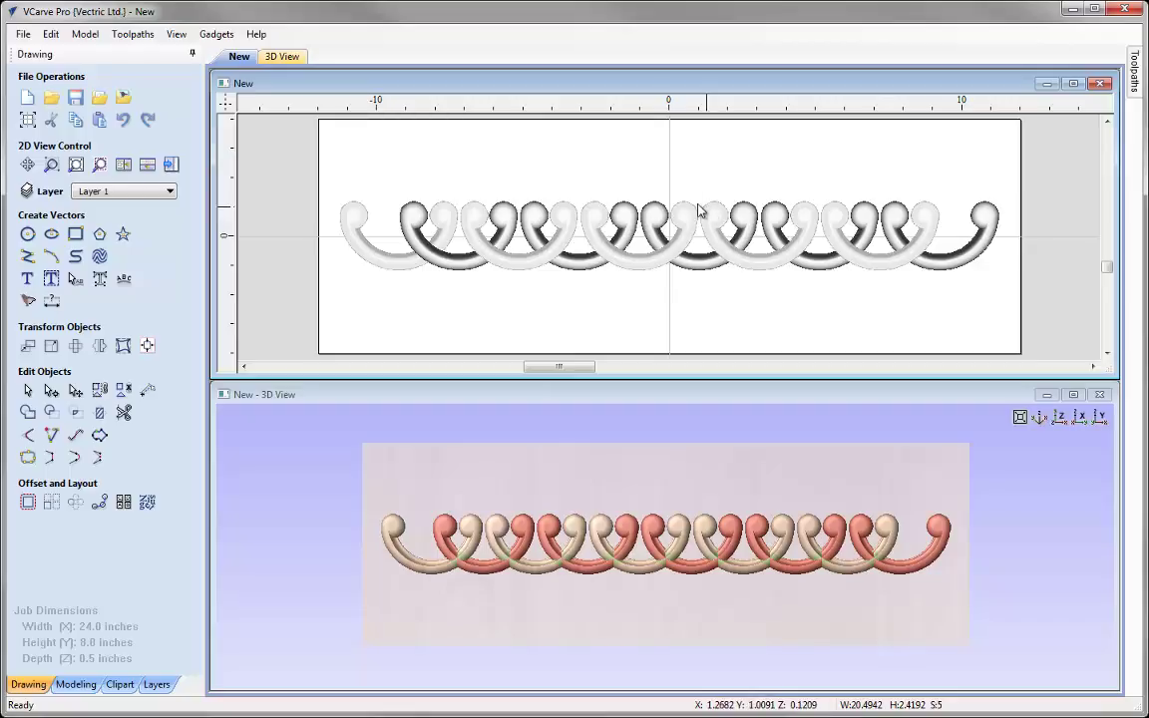
left_click(611, 154)
Move the whole row of scrolls straight down about 0.7 inches so their ball ends sit on the job's horizontal center line.
left_click_drag(768, 289, 1110, 303)
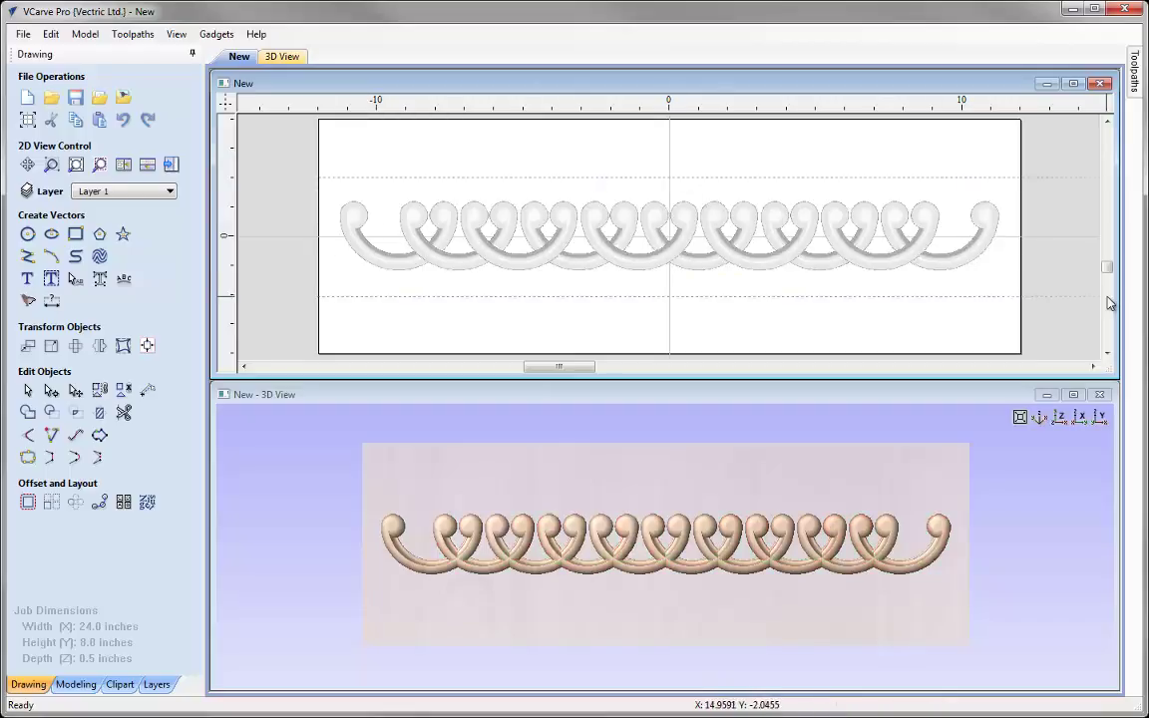
left_click(776, 228)
left_click(783, 227)
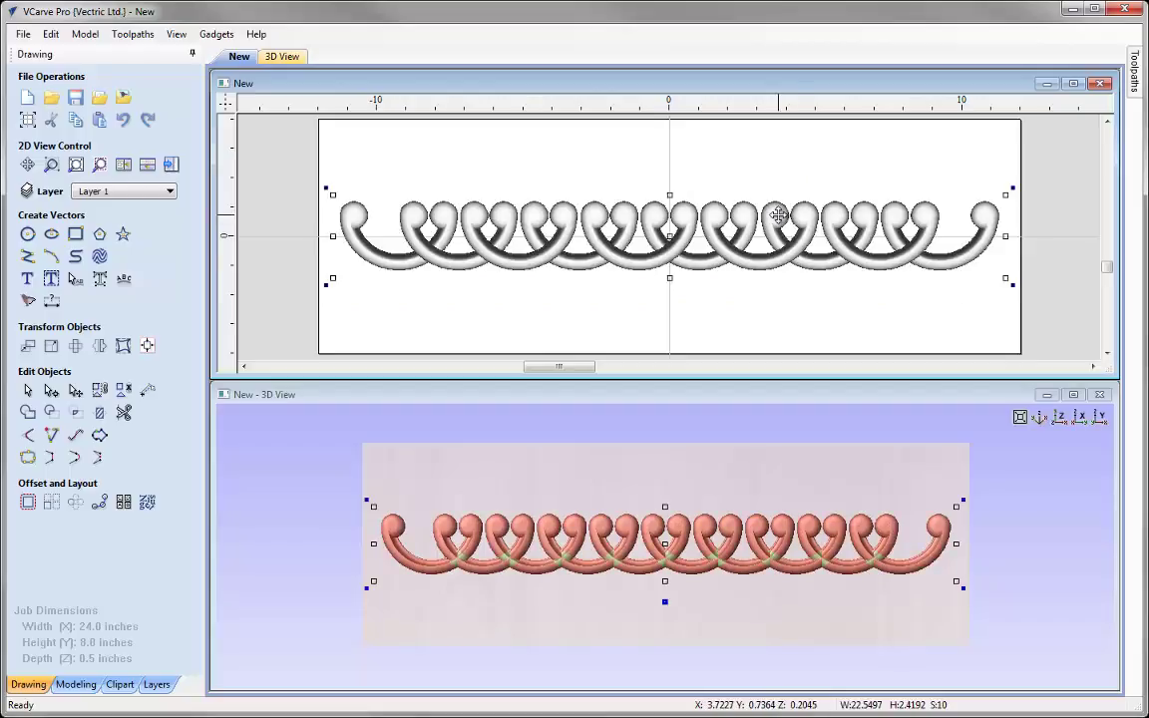
left_click_drag(783, 227, 785, 262)
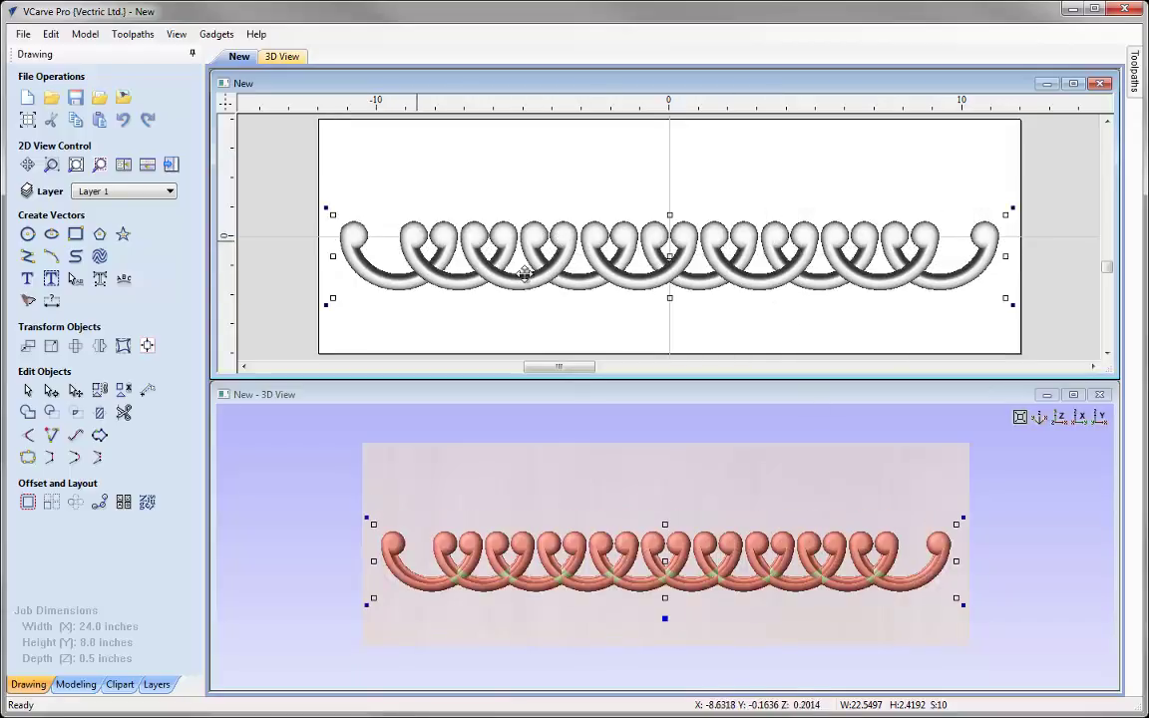
Flip every second scroll in the row, beginning with the second from the left, vertically about the job center without creating a mirrored copy.
left_click(456, 290)
left_click(468, 285)
left_click(615, 287, "shift")
left_click(713, 284, "shift")
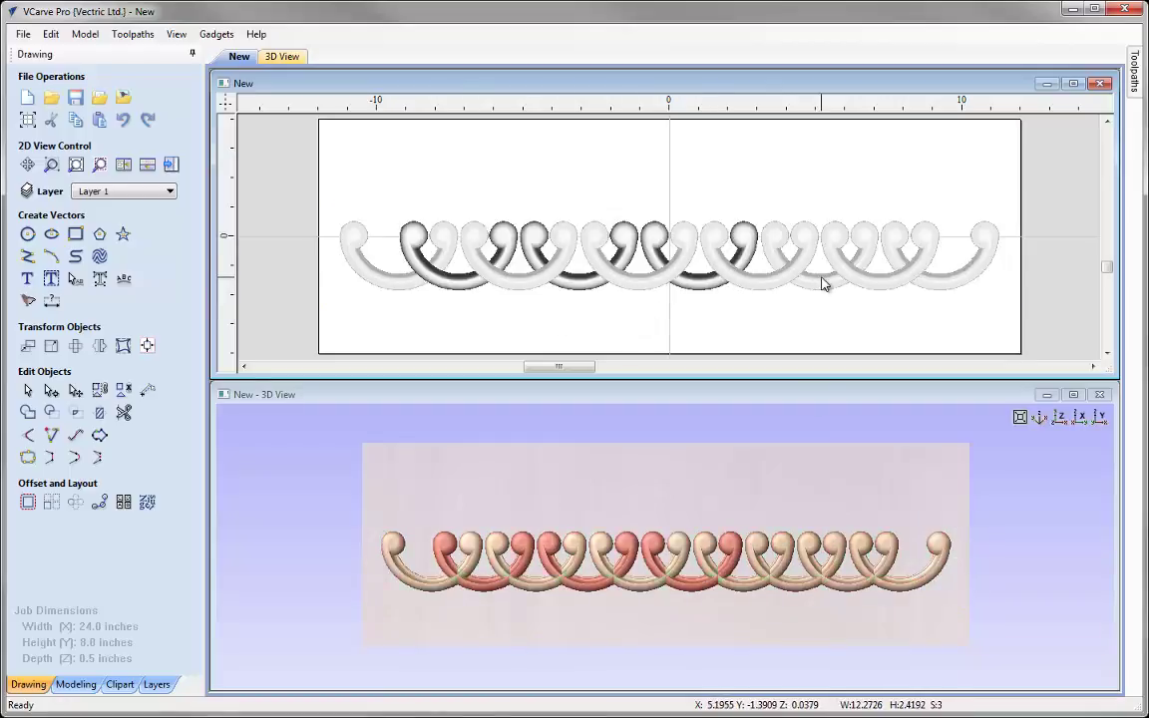
left_click(822, 283, "shift")
left_click(927, 290, "shift")
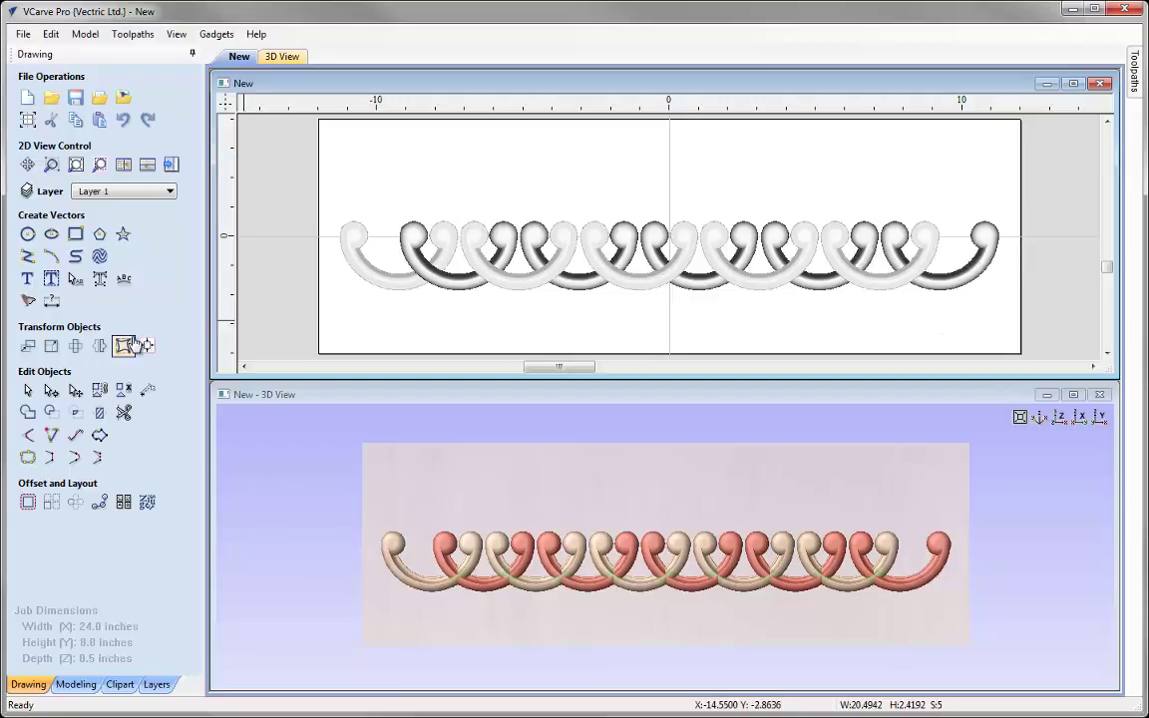
left_click(99, 345)
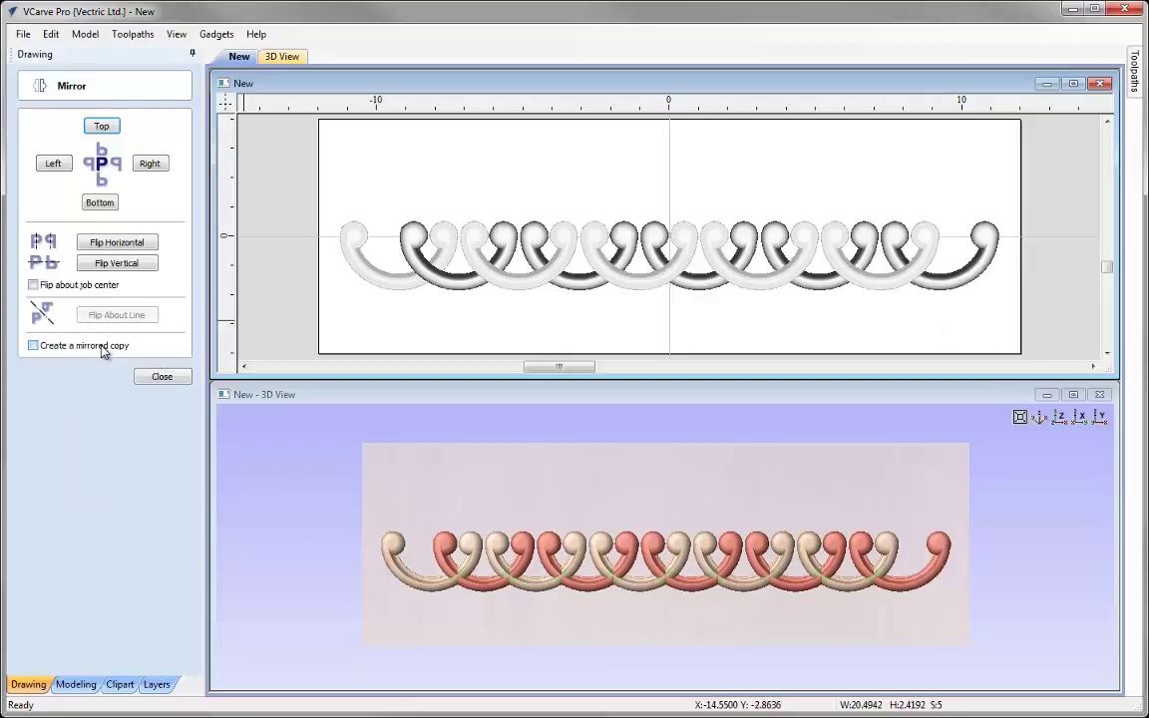
left_click(33, 284)
left_click(92, 263)
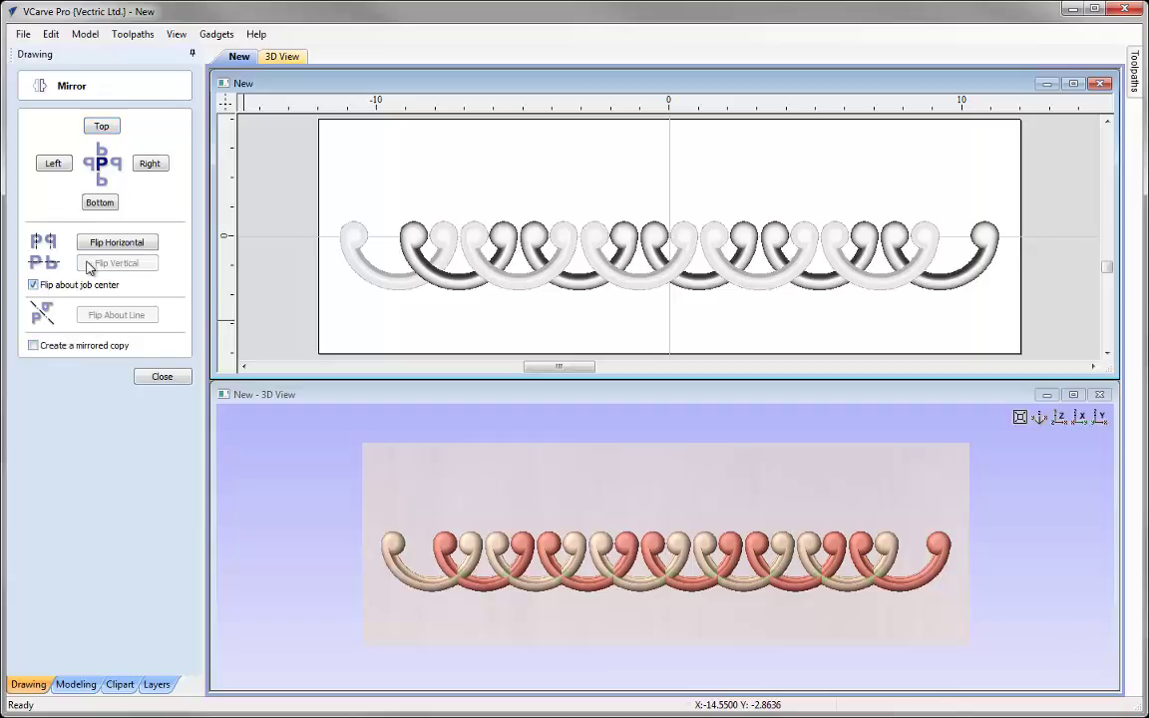
left_click(163, 376)
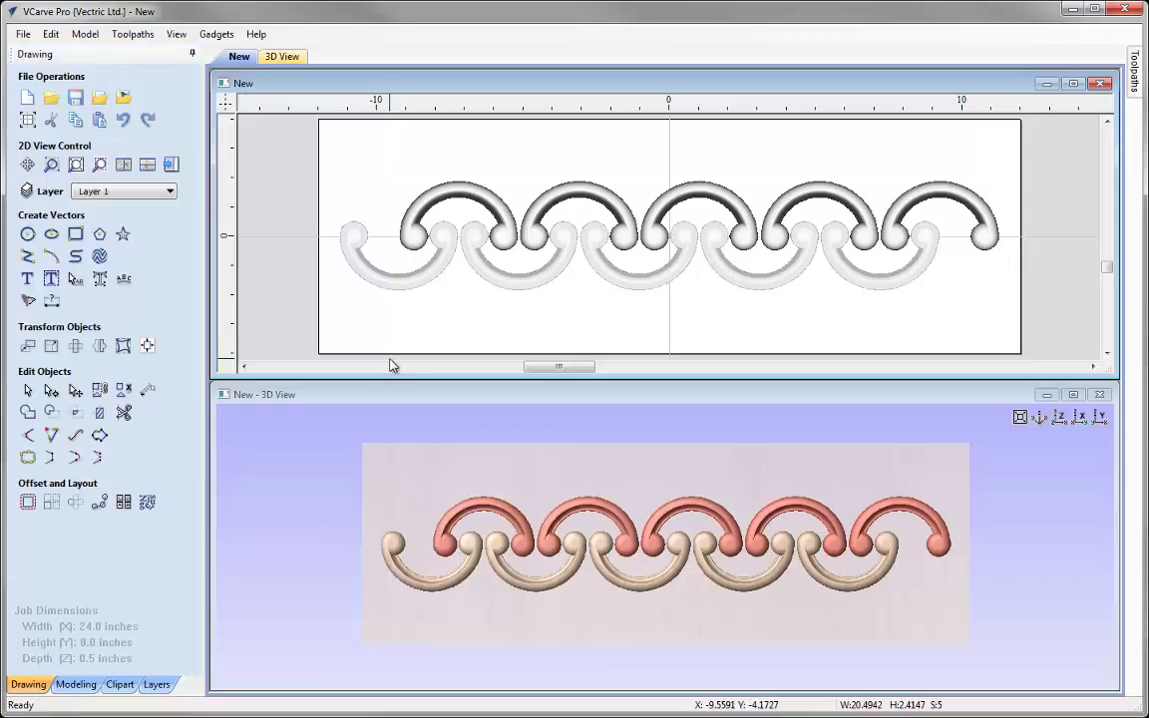
left_click(421, 336)
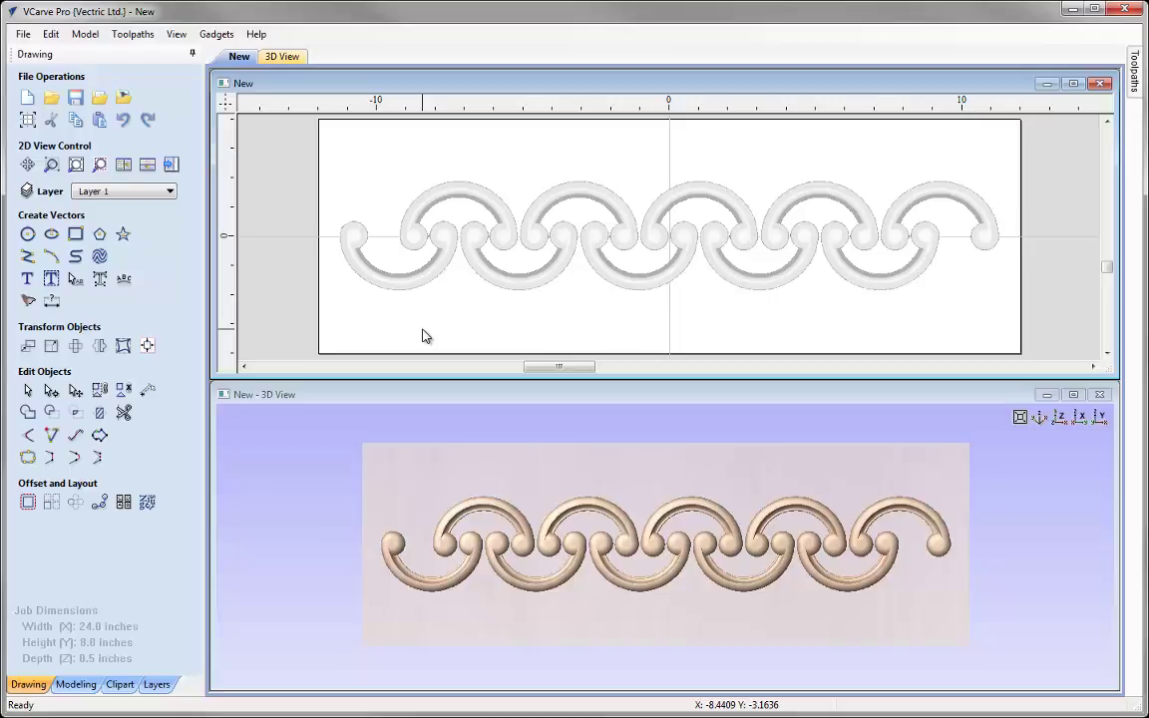
Select the five upper scrolls, revert their vertical flip to compare the overlapping row, and restore the flipped arrangement.
left_click(484, 189)
left_click(582, 193, "shift")
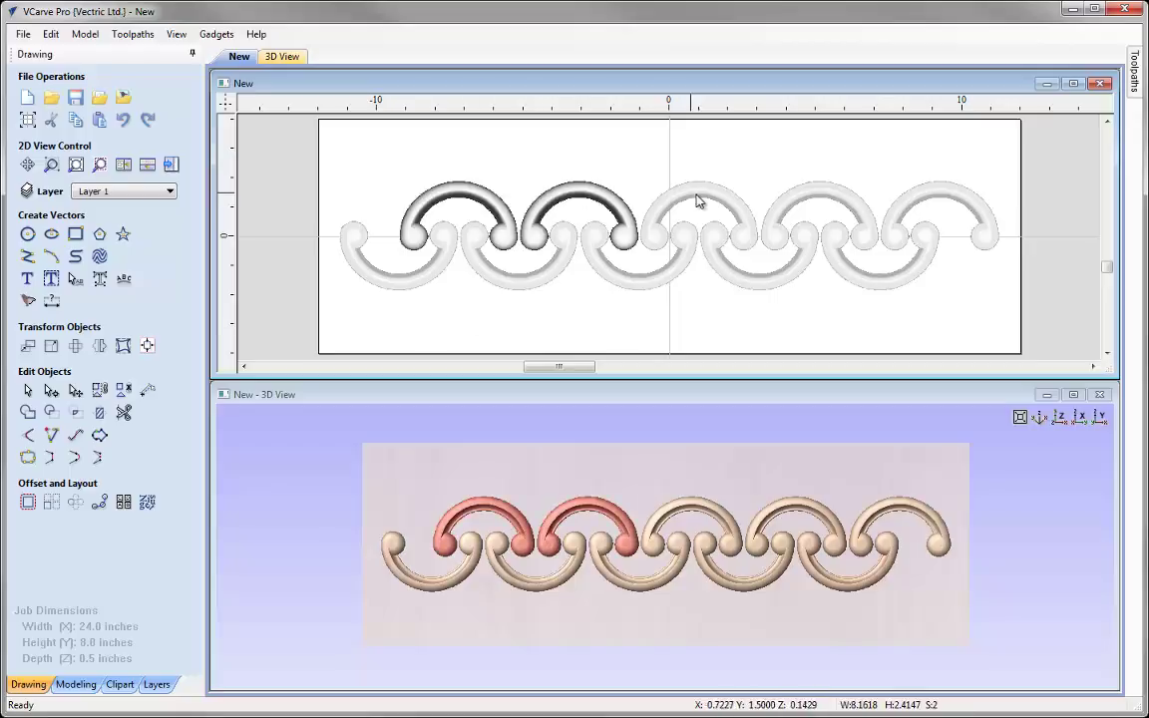
left_click(696, 201, "shift")
left_click(802, 202, "shift")
left_click(916, 212, "shift")
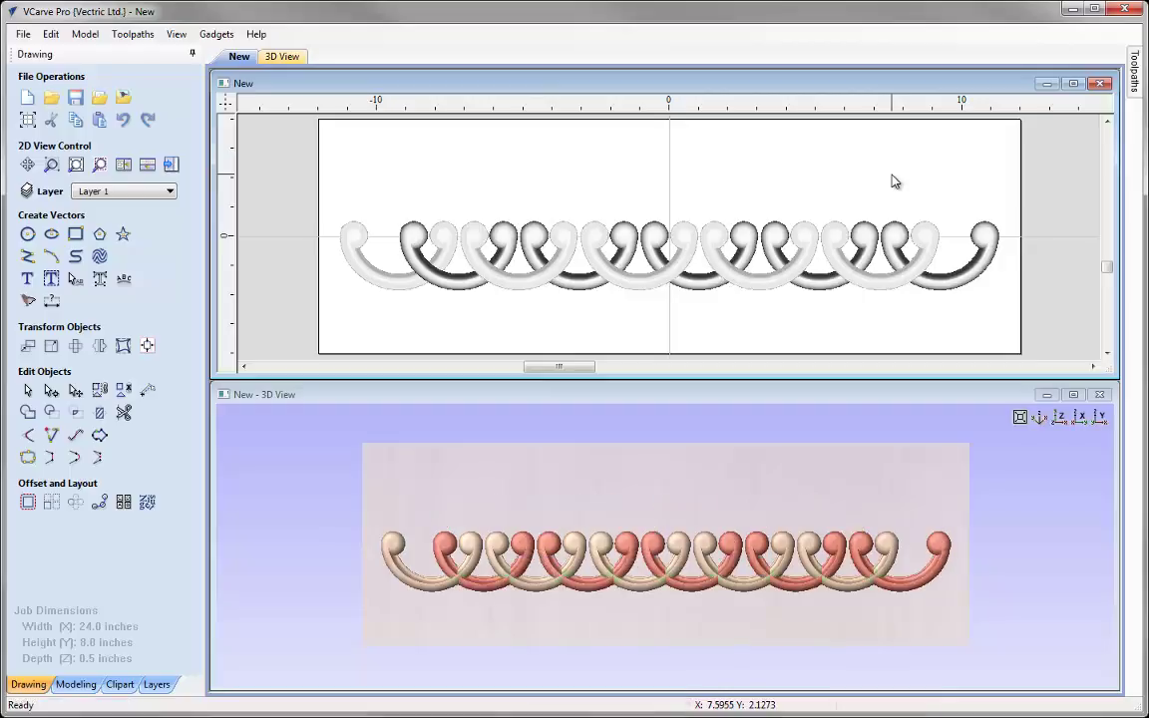
left_click(792, 326)
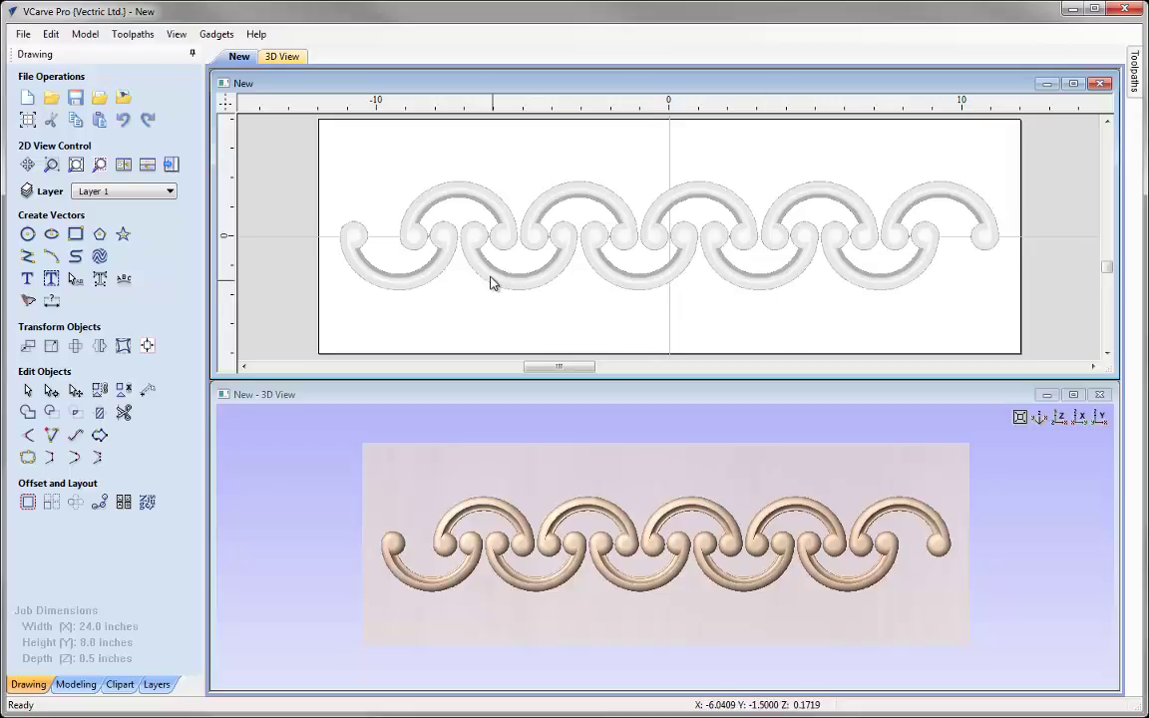
Delete all scrolls except the leftmost one and center that remaining scroll in the job.
left_click_drag(450, 145, 1025, 375)
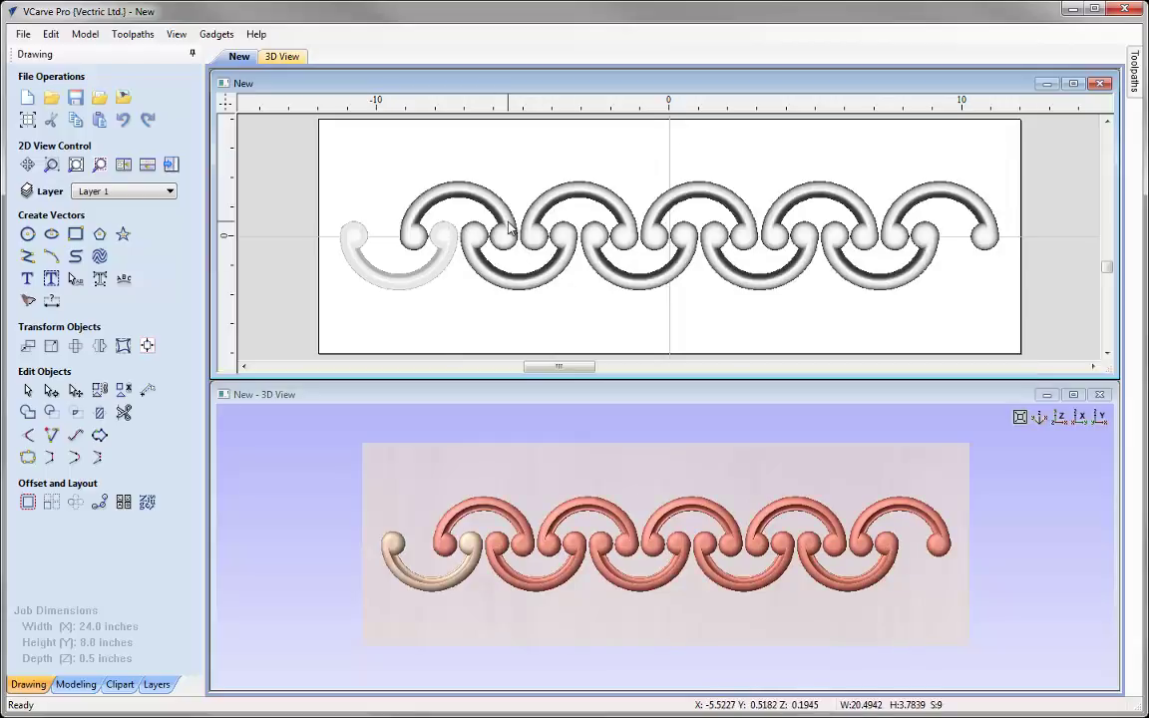
key("Delete")
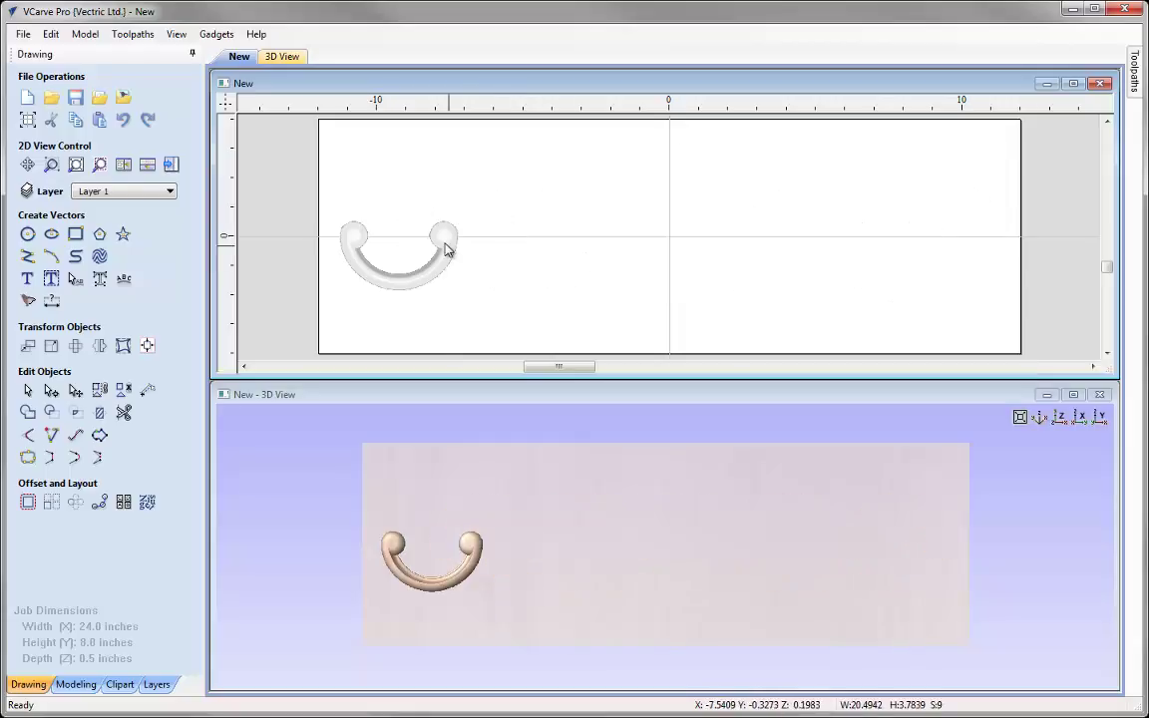
left_click(448, 241)
key("F9")
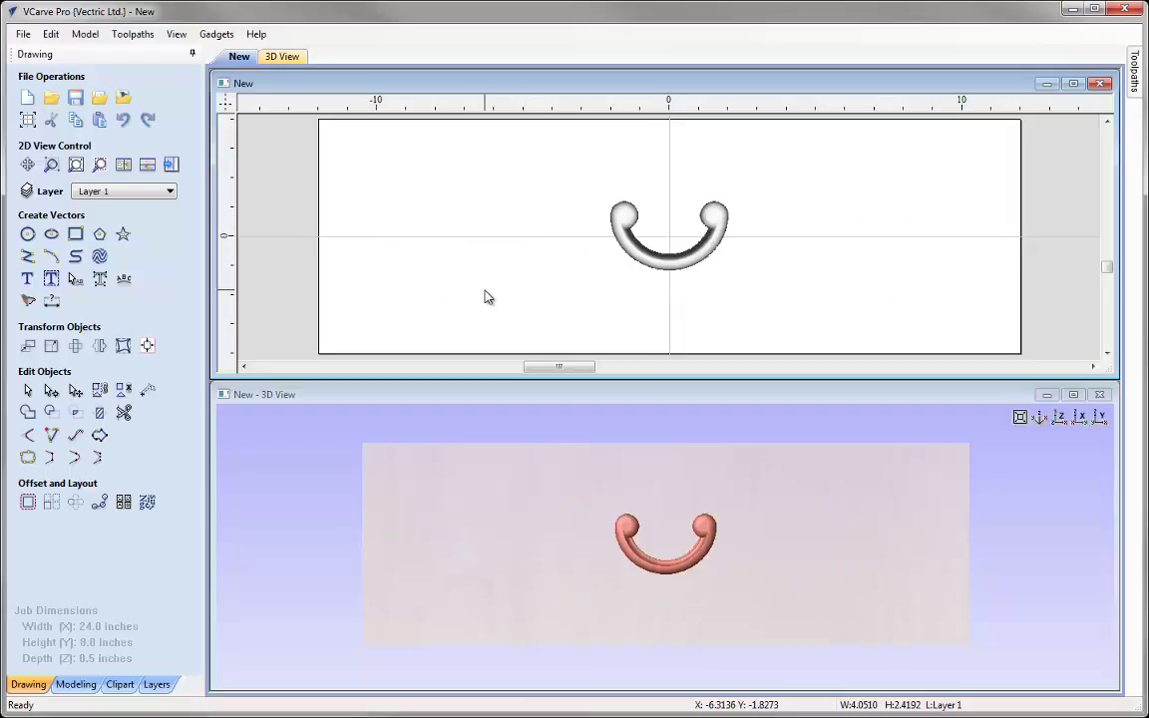
left_click(729, 299)
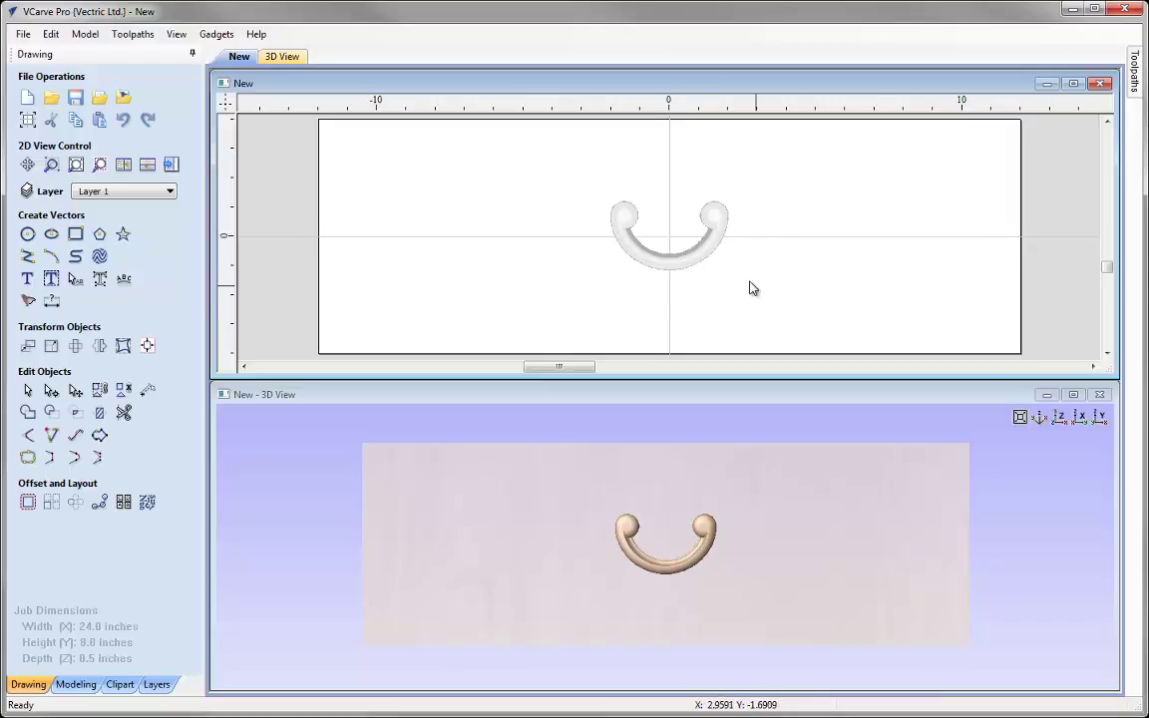
Open the component properties of the centered scroll and place the dialog clear of the model.
left_click(697, 265)
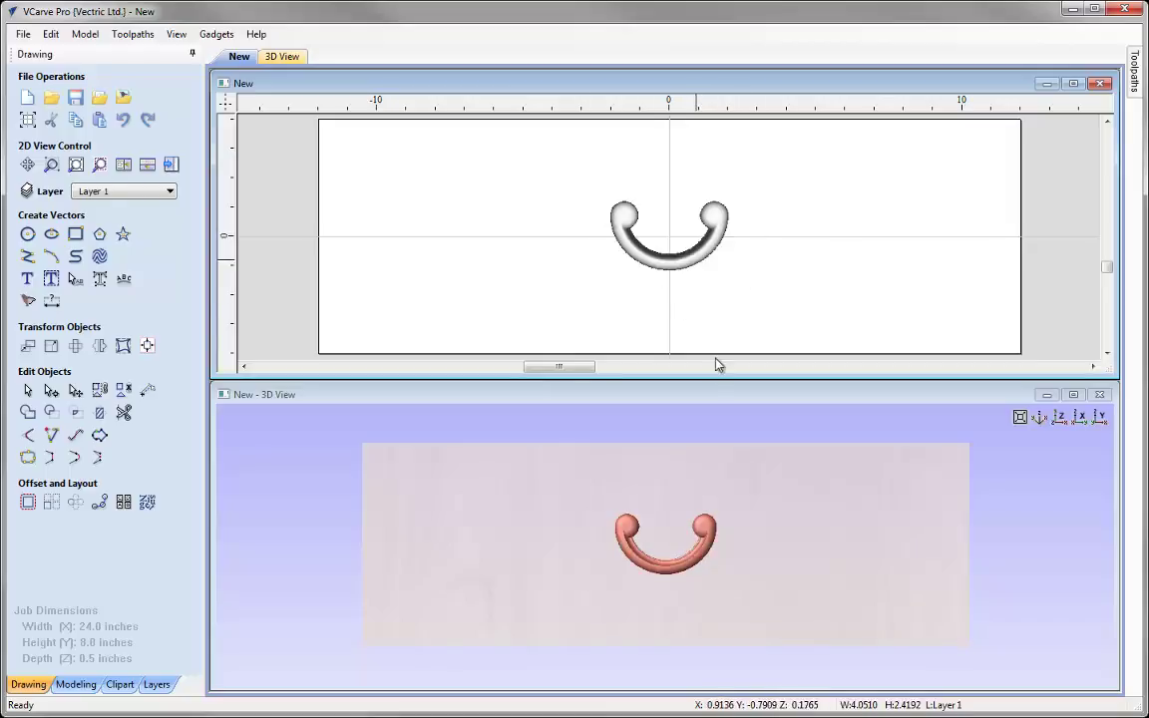
left_click(674, 268)
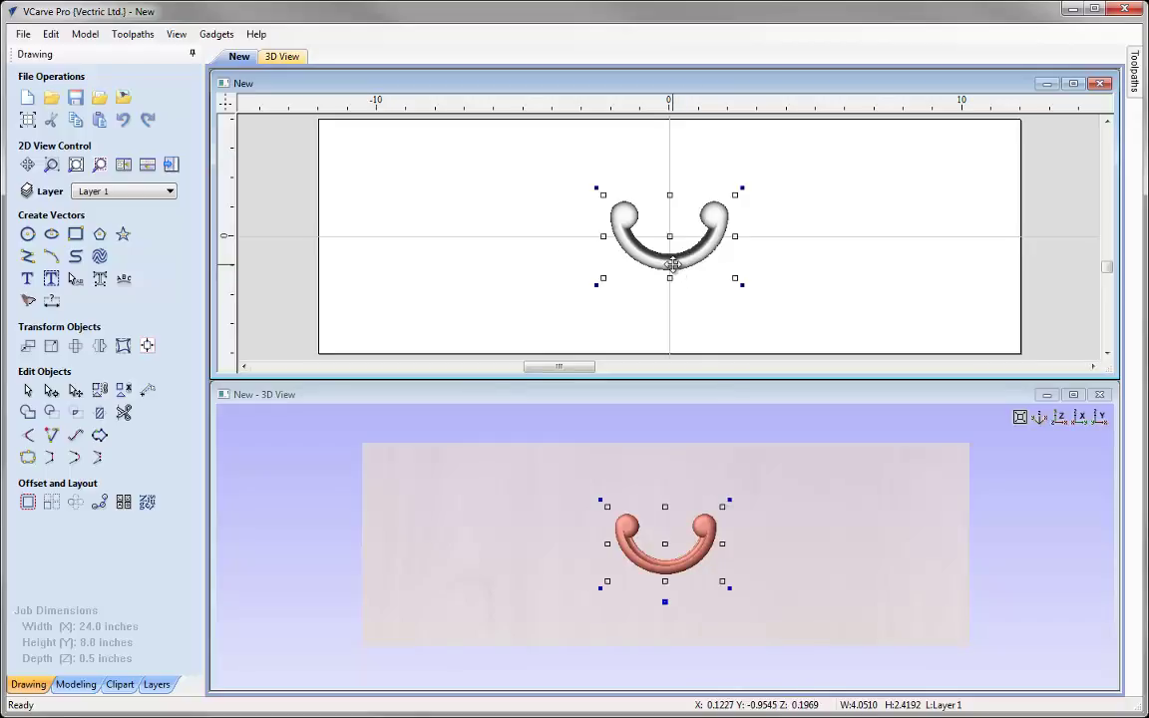
double_click(668, 601)
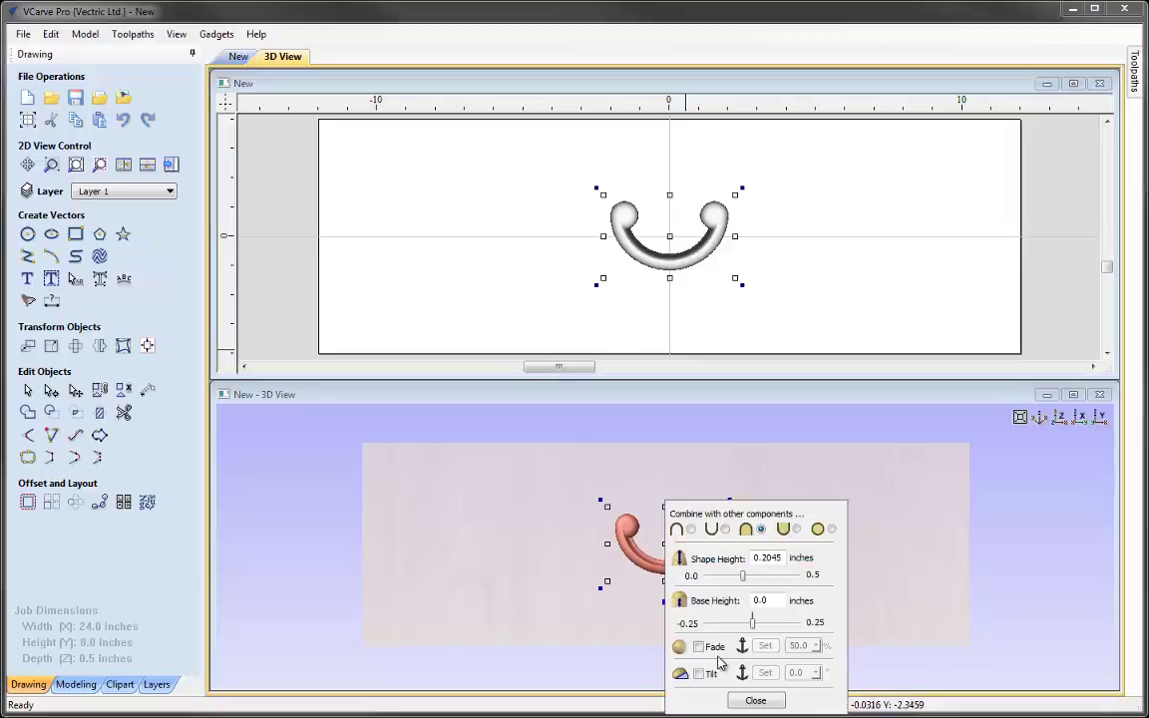
left_click_drag(763, 440, 943, 437)
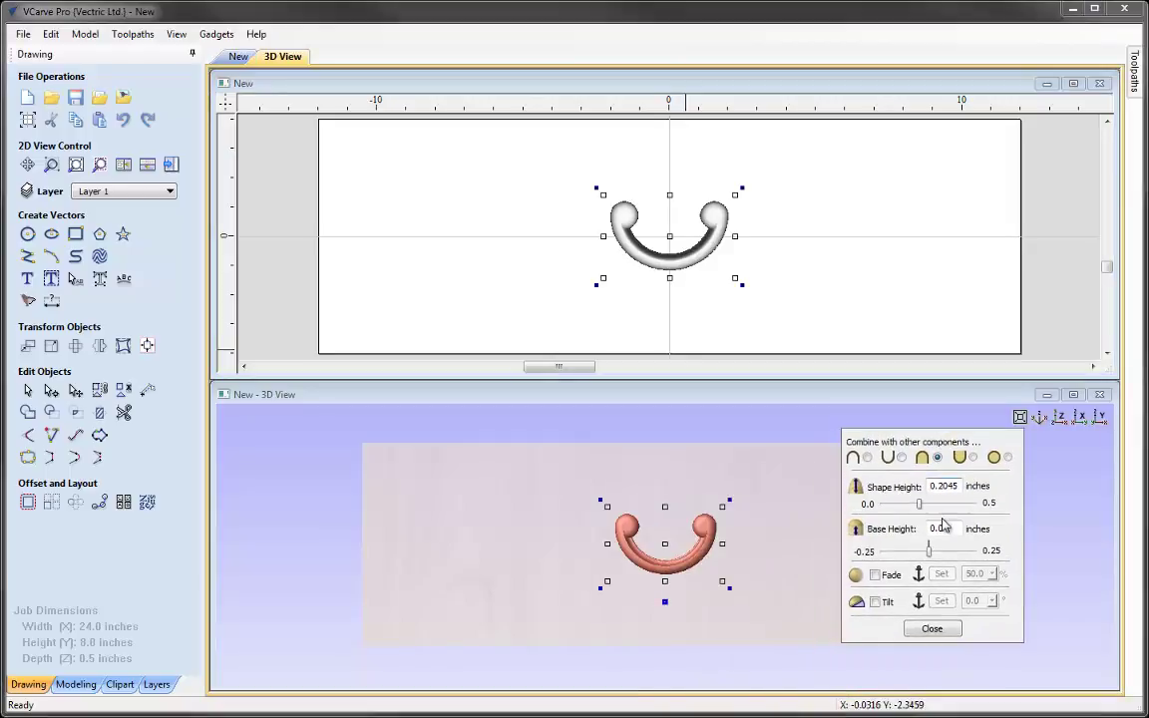
left_click(76, 684)
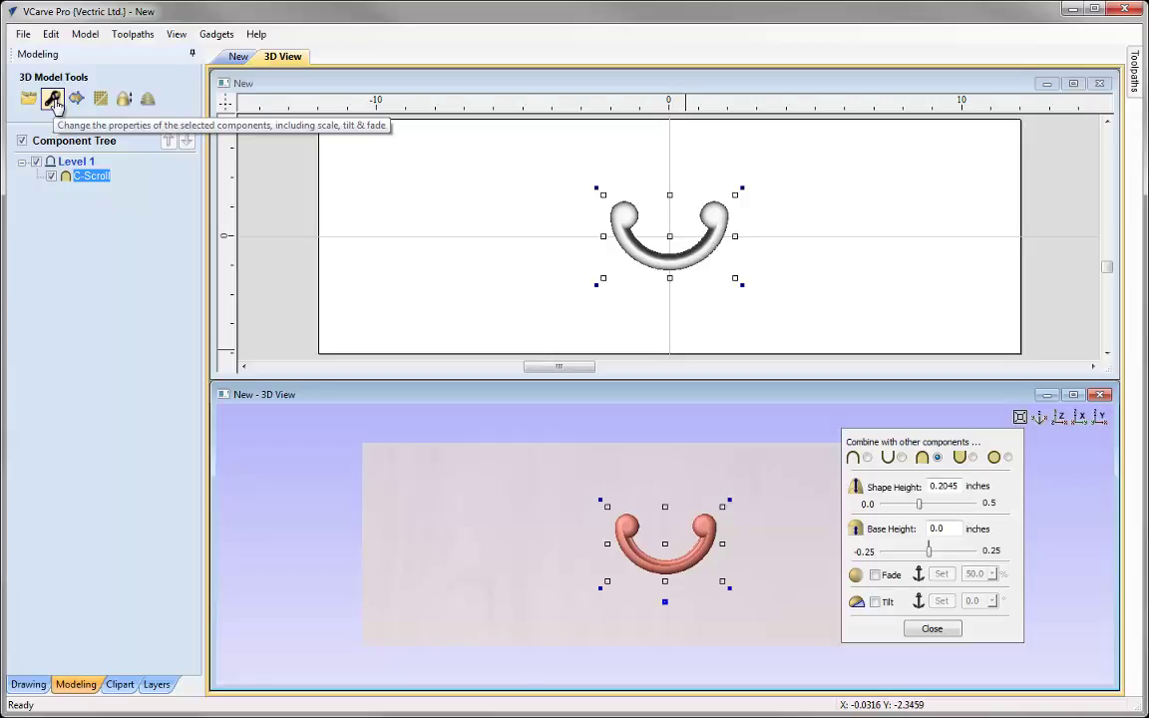
left_click(30, 684)
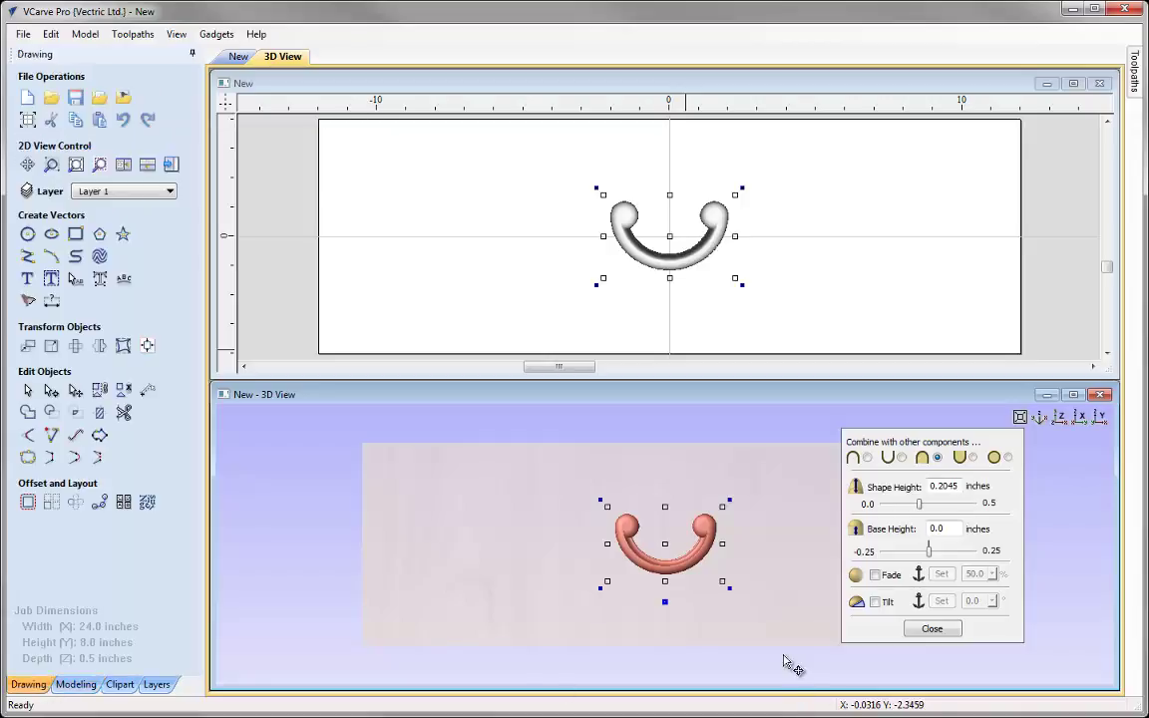
Enable Tilt for the scroll and set the tilt direction across it, from its right end towards its left end.
left_click(875, 602)
left_click(942, 604)
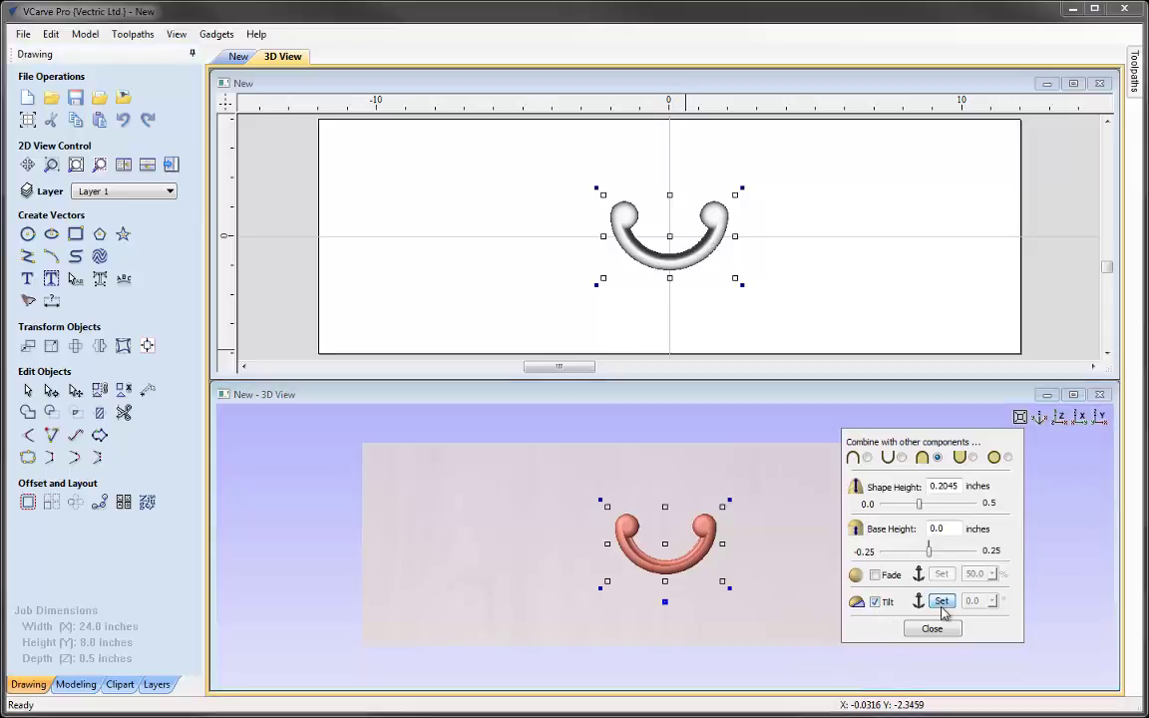
left_click(728, 537)
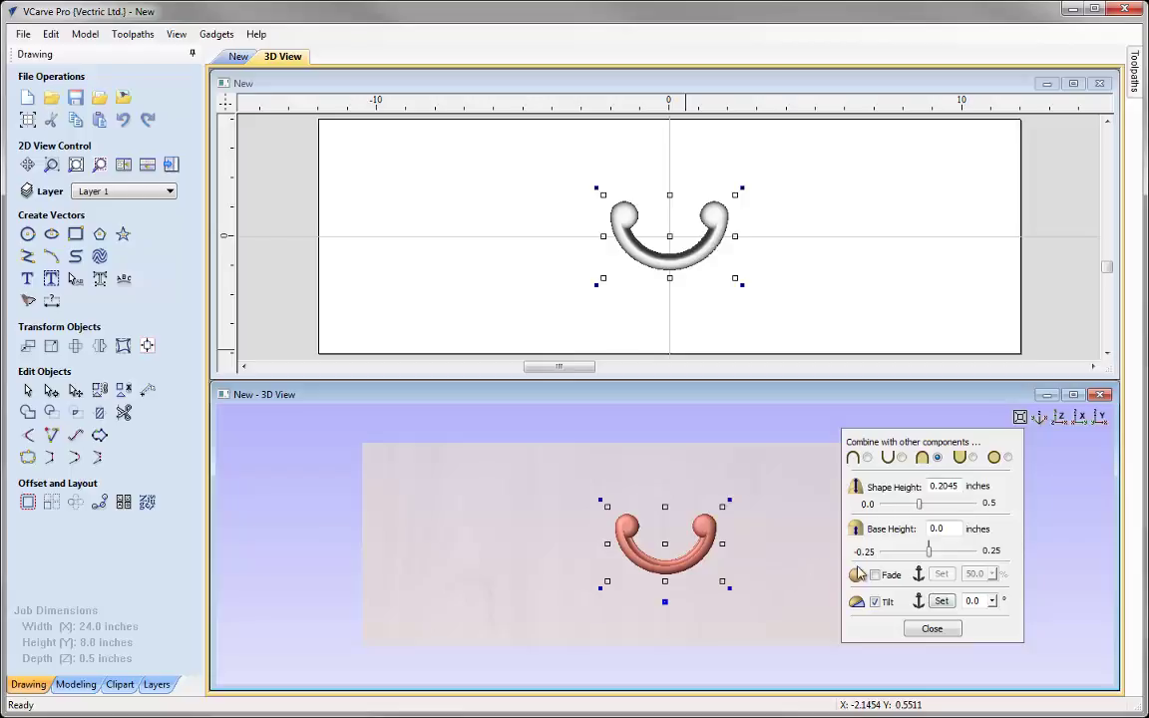
Set the scroll's tilt angle to 5 degrees and close its component properties.
double_click(978, 599)
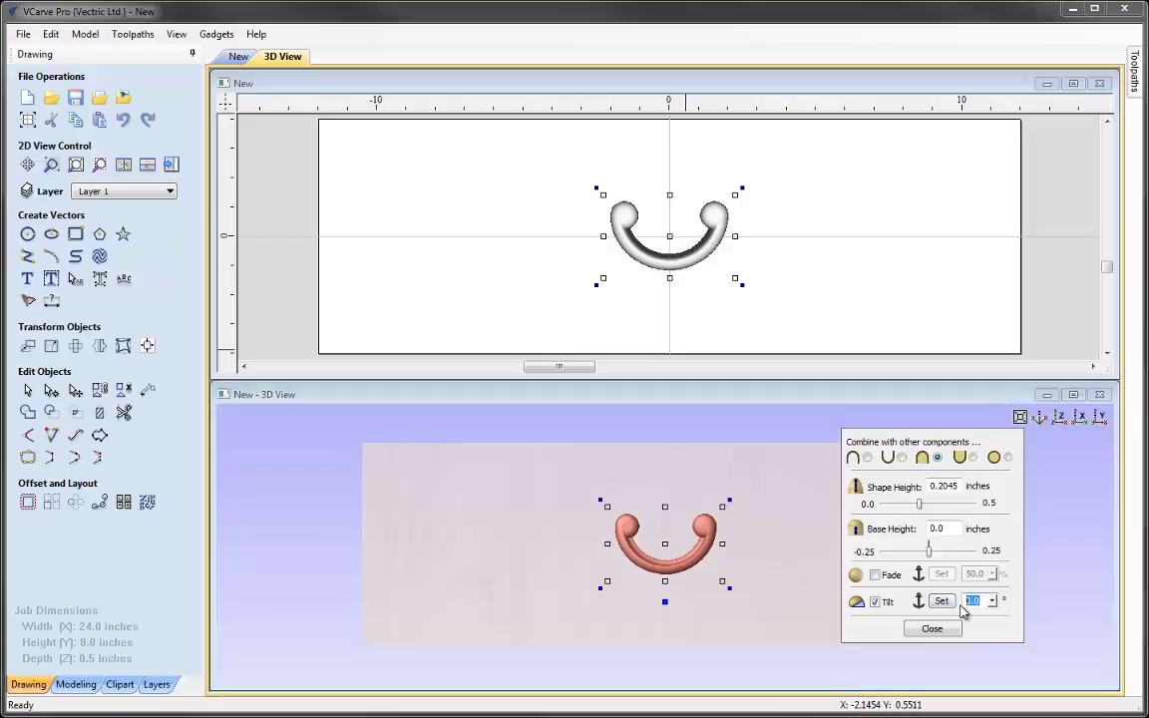
type("5")
key("Return")
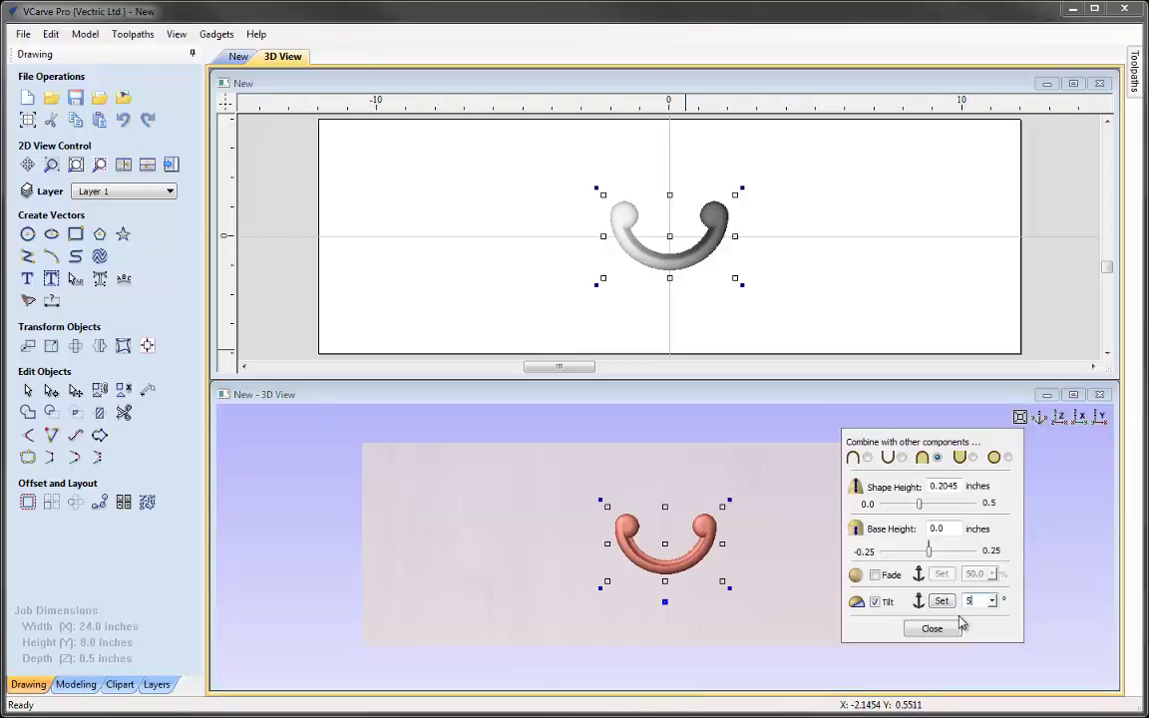
left_click(932, 628)
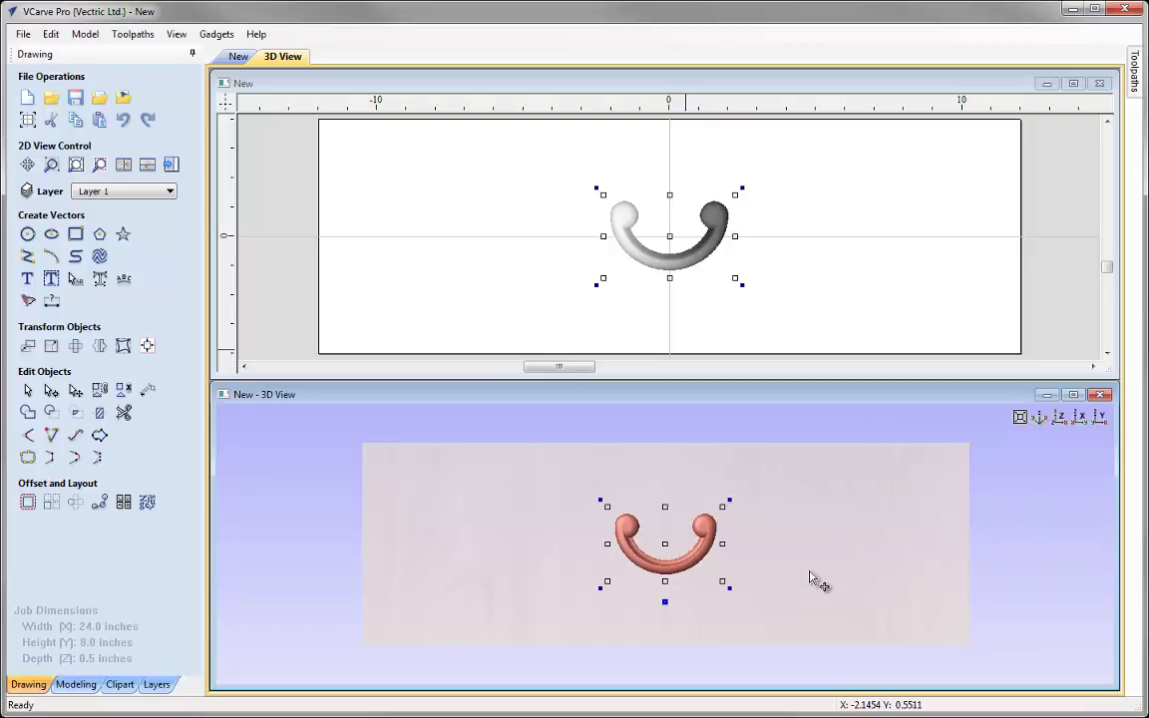
Maximize the 3D view and place an overlapping copy of the tilted scroll about 2.07 inches to its right, level with it.
left_click(1073, 394)
left_click_drag(723, 607, 606, 441)
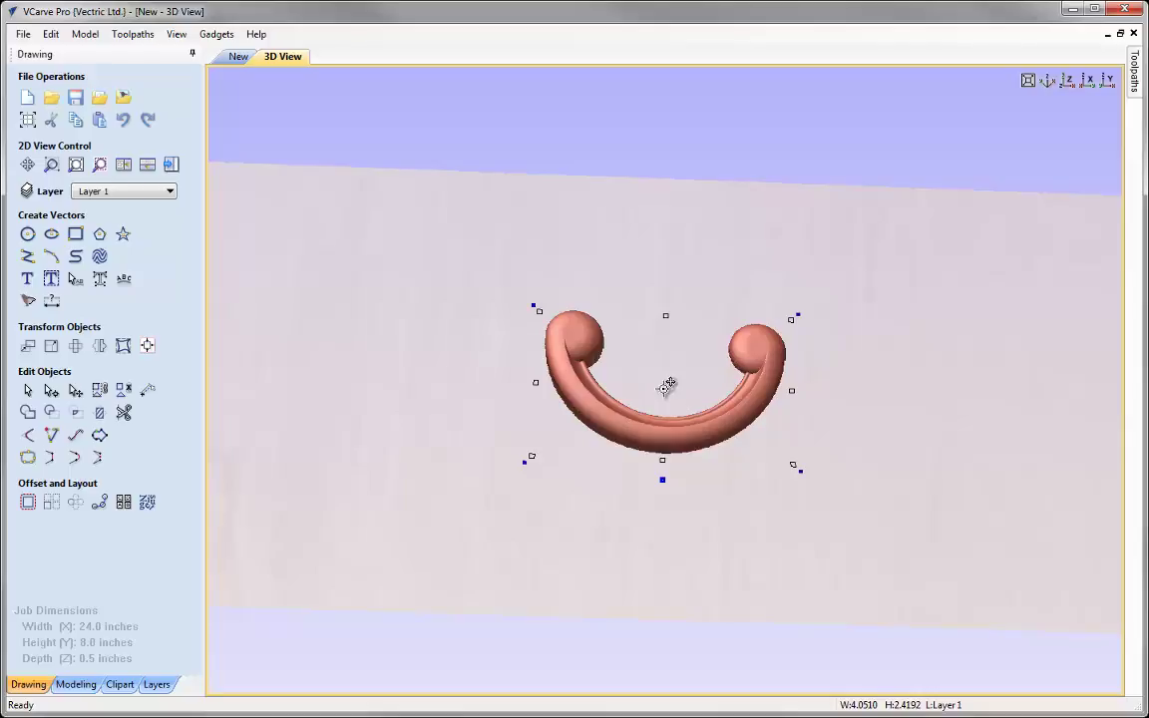
left_click_drag(666, 387, 793, 411)
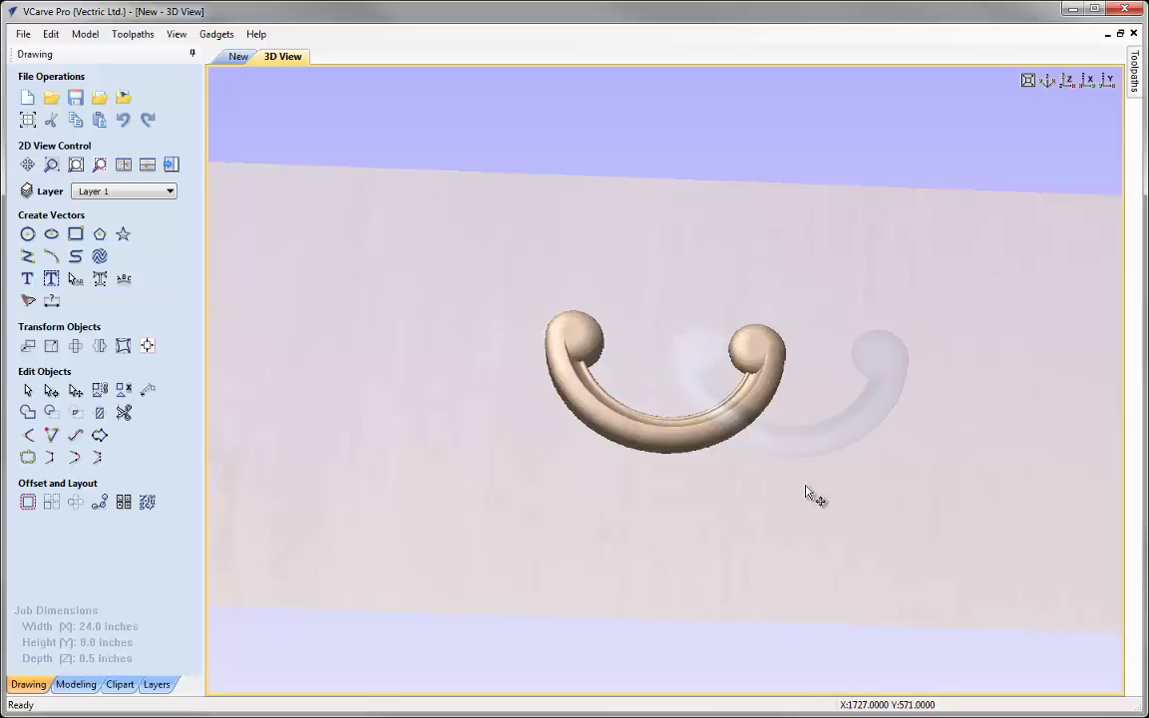
left_click_drag(808, 533, 790, 477)
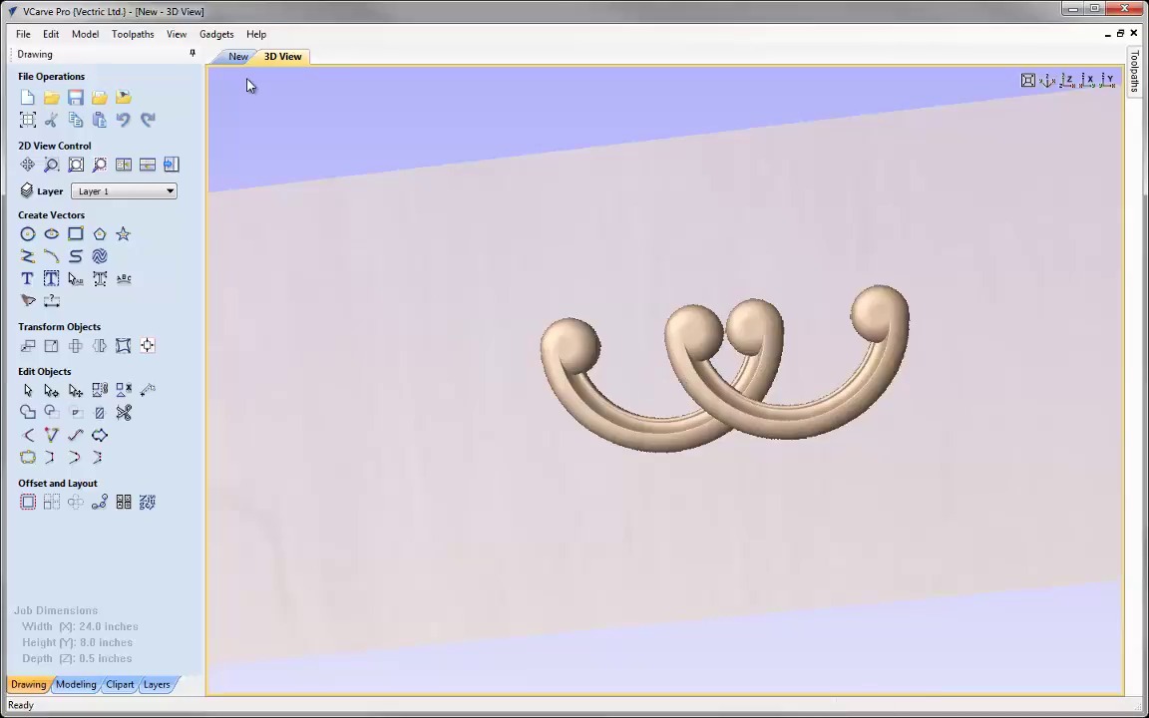
Examine how the two tilted scrolls overlap in tiled 2D and 3D views, looking straight down and fitted closely around them.
left_click(147, 166)
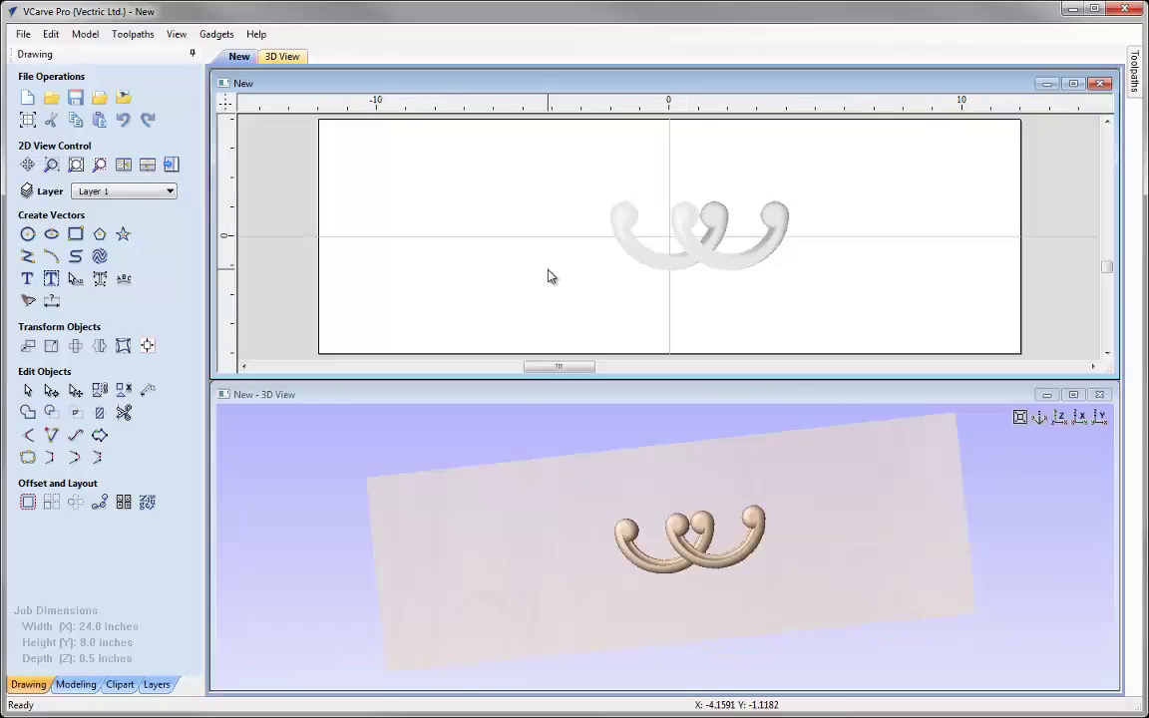
left_click(636, 493)
left_click(1052, 417)
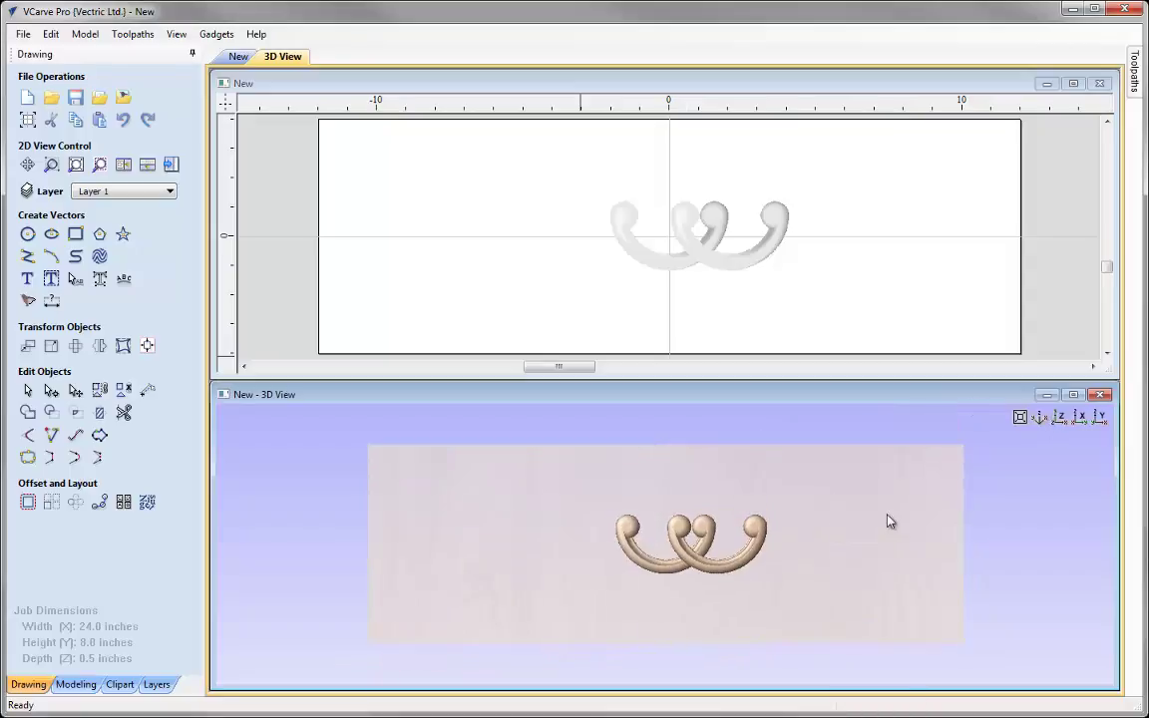
scroll(822, 479, "up", 4)
middle_click_drag(818, 446, 778, 419)
left_click(768, 184)
scroll(767, 184, "up", 2)
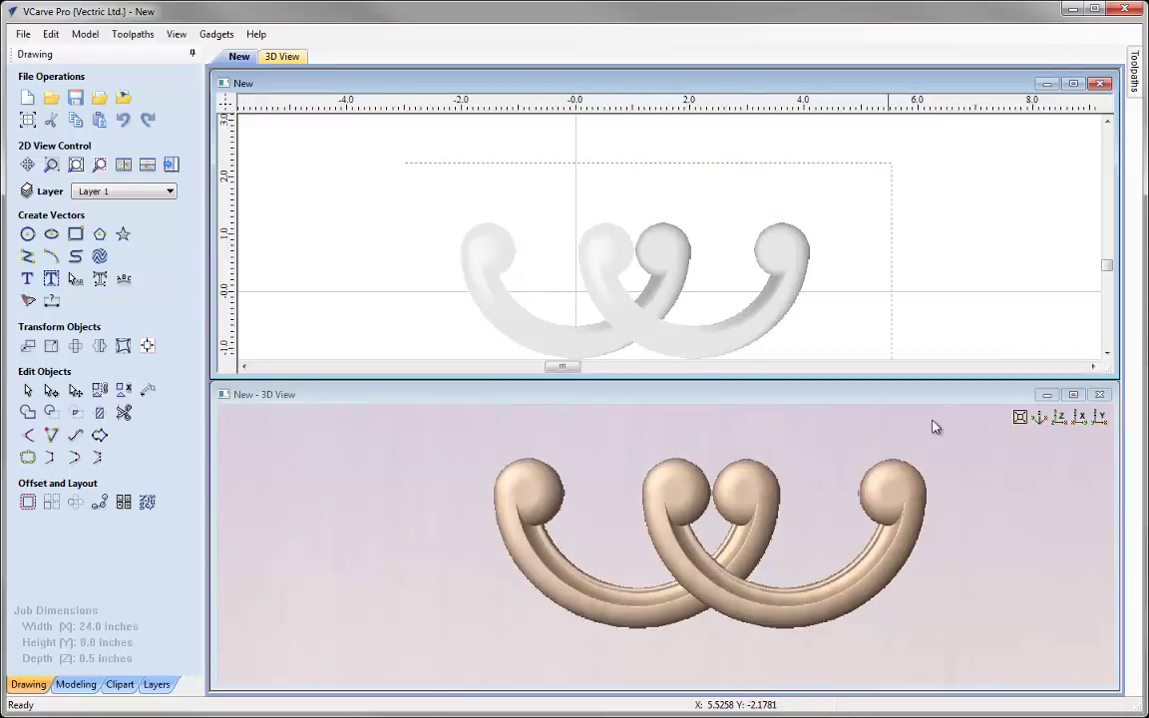
key("ctrl+a")
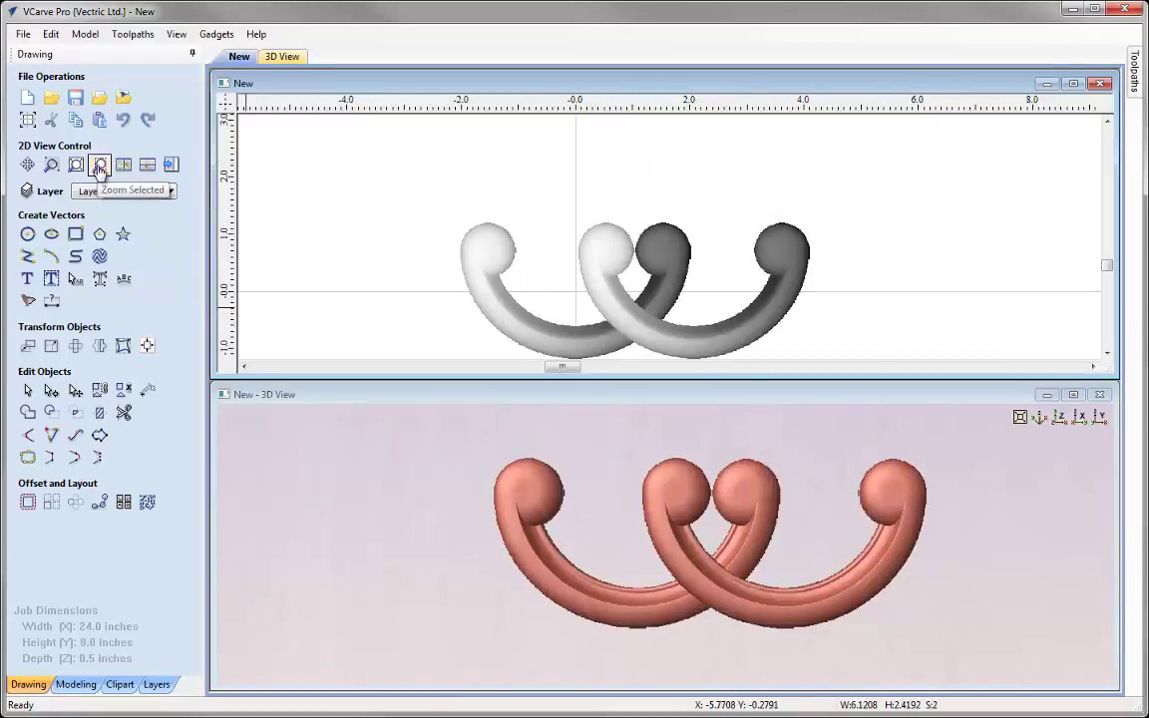
left_click(99, 166)
key("Escape")
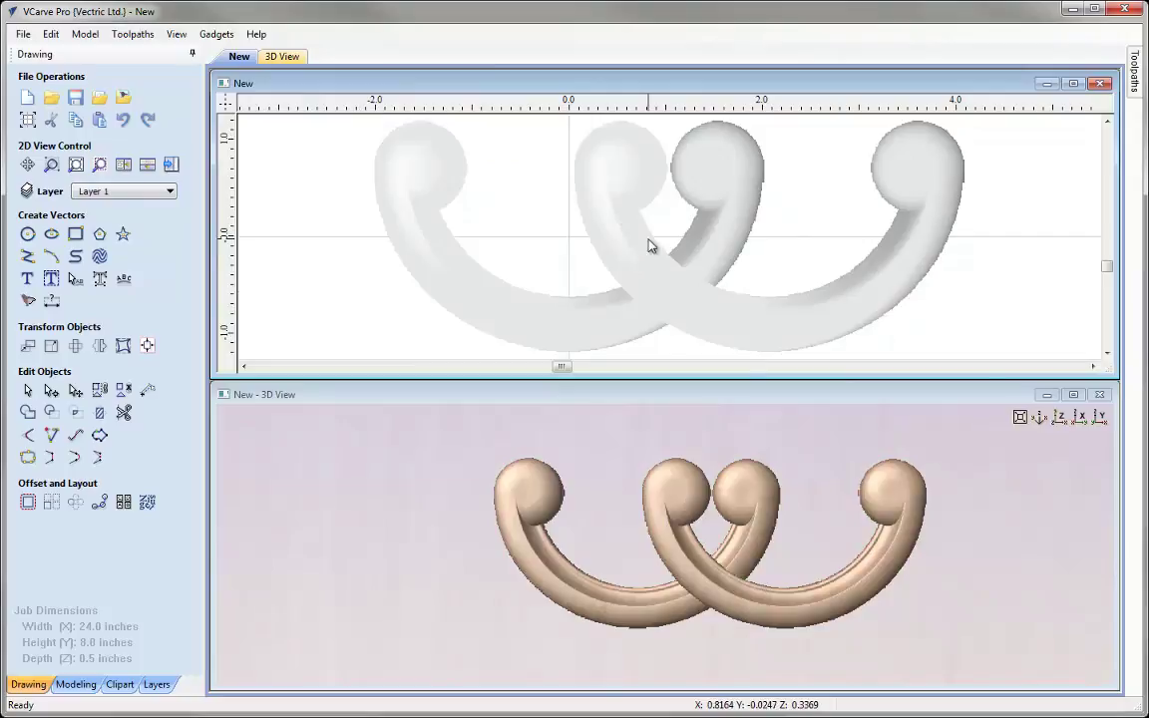
scroll(649, 245, "down", 1)
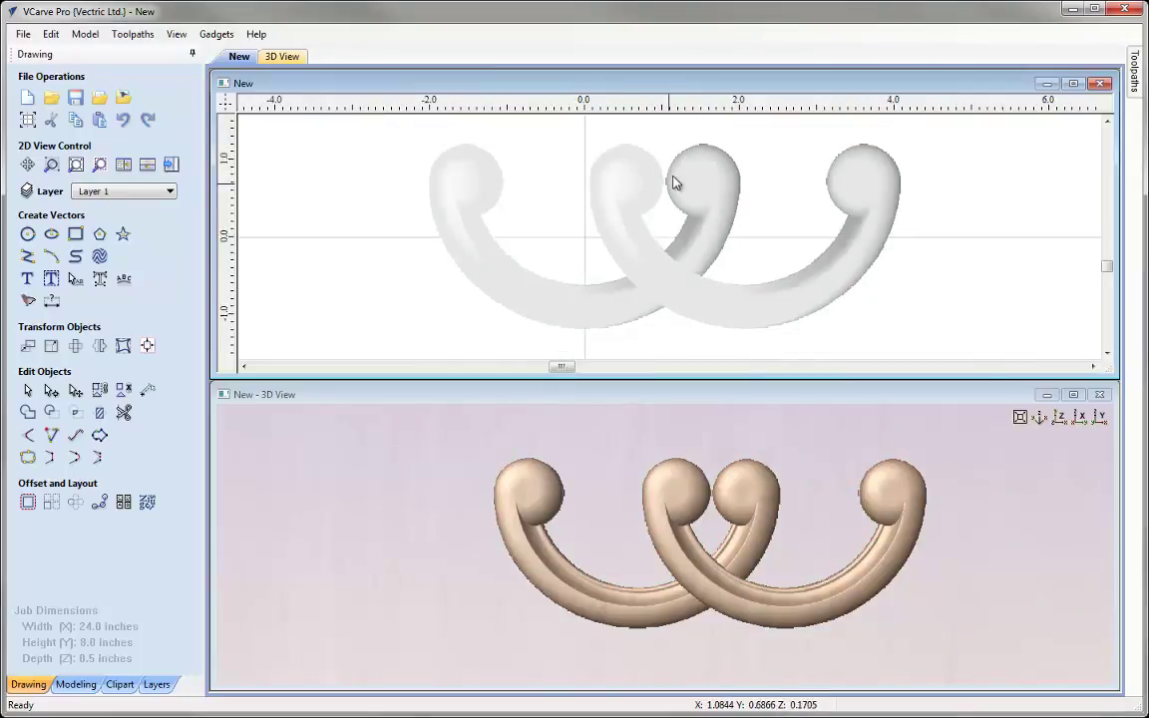
Copy the X position of the right-hand scroll from its Move settings without moving it.
left_click(744, 310)
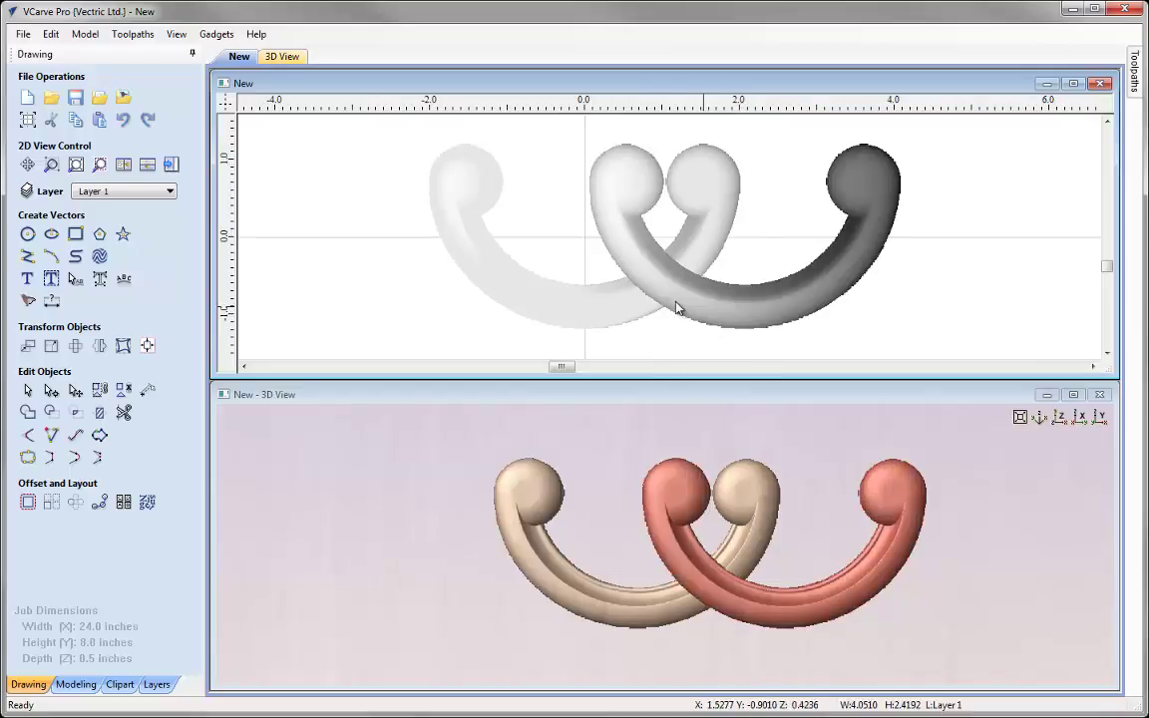
left_click(27, 346)
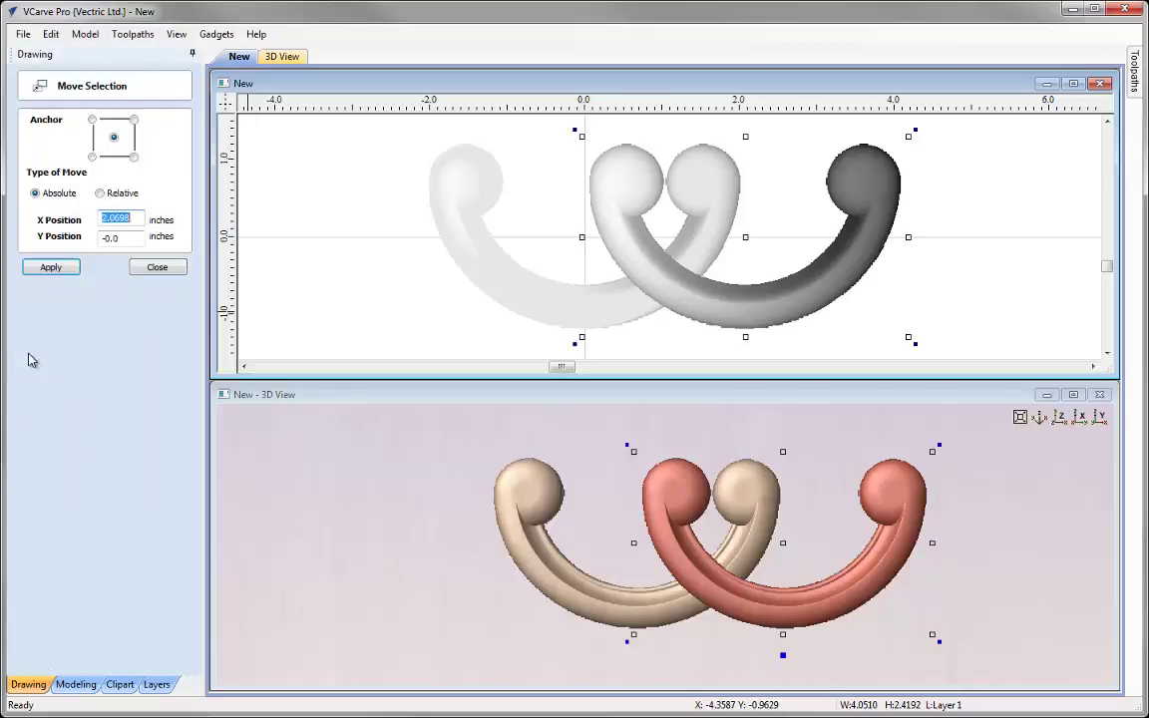
right_click(129, 226)
left_click(174, 225)
left_click(157, 267)
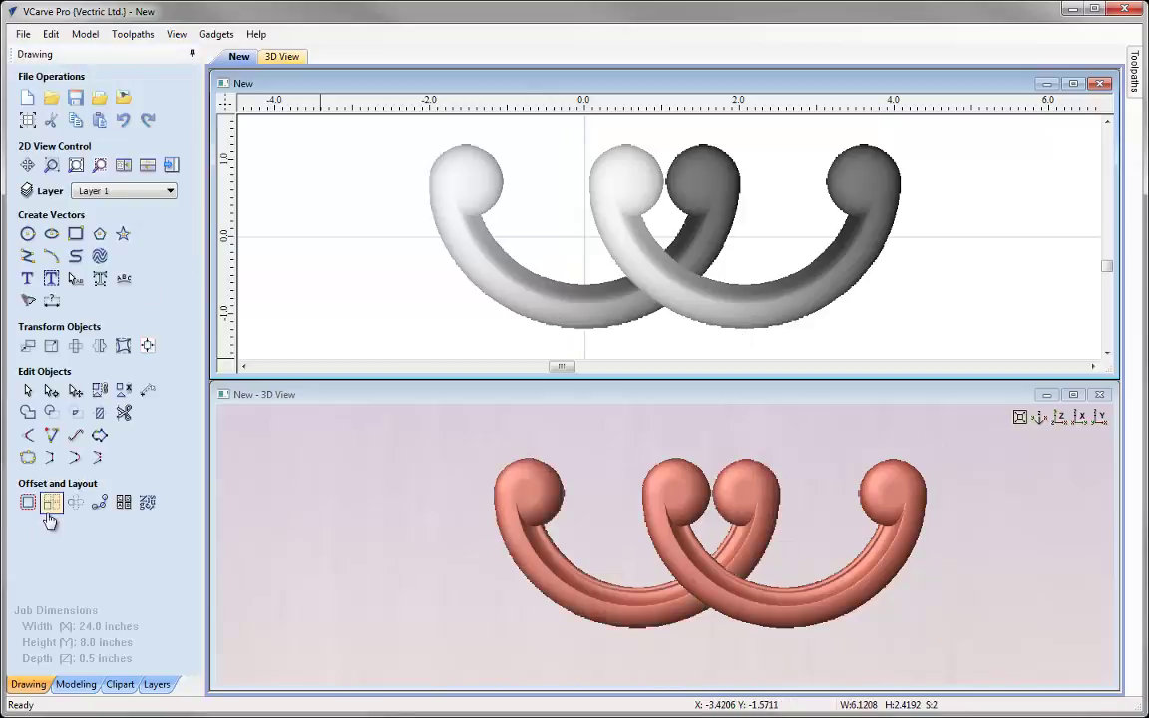
Array both tilted scrolls in 1 row and 5 columns with an X offset of 2.0698*2 inches, and center the row in the job.
left_click(51, 501)
left_click(108, 255)
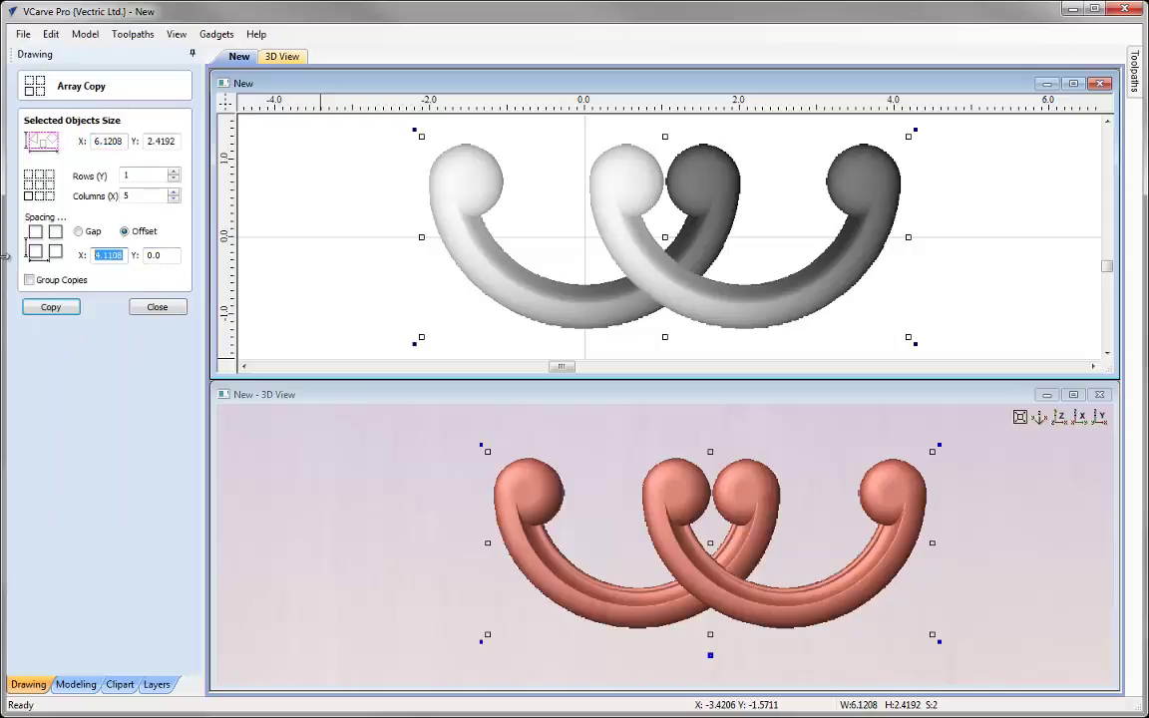
type("2.0698")
key("Return")
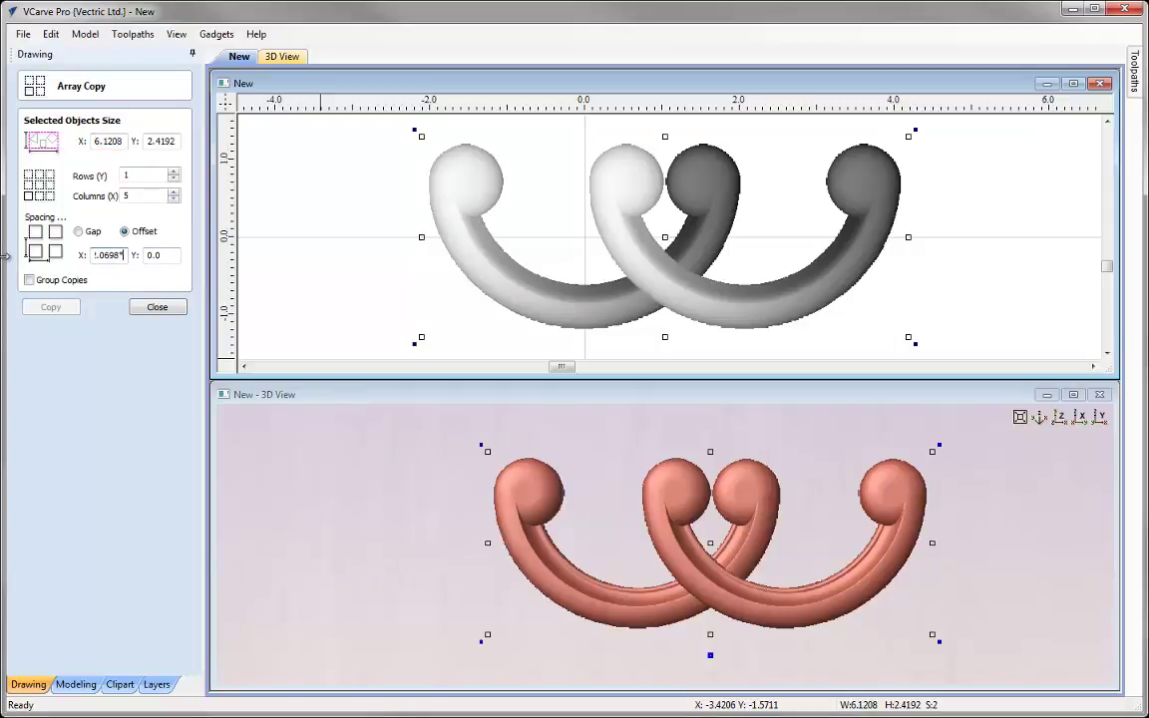
type("*2")
key("Return")
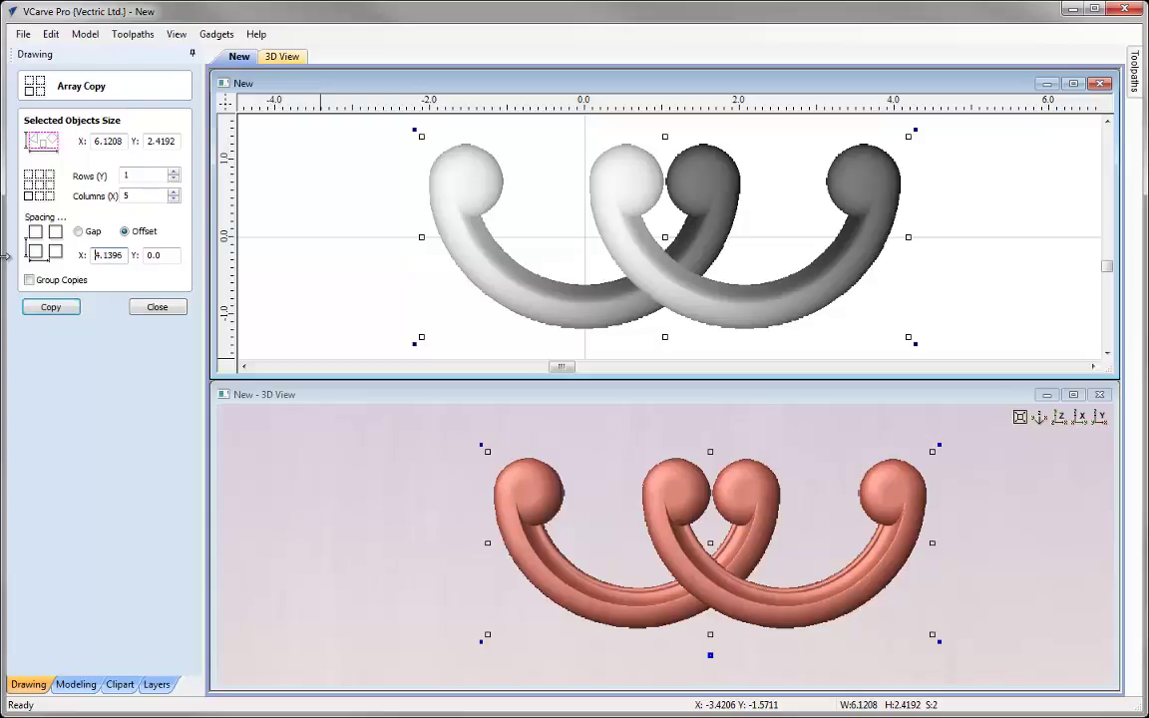
left_click(50, 306)
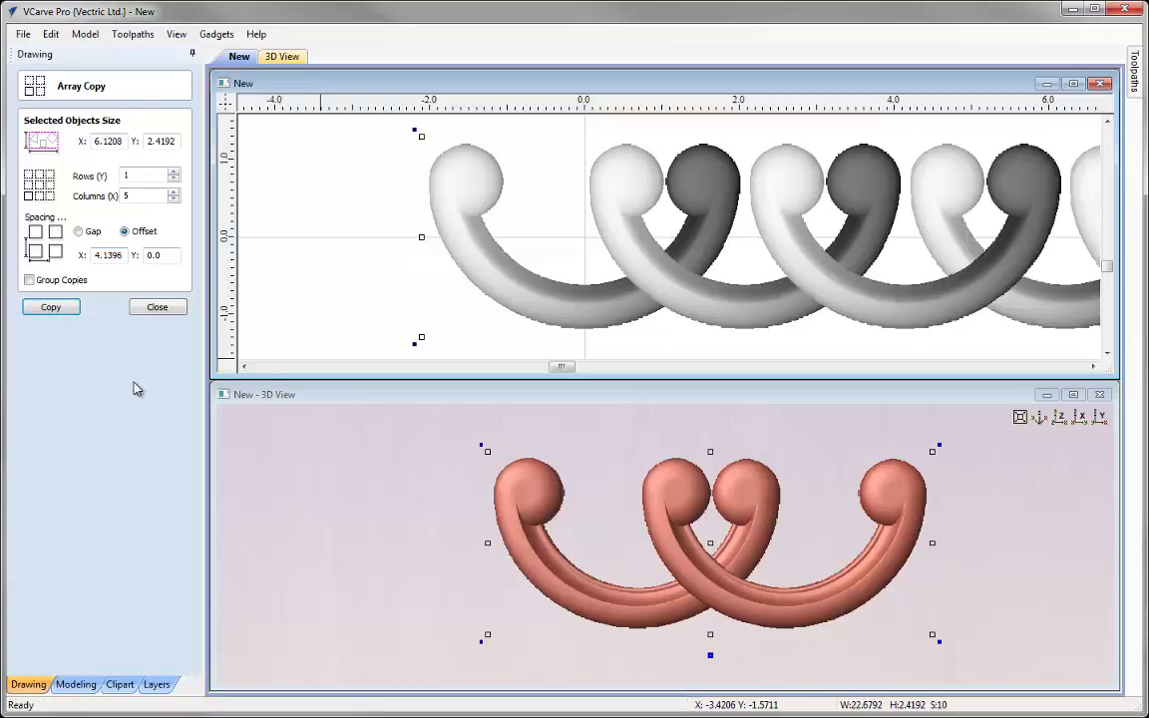
left_click(158, 307)
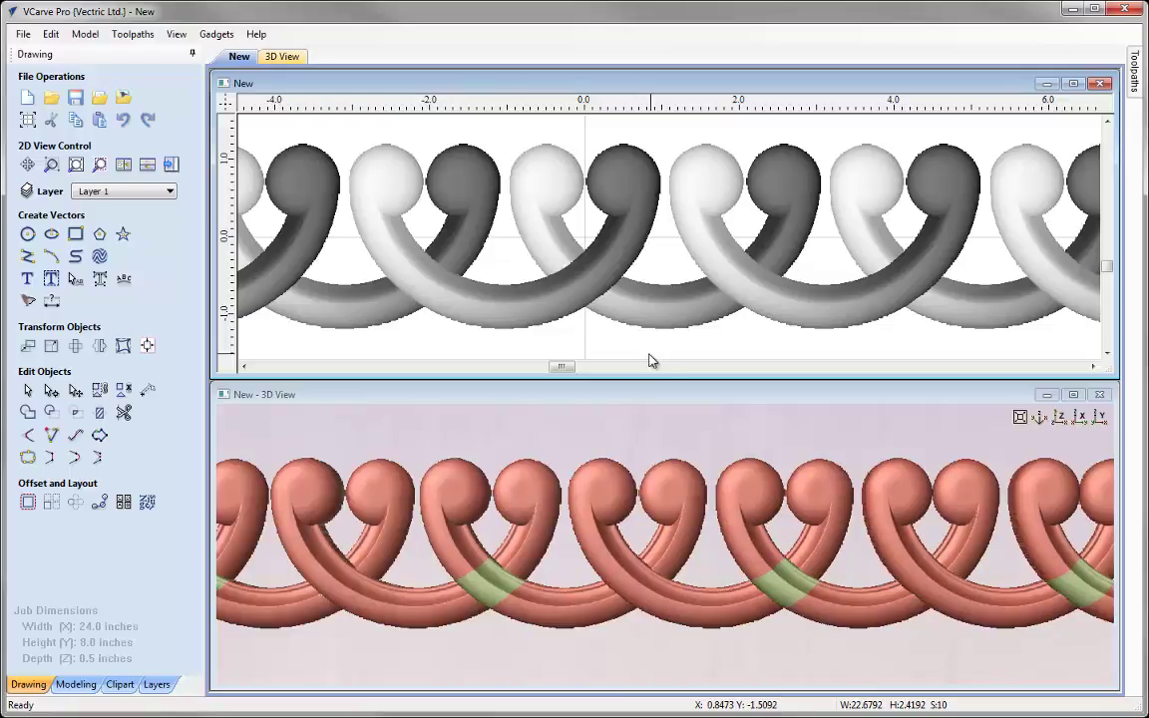
left_click(1057, 417)
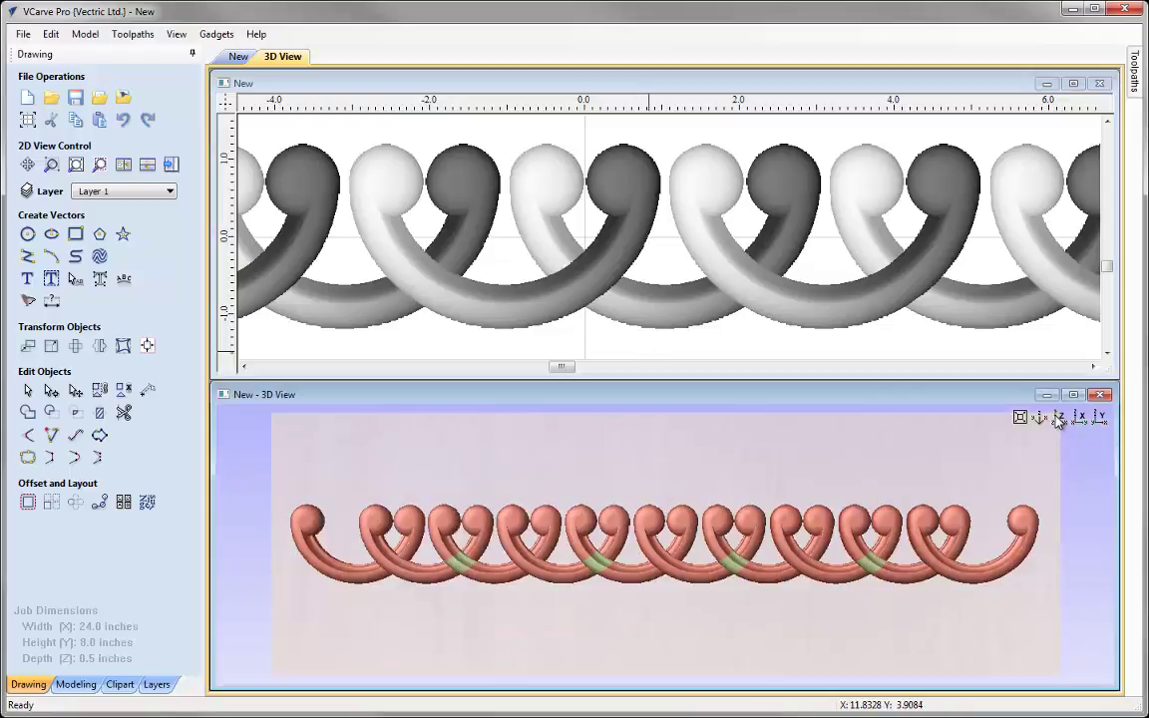
left_click(647, 435)
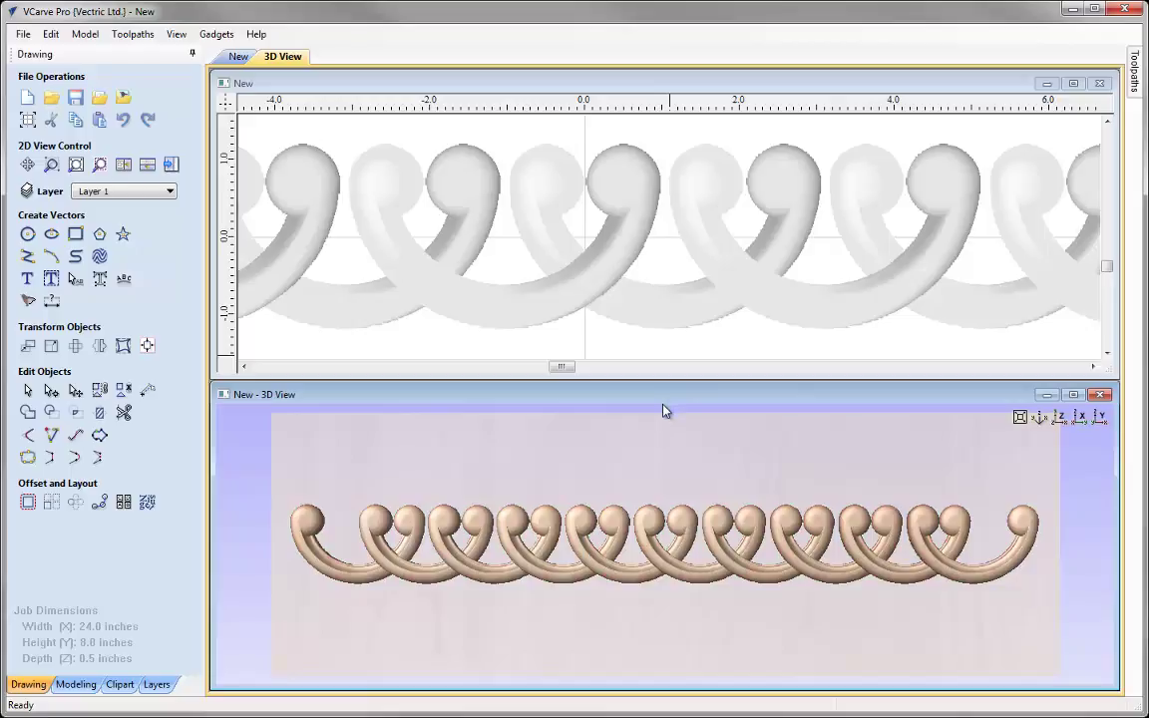
Undo the array and its centering, and delete the right-hand scroll of the overlapping pair.
left_click(649, 350)
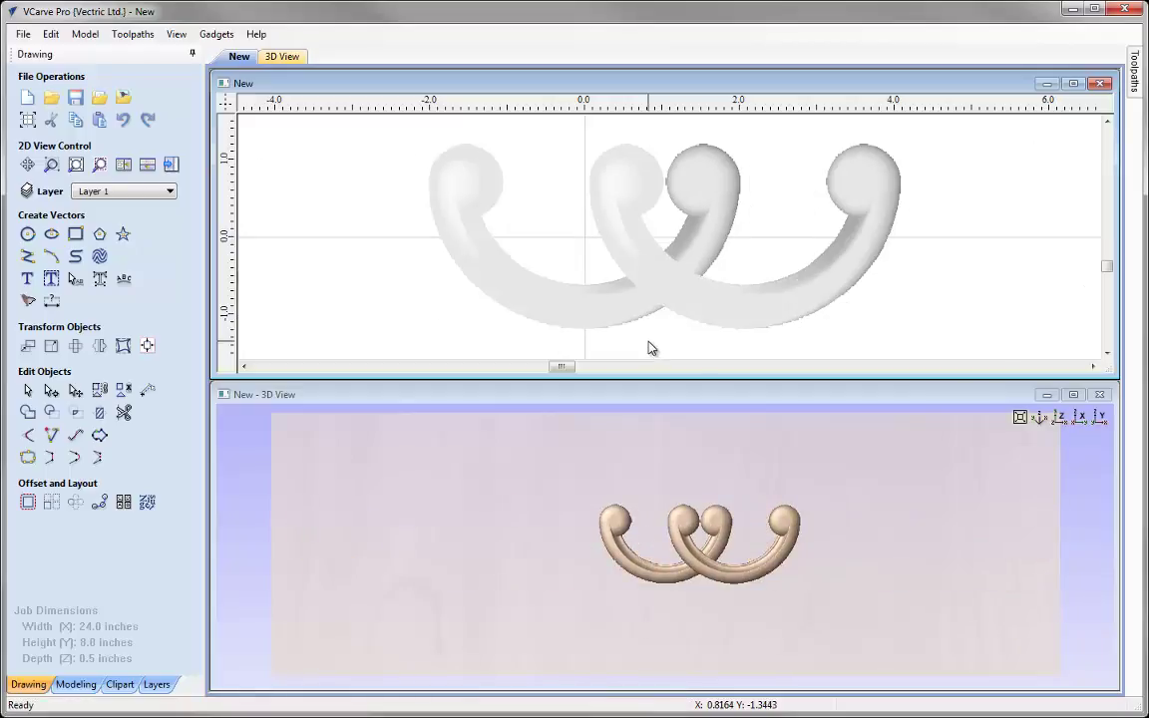
left_click(729, 317)
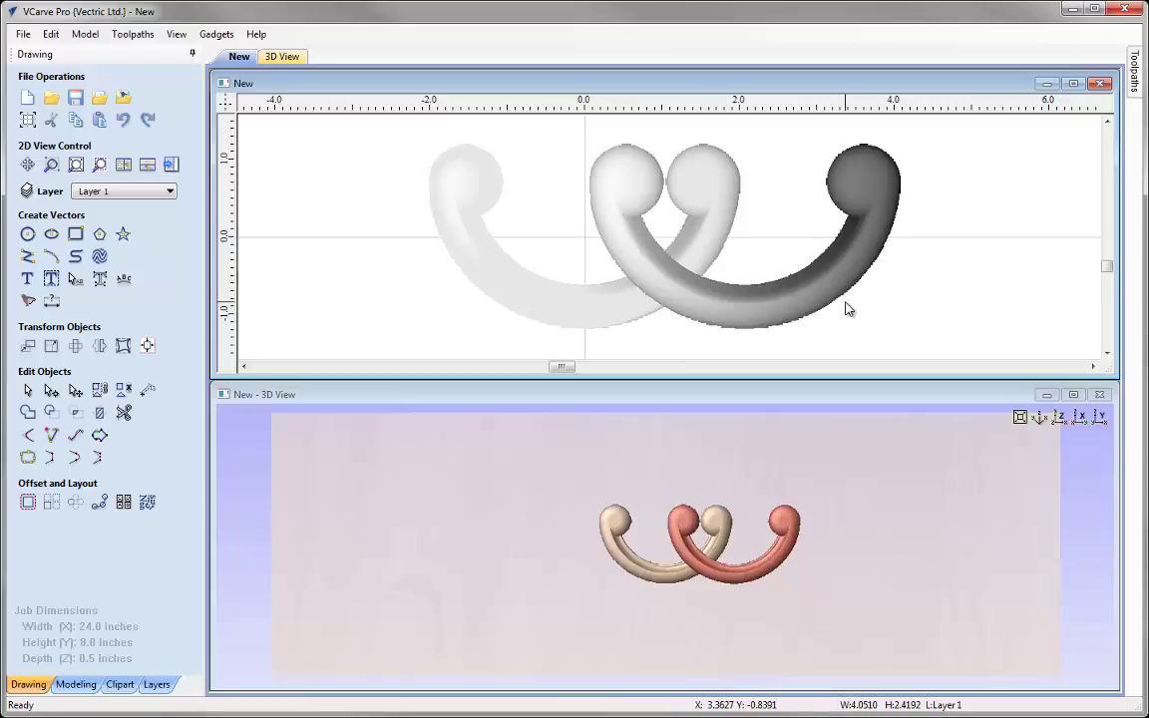
key("Delete")
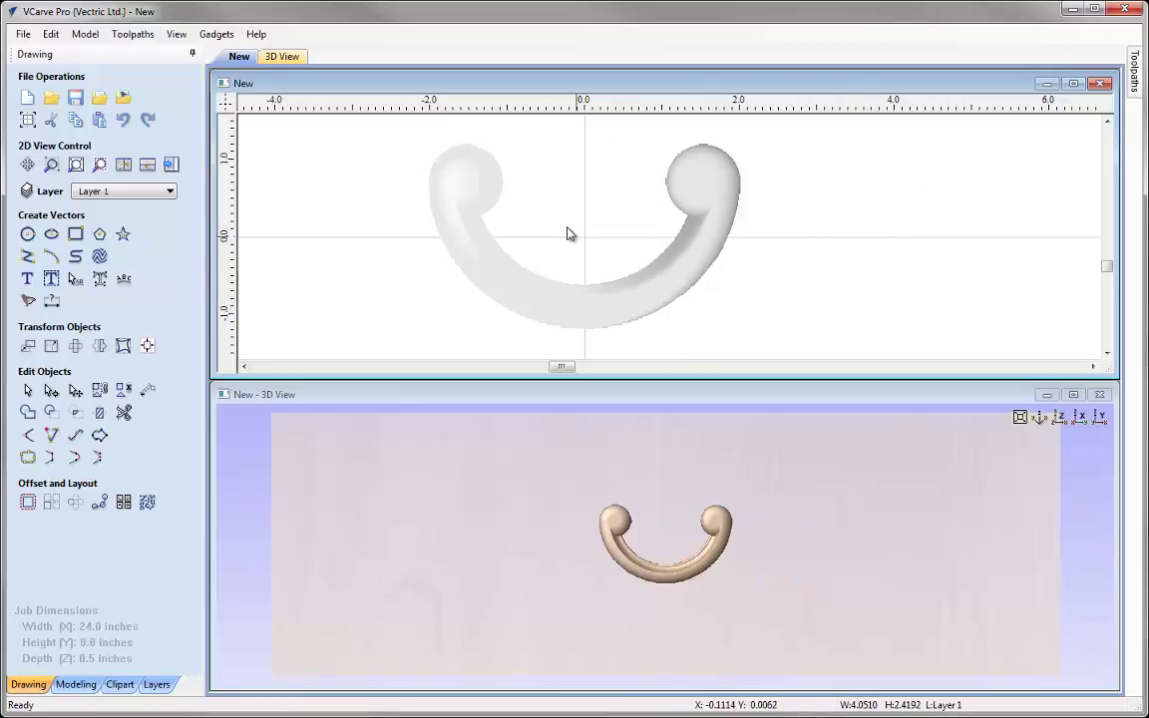
Move the remaining scroll straight down about 0.7 inch and create a vertically mirrored copy above it so both form a ring.
scroll(567, 233, "down", 2)
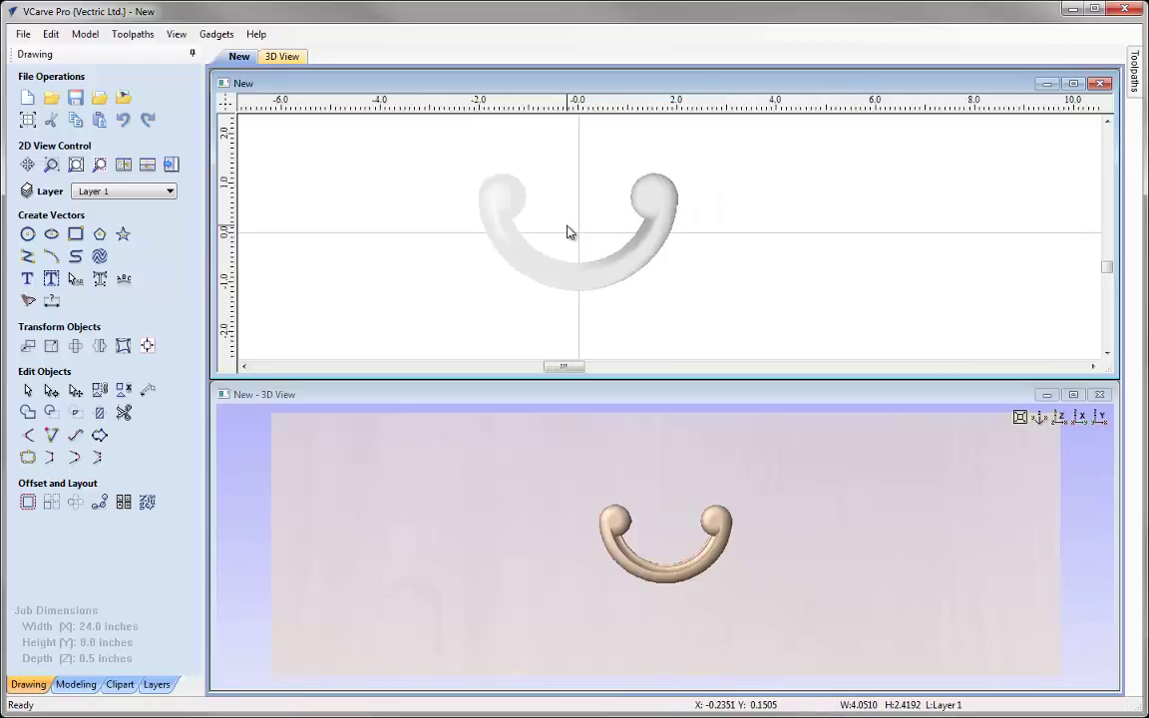
left_click(594, 283)
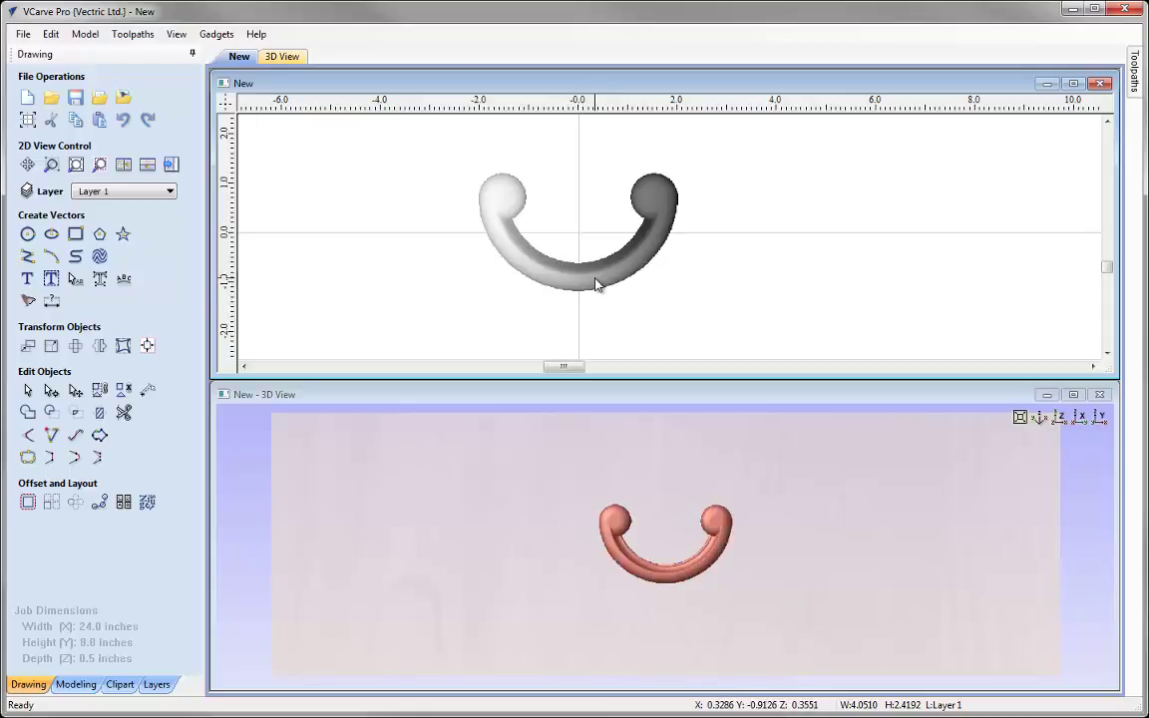
left_click(598, 283)
left_click_drag(597, 278, 605, 320)
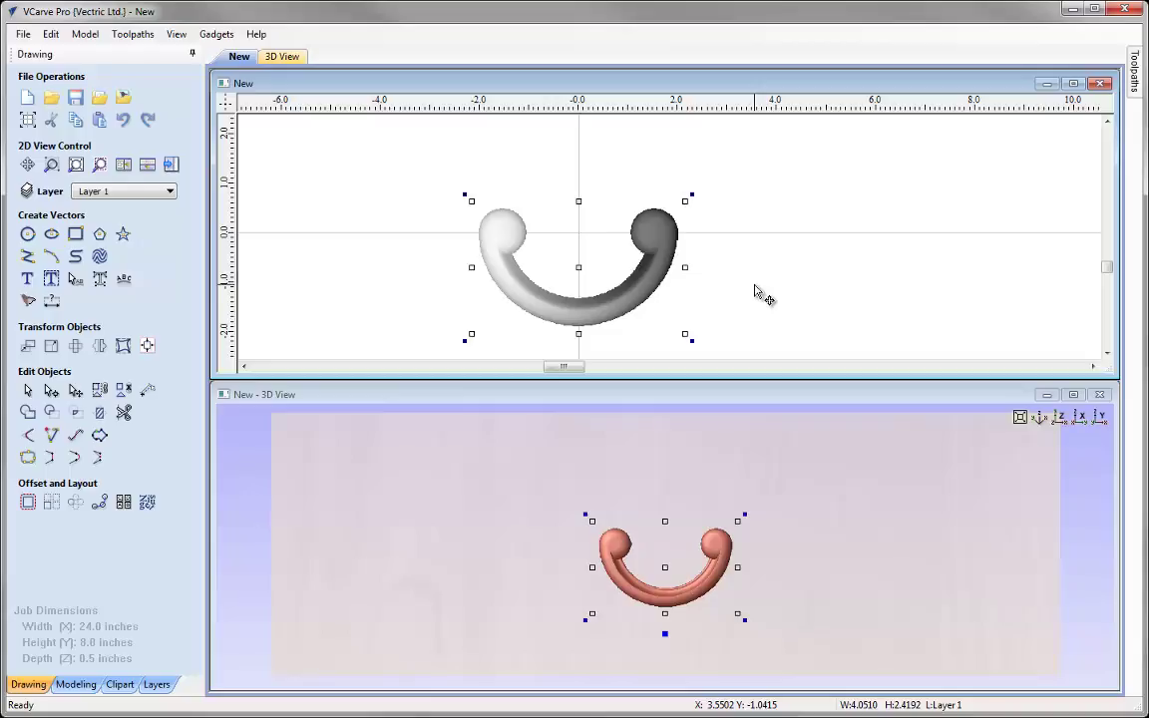
key("ctrl+v")
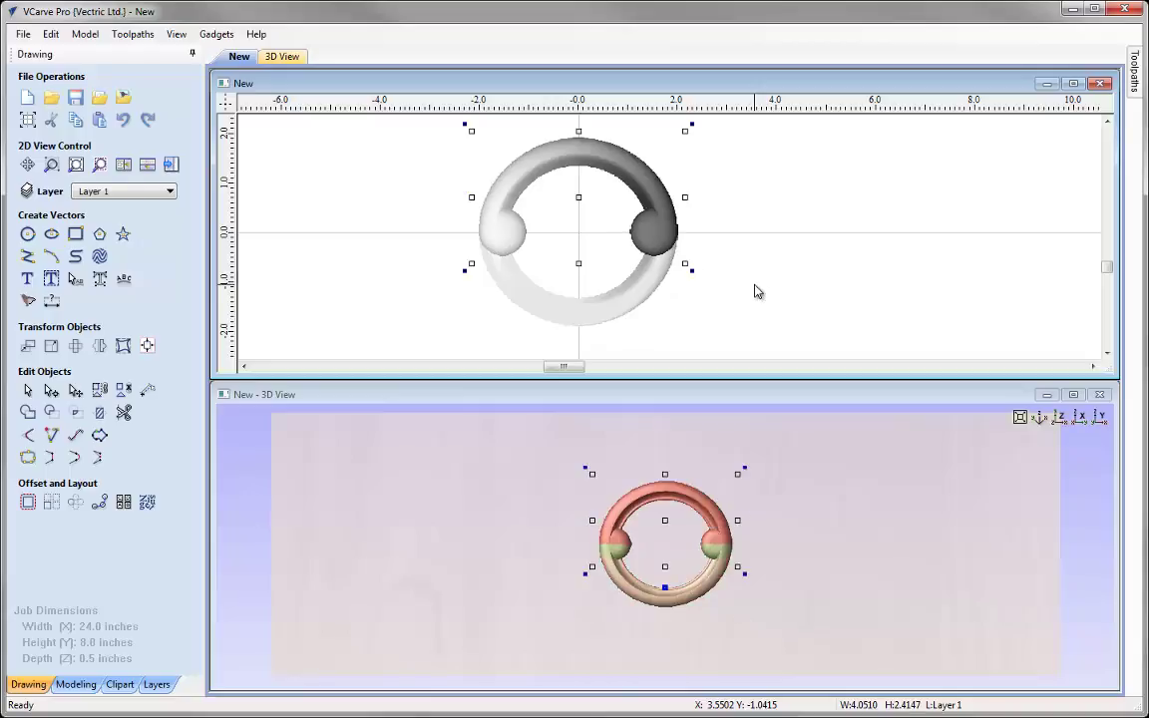
key("Escape")
left_click_drag(744, 472, 697, 616)
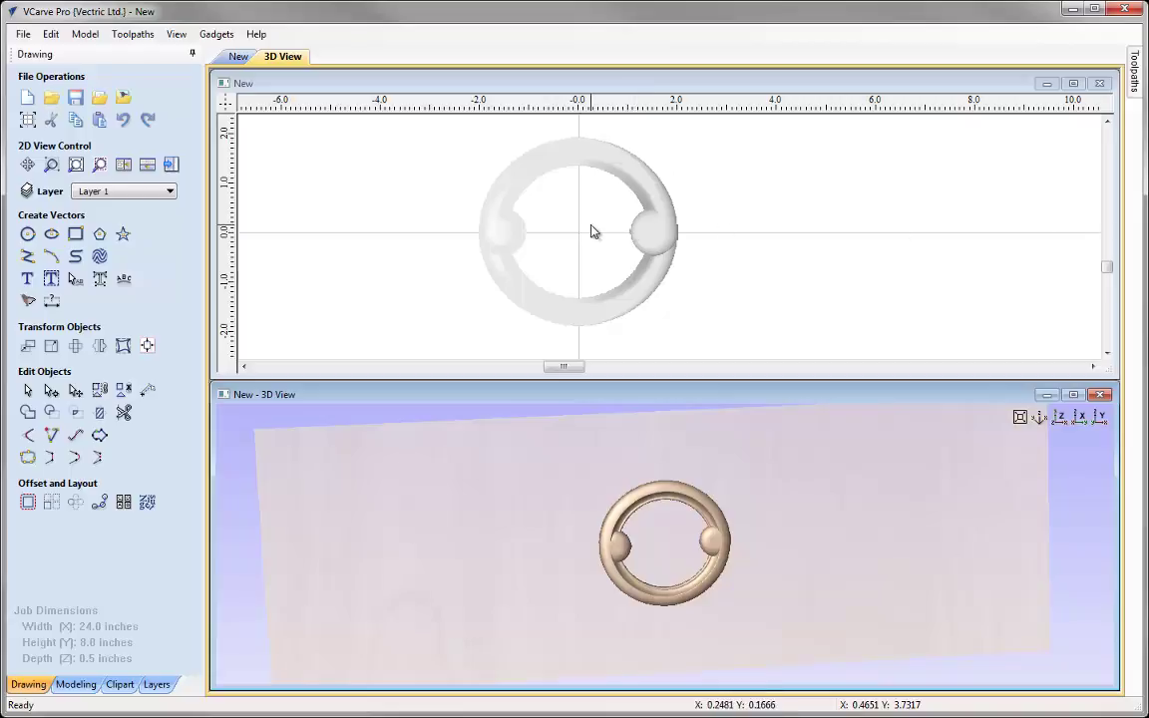
Flip the upper scroll of the ring horizontally so its tilt runs opposite to the lower scroll's.
left_click(543, 180)
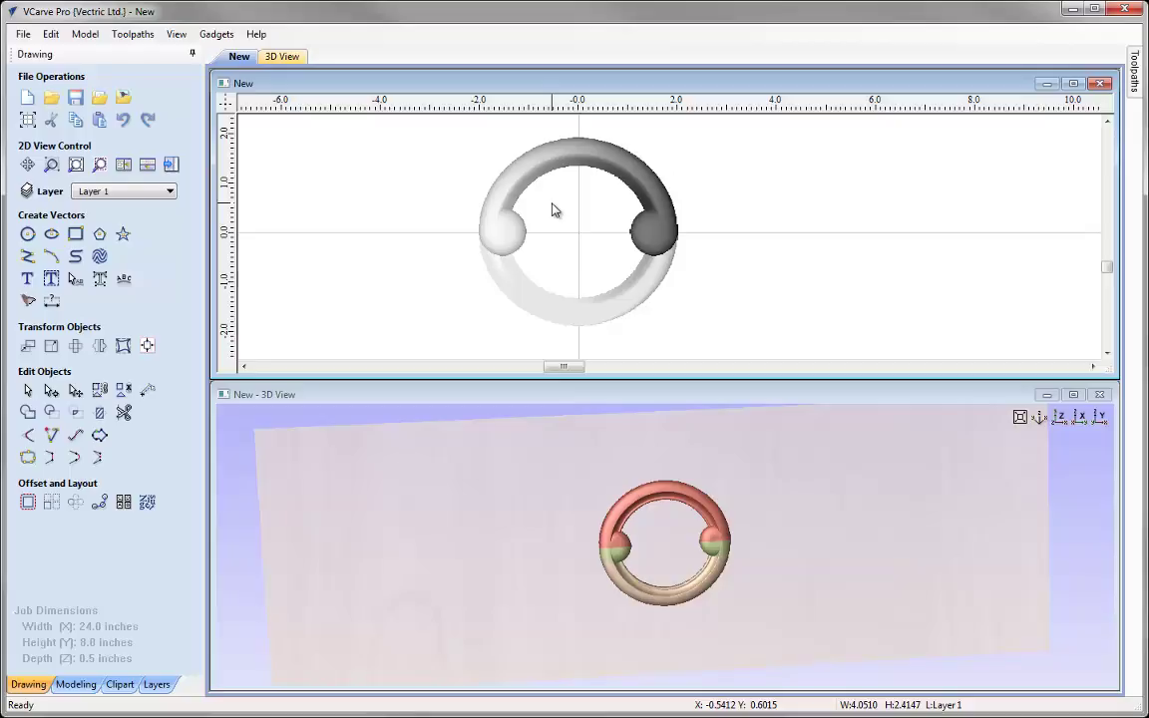
left_click(555, 209)
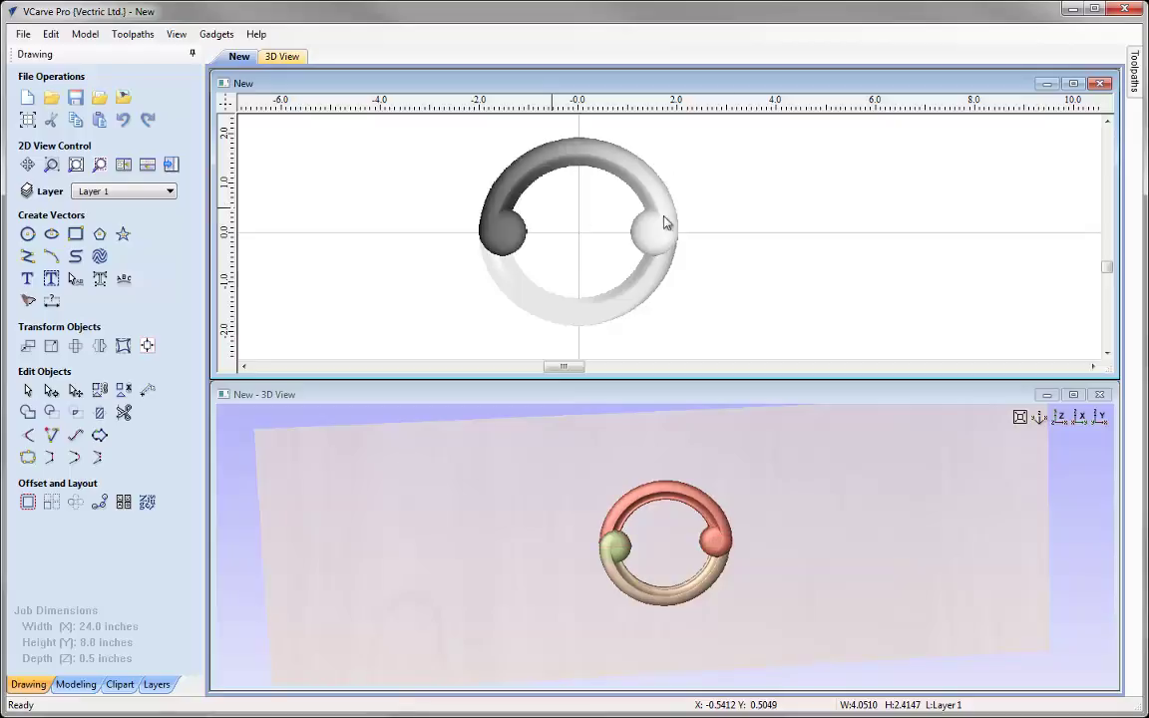
left_click(786, 288)
left_click_drag(612, 545, 643, 618)
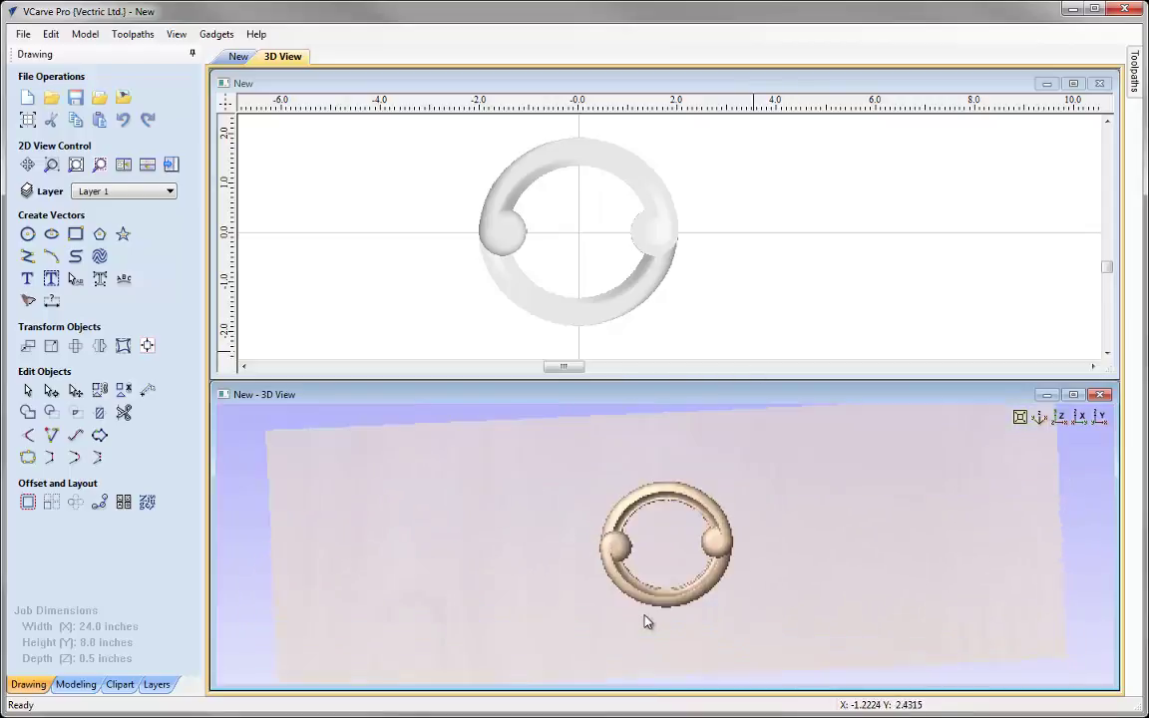
Array both scrolls of the ring in 1 row and 7 columns with an X offset of 4.1396/2 inches.
left_click(791, 287)
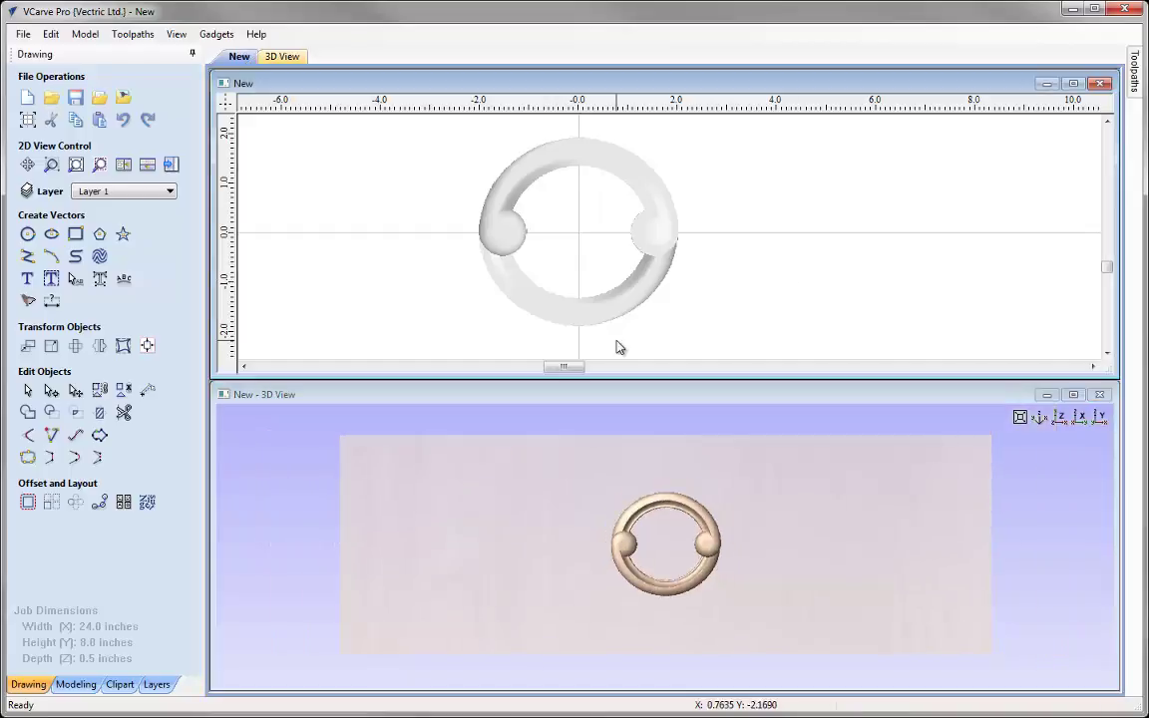
left_click(602, 317)
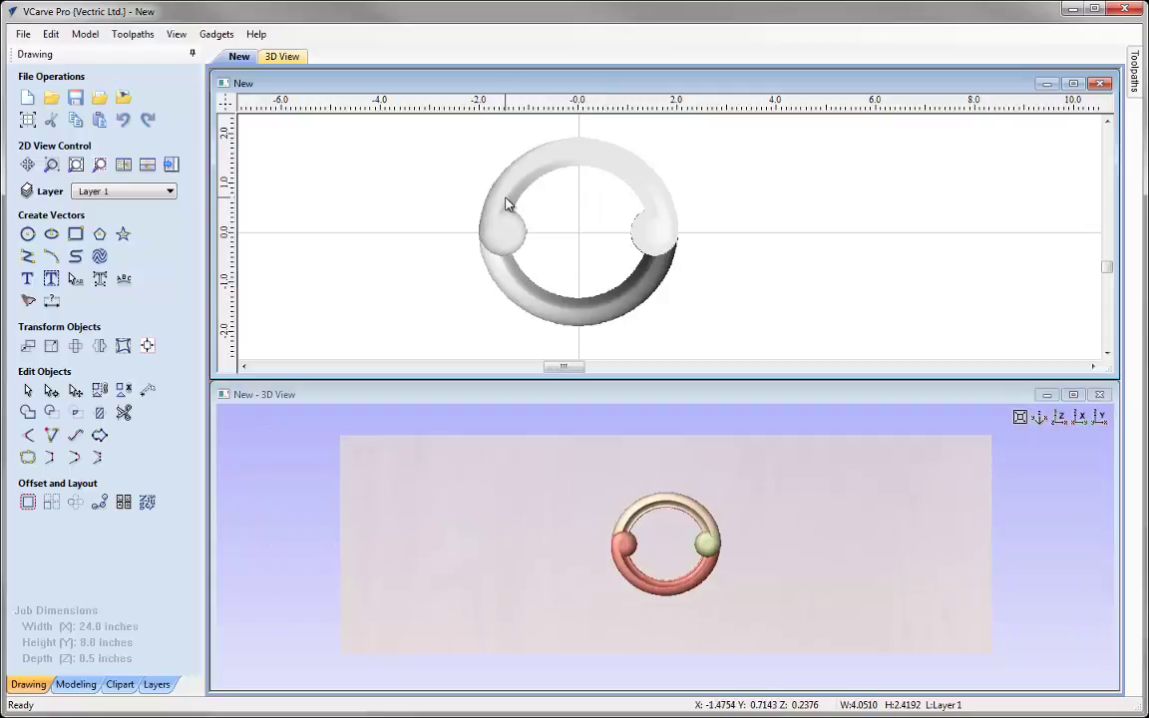
left_click(505, 203, "shift")
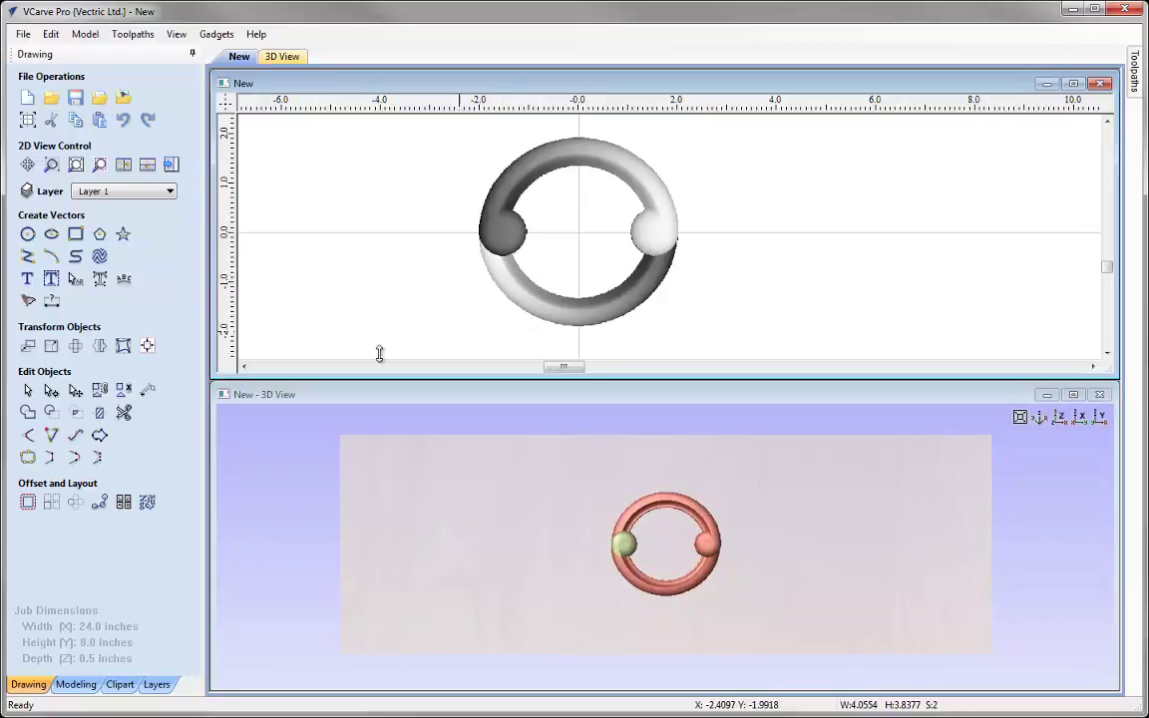
left_click(51, 504)
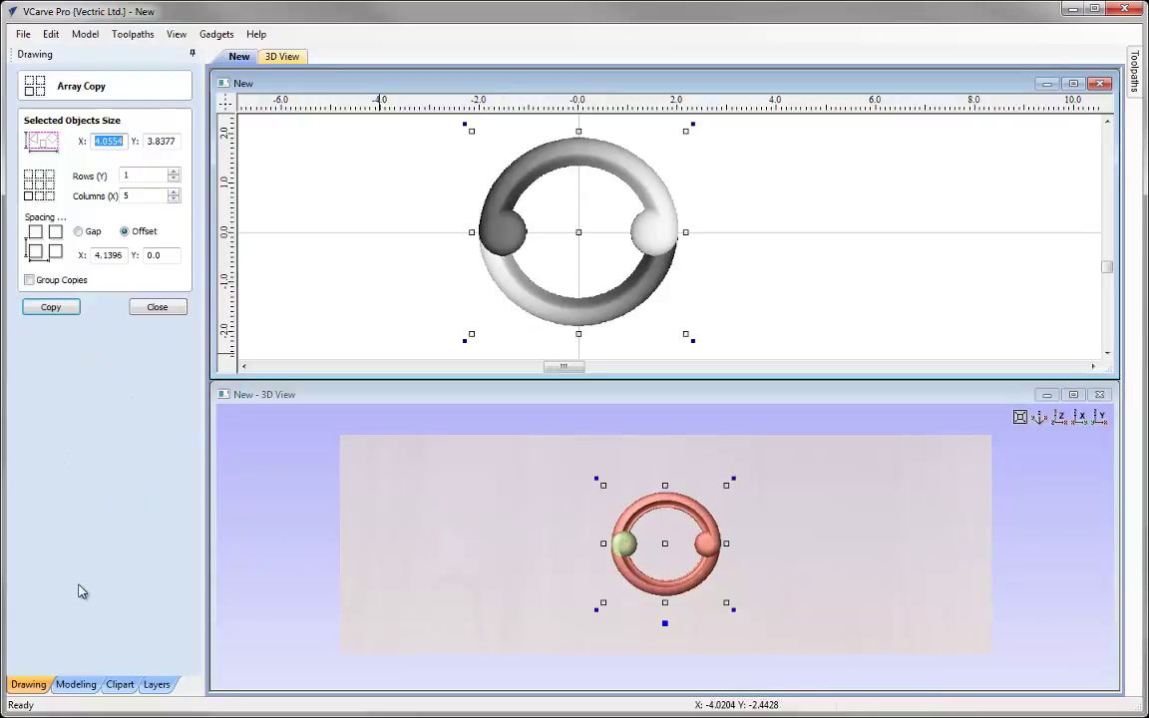
left_click(123, 231)
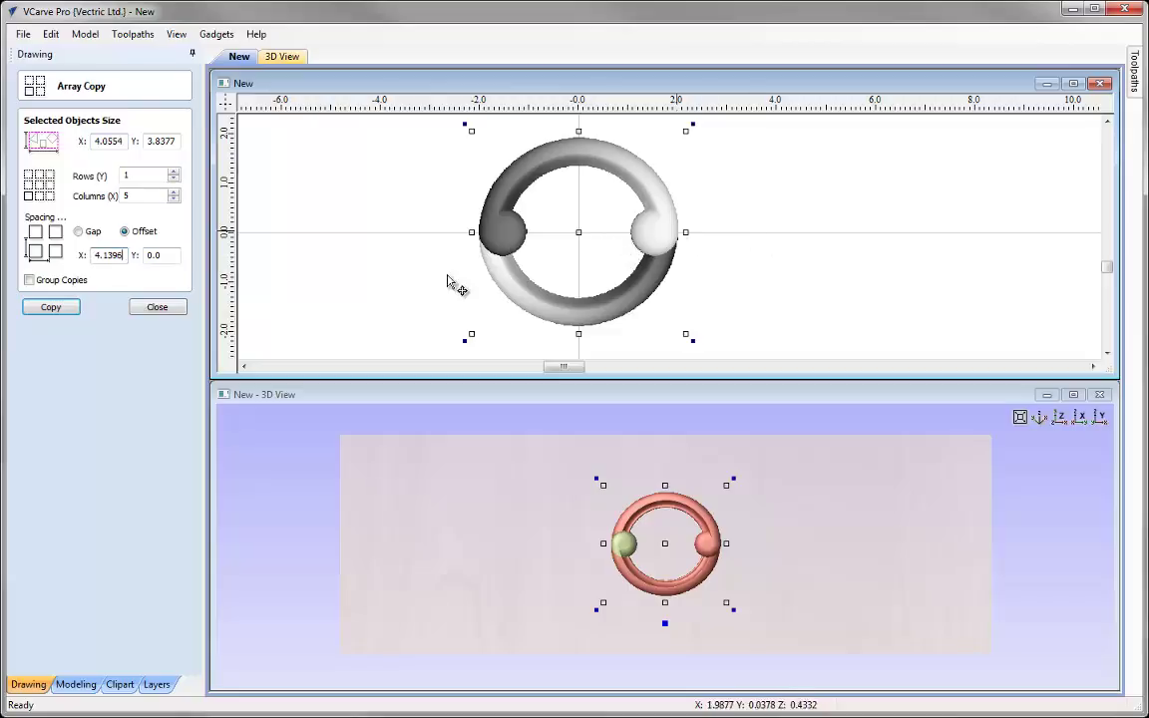
left_click(112, 258)
type("/2")
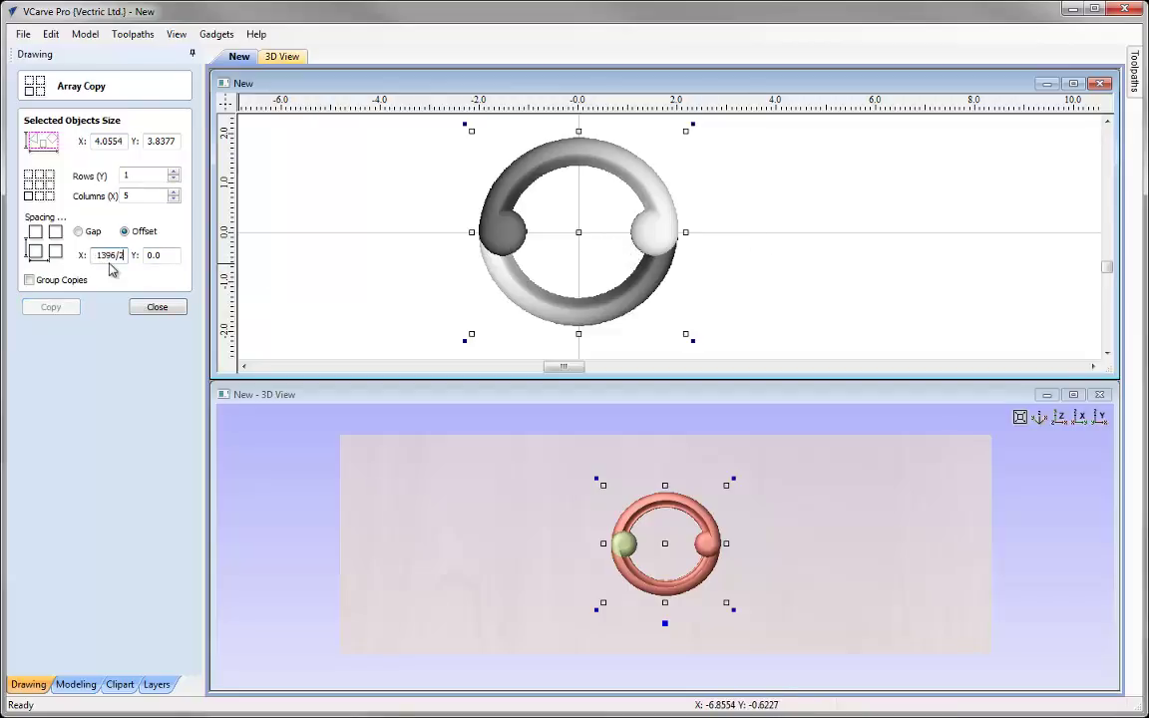
key("Tab")
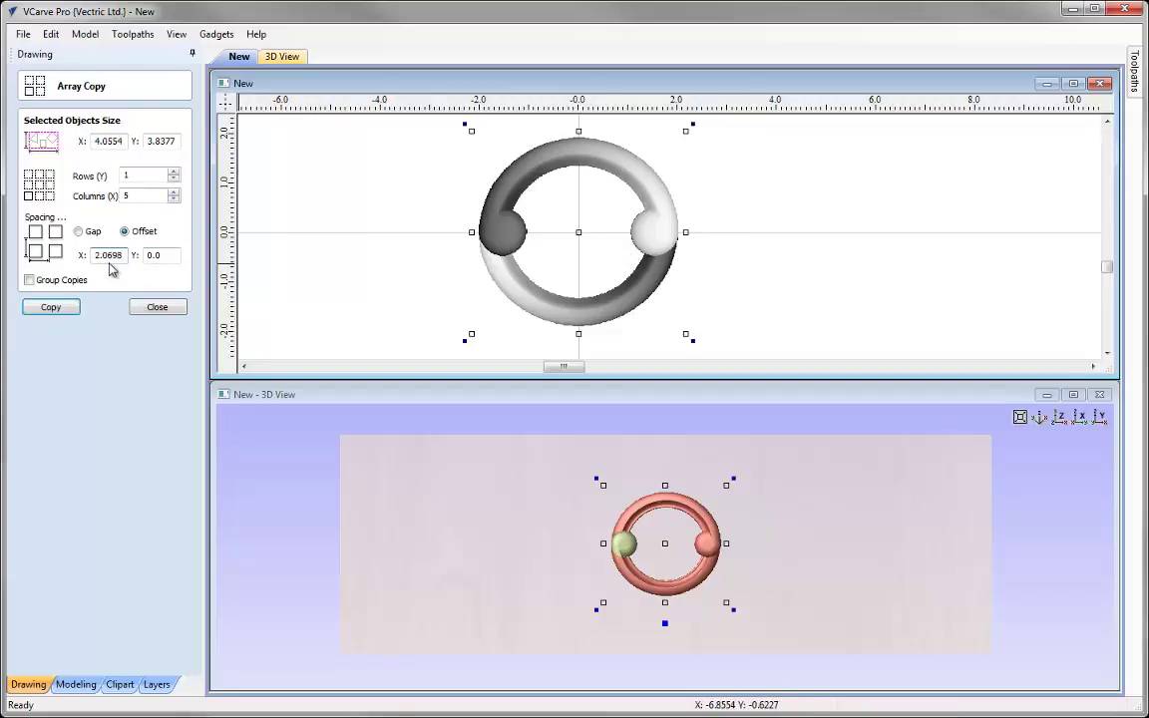
left_click(174, 192)
left_click(173, 191)
left_click(51, 305)
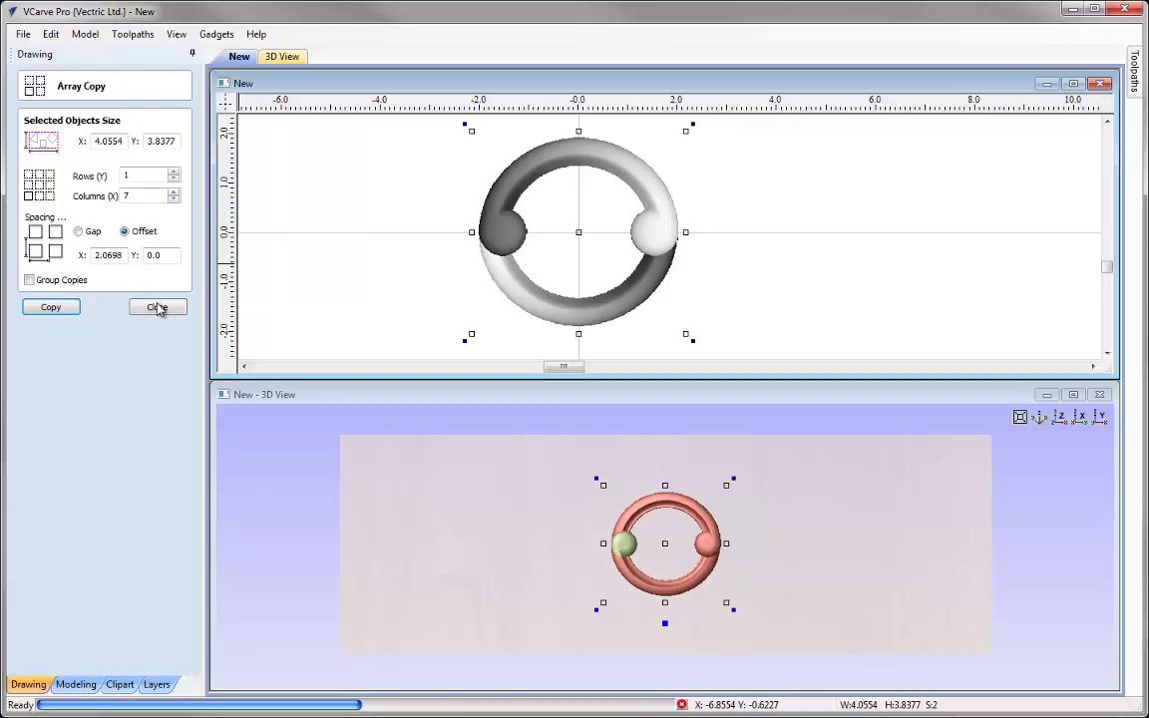
left_click(157, 308)
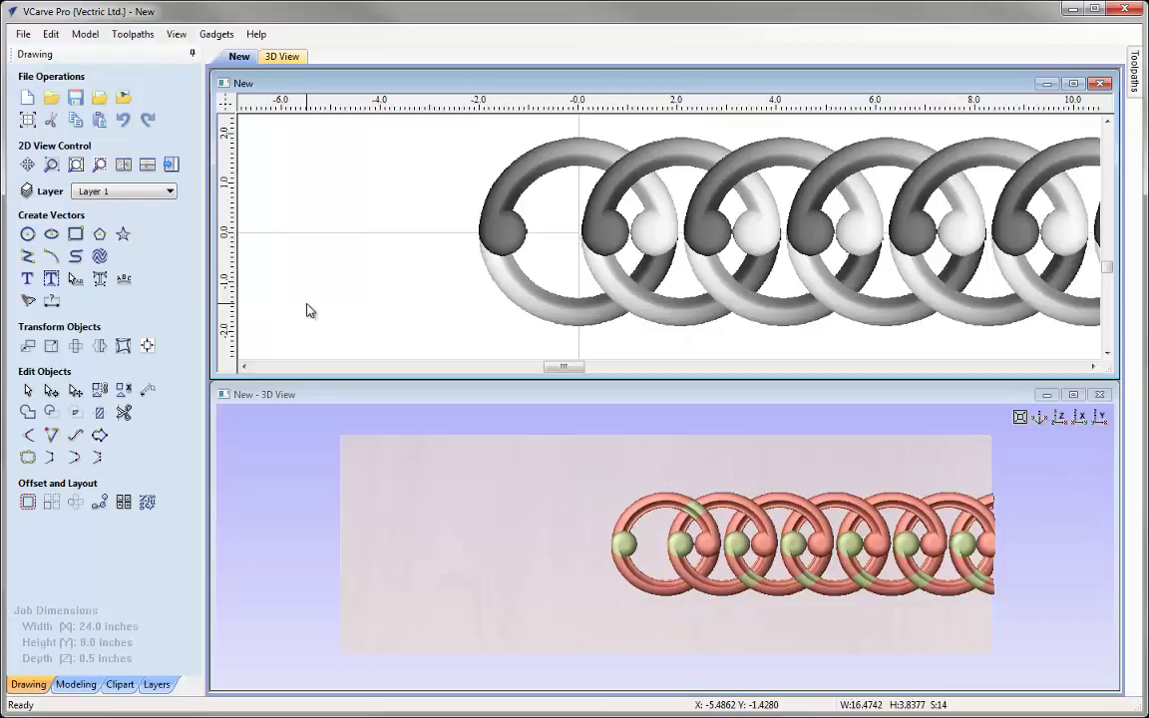
Center the row of overlapping rings in the job, deselect it, and examine the interwoven overlaps in 3D.
key("F9")
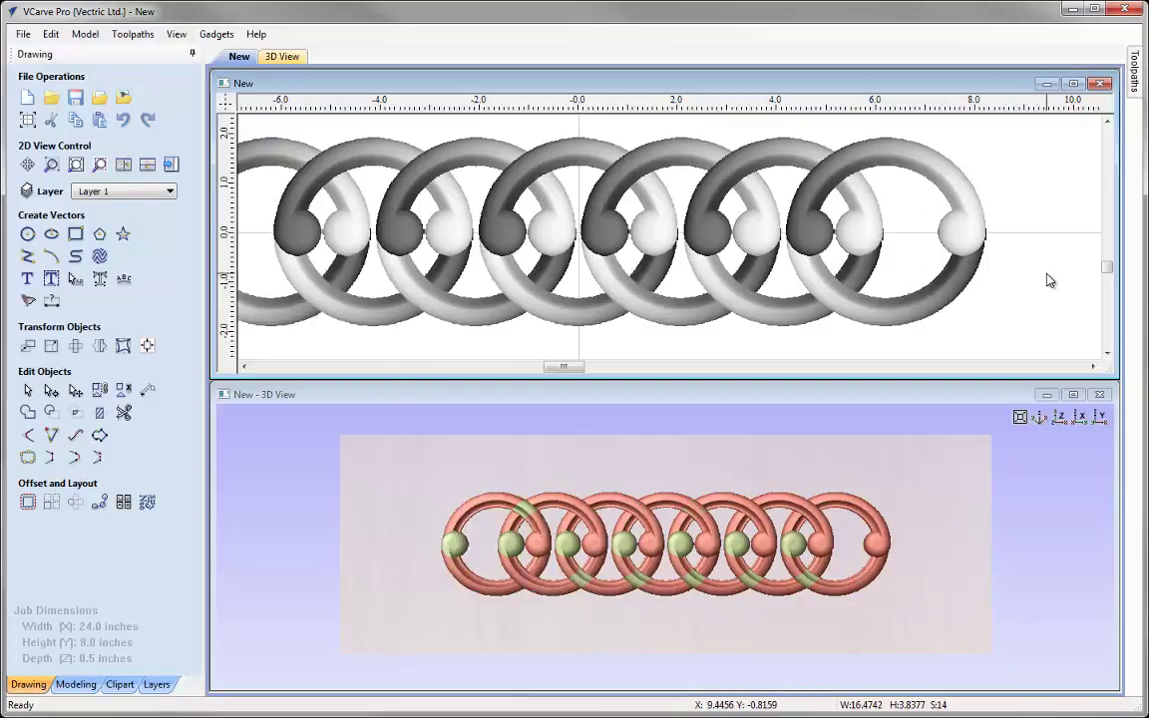
key("Escape")
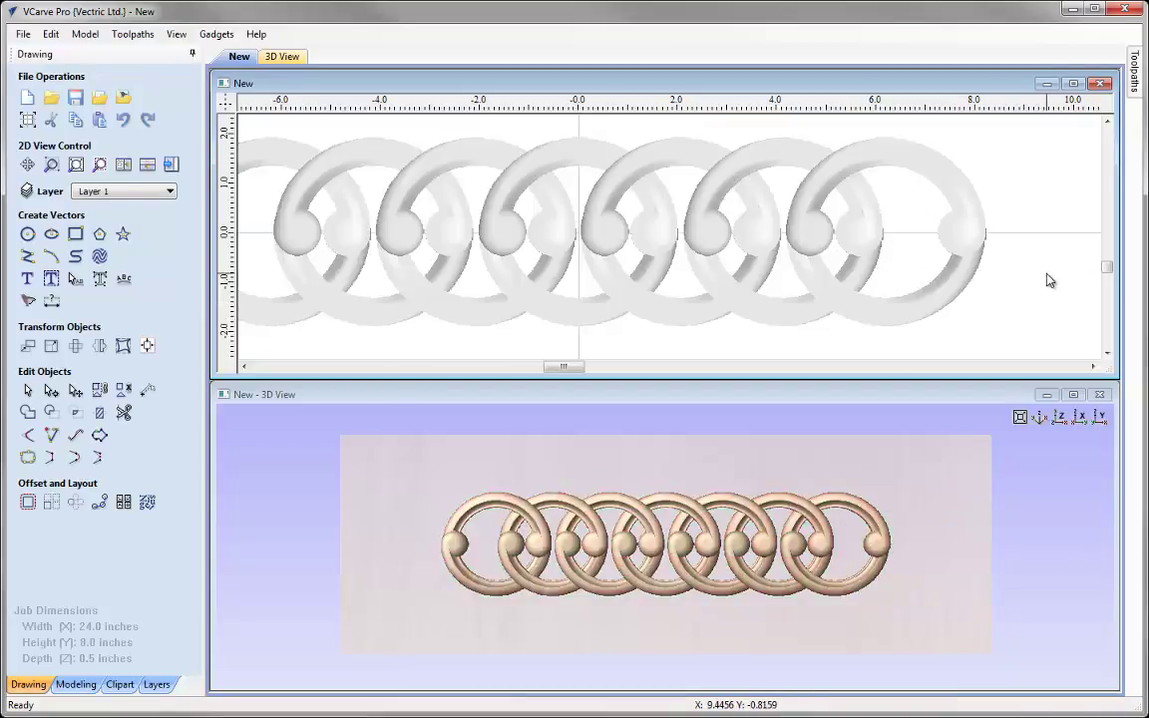
left_click_drag(792, 684, 635, 478)
scroll(635, 478, "up", 6)
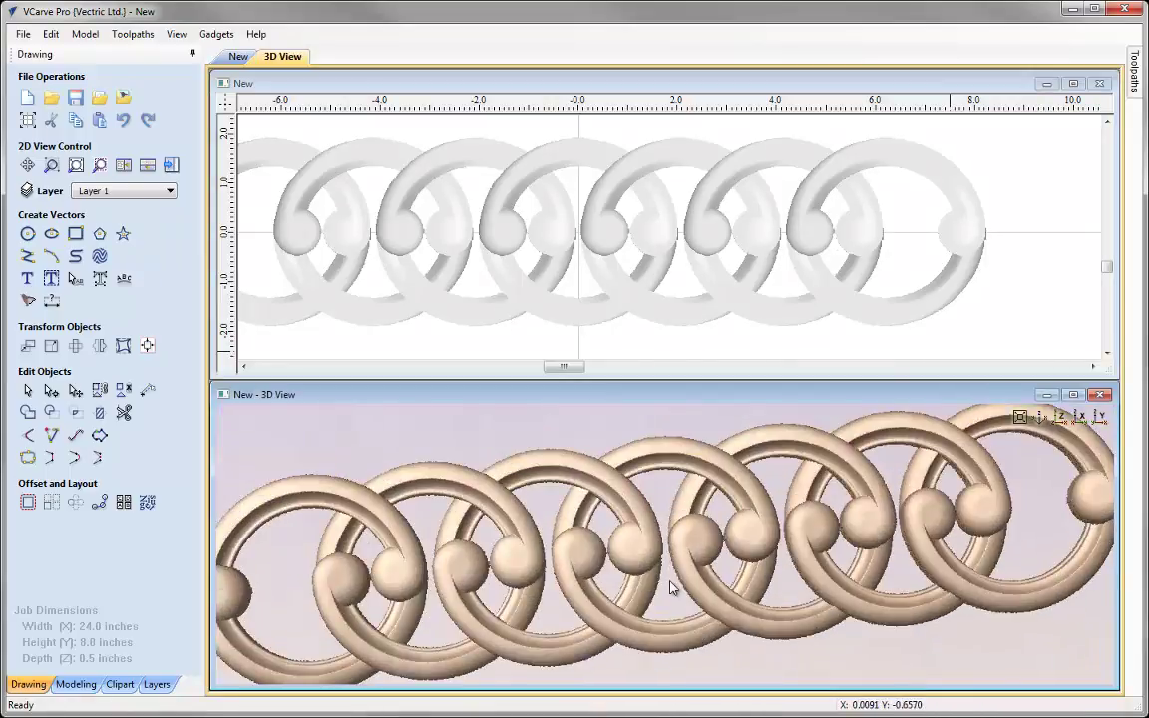
left_click_drag(617, 566, 865, 418)
scroll(864, 582, "down", 5)
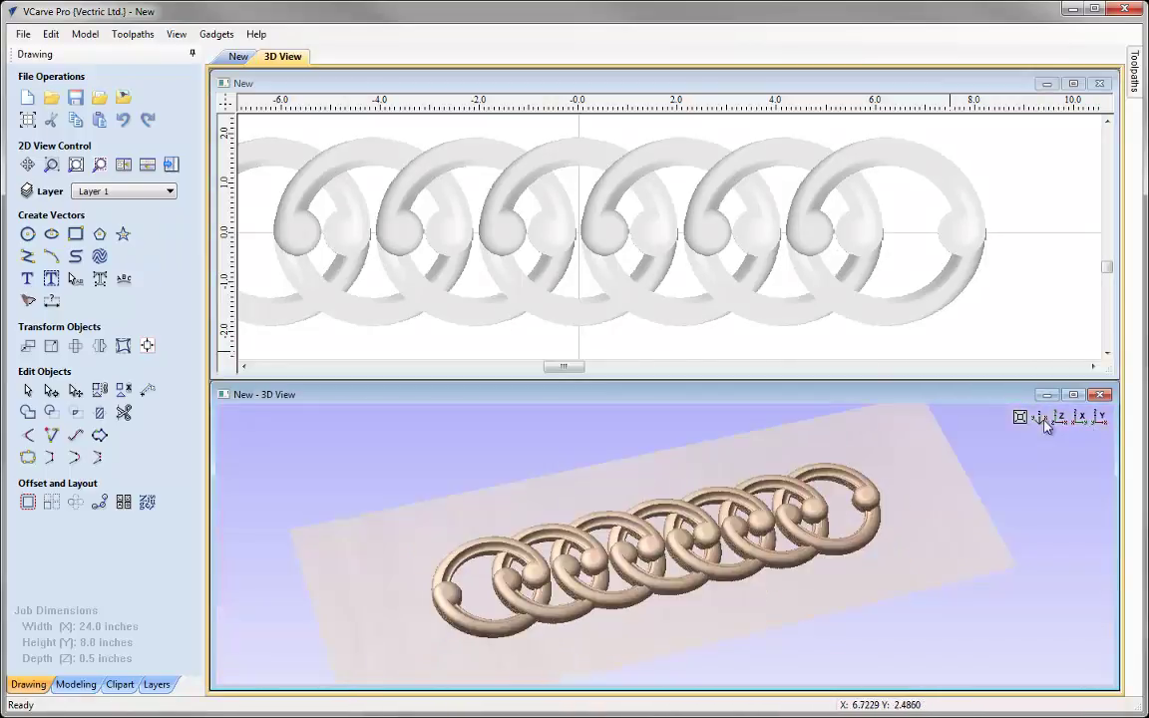
left_click_drag(863, 582, 716, 590)
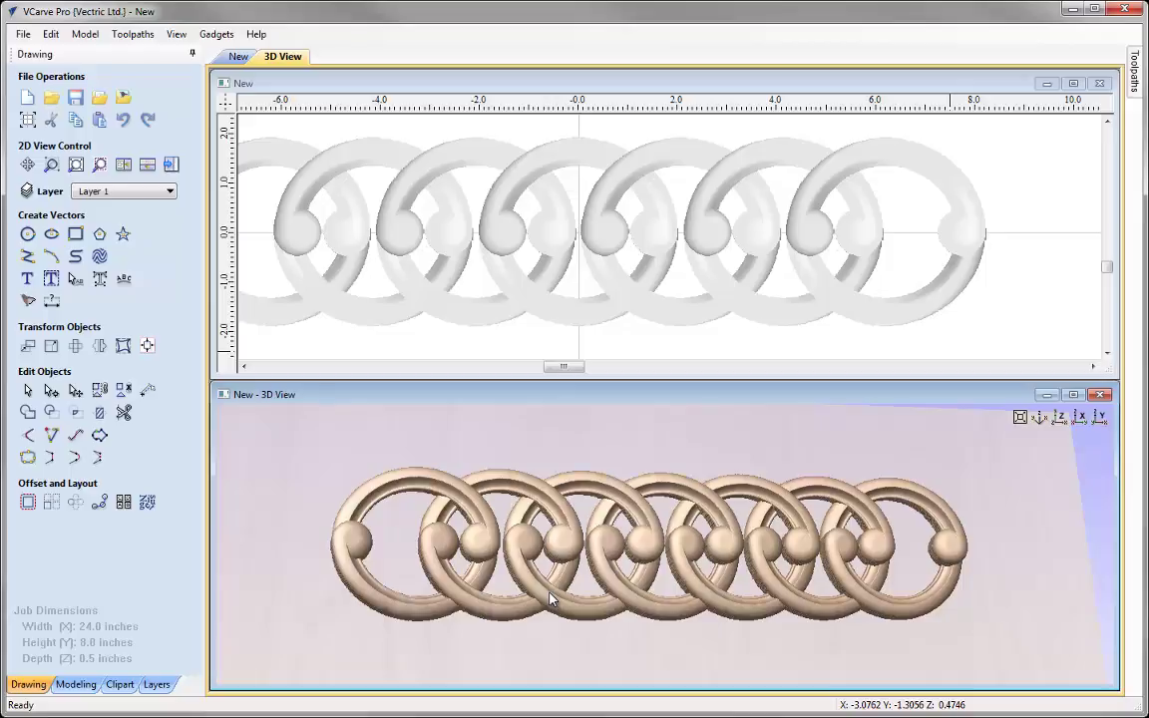
Save the job under the file name Linear_Symmetry in the Flourish_Assembly_FILES folder.
left_click(21, 33)
left_click(52, 105)
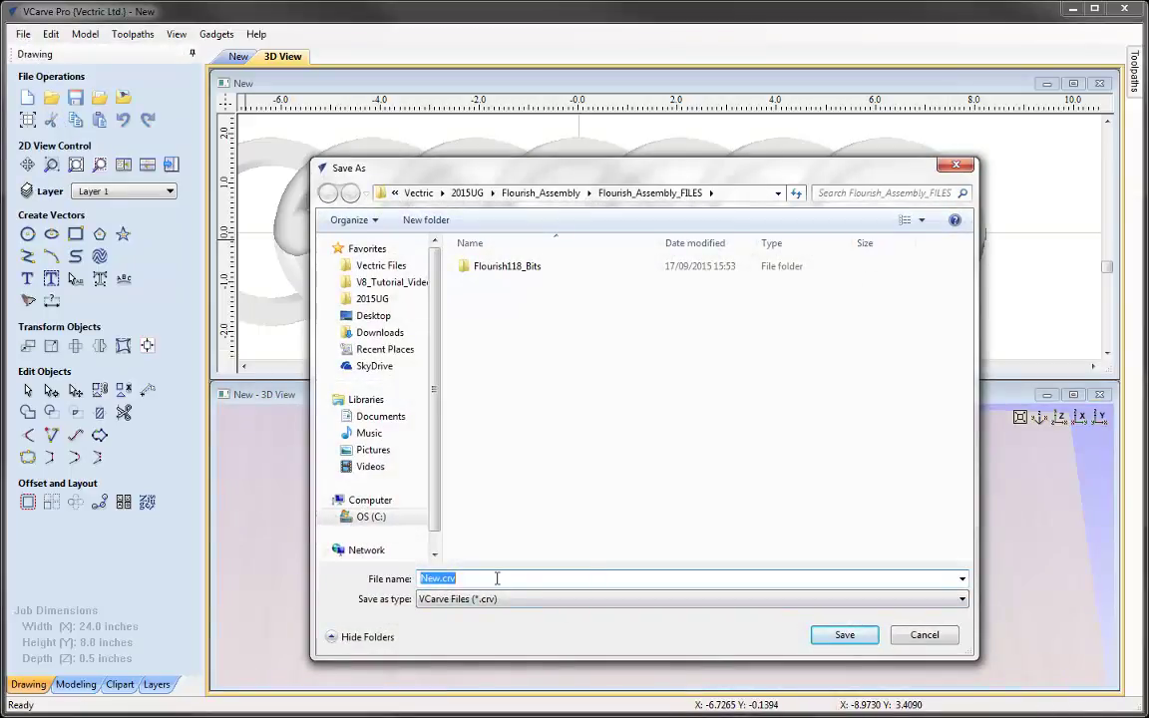
type("Linear")
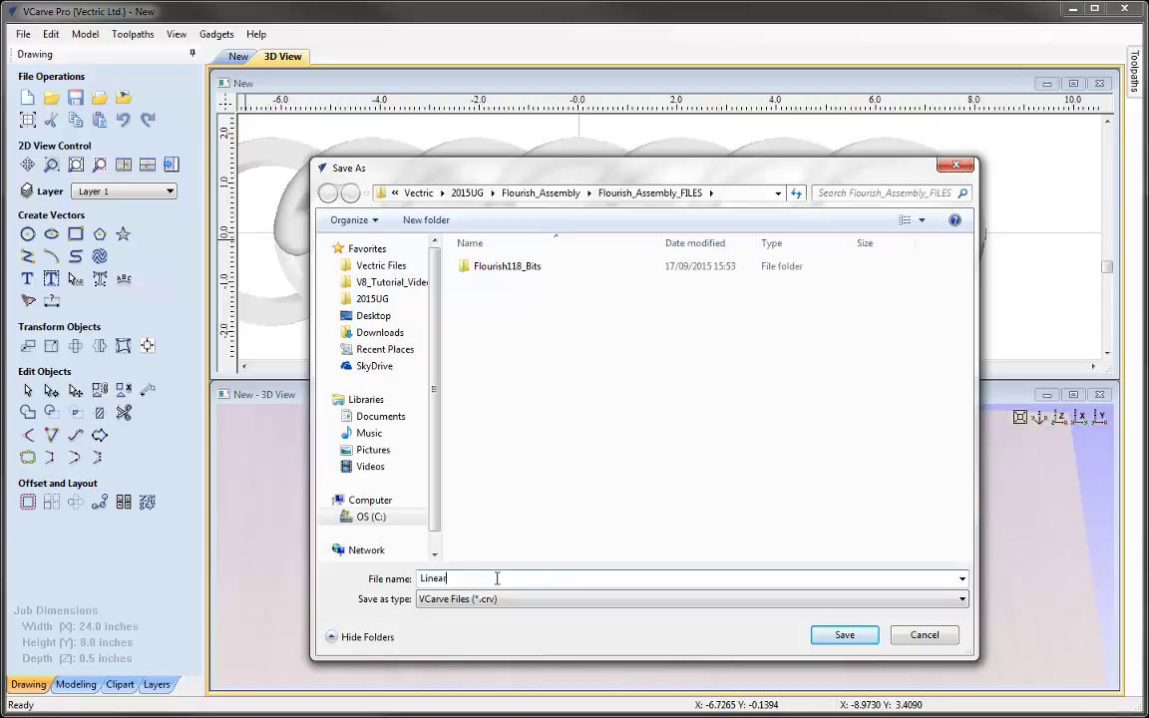
type("_S")
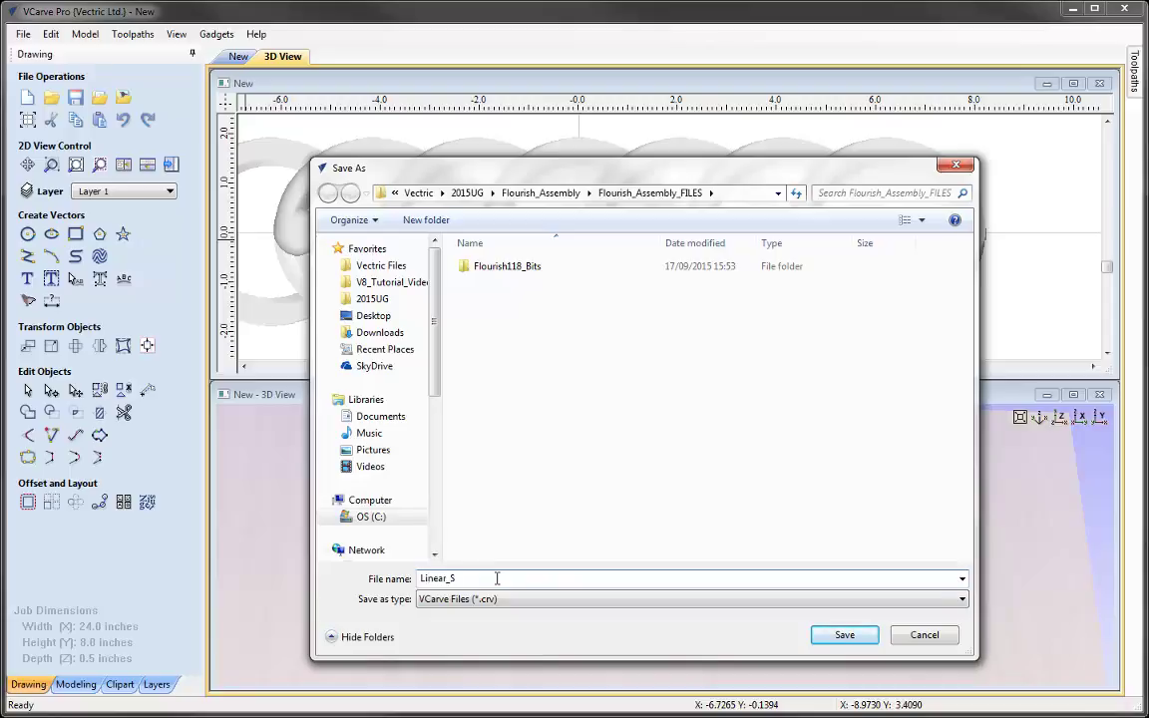
type("ymmetry")
left_click(842, 636)
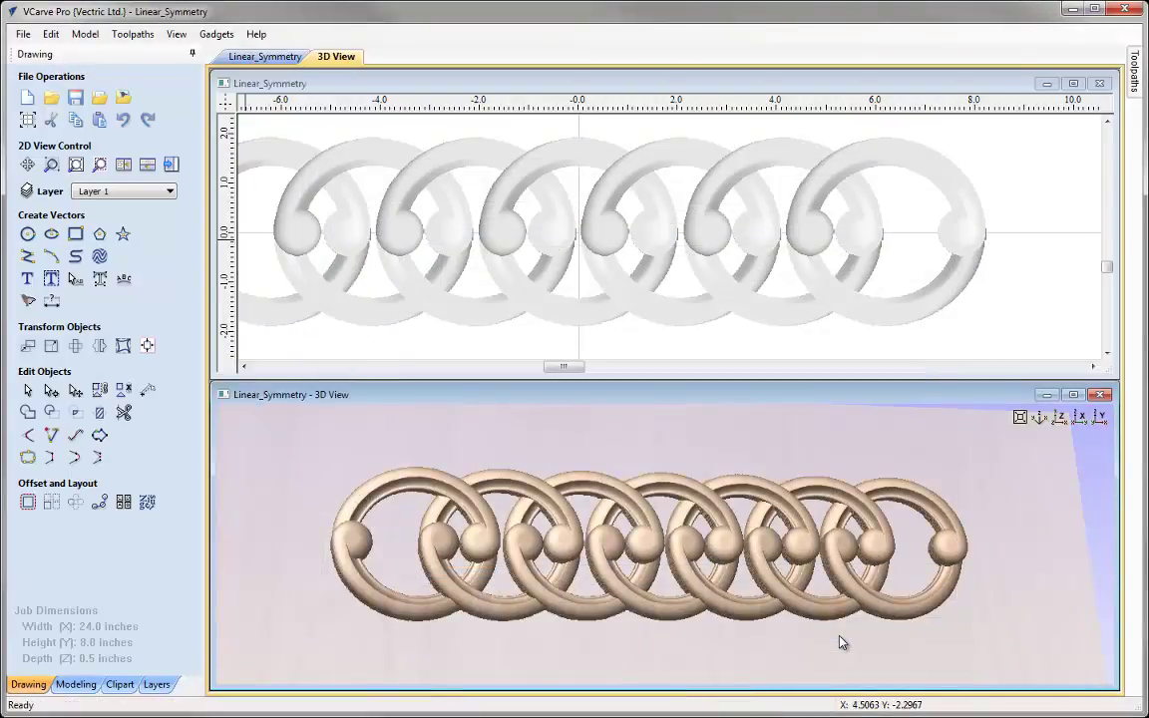
Create a new job 12 inches wide and 12 inches high.
left_click(27, 97)
double_click(131, 117)
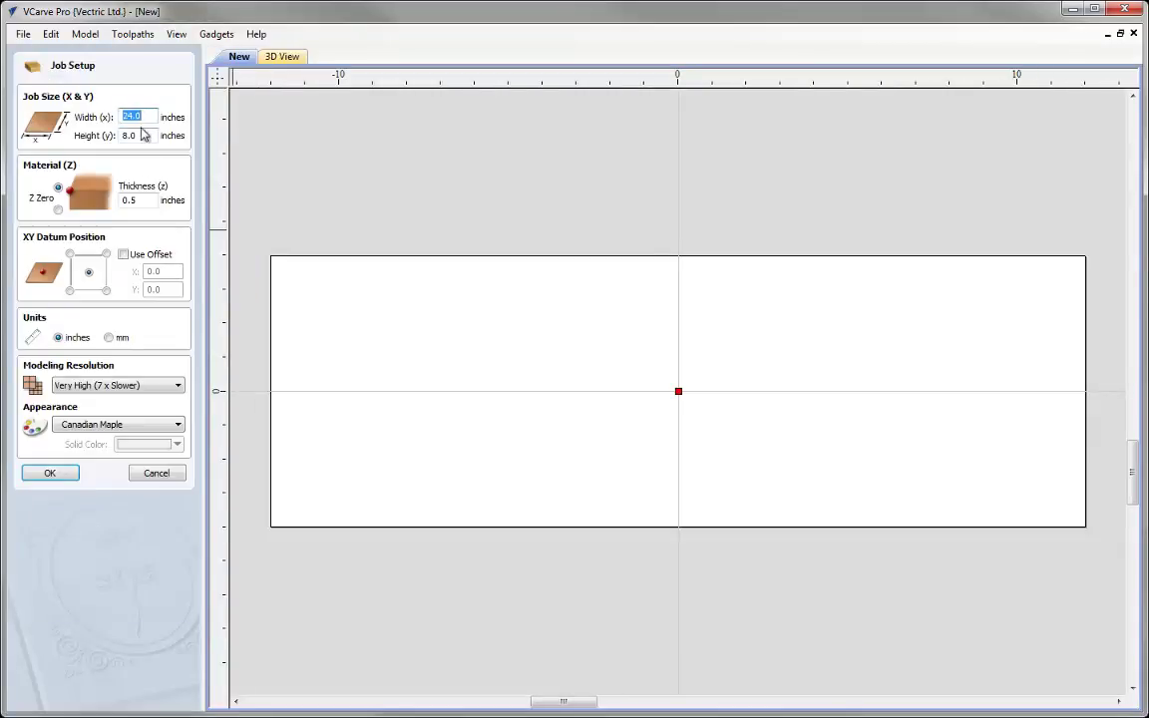
type("12")
double_click(130, 136)
type("12")
key("Tab")
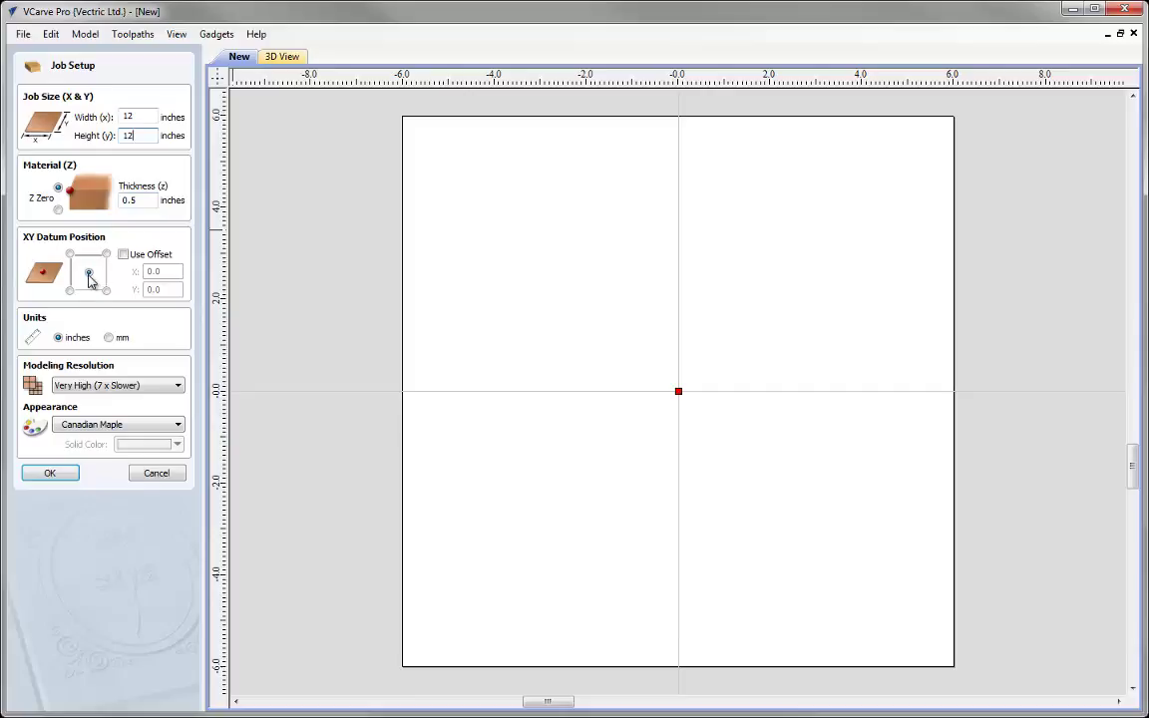
left_click(44, 473)
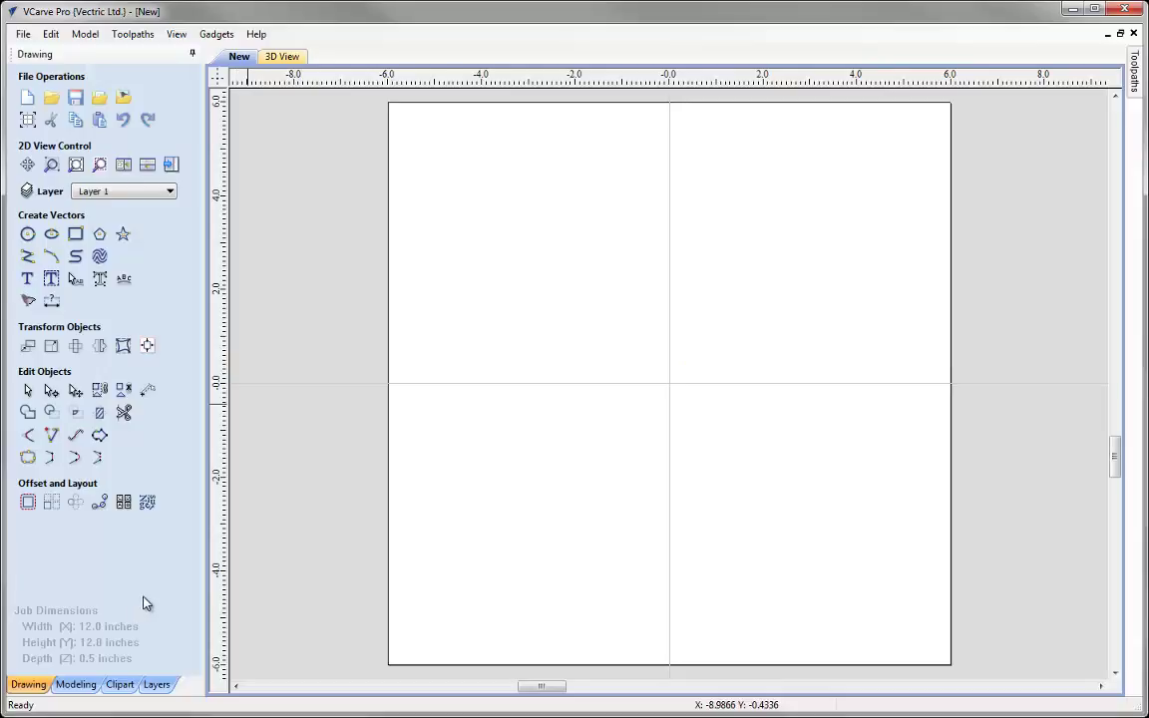
Import the C-Scroll.v3m component into the new job and tile the 2D and 3D views side by side.
left_click(76, 684)
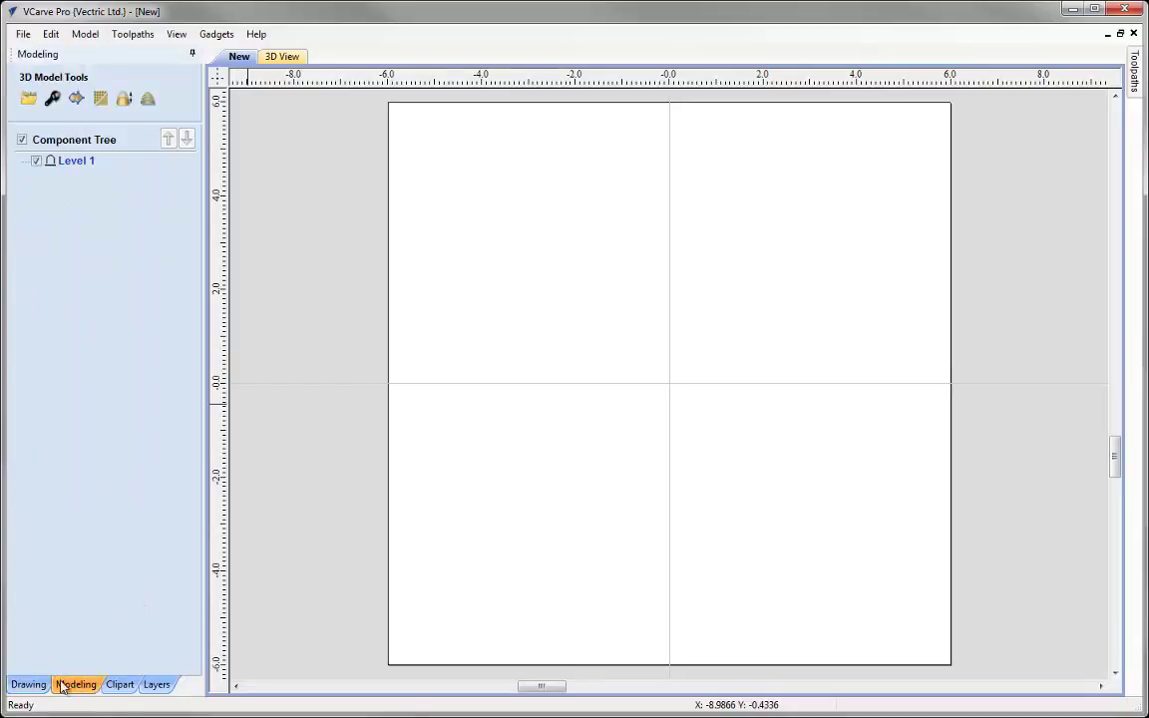
left_click(28, 98)
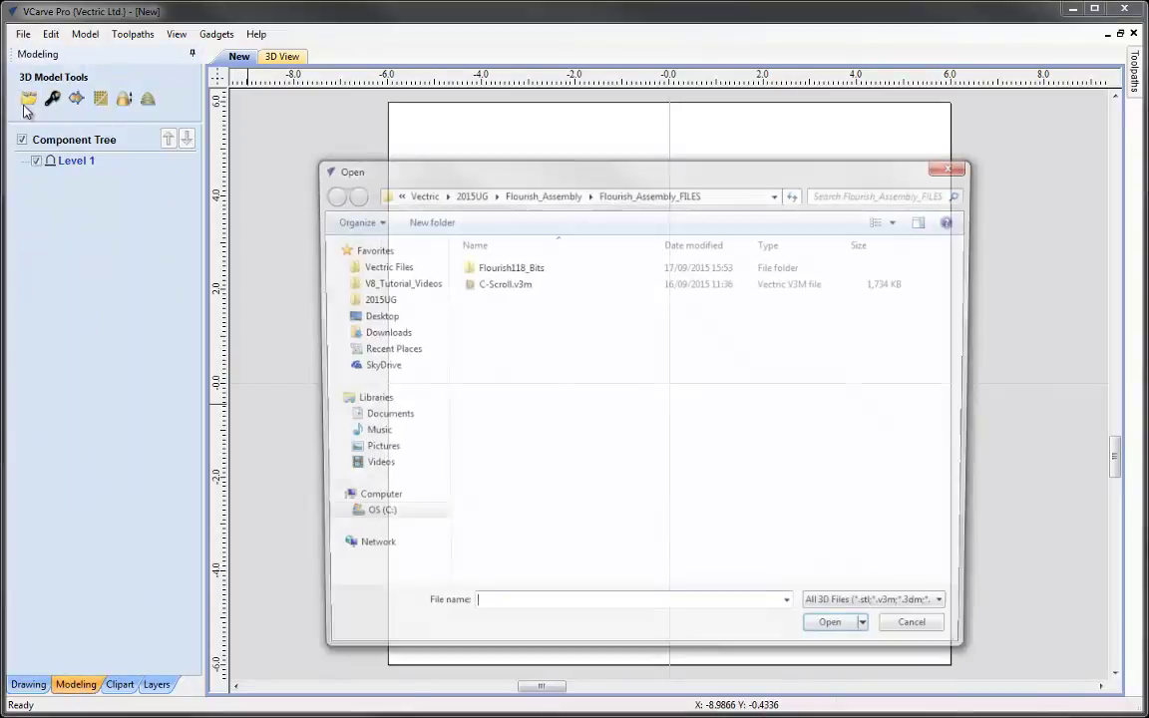
left_click(487, 283)
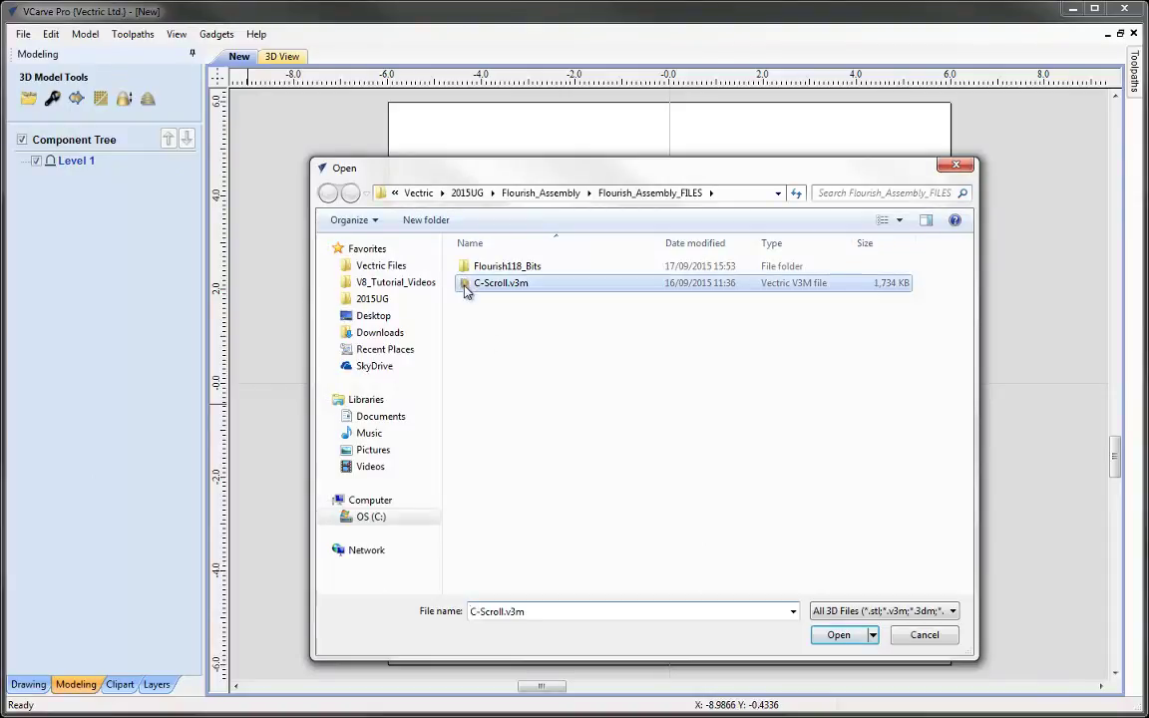
left_click(838, 635)
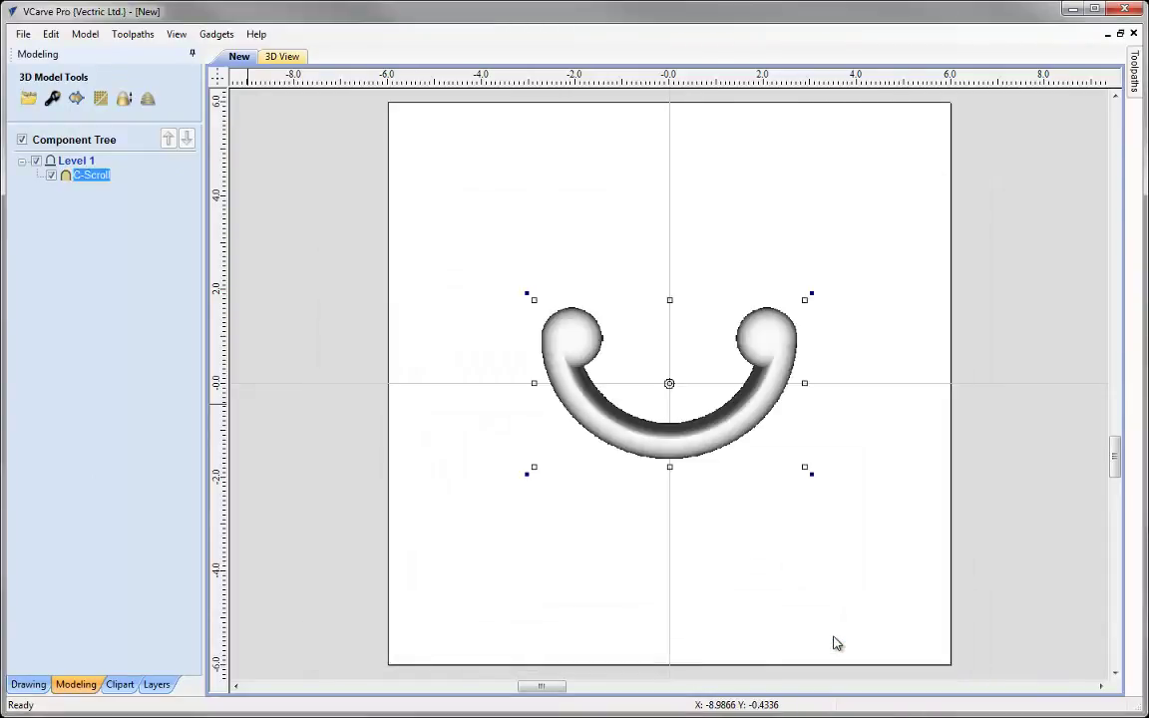
left_click(28, 682)
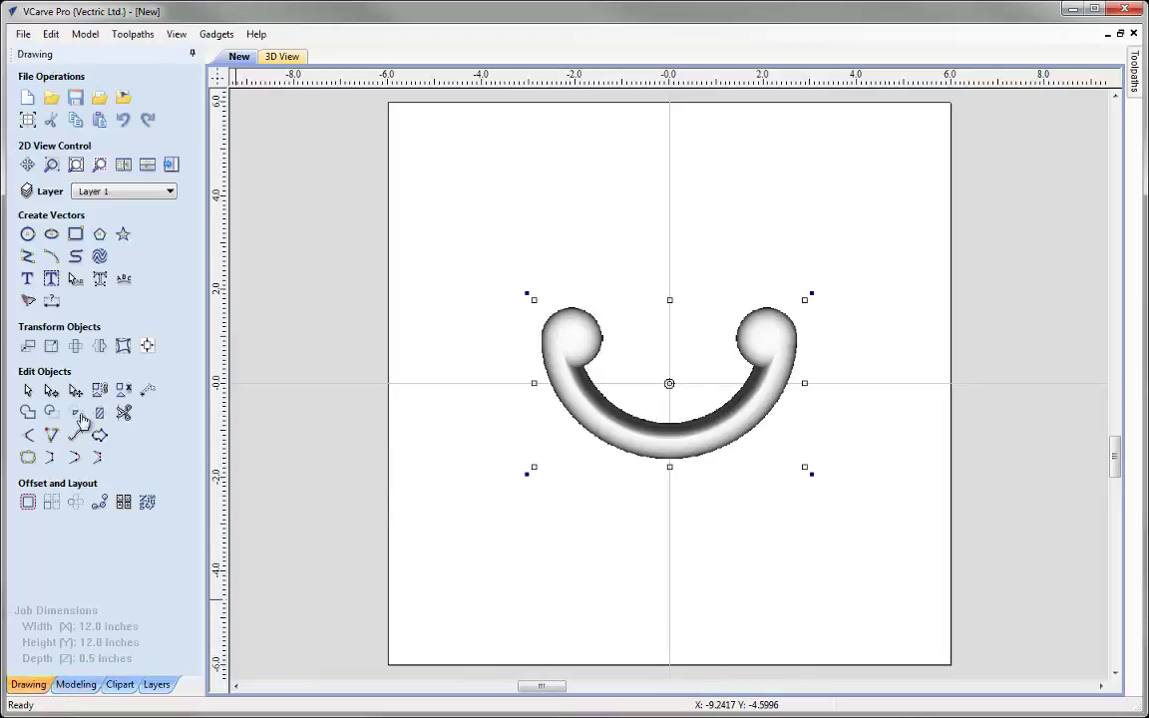
left_click(123, 166)
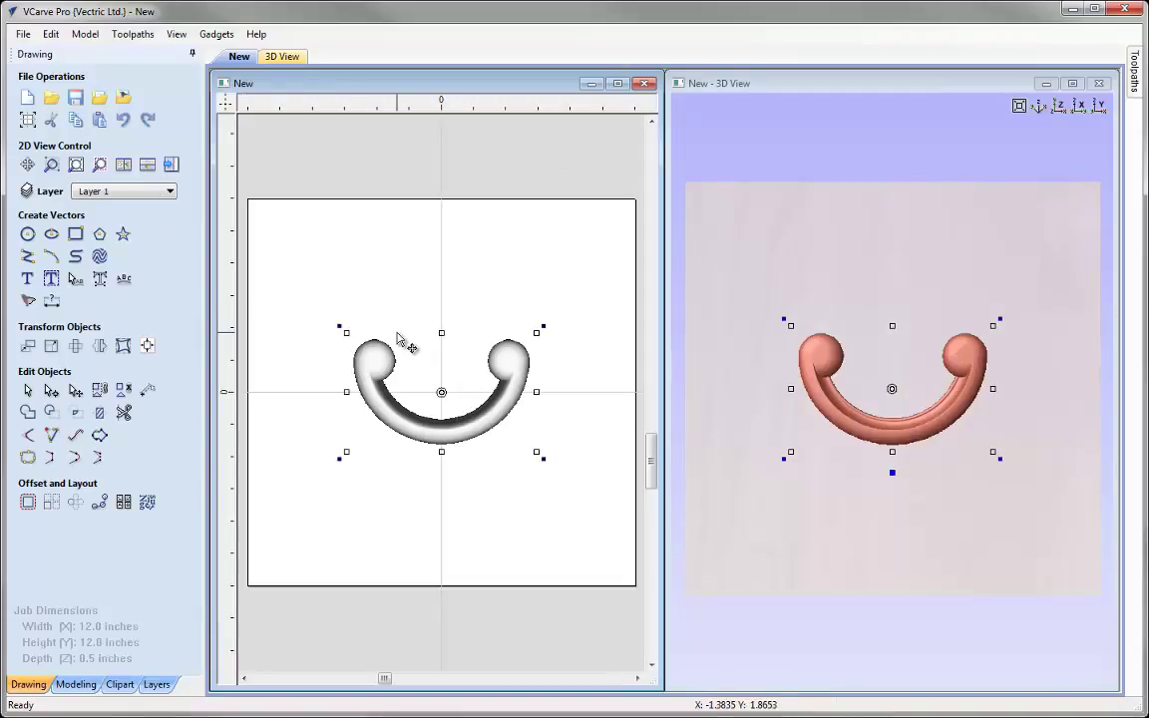
Rotate the C-Scroll in 45-degree steps until it opens to the right like a C, and move it straight up about 2.9 inches.
left_click(342, 321)
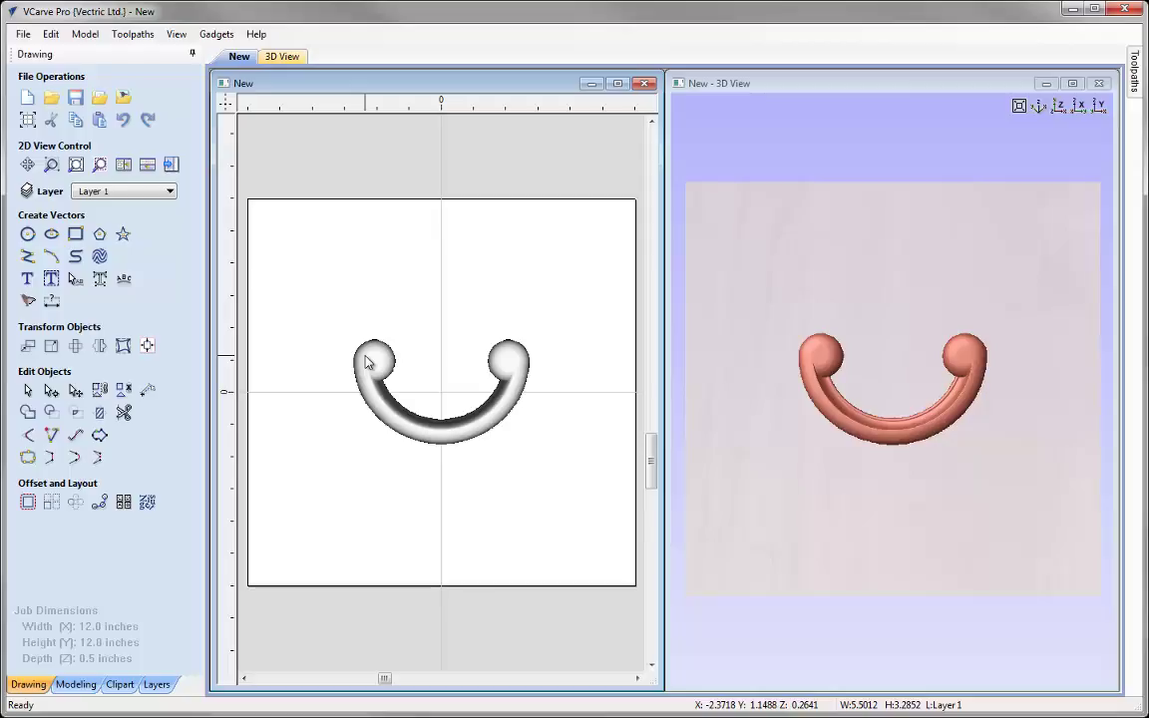
left_click(368, 362)
key("r")
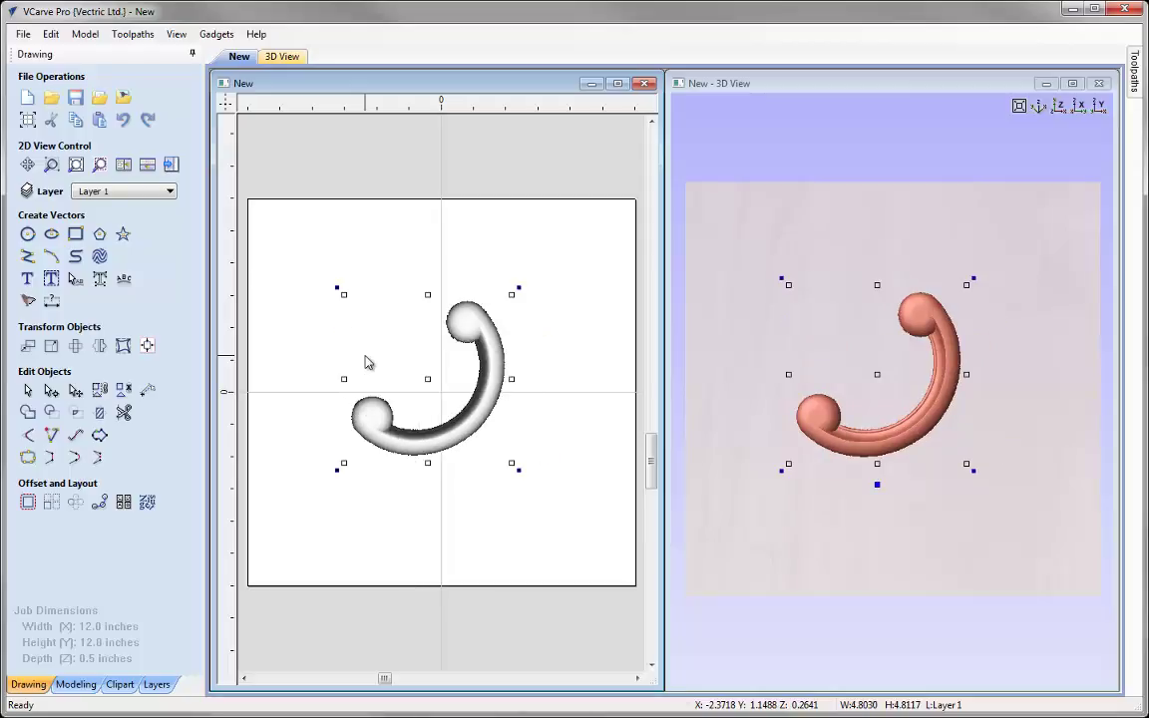
key("r")
key("r")
key("r")
key("r")
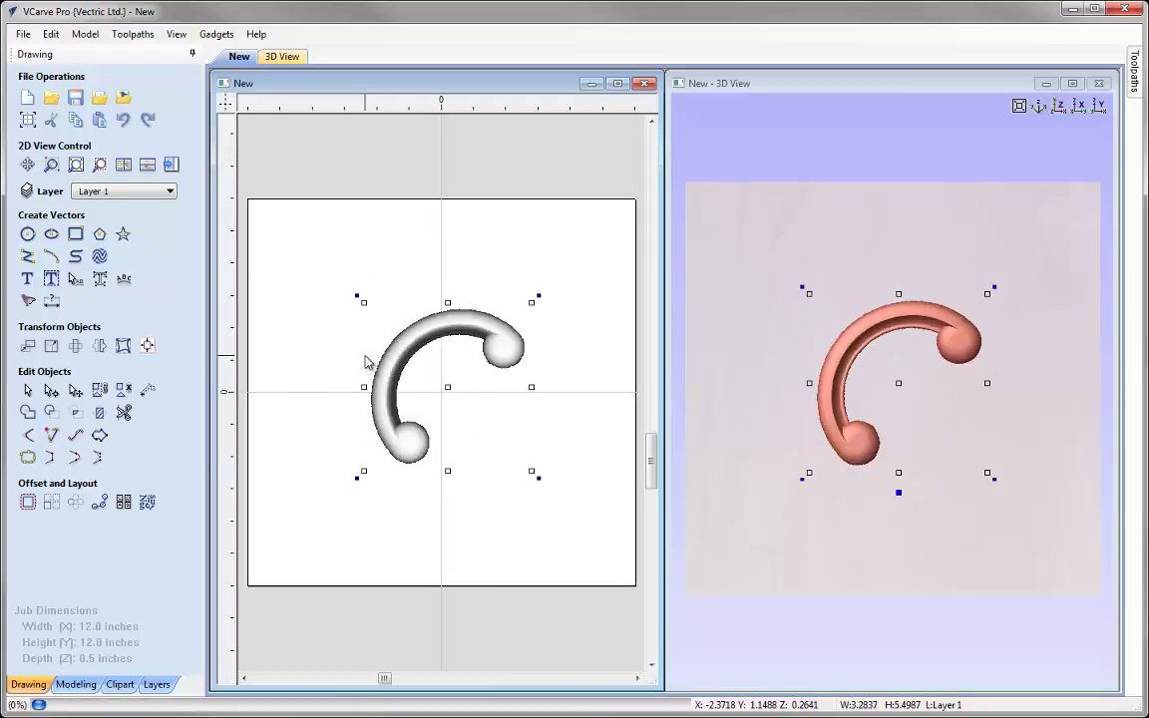
key("r")
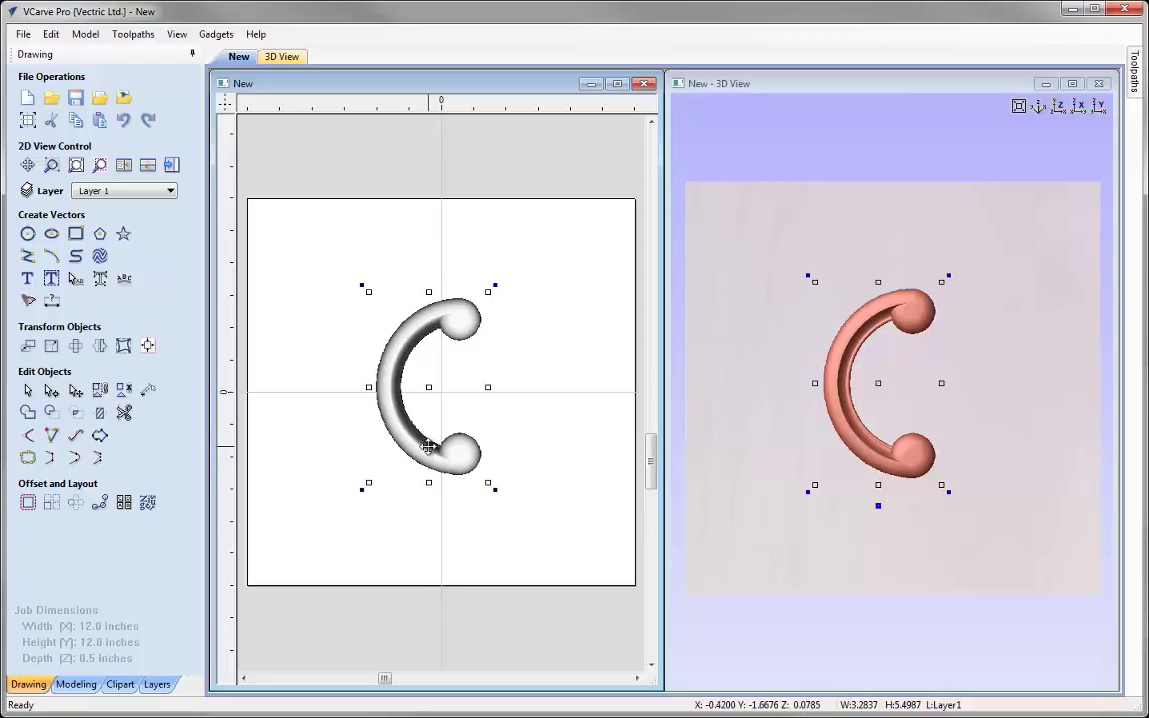
left_click(429, 367)
left_click_drag(430, 367, 430, 297)
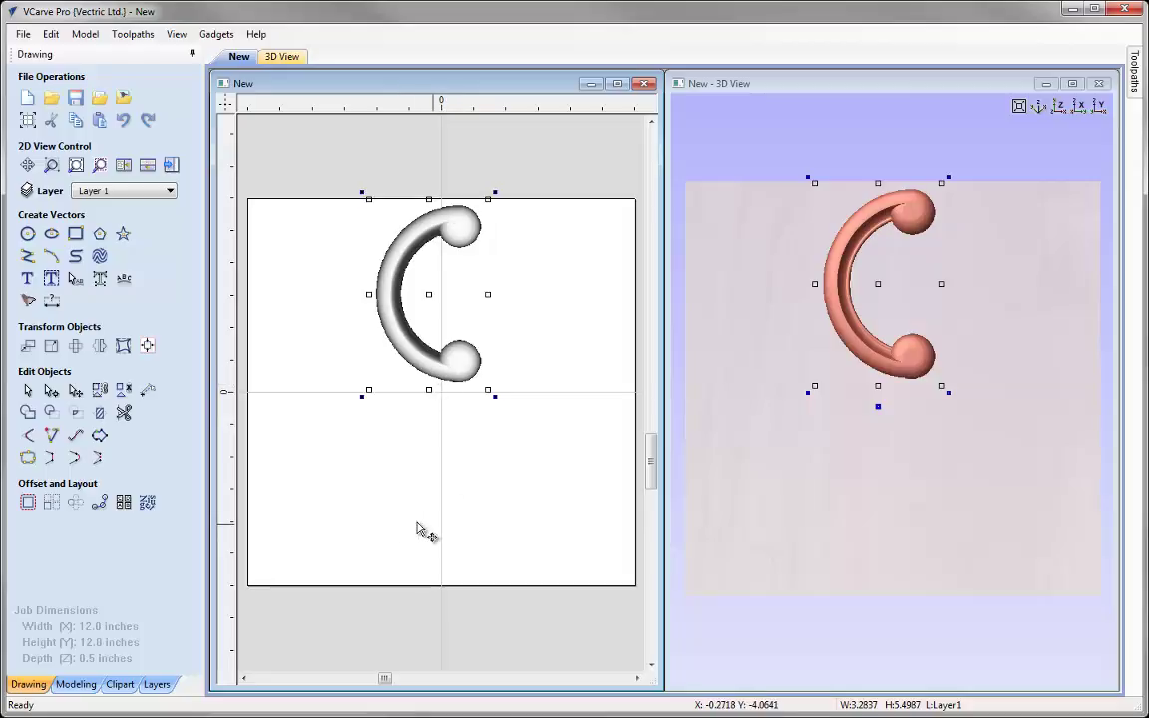
Try a circular copy of the C-Scroll with 3 items over a total angle of 360 degrees around rotation center X 0, Y 0.
left_click(75, 505)
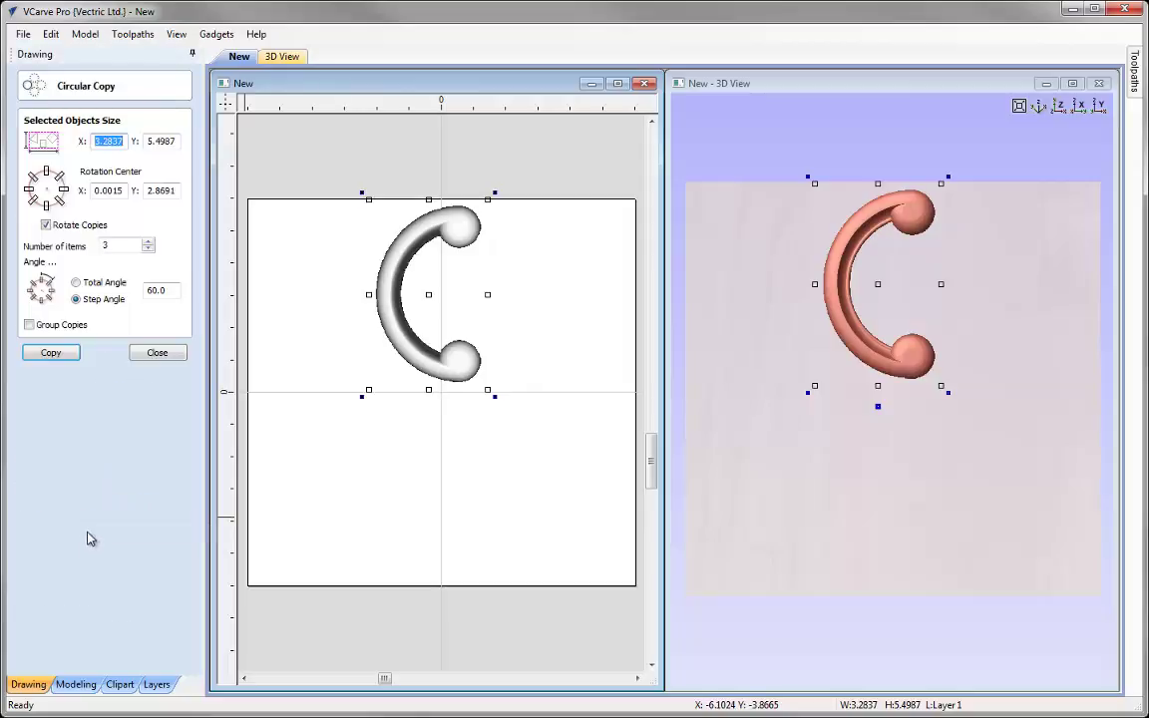
left_click(125, 190)
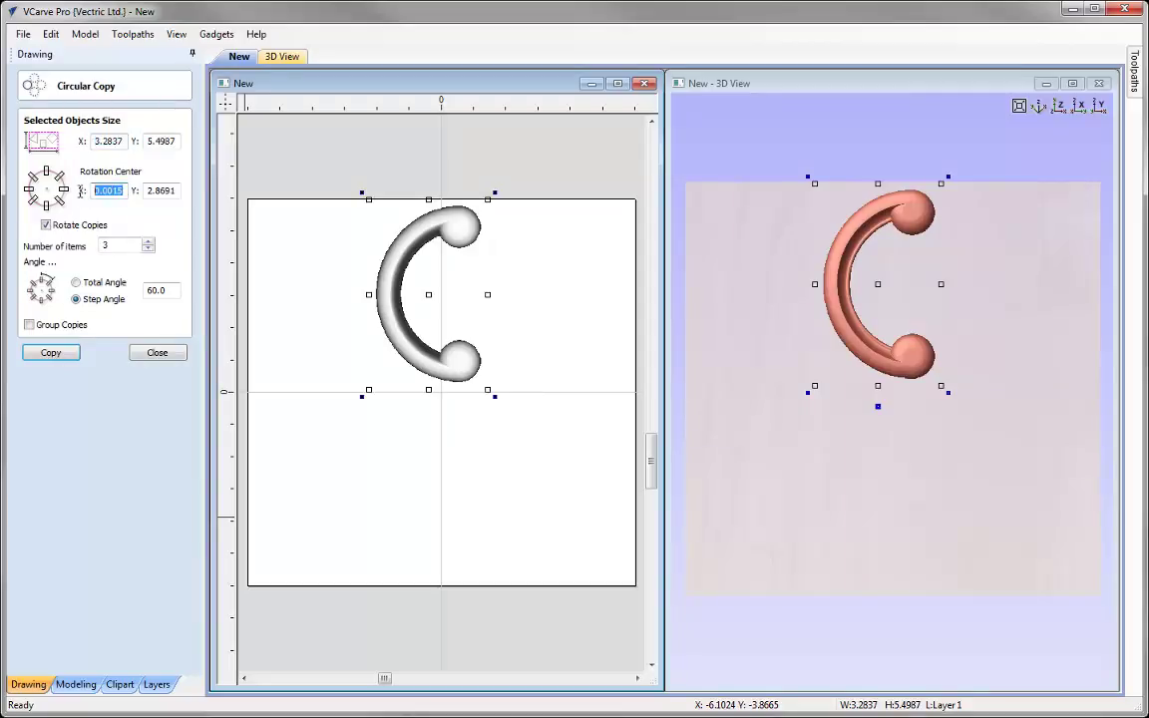
type("0")
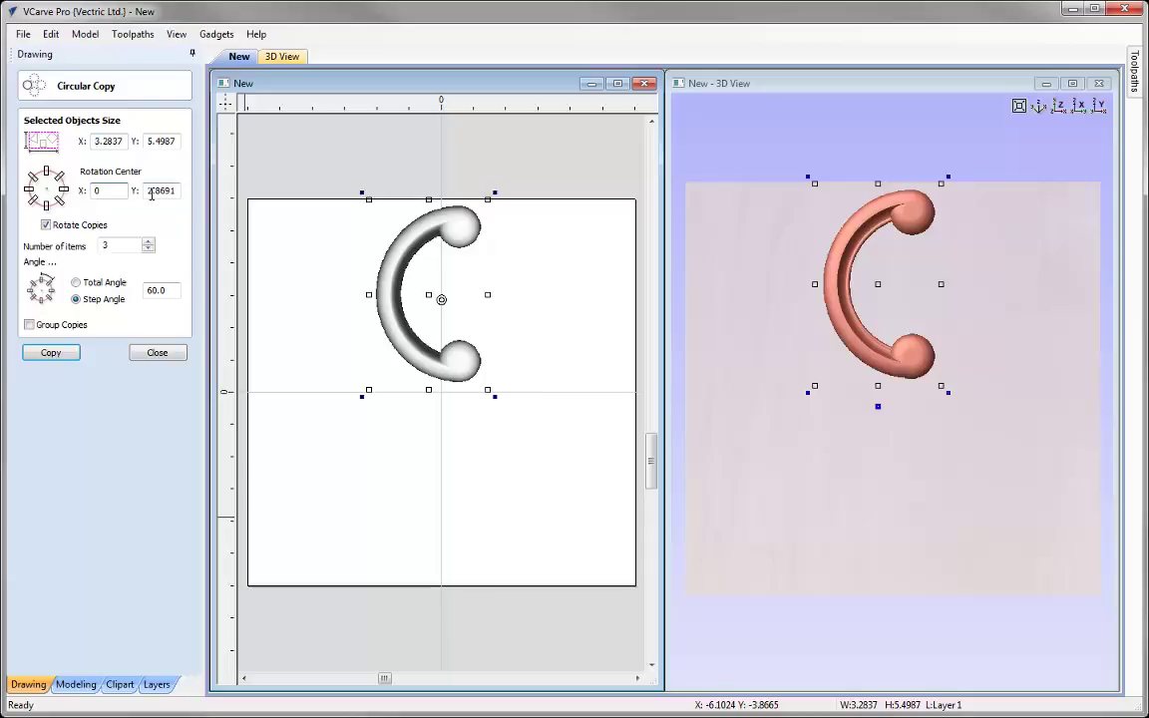
left_click(157, 189)
type("0")
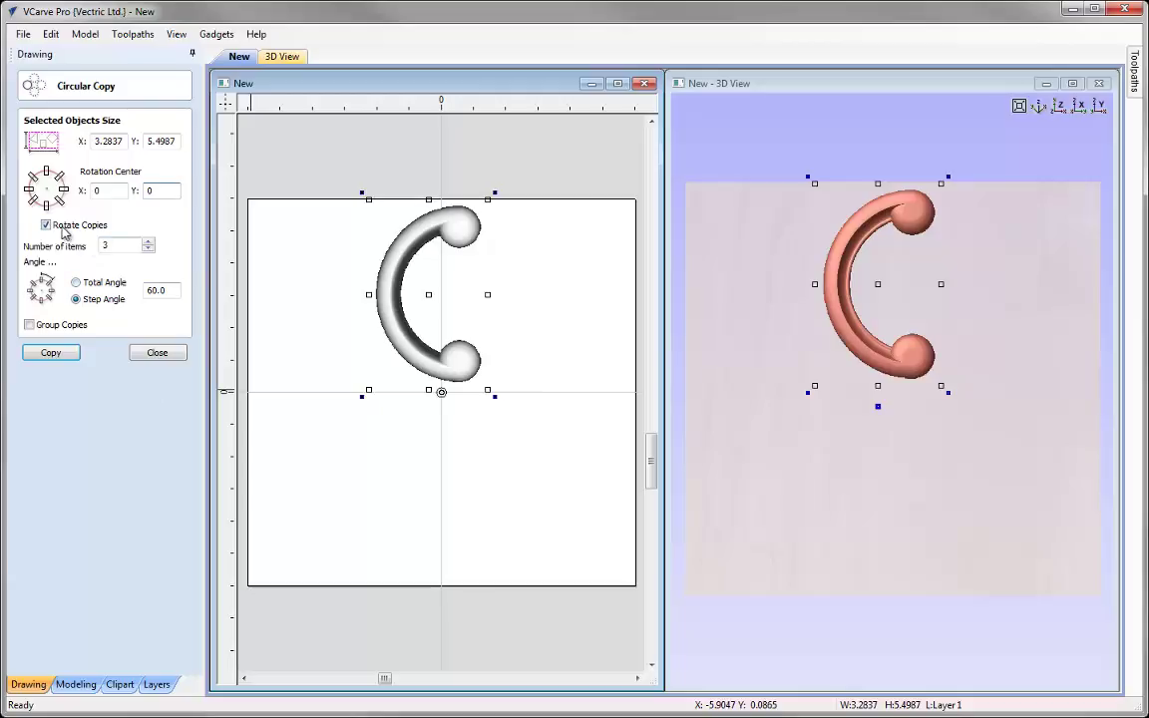
double_click(123, 250)
left_click(90, 280)
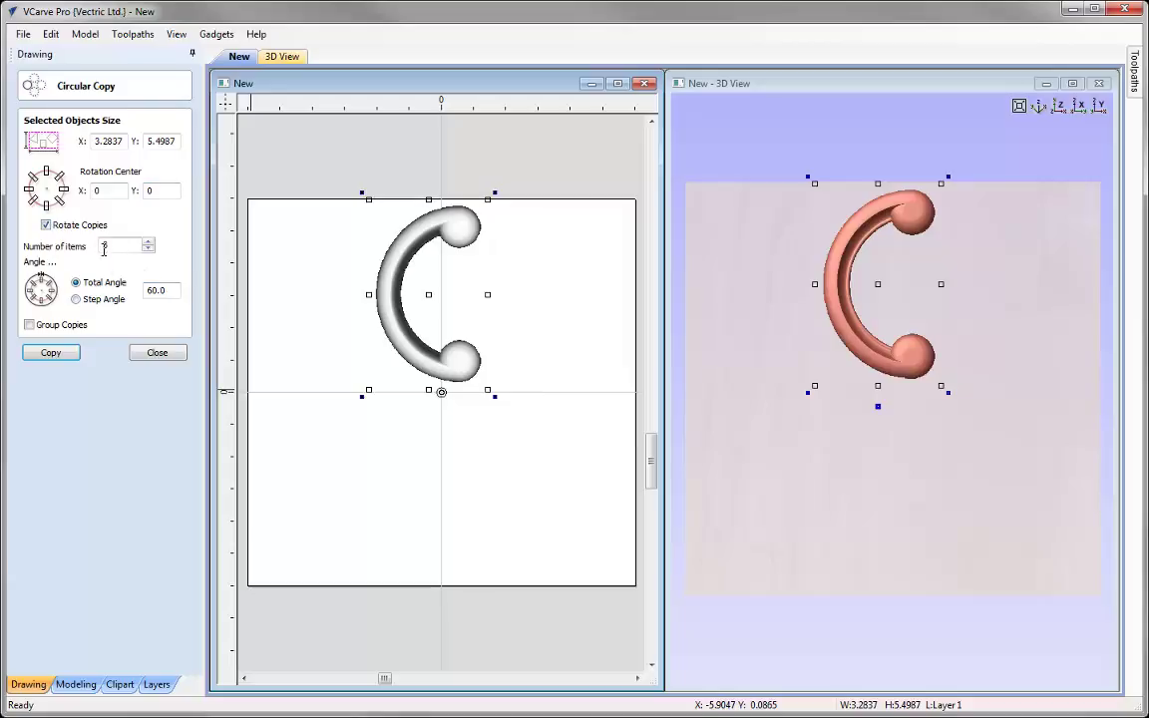
key("Tab")
type("360")
left_click(50, 354)
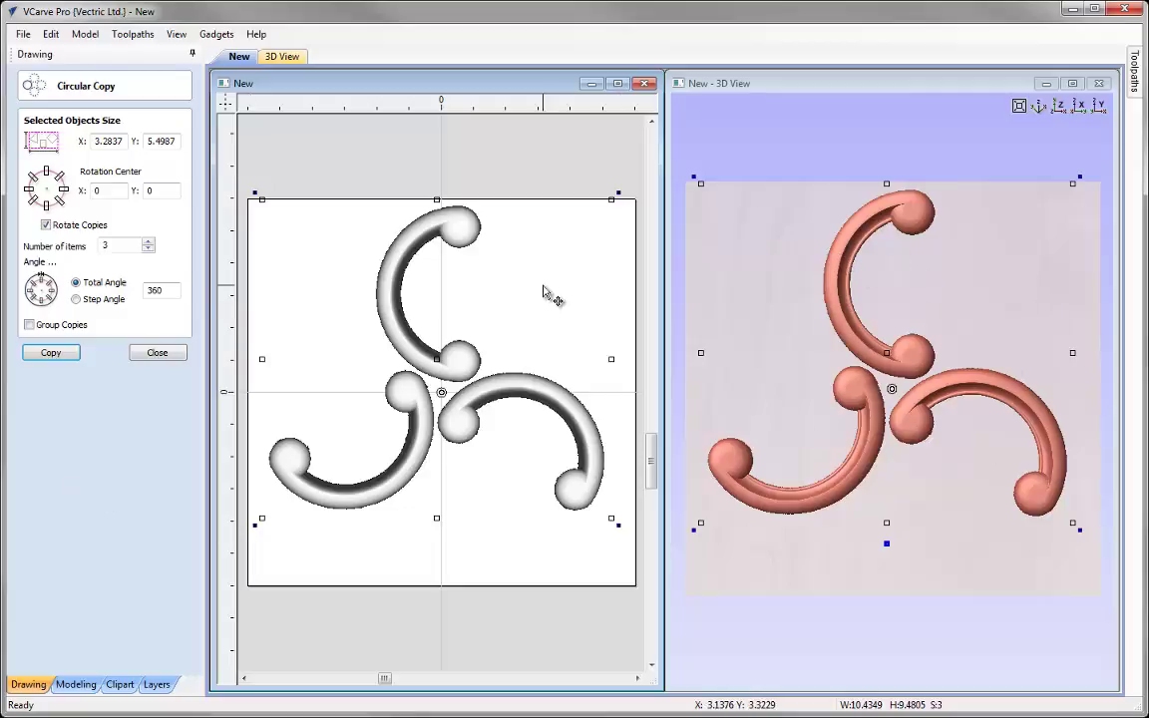
key("ctrl+z")
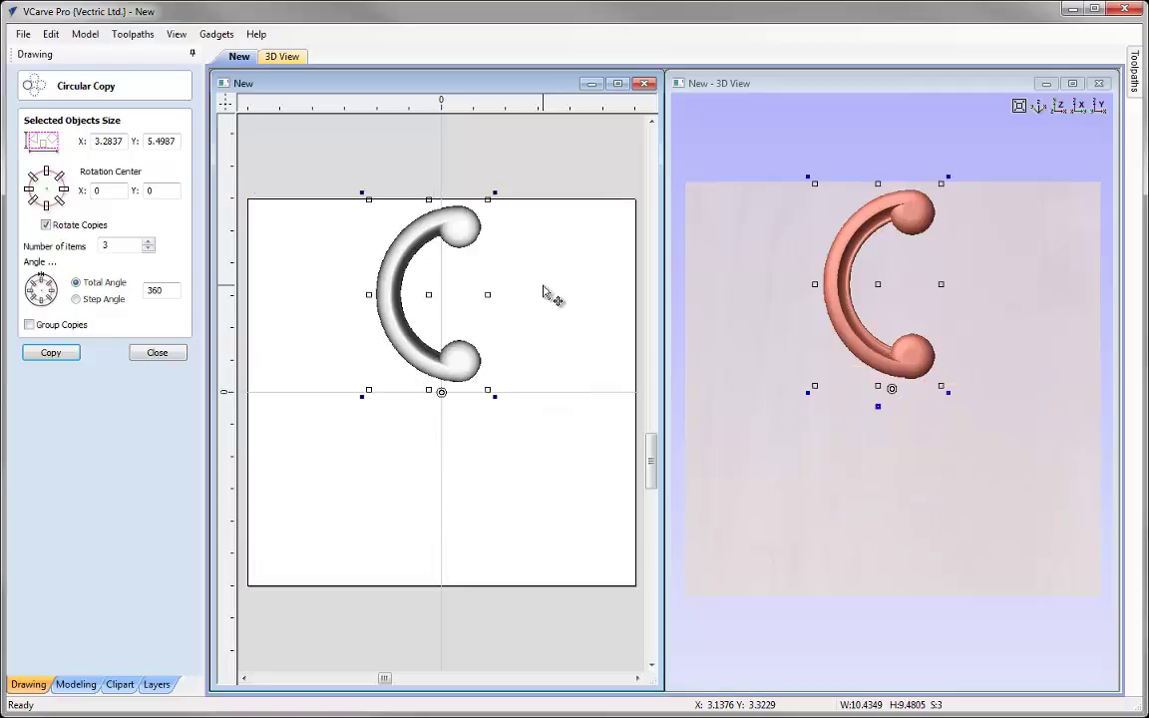
Try the 3-item circular copy of the C-Scroll using a step angle of 120 degrees, and undo it.
left_click(86, 298)
double_click(167, 292)
type("120")
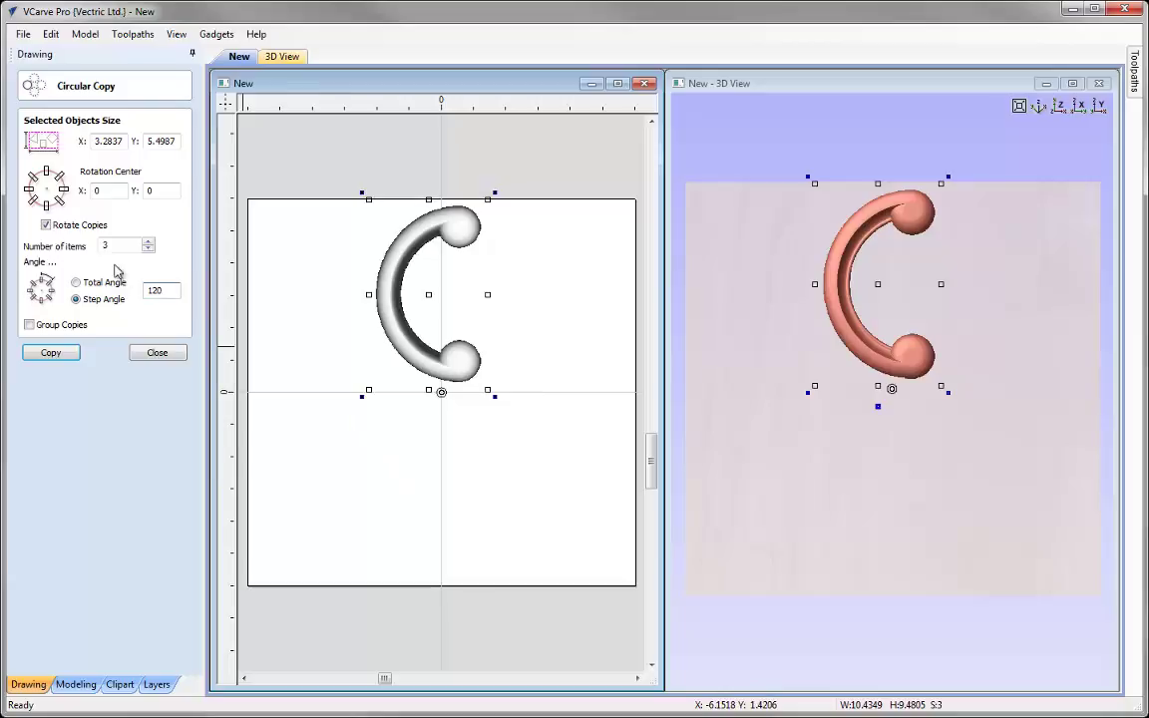
left_click(76, 356)
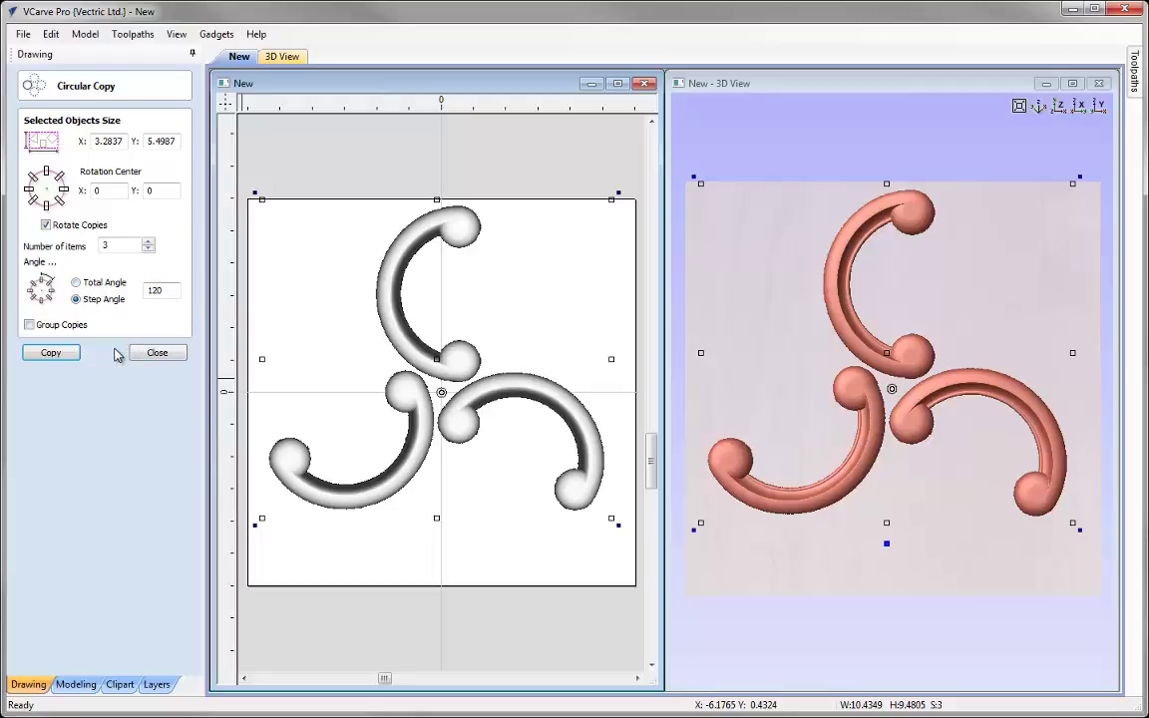
key("ctrl+z")
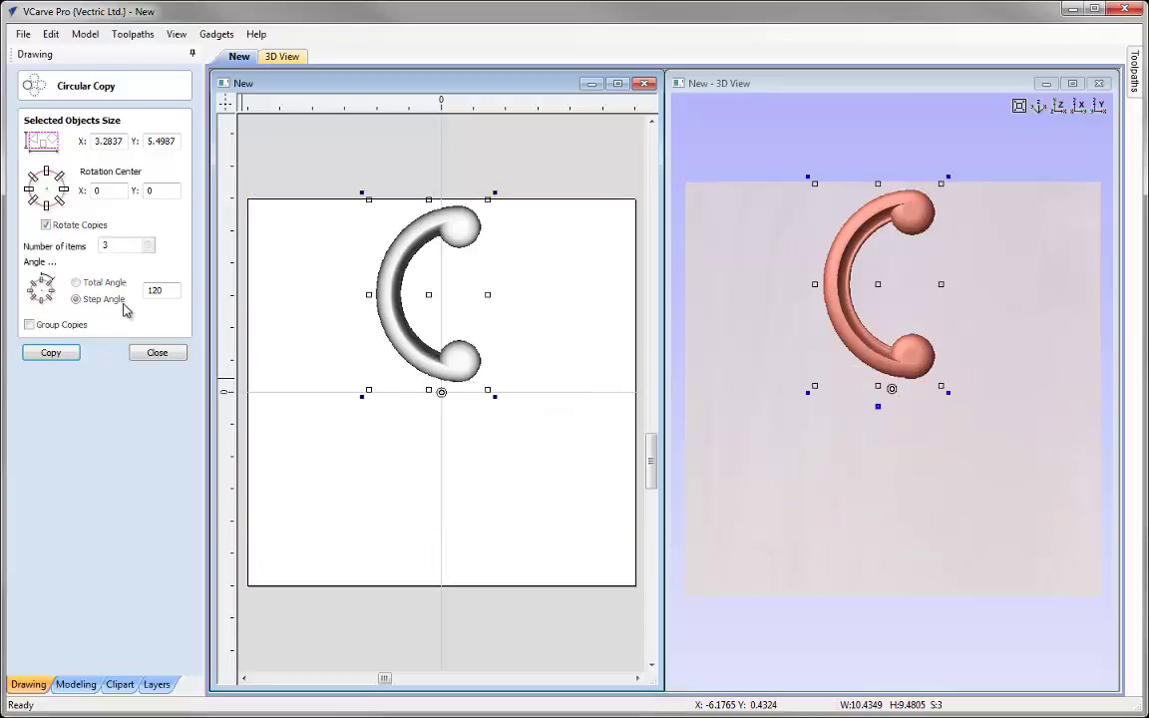
Try the 3-item circular copy again with the angle switched back to a 360-degree total, and undo it.
type("360")
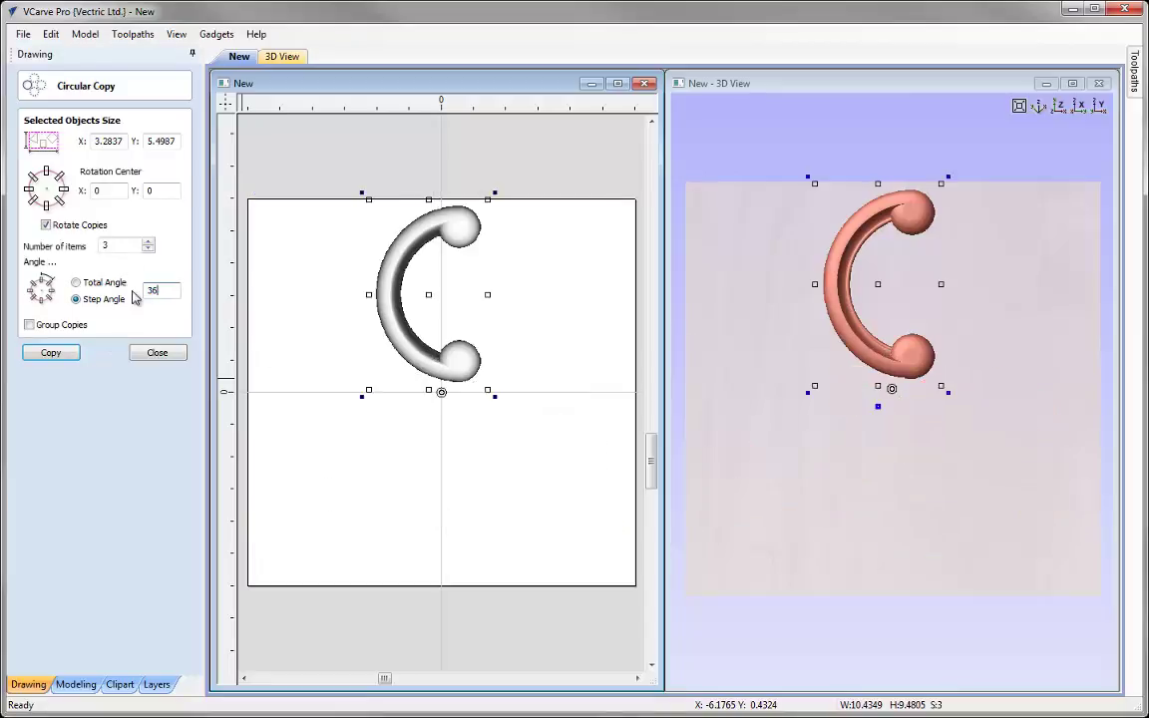
left_click(78, 283)
left_click(47, 353)
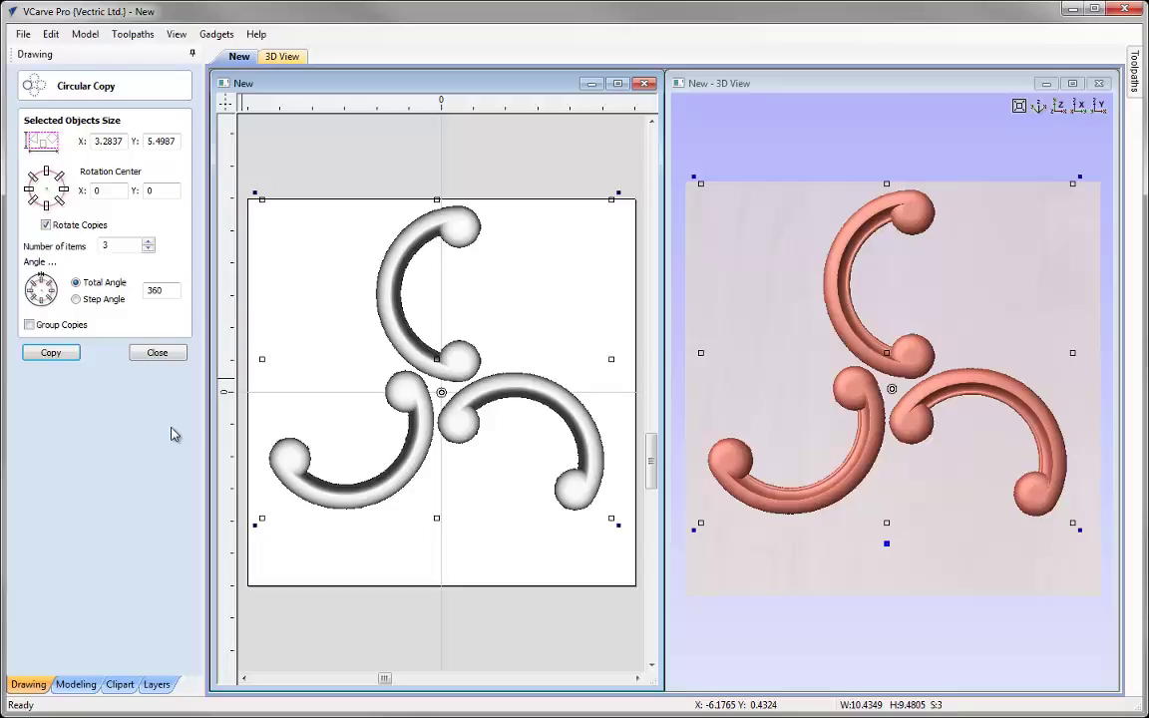
key("ctrl+z")
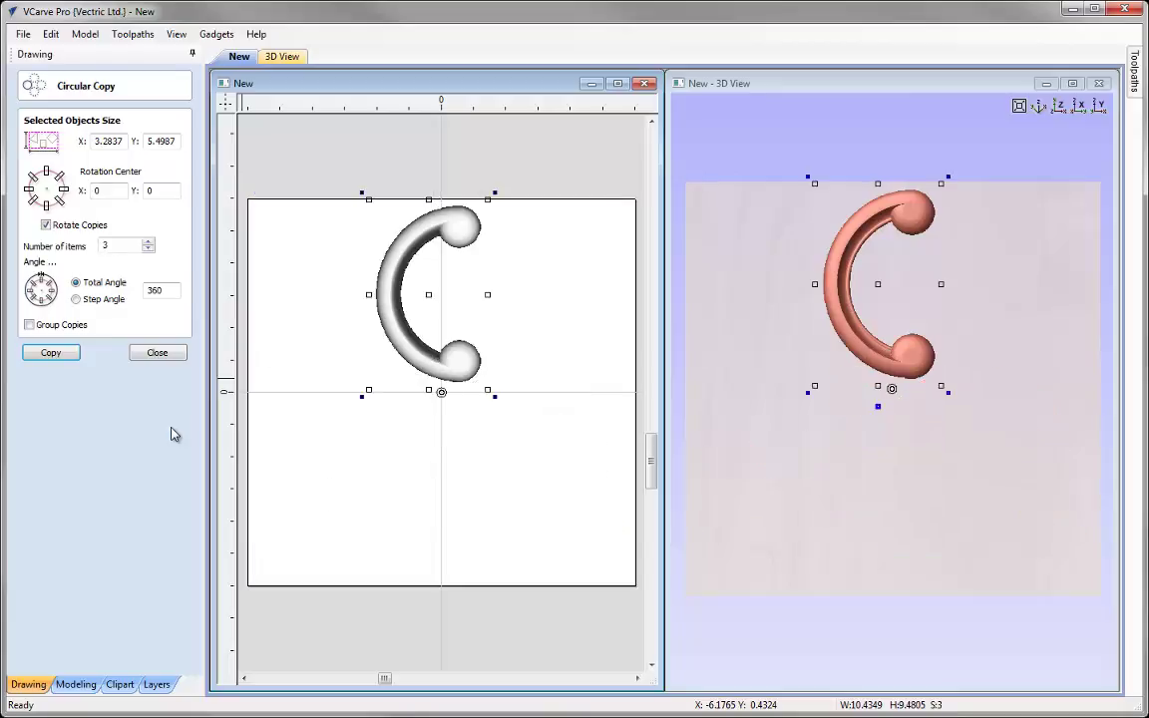
Try a circular copy of the C-Scroll with 5 items, view it unselected, and undo it.
double_click(88, 248)
type("5")
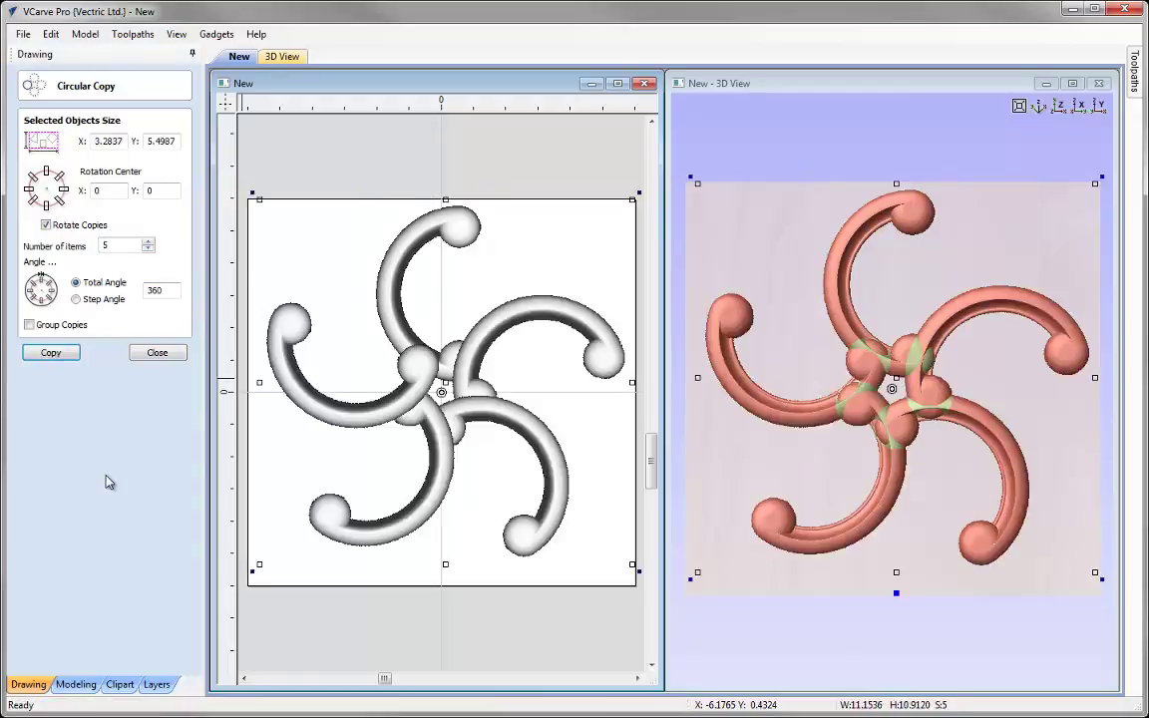
left_click(312, 468)
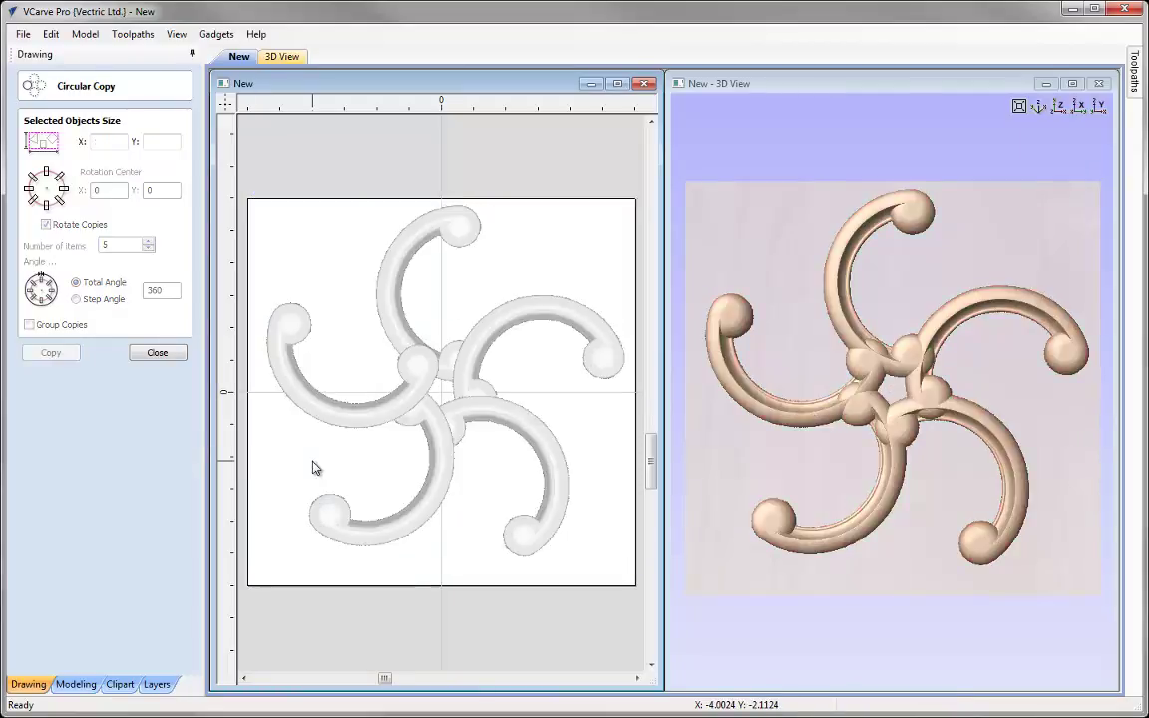
key("ctrl+z")
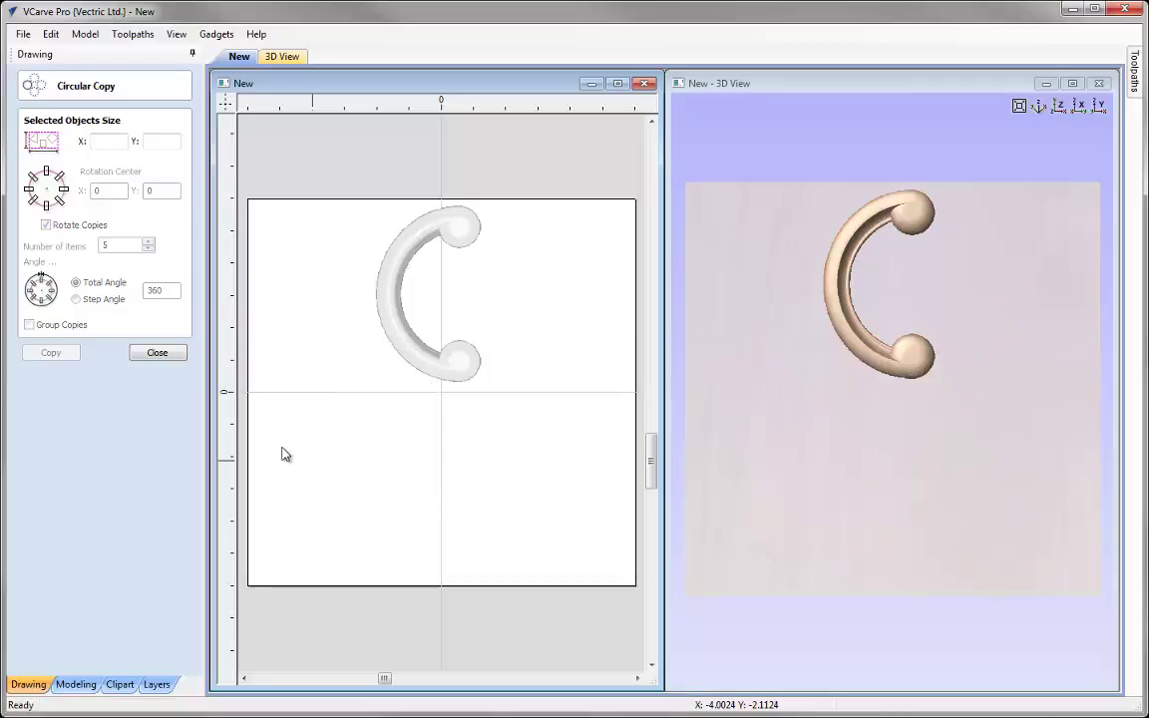
Try a circular copy of the C-Scroll with 12 items over 360 degrees, undo it, and leave Circular Copy.
left_click(417, 248)
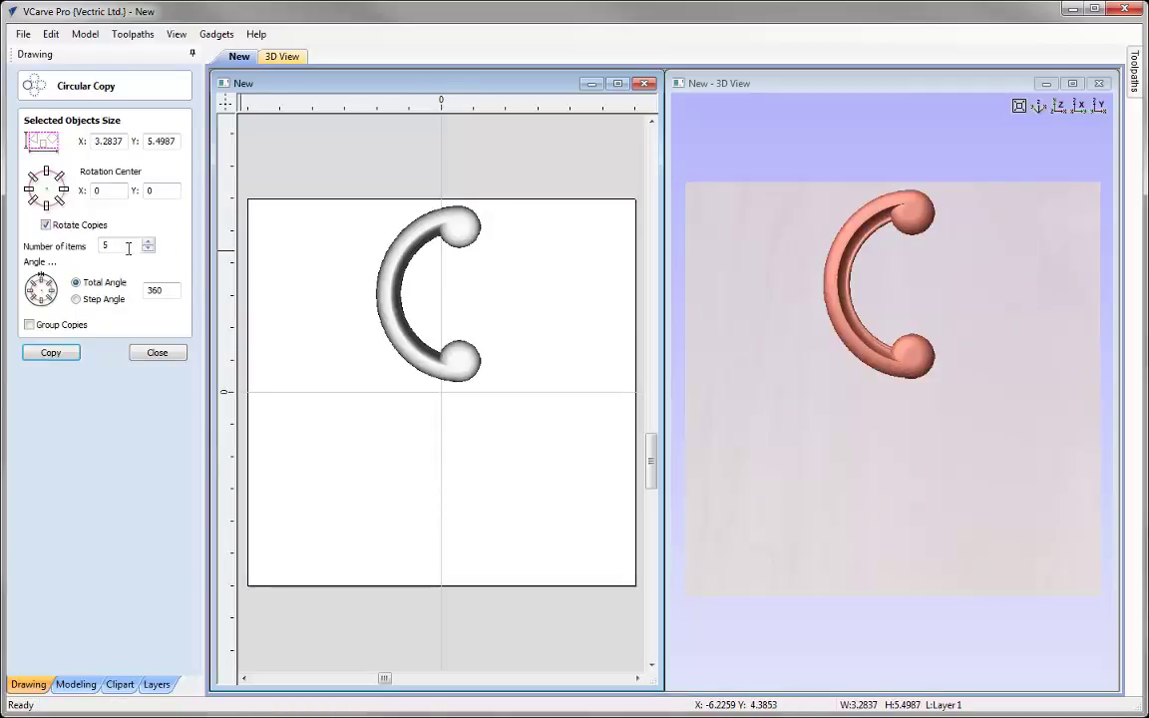
type("12")
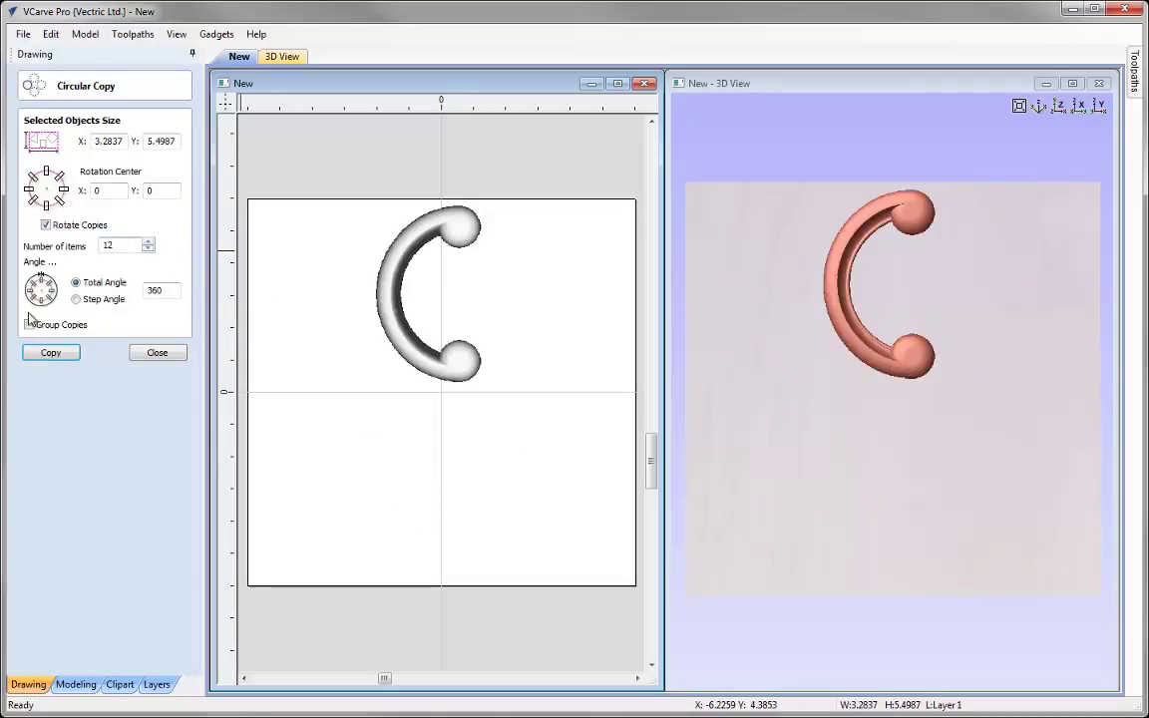
left_click(50, 352)
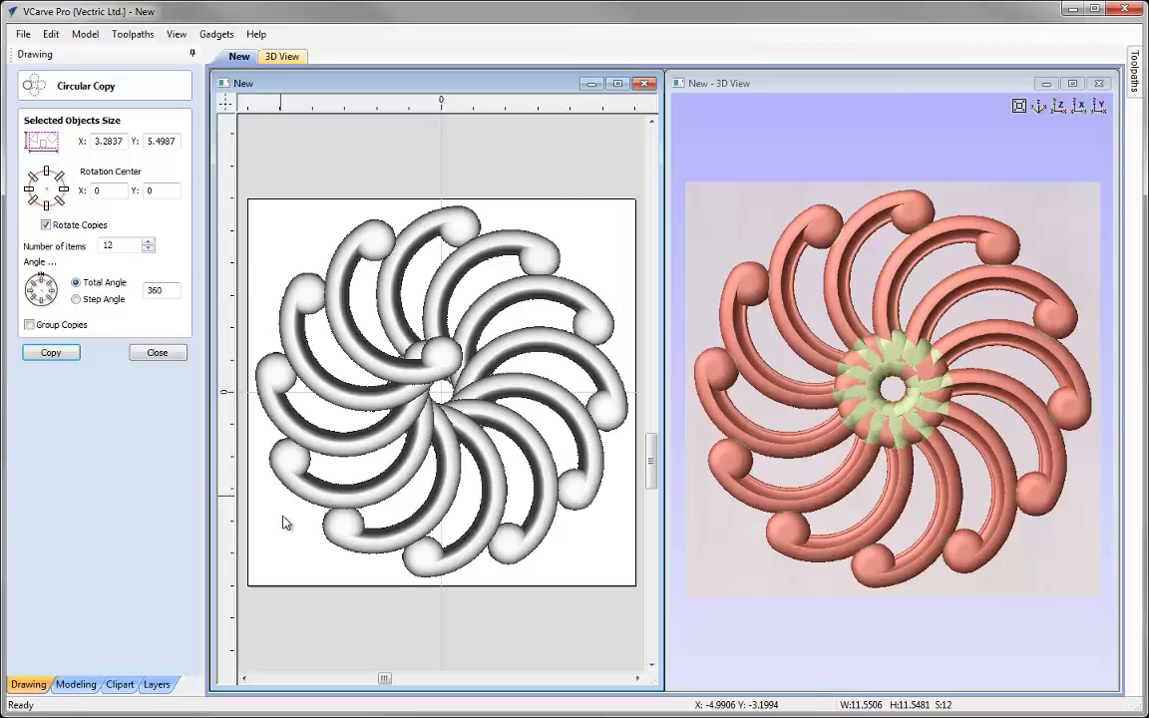
left_click(283, 525)
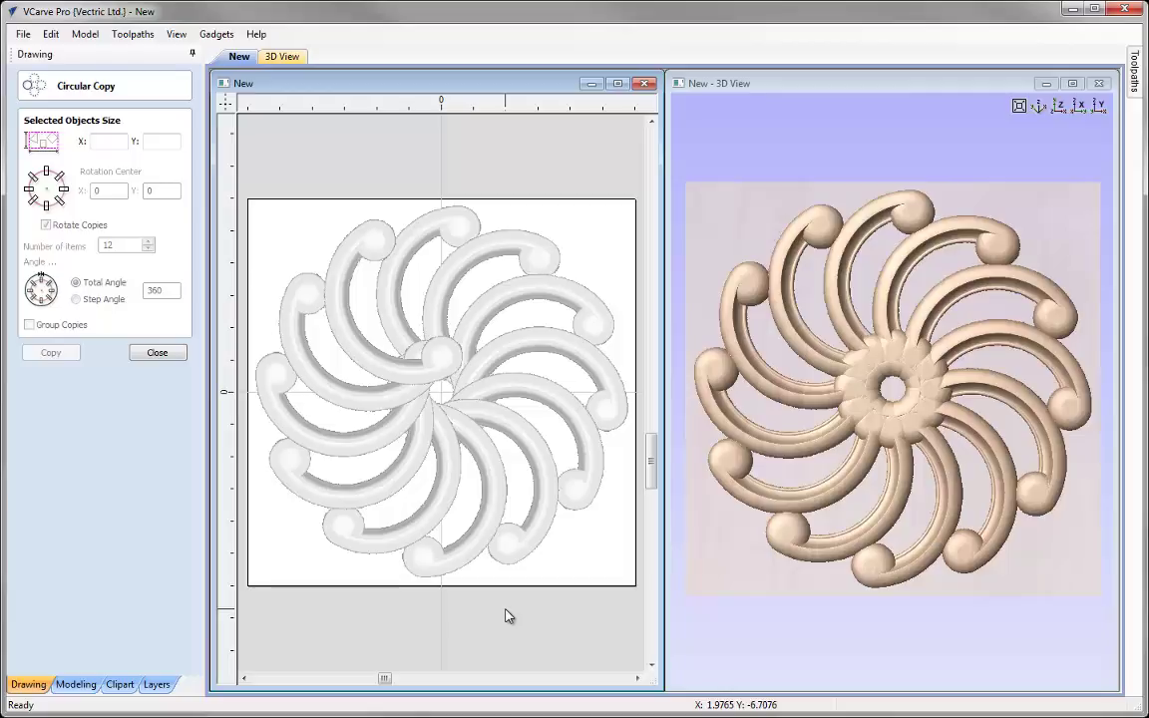
key("ctrl+z")
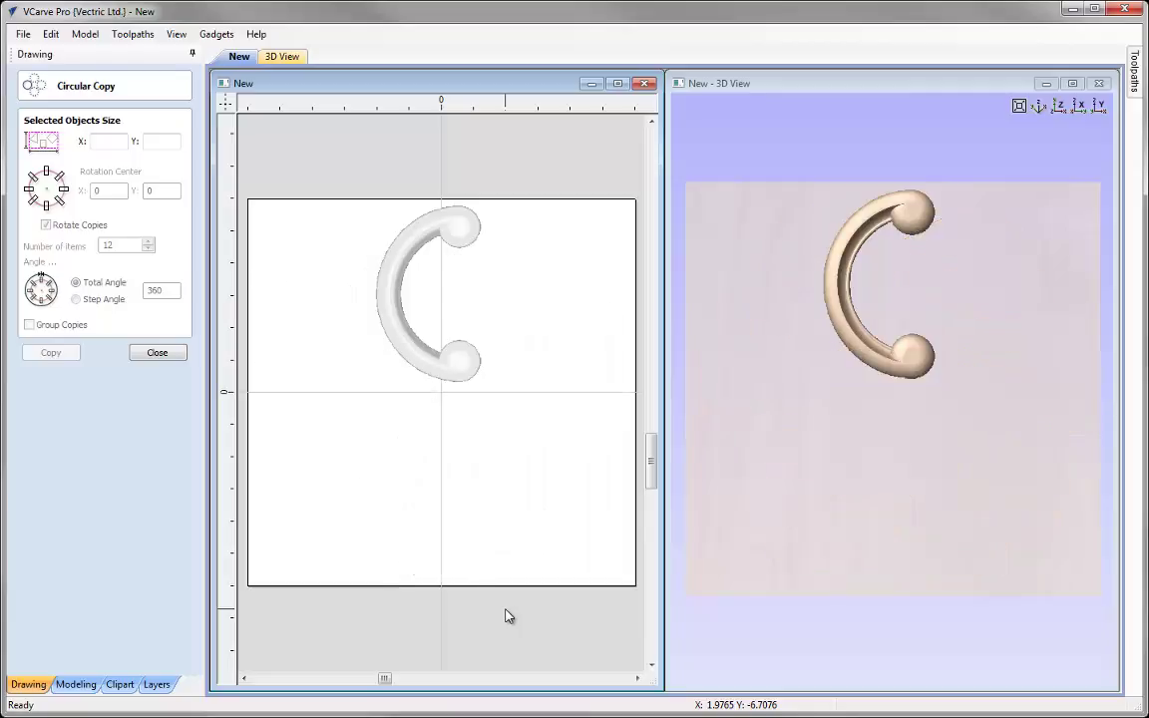
left_click(151, 354)
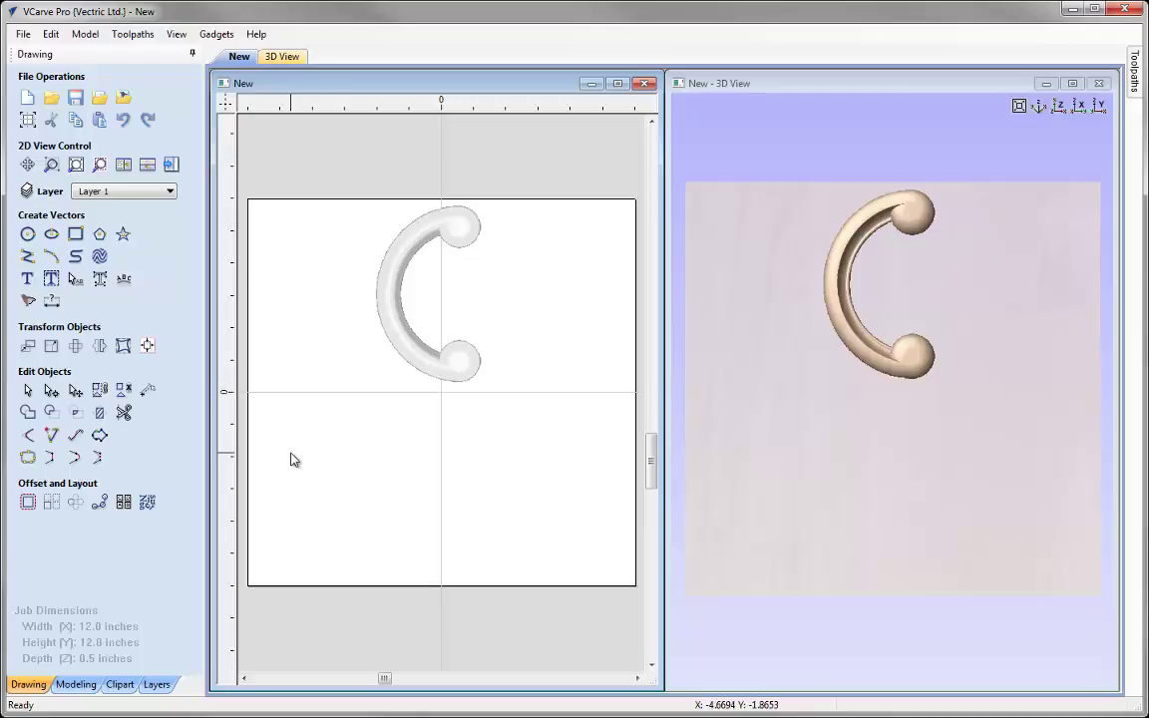
Place a vertical guide line at X 0 and a horizontal guide line at Y 0 through the job's center.
left_click_drag(231, 441, 450, 461)
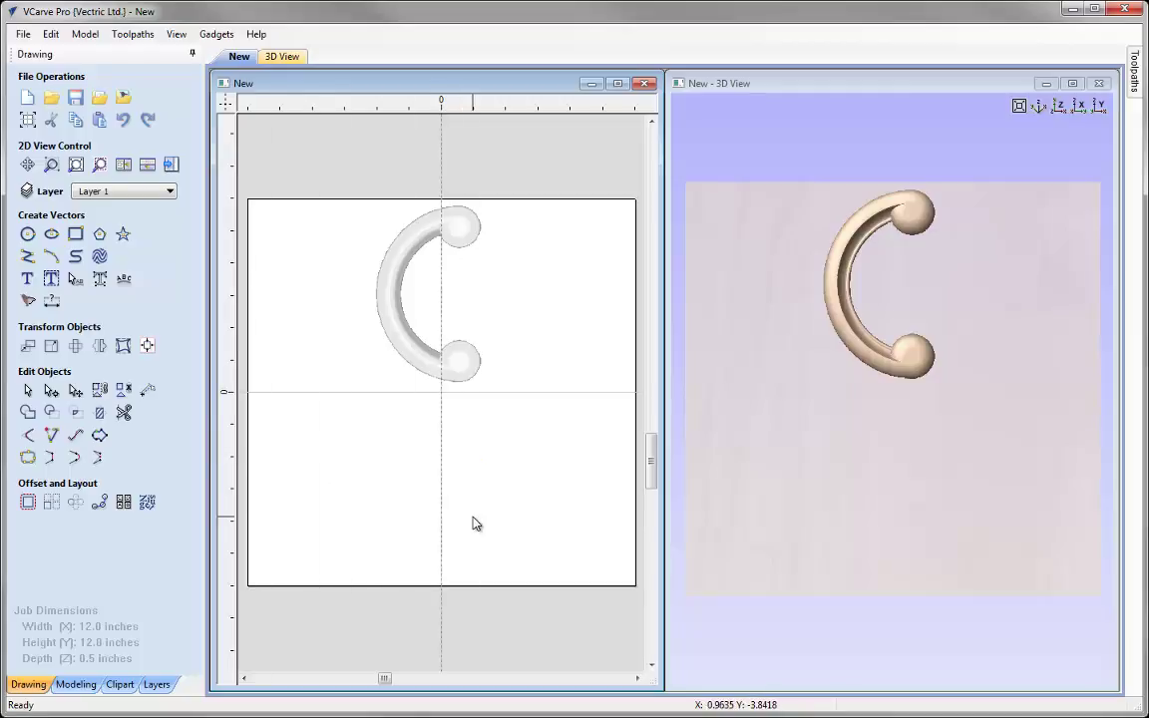
left_click_drag(573, 111, 568, 389)
left_click_drag(569, 389, 569, 390)
Insert a guide line angled at 60 degrees and move it so it passes through the intersection of the center guides.
right_click(287, 533)
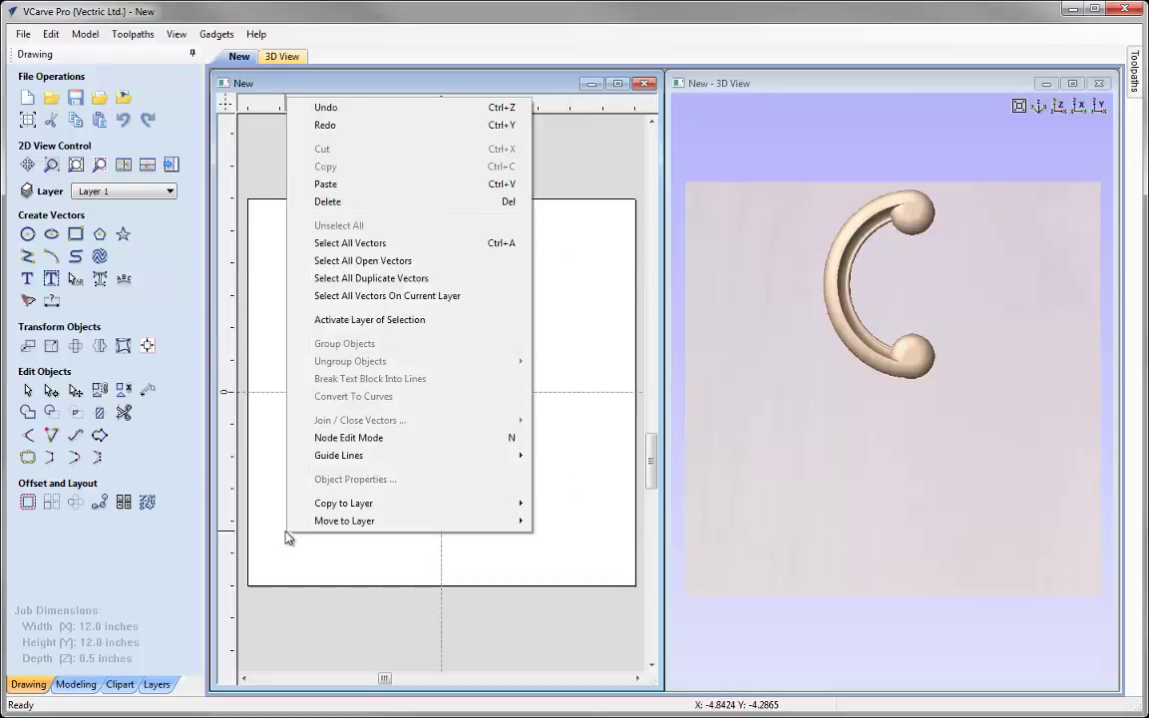
mouse_move(399, 455)
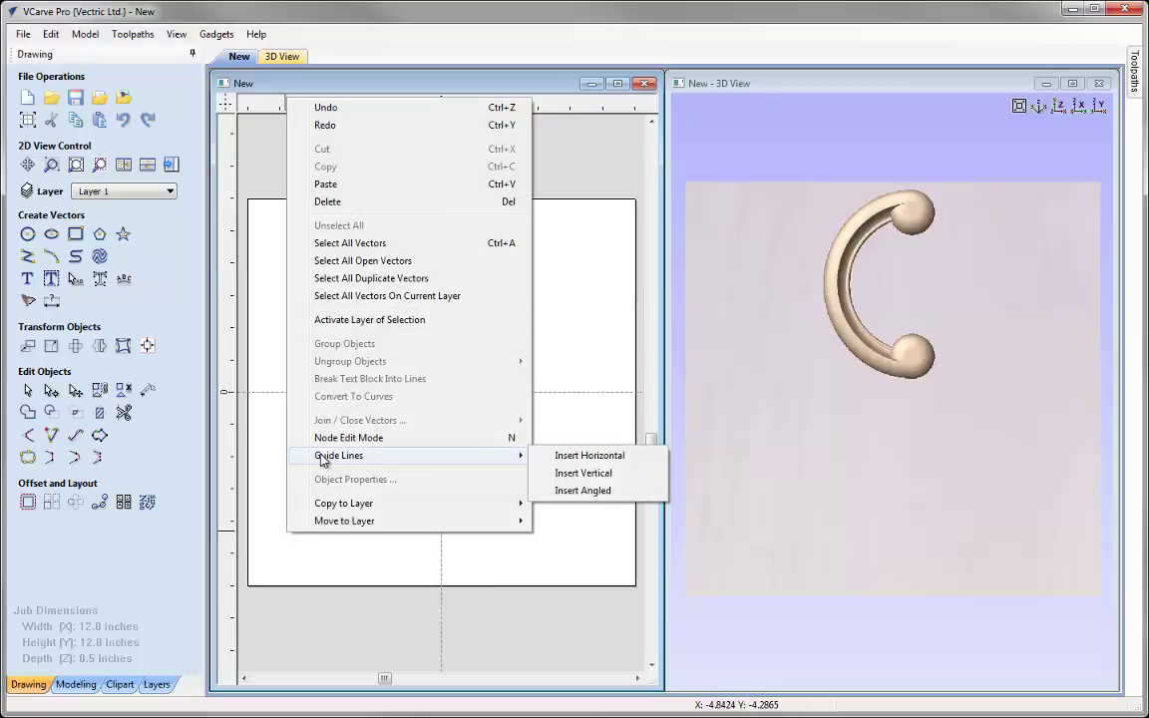
left_click(577, 490)
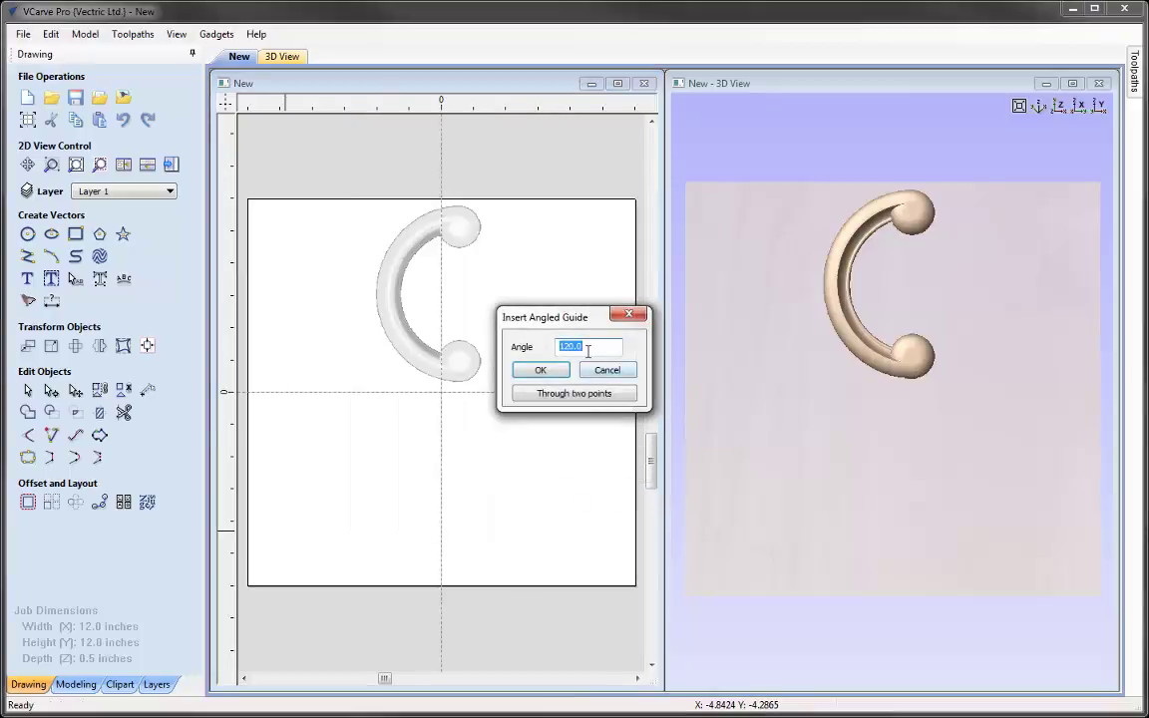
type("60")
left_click(540, 371)
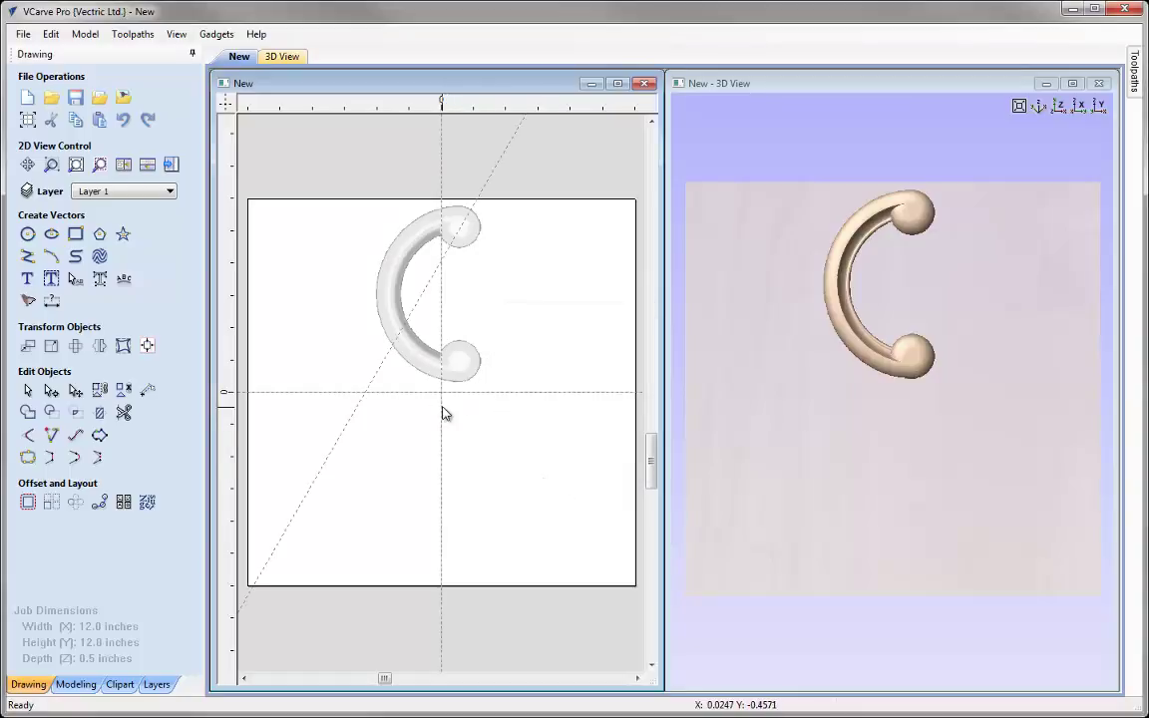
left_click(379, 366)
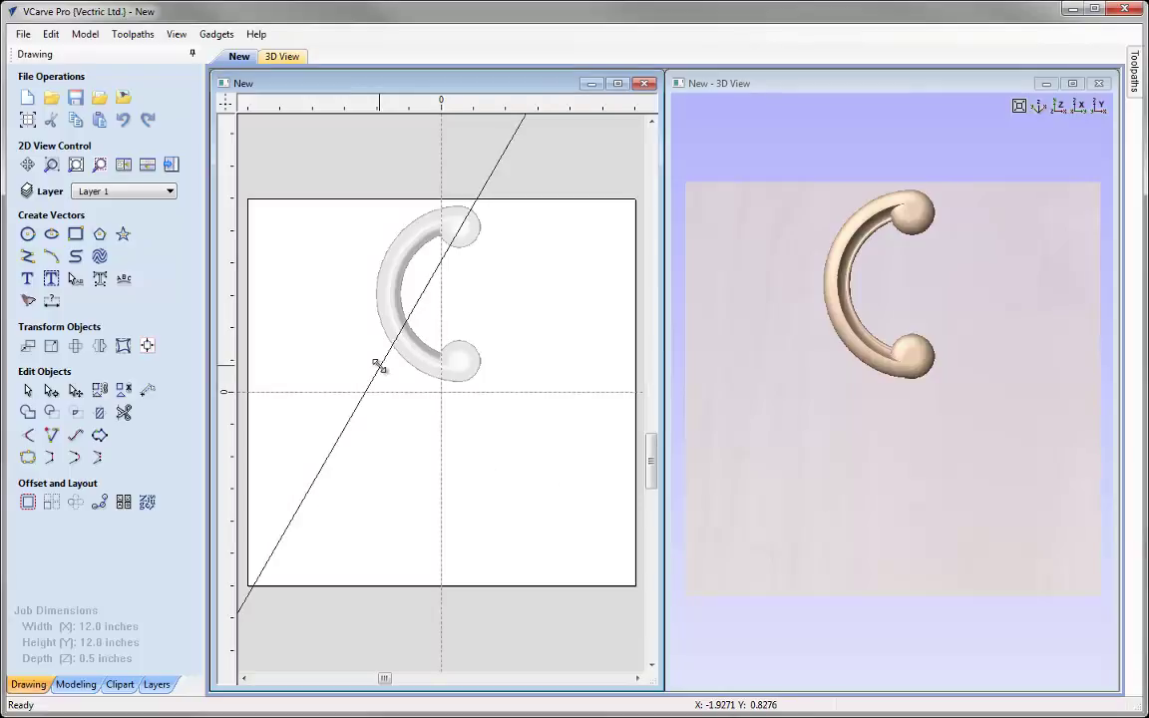
left_click_drag(379, 366, 442, 391)
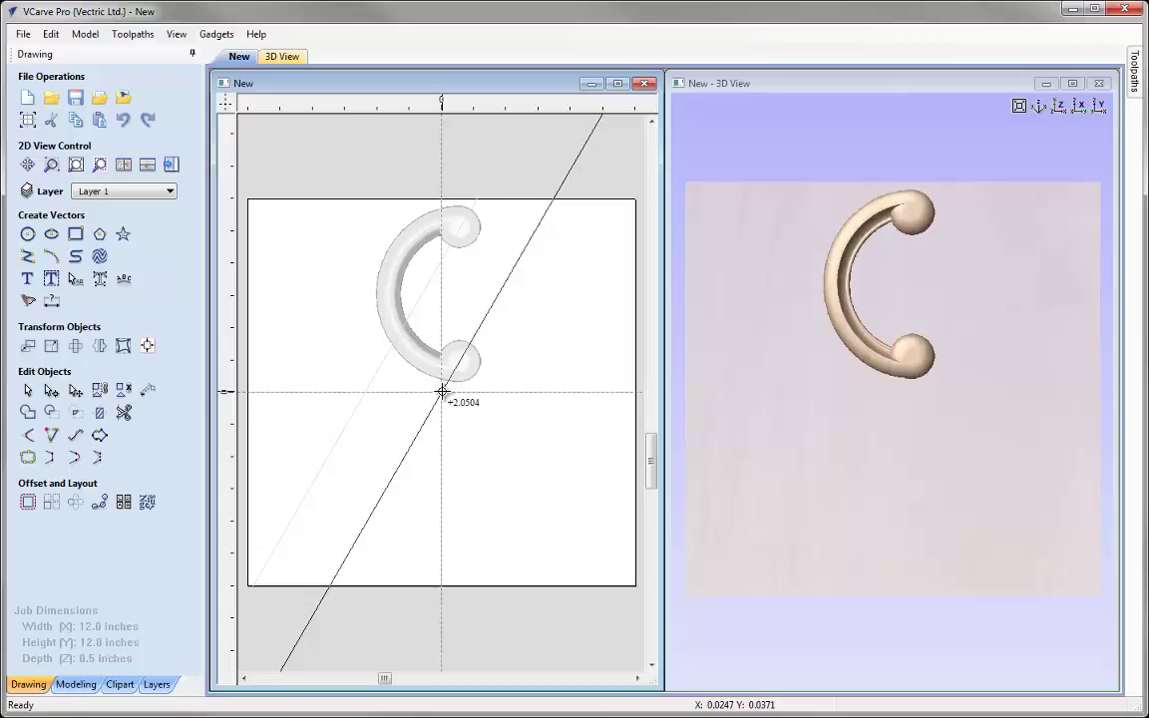
left_click_drag(441, 390, 442, 391)
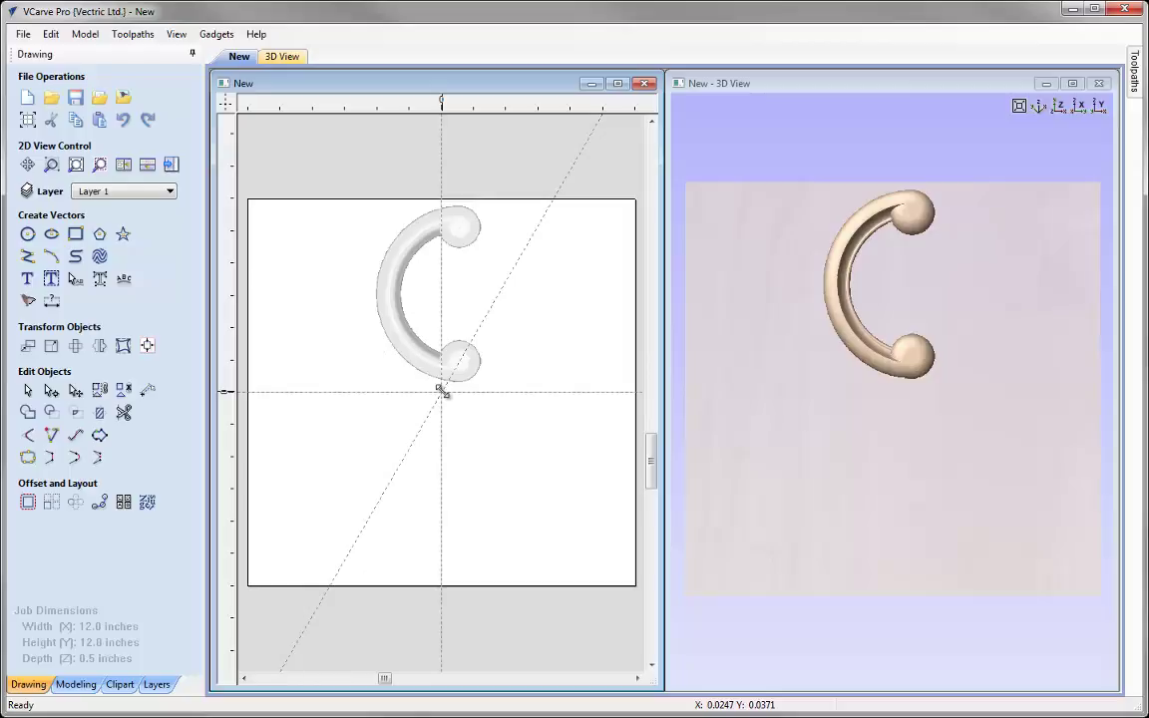
Insert a second angled guide line at 120 degrees and move it onto the intersection of the center guides.
right_click(489, 574)
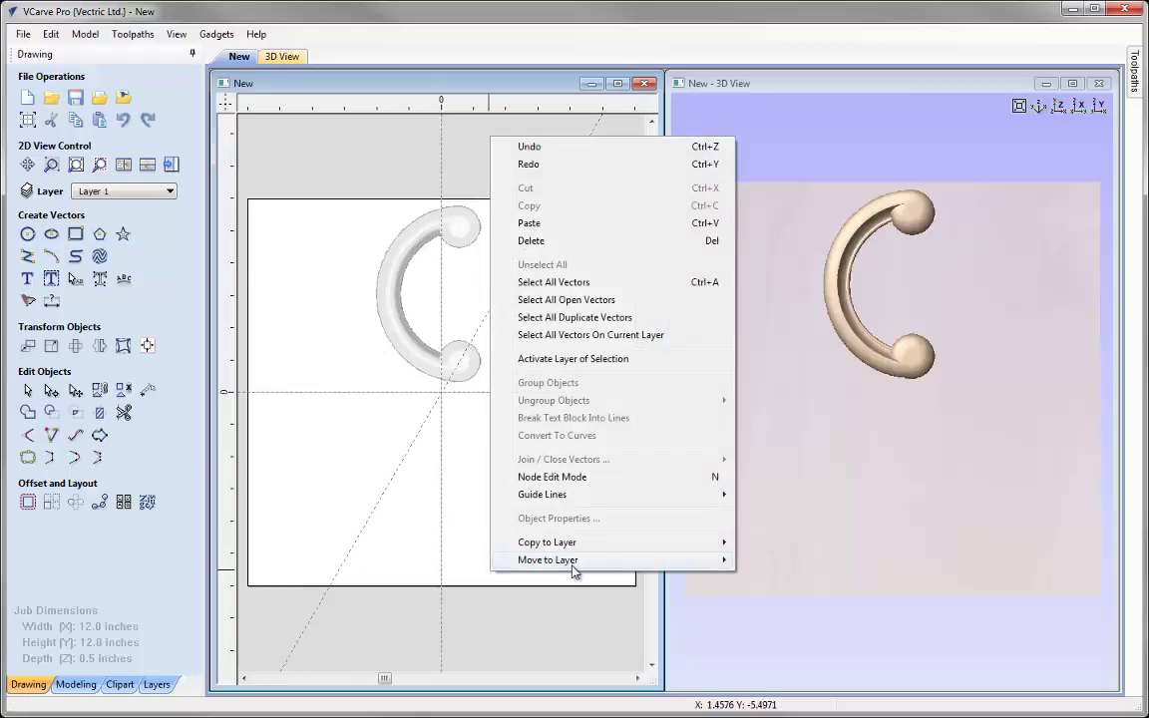
mouse_move(559, 495)
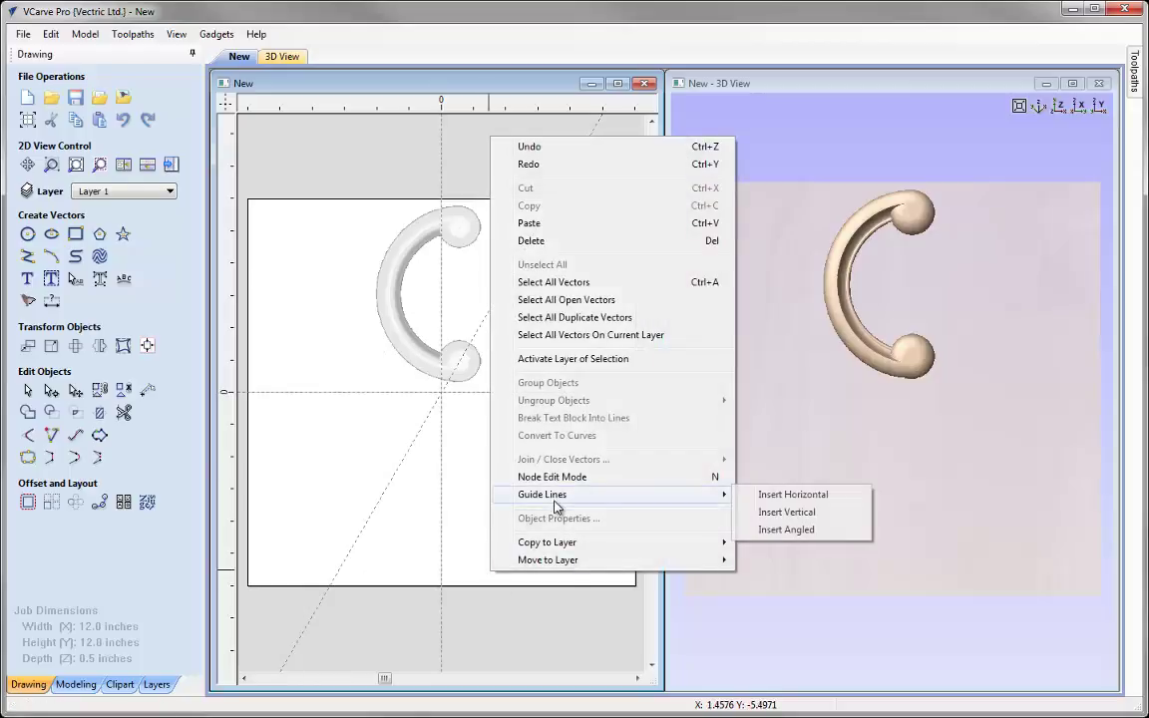
left_click(801, 530)
type("120")
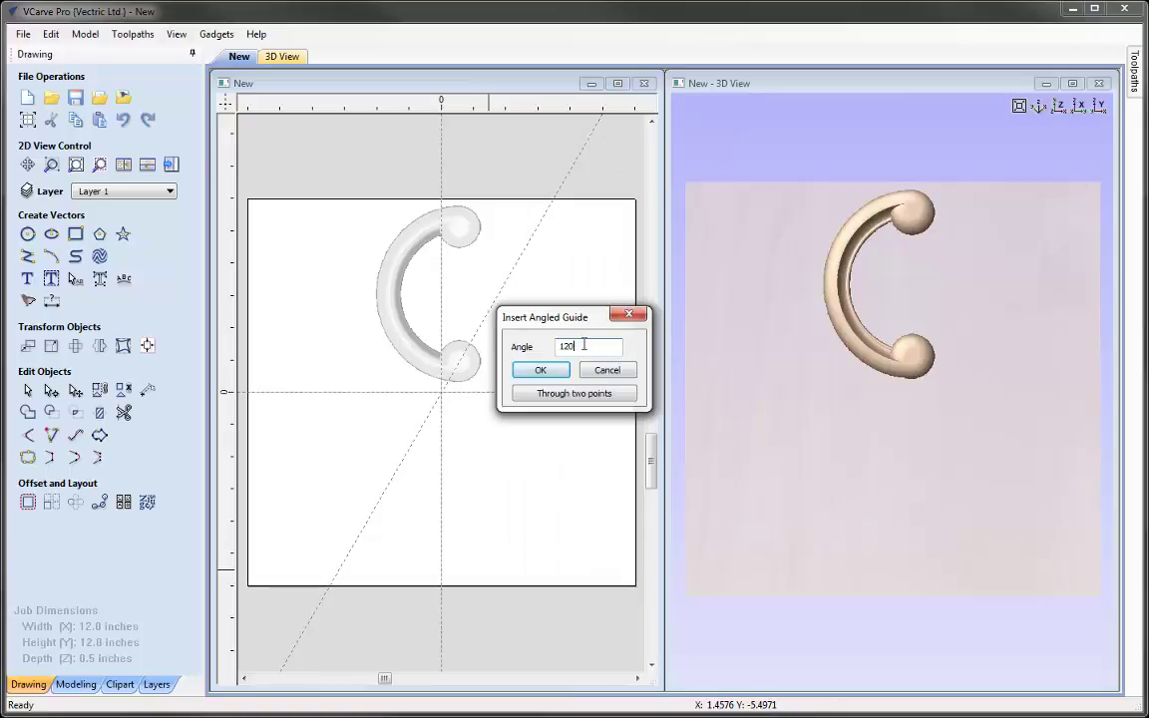
left_click(541, 370)
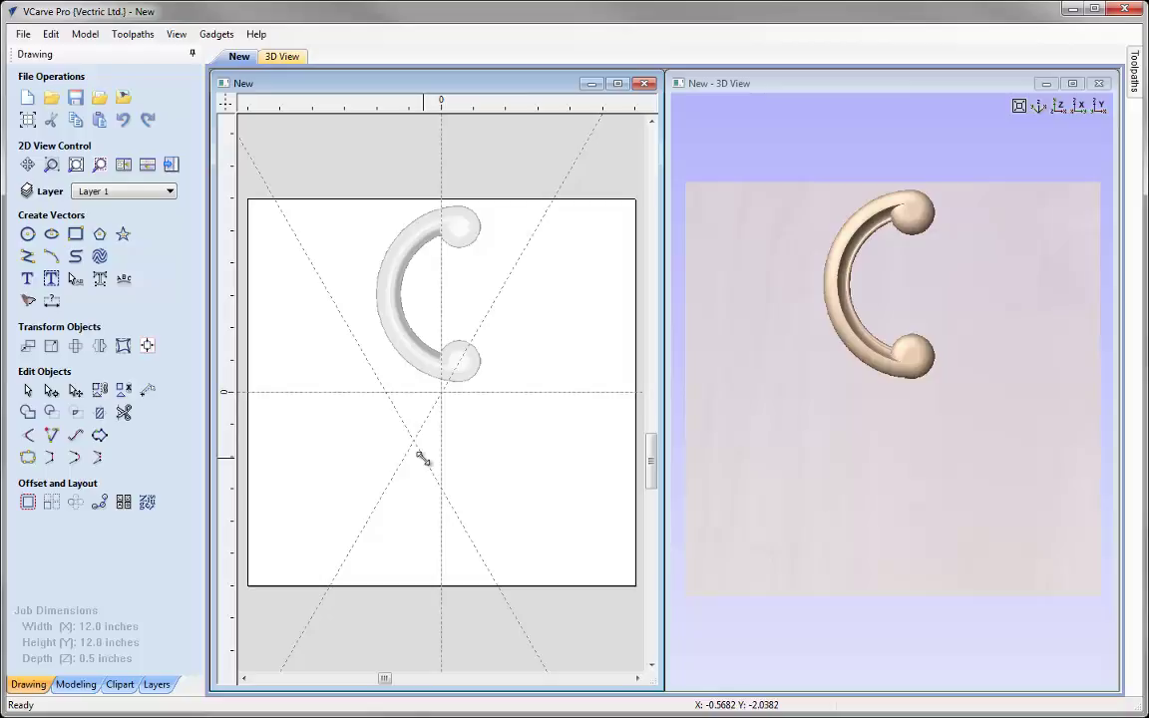
left_click_drag(423, 458, 440, 394)
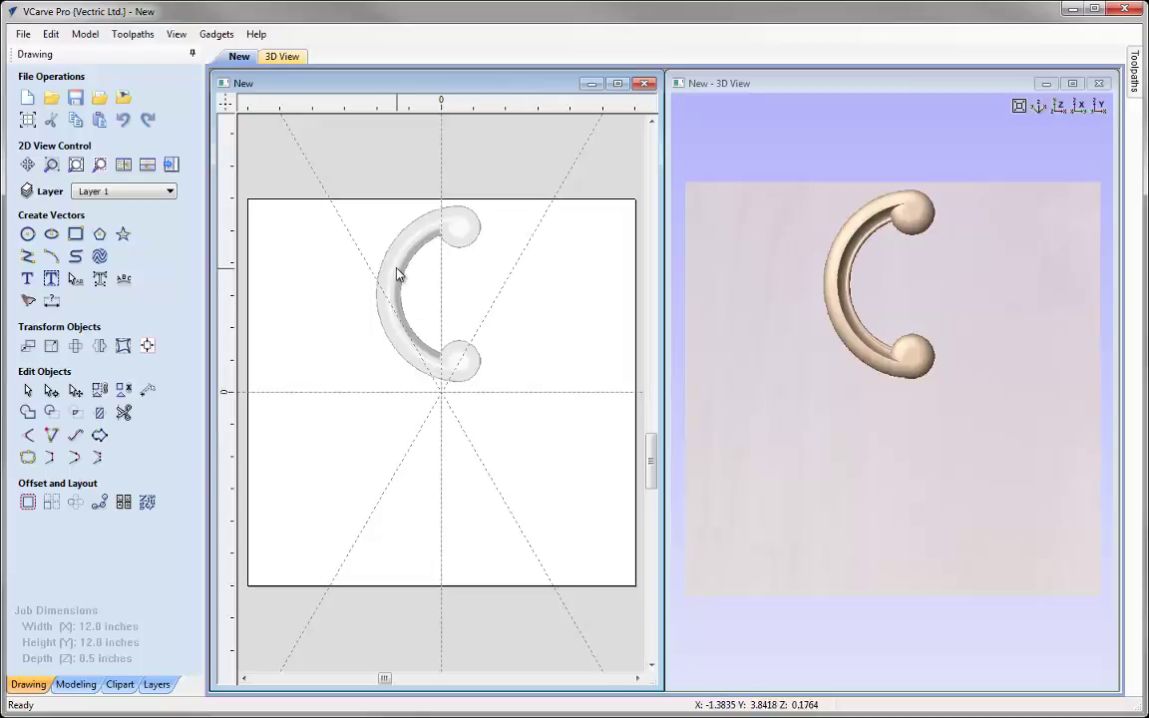
Rotate the C-Scroll until it forms an upright arch with both ball ends pointing down toward the guide intersection.
left_click(356, 241)
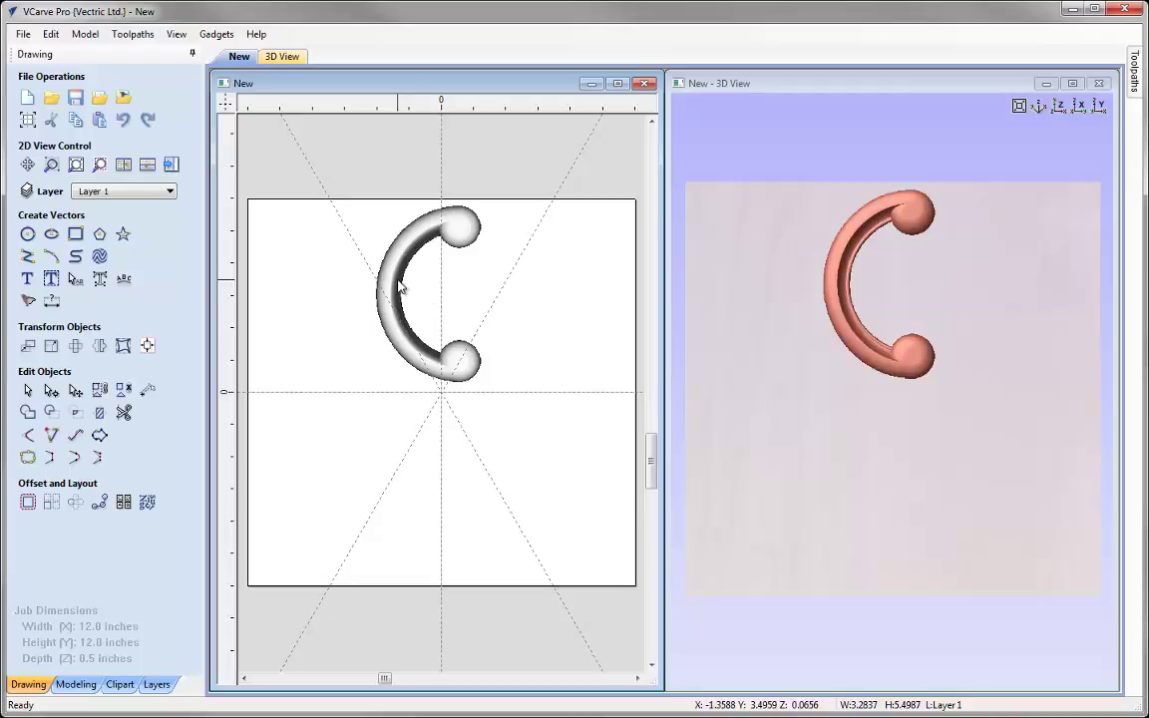
key("Left")
key("Left")
key("Left")
key("Left")
key("Left")
key("Left")
key("Left")
key("Left")
key("Left")
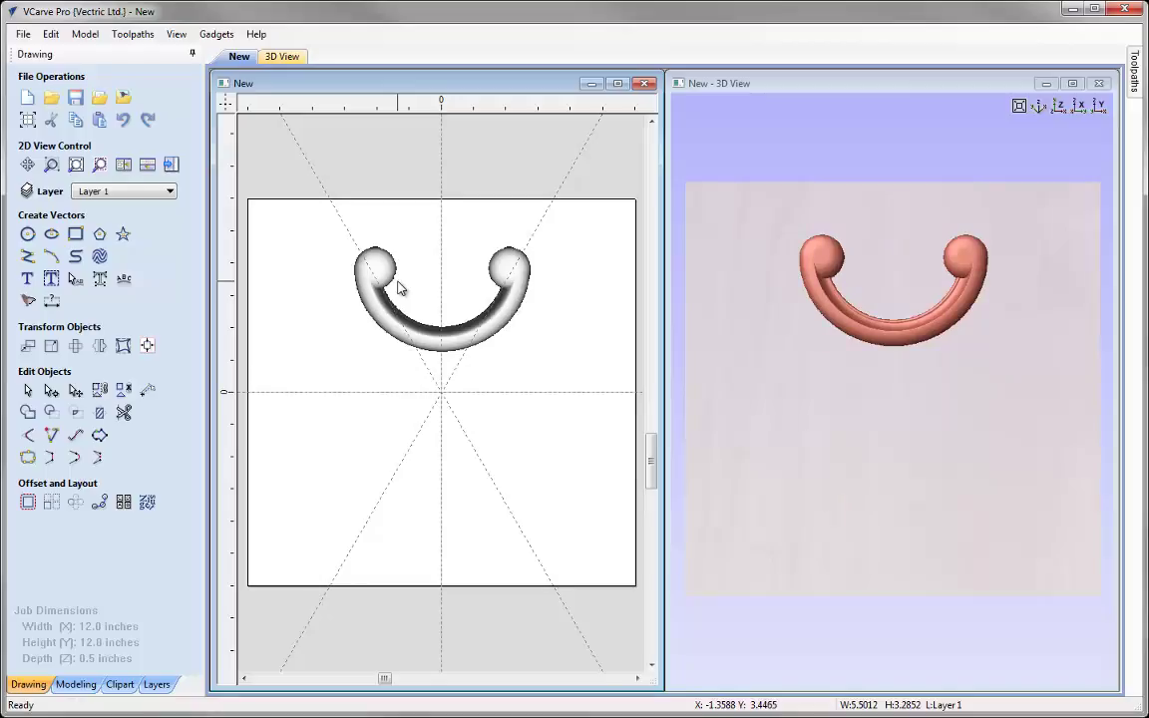
key("Left")
key("Left")
key("Left")
key("Left")
key("Left")
key("Left")
key("Left")
key("Left")
key("Left")
key("Left")
key("Left")
key("Left")
key("Left")
key("Left")
key("Left")
key("Left")
key("Left")
key("Left")
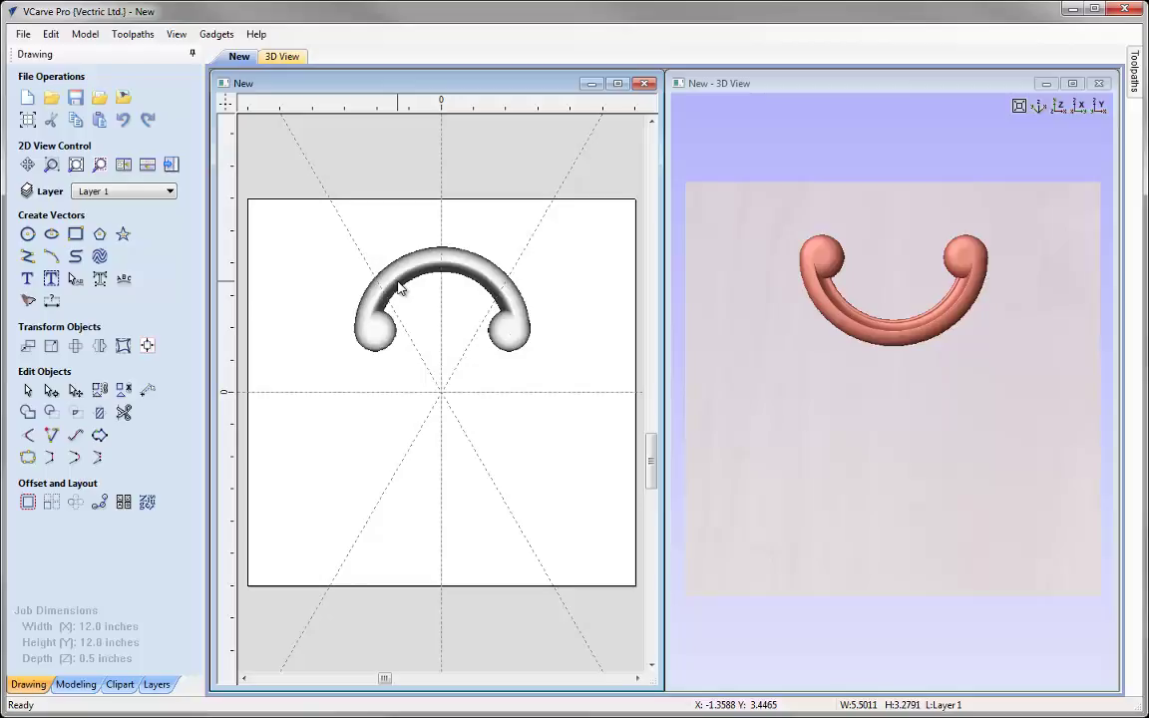
Center the C-Scroll in the job, then move it straight up along the vertical guide to the upper edge.
key("F9")
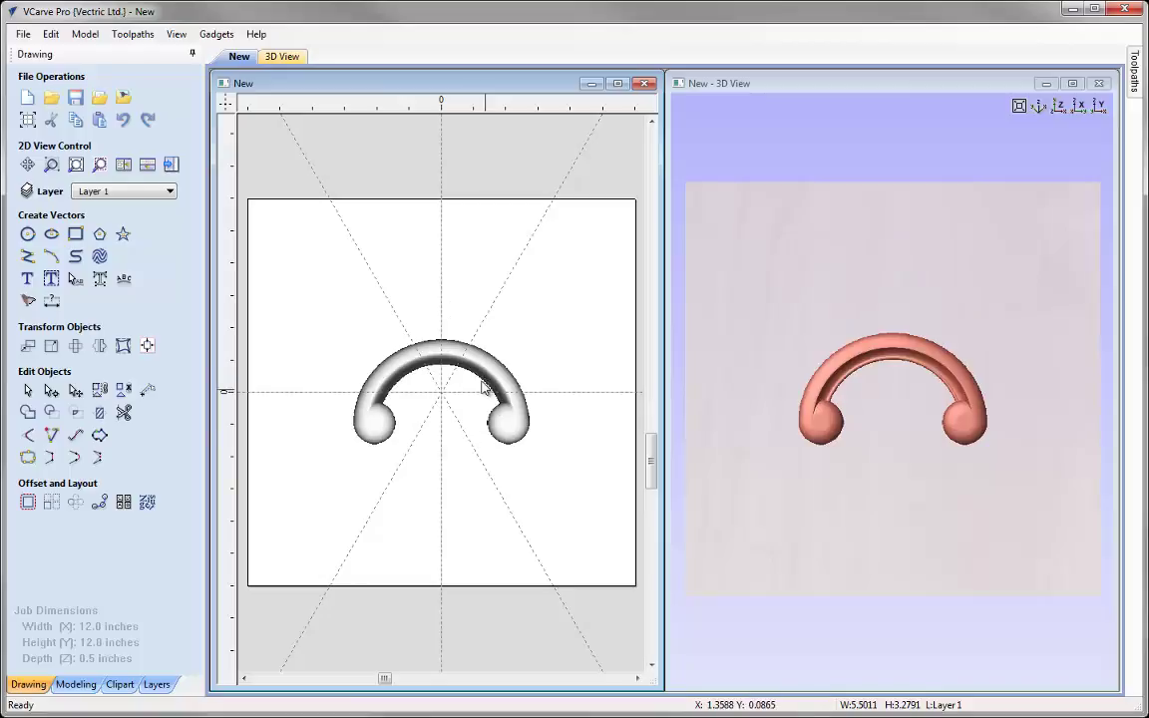
left_click(507, 430)
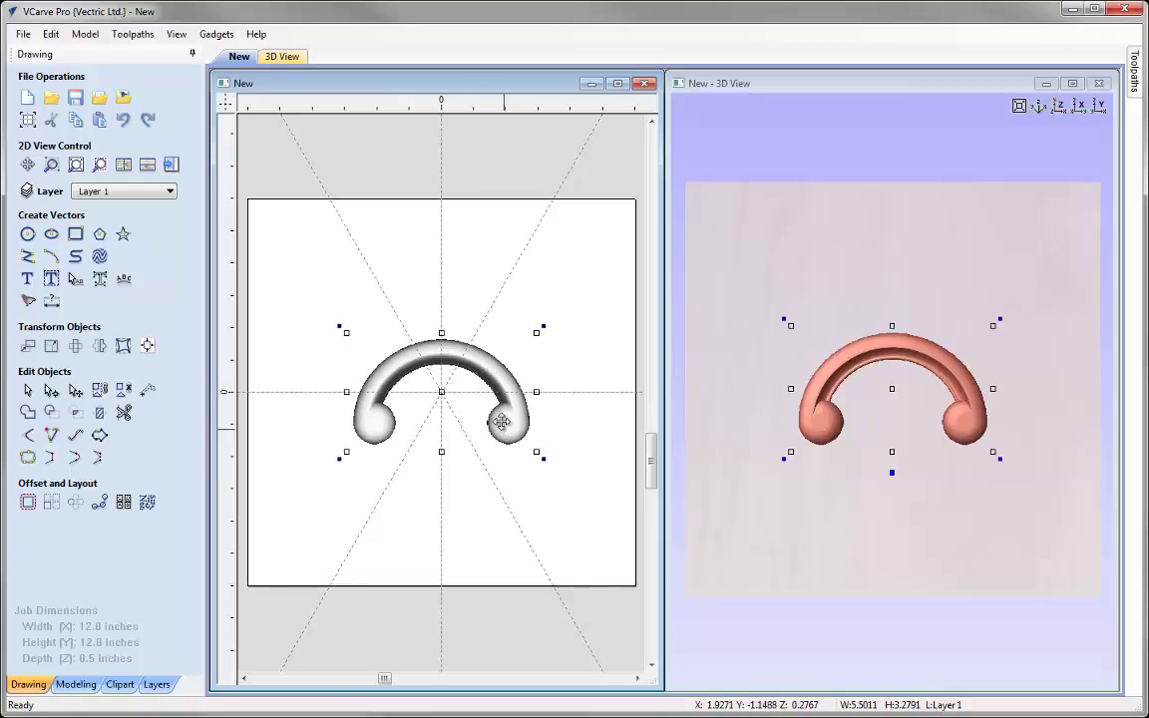
left_click_drag(492, 378, 487, 251)
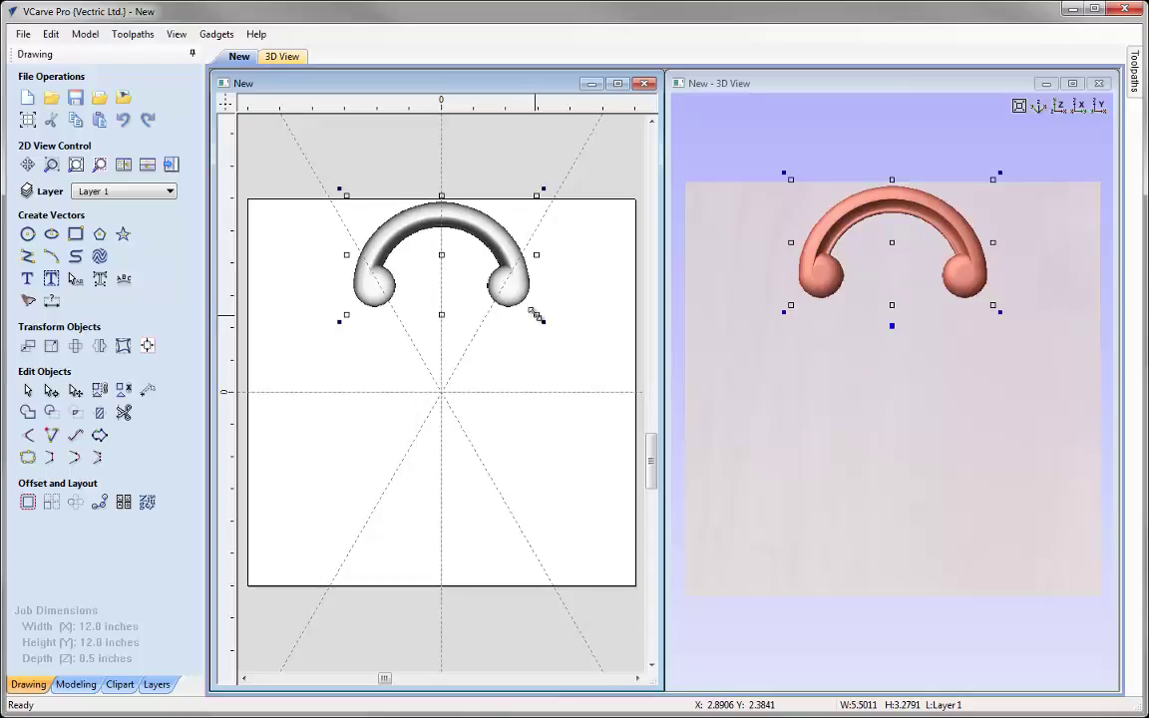
Scale the C-Scroll down to about 4.06 by 2.42 inches so its ball ends fit between the two angled guides.
left_click_drag(537, 315, 516, 293)
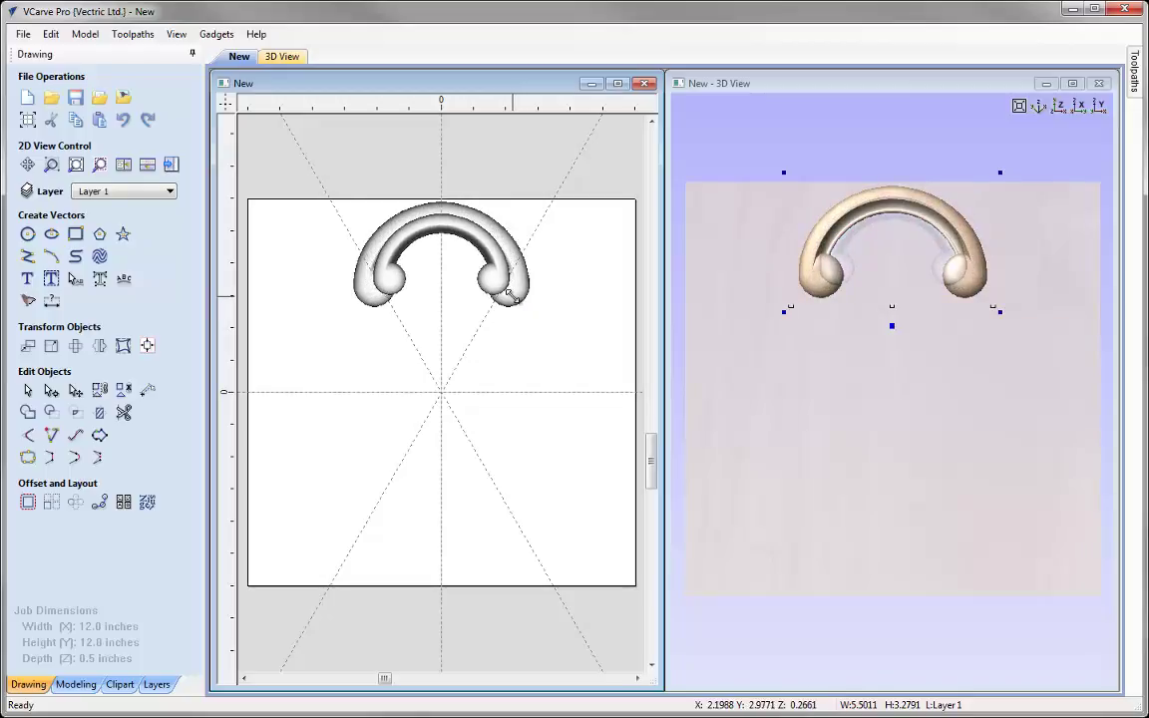
scroll(526, 359, "up", 5)
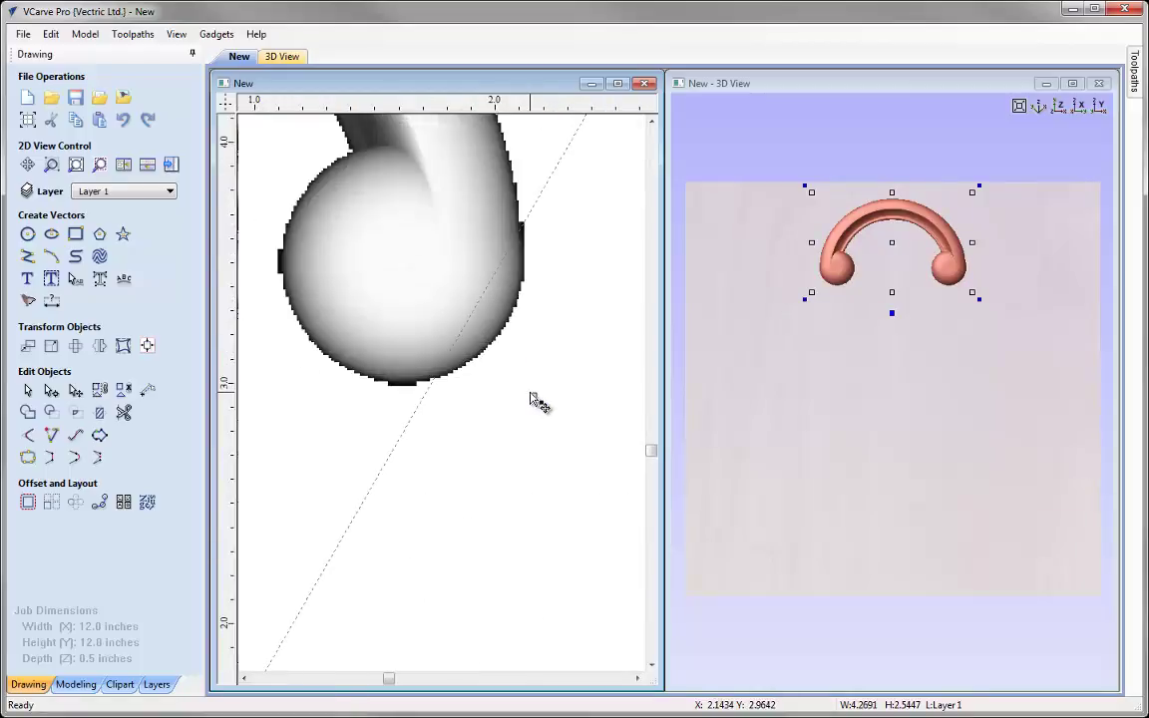
left_click_drag(526, 377, 523, 387)
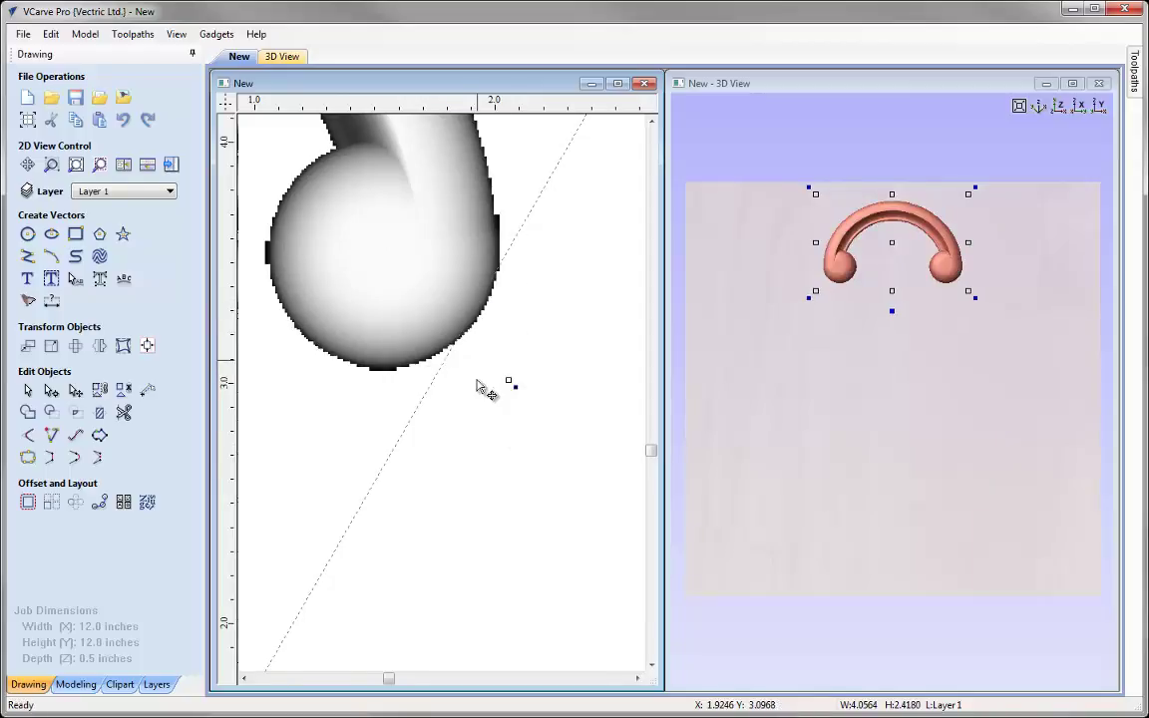
left_click(479, 406)
key("F3")
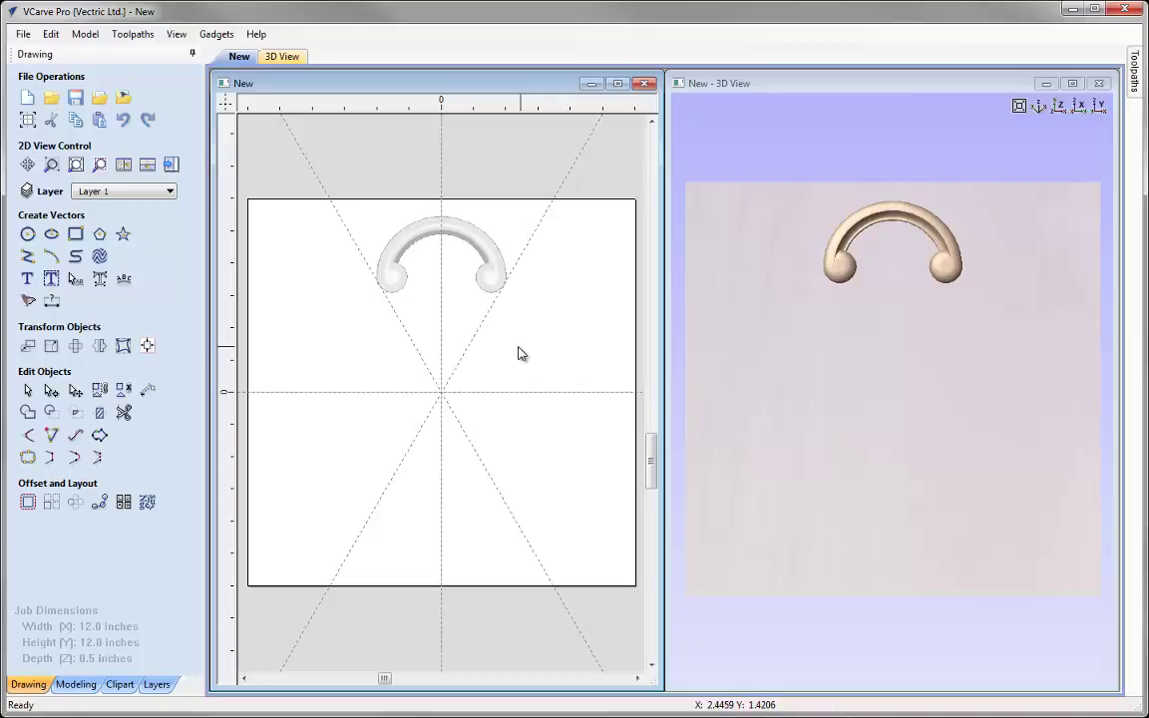
Try a circular copy of the arched C-Scroll with 6 items around rotation center X 0, Y 0, and undo it.
left_click(459, 243)
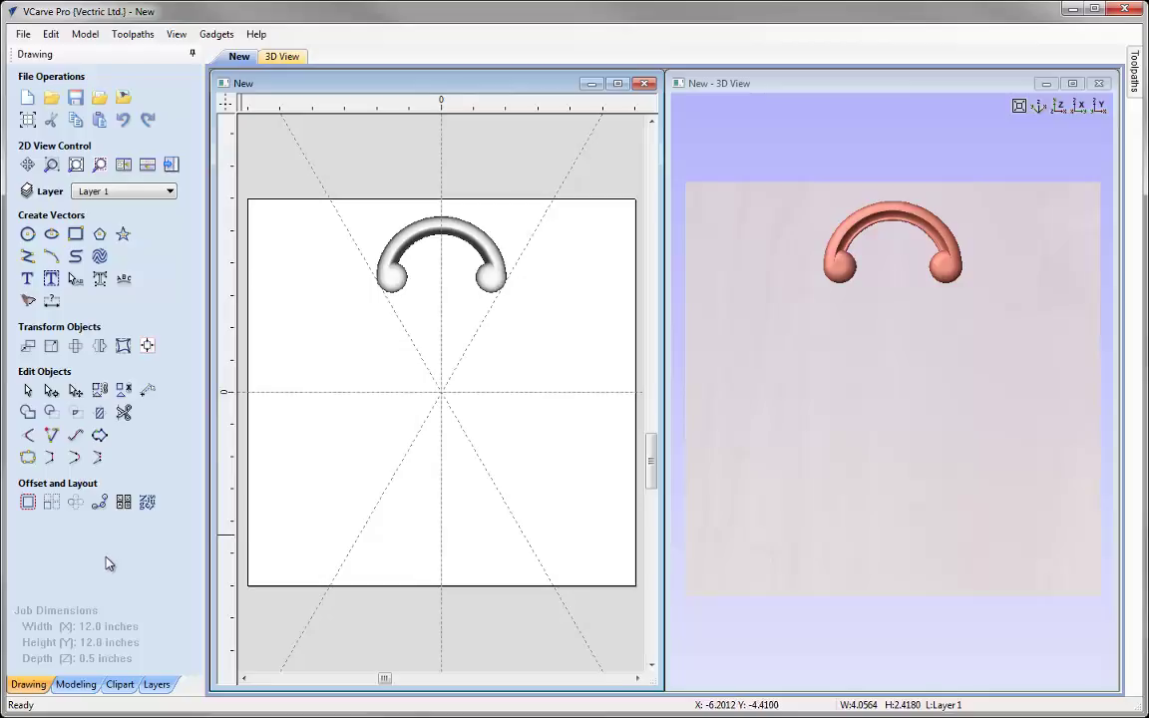
left_click(74, 502)
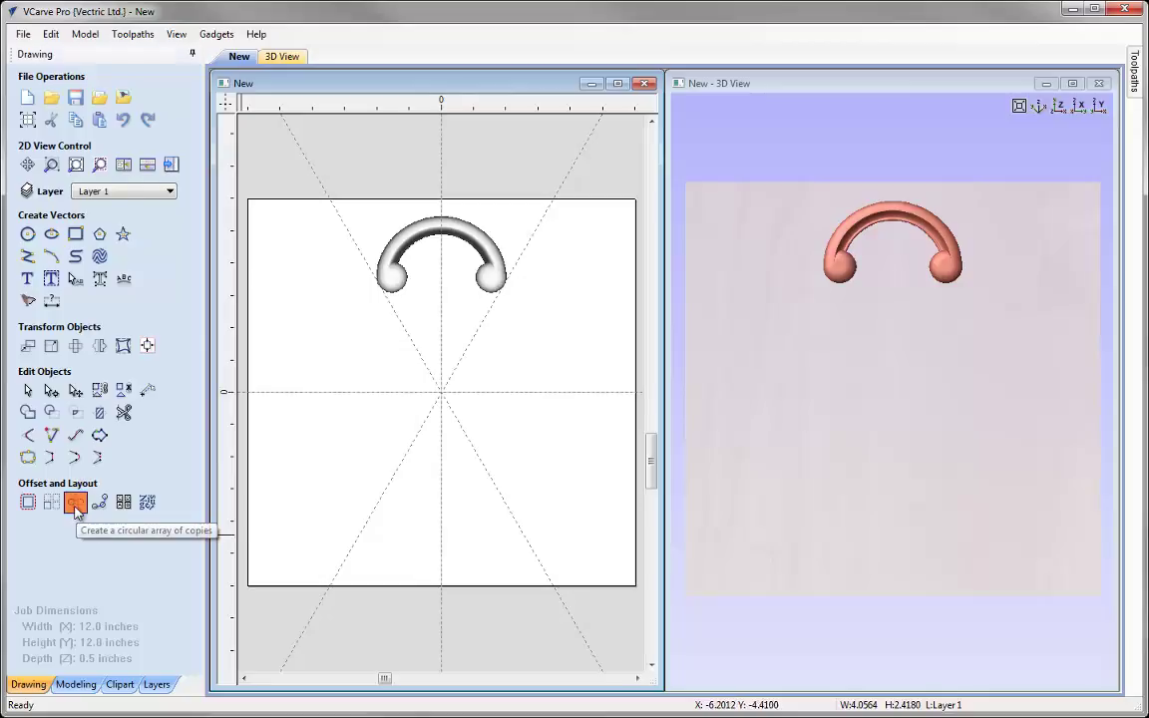
left_click(105, 189)
type("0")
key("Tab")
type("0")
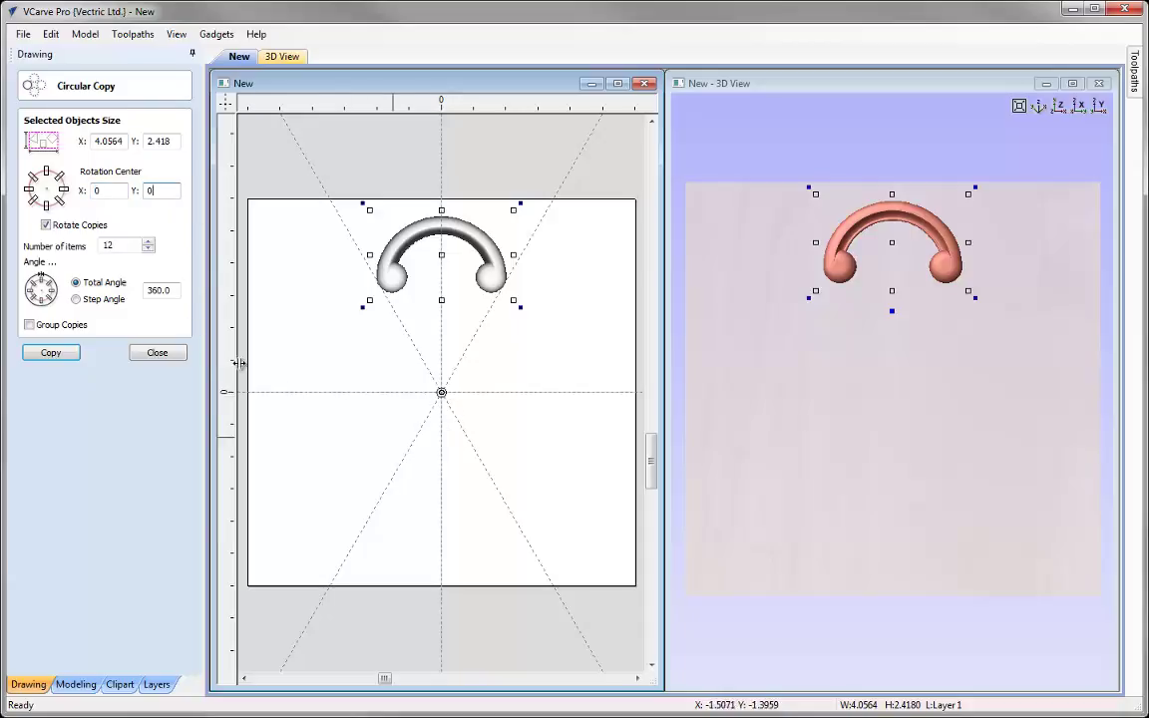
left_click_drag(138, 247, 89, 251)
type("6")
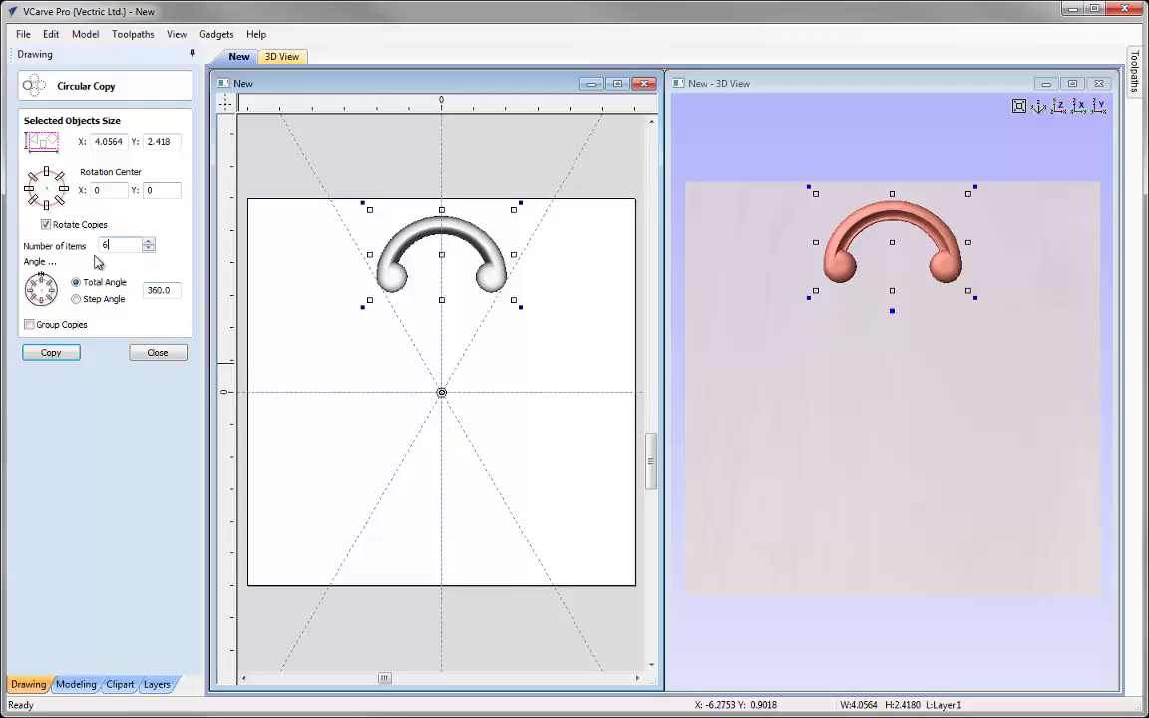
left_click(38, 354)
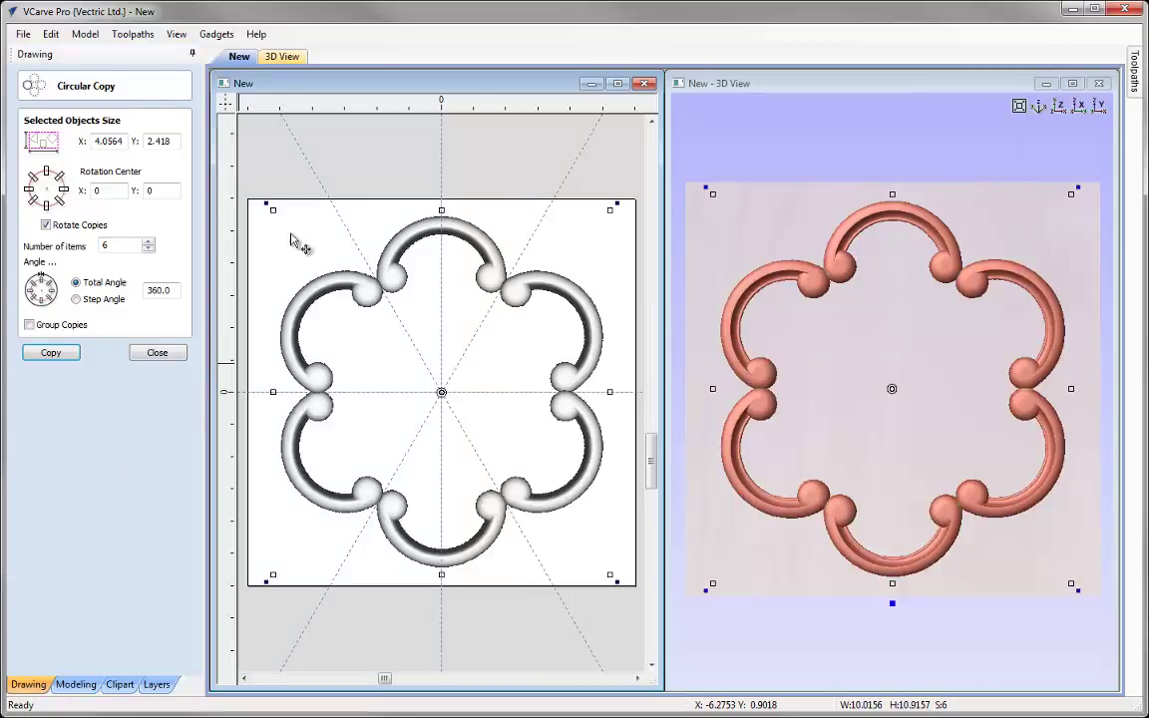
left_click(297, 202)
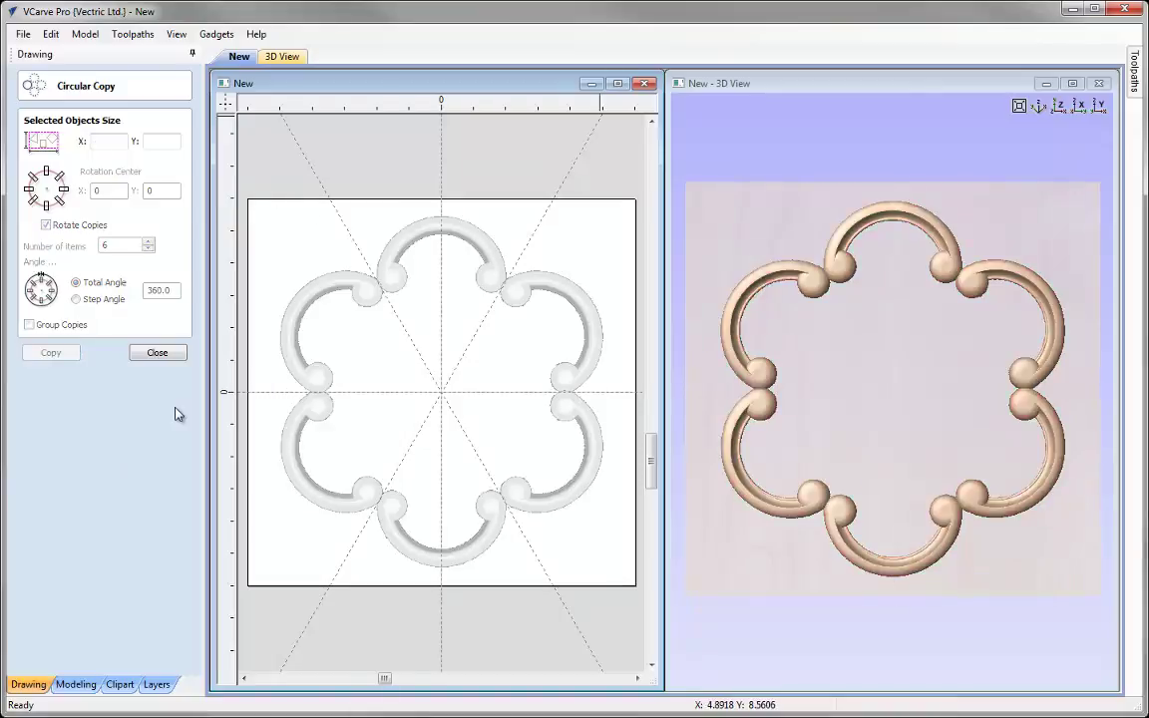
left_click(157, 353)
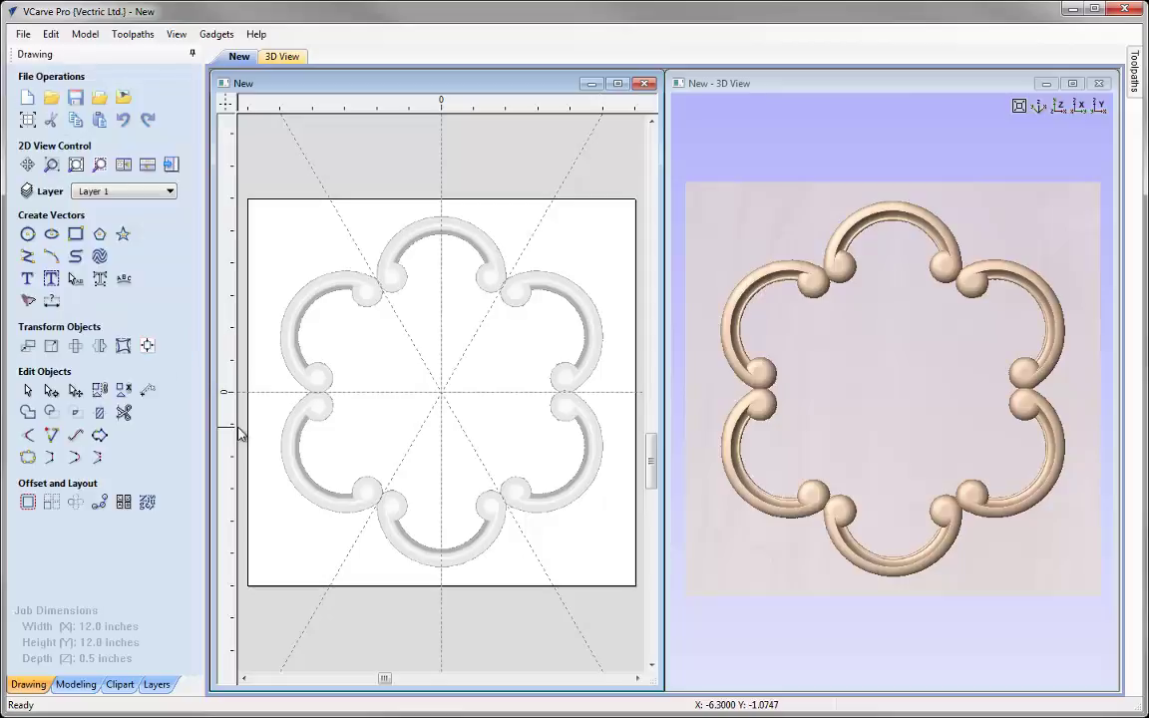
key("ctrl+z")
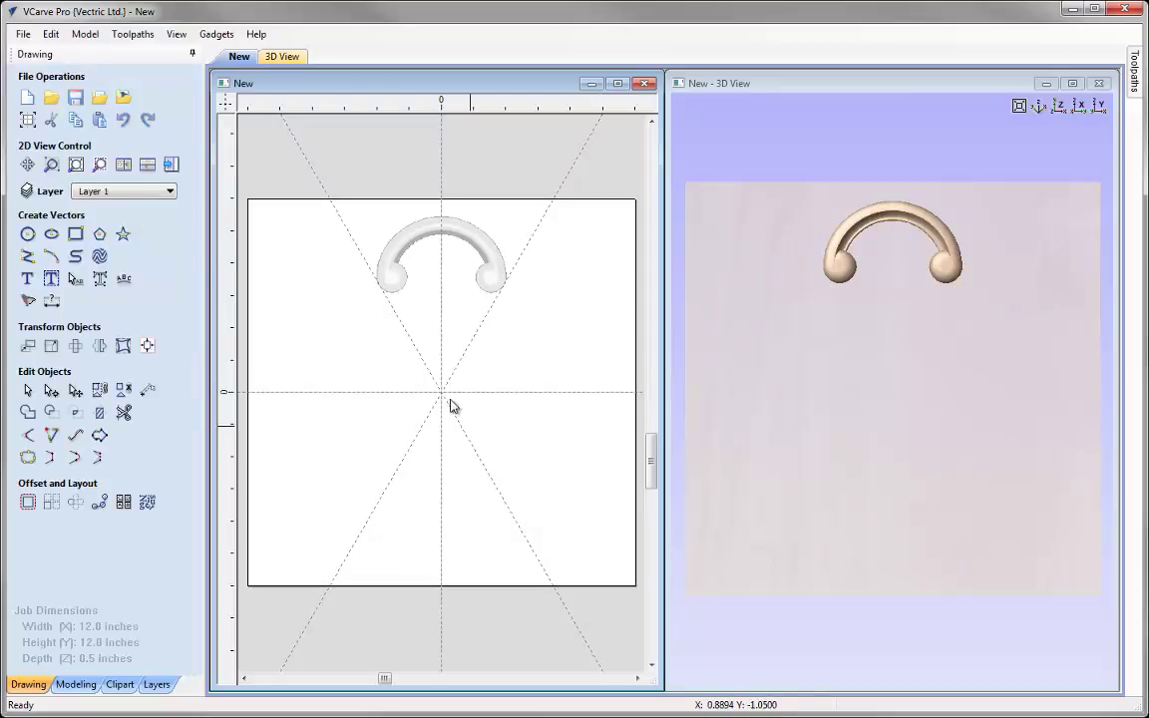
Rotate the C-Scroll 180 degrees so its ball ends point outward, and move it down slightly between the angled guides.
left_click(396, 265)
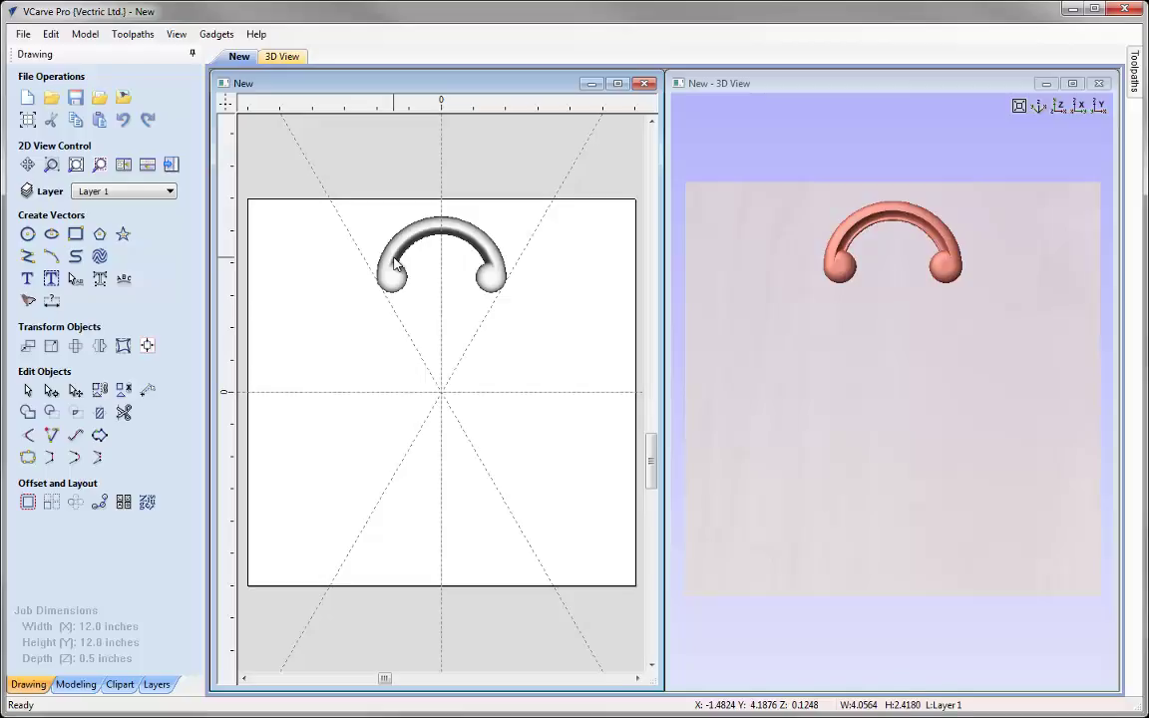
key("ctrl+z")
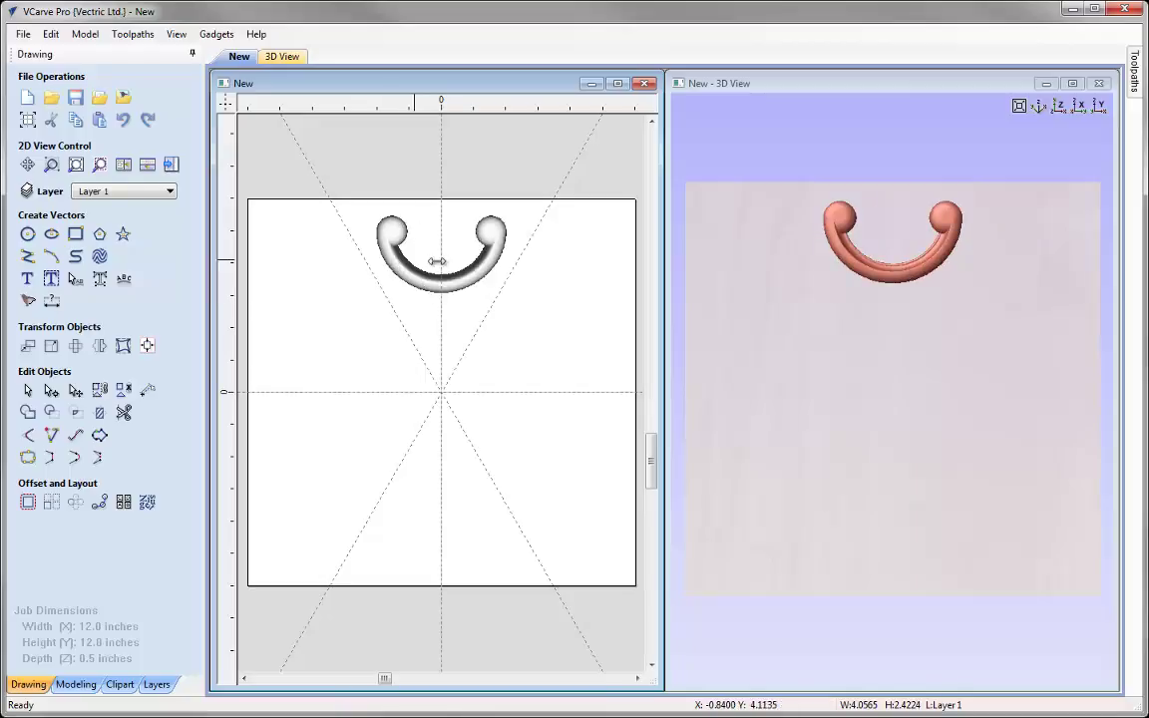
left_click(469, 285)
left_click_drag(469, 285, 469, 320)
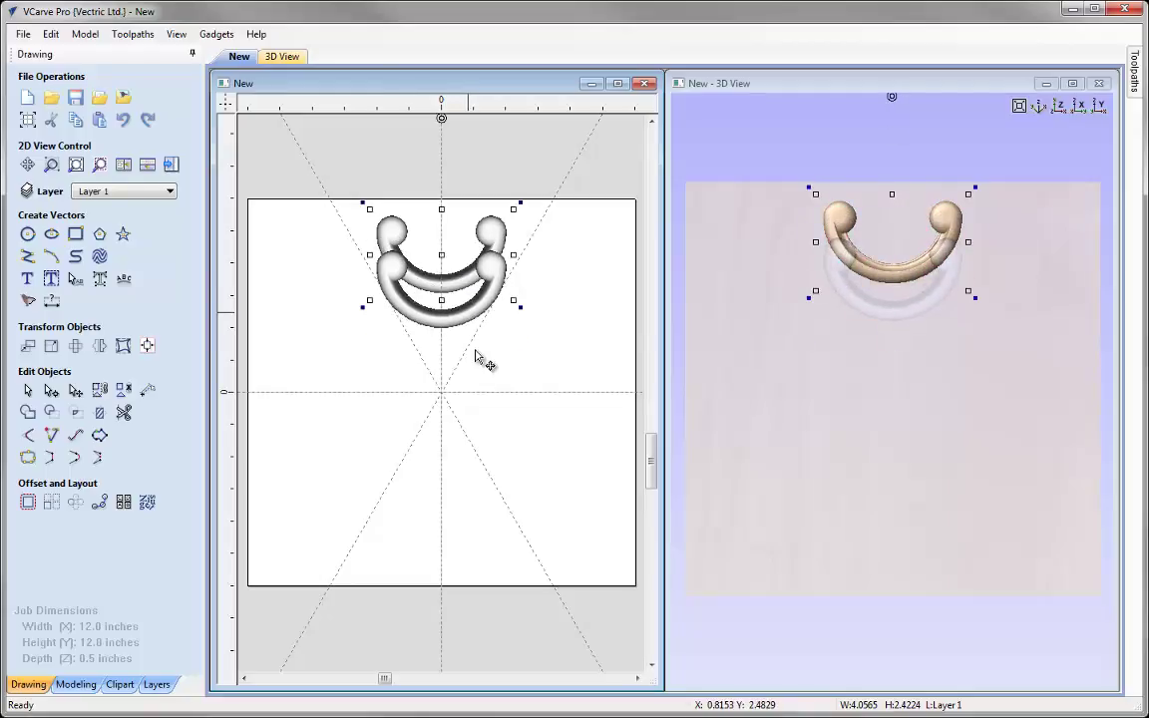
Start a circular copy of the outward-facing C-Scroll with the rotation center's Y set to 0.
left_click(76, 502)
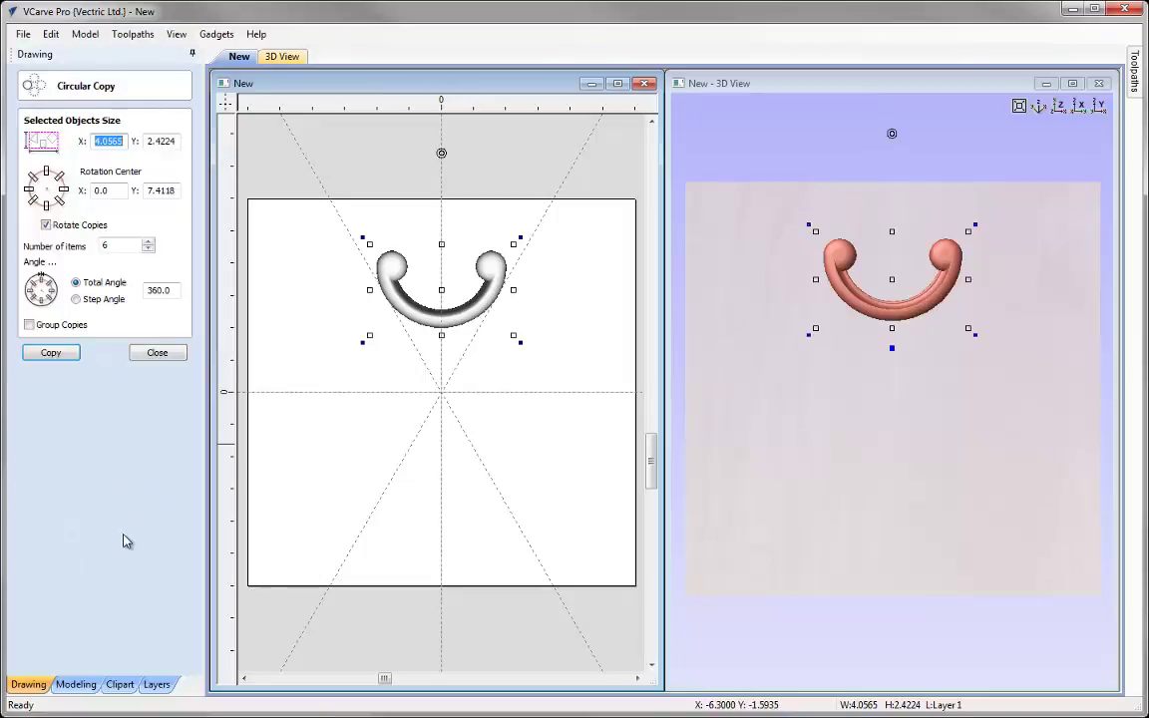
double_click(164, 191)
type("0")
Try circular copies of the C-Scroll with 6 items and with 9 items over 360 degrees, undoing each one.
left_click(75, 351)
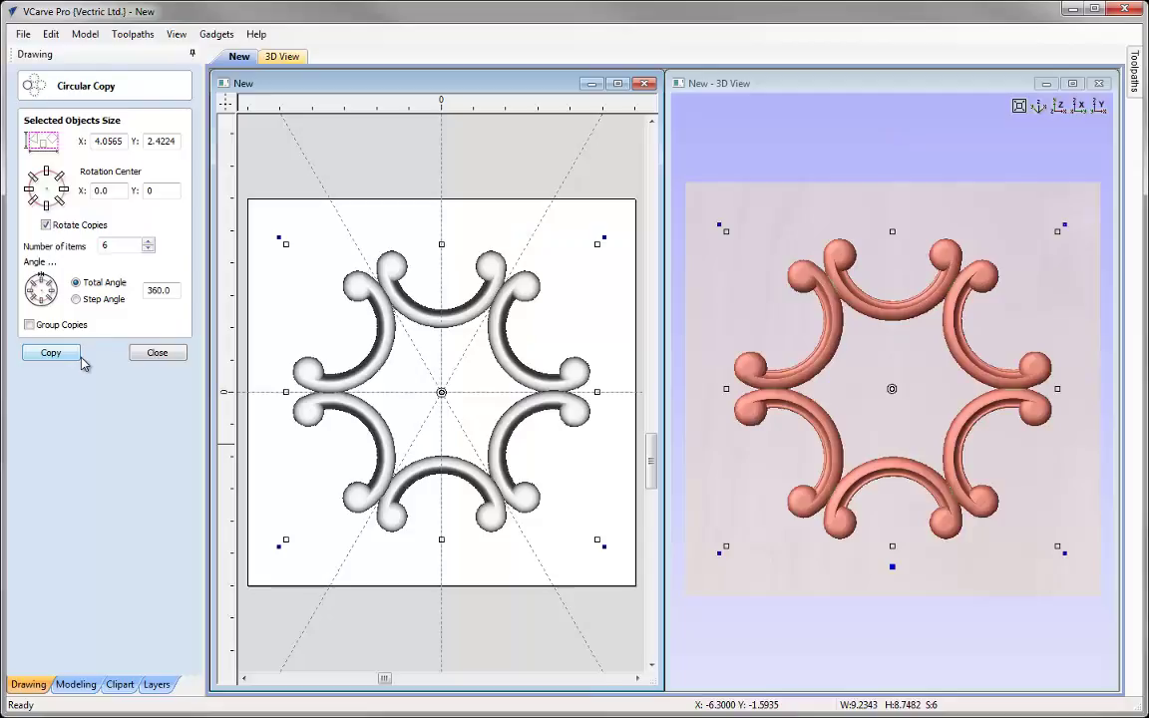
left_click(80, 357)
left_click_drag(119, 247, 78, 231)
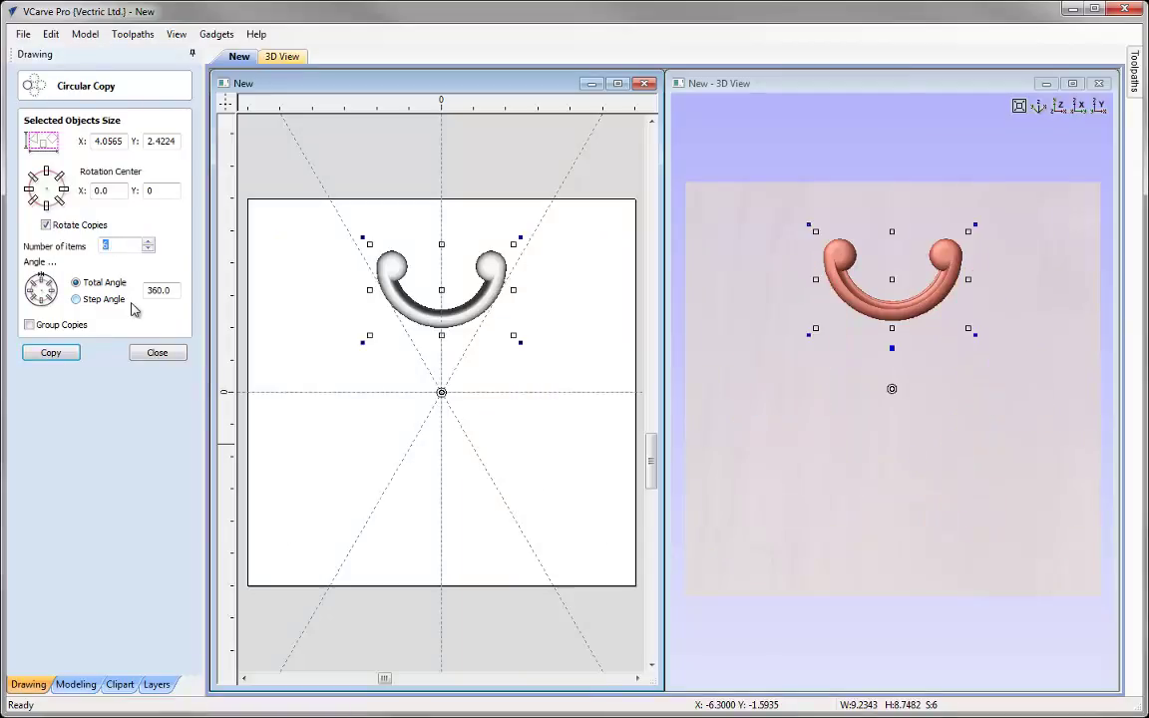
left_click(52, 354)
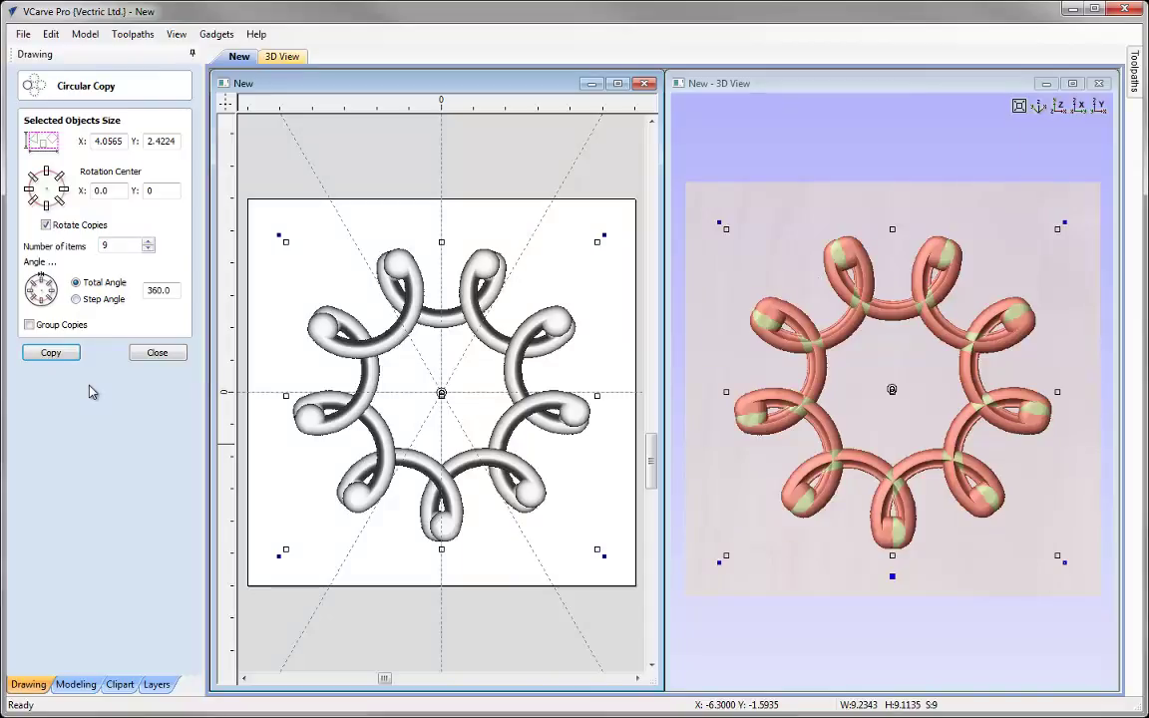
key("ctrl+z")
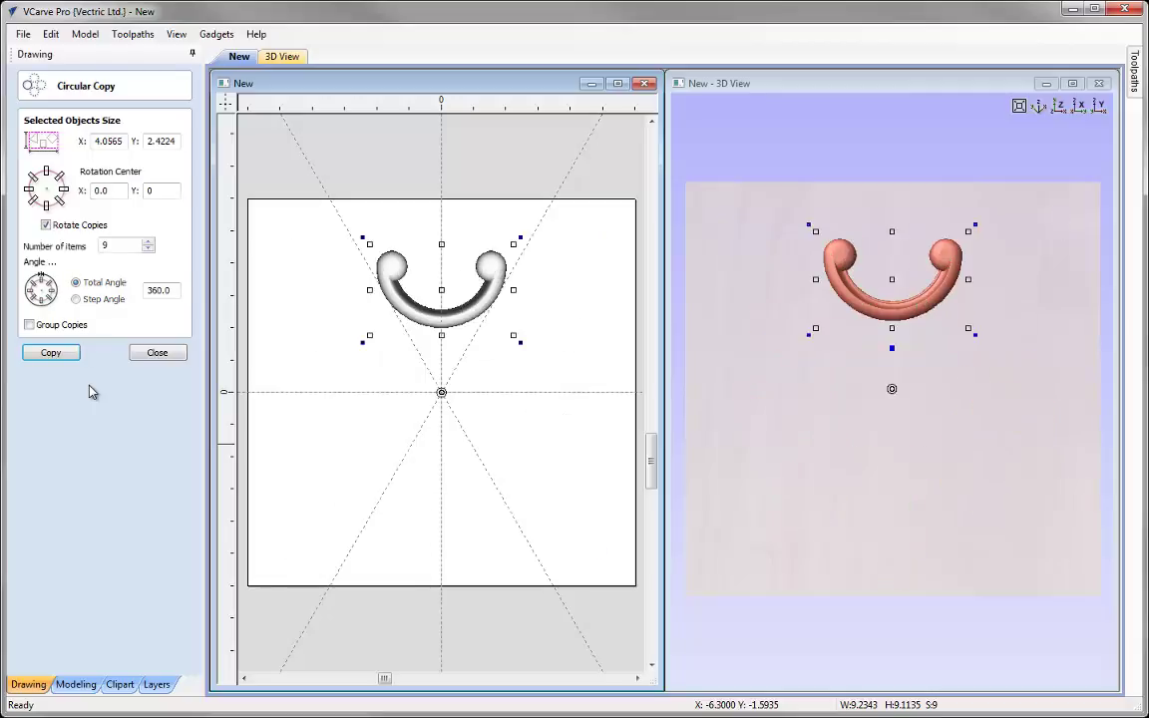
Create a circular copy of the C-Scroll with 12 items over a total angle of 360 degrees and deselect the ring.
double_click(112, 247)
type("12")
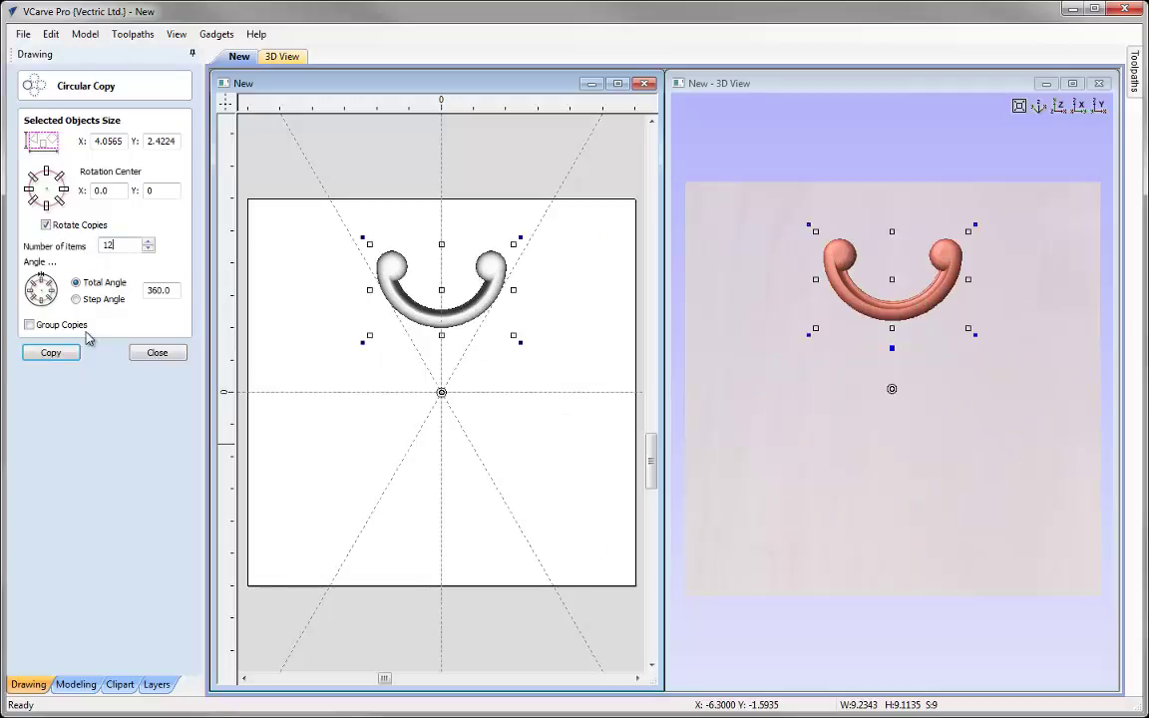
left_click(63, 355)
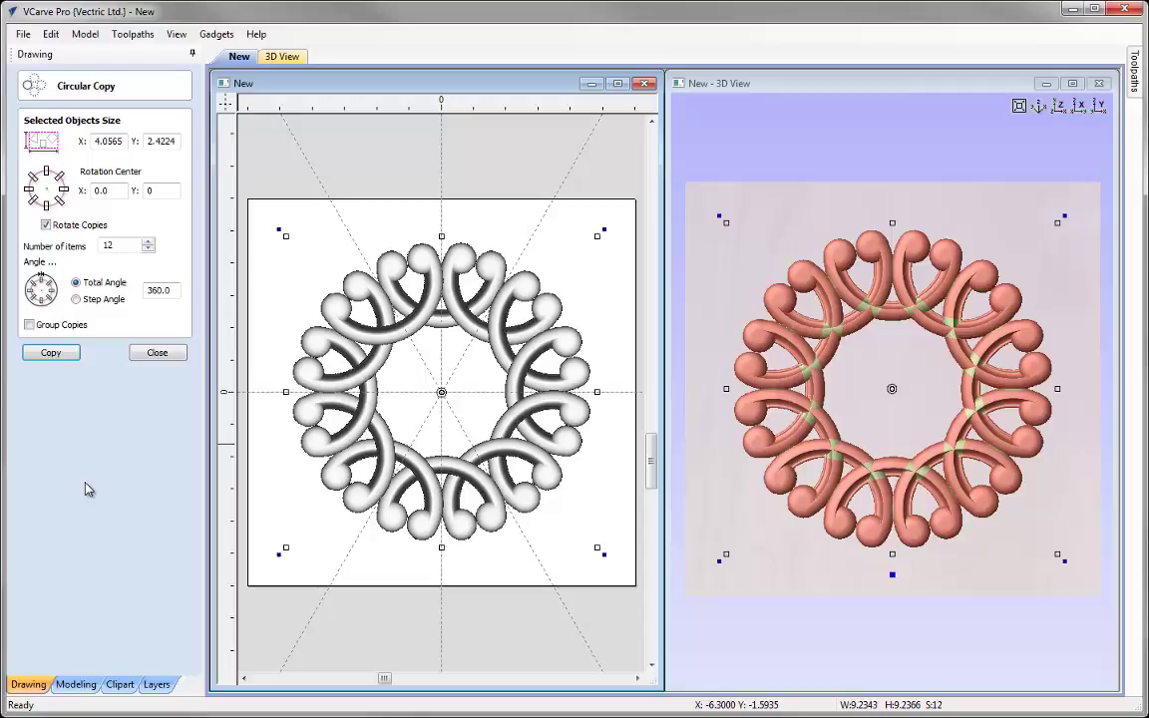
left_click(156, 354)
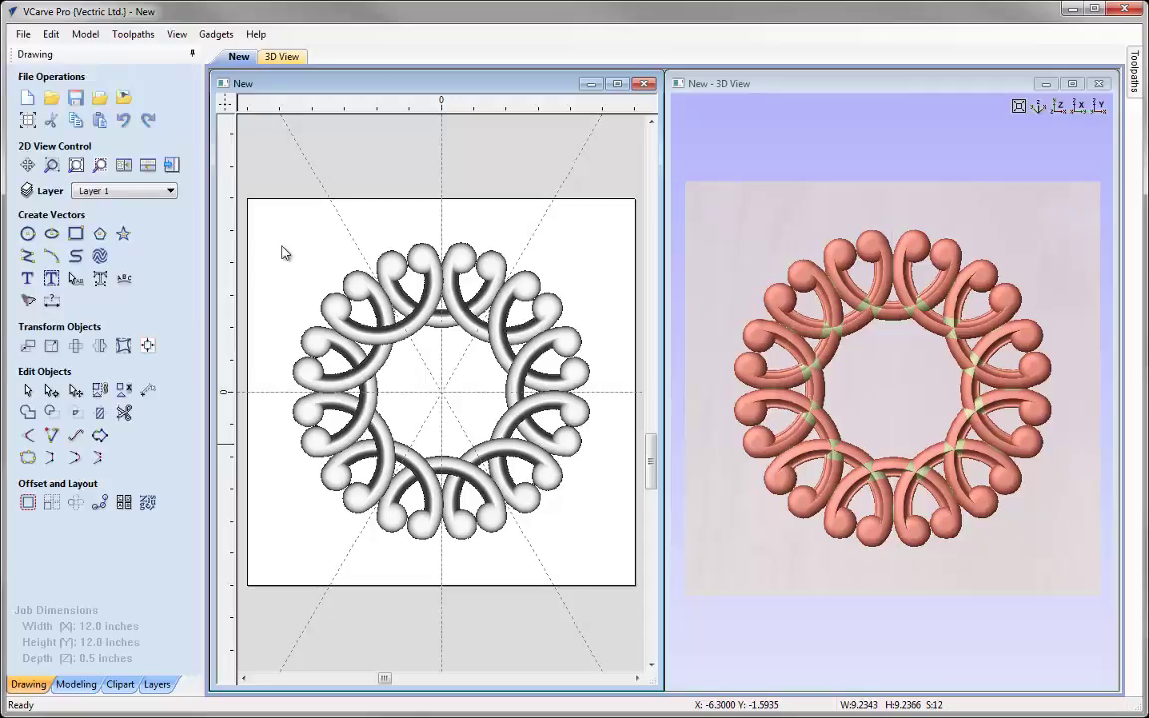
left_click(282, 252)
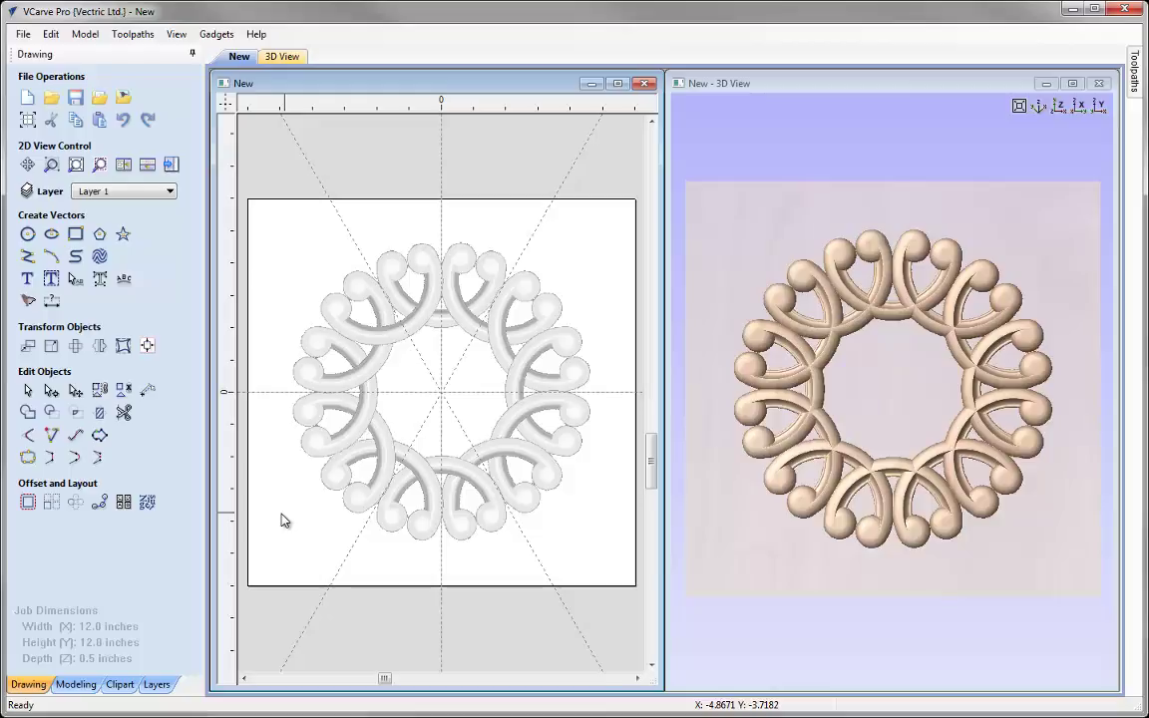
Save the job as Rotational_Symmetry in the Flourish_Assembly_FILES folder as a VCarve file.
left_click(24, 38)
left_click(62, 124)
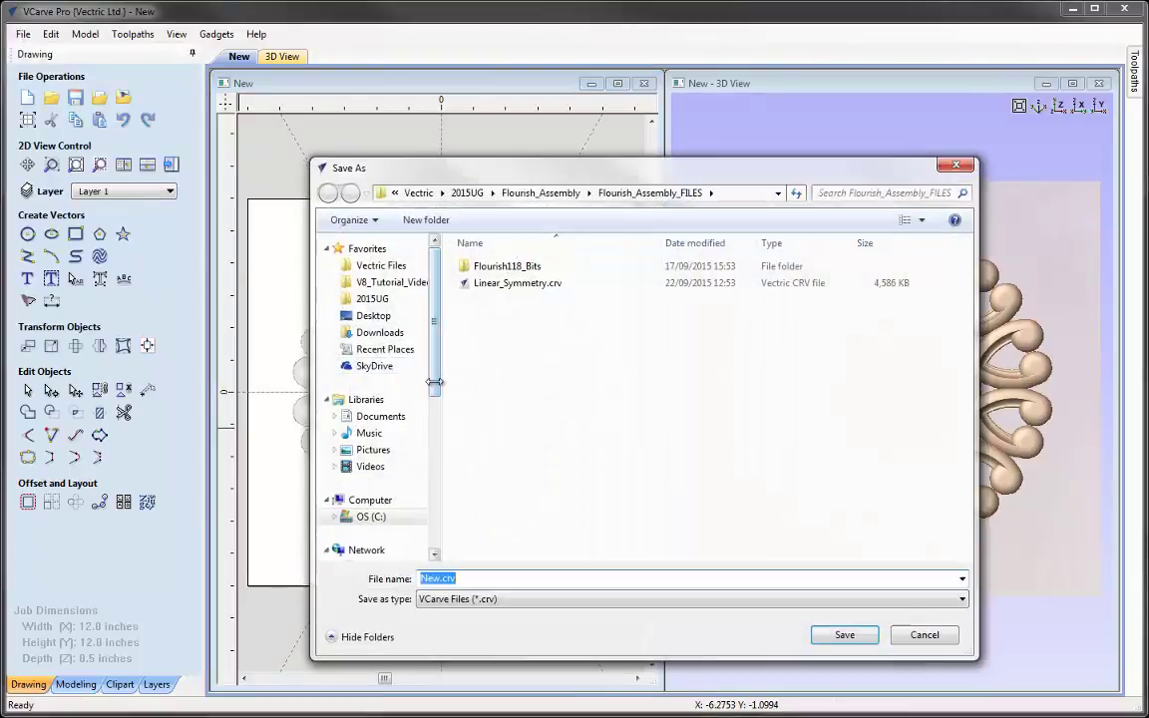
type("Ro")
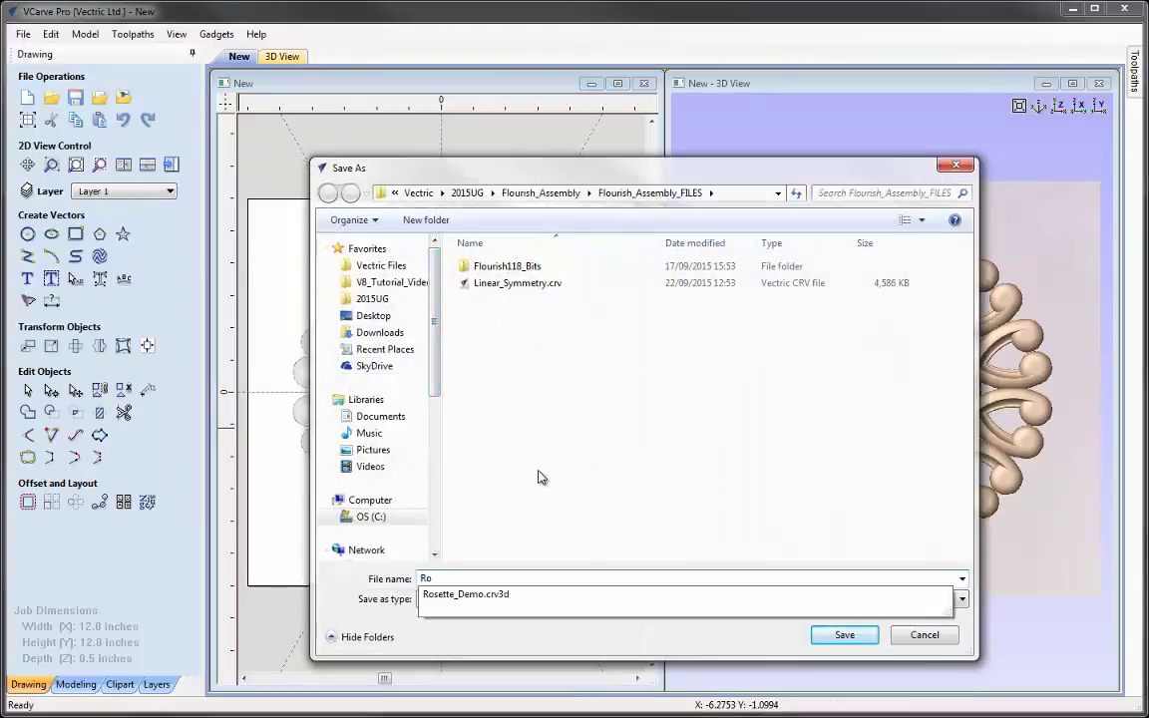
type("tational_Symmetry")
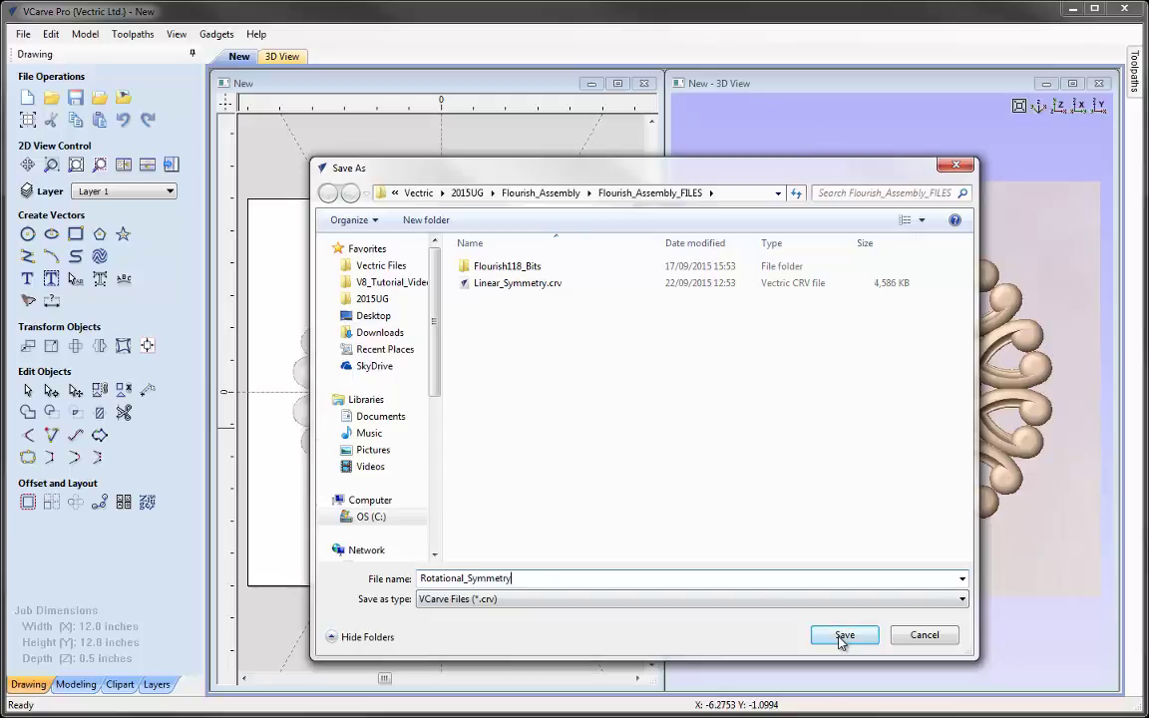
left_click(842, 636)
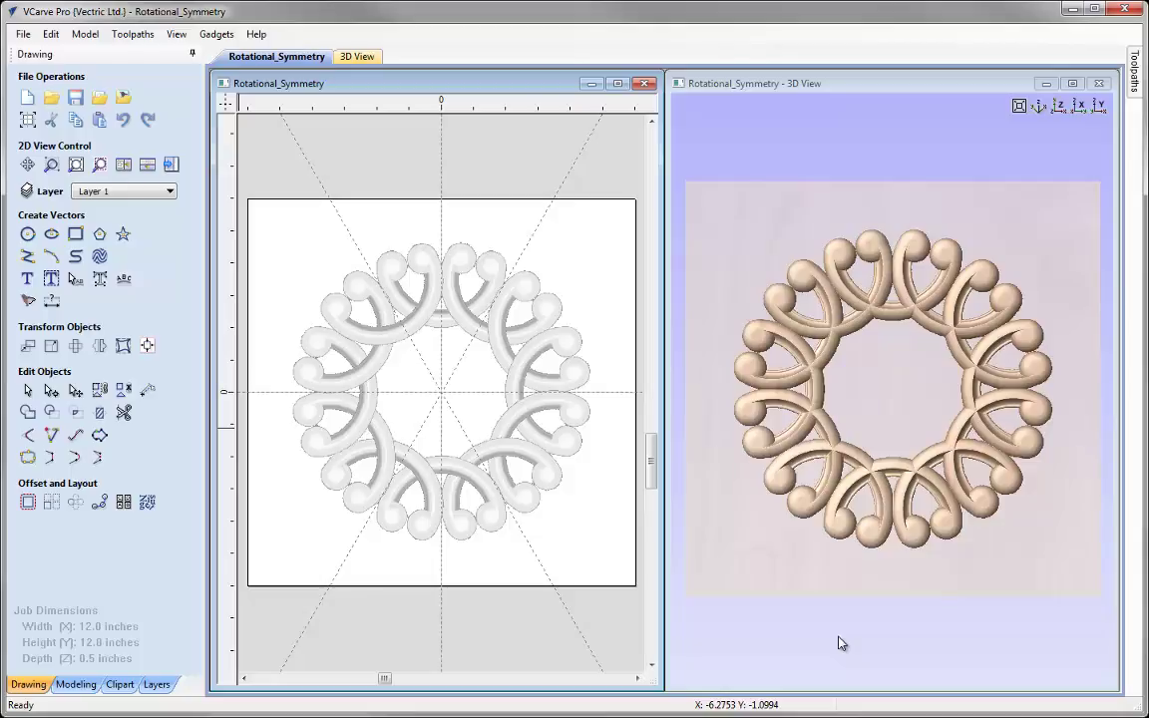
Create a new 12 by 12 inch job, 0.5 inches thick, with a centered XY datum and Very High modeling resolution.
left_click(27, 98)
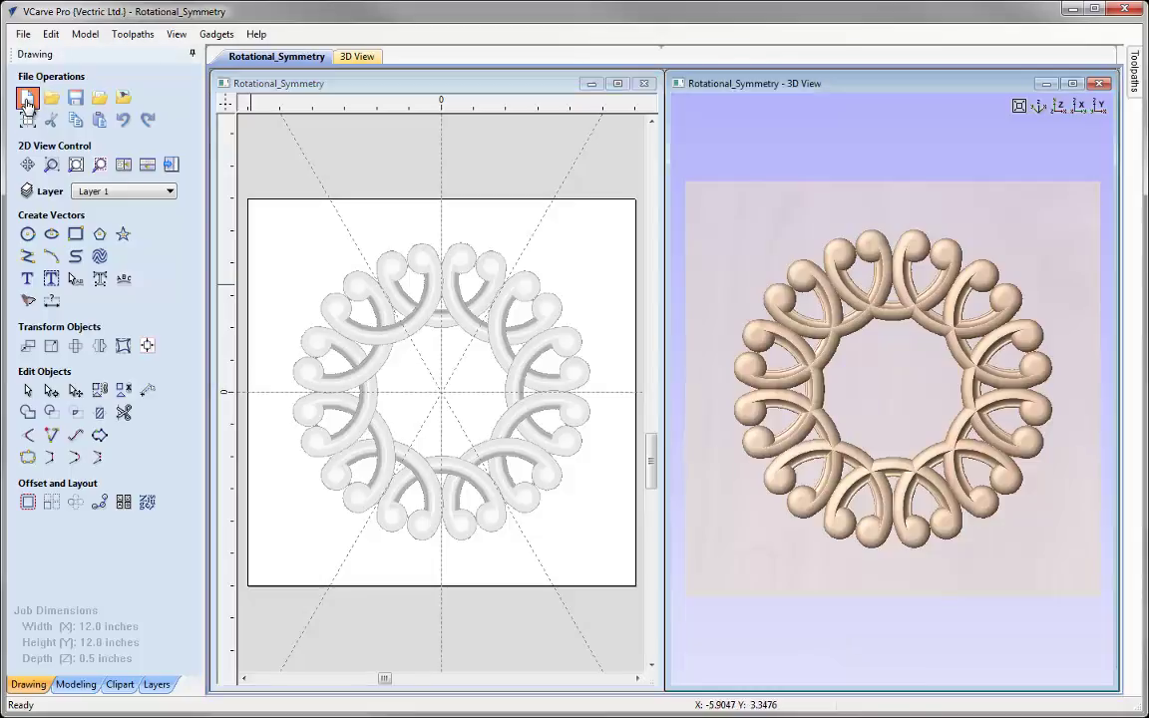
double_click(133, 116)
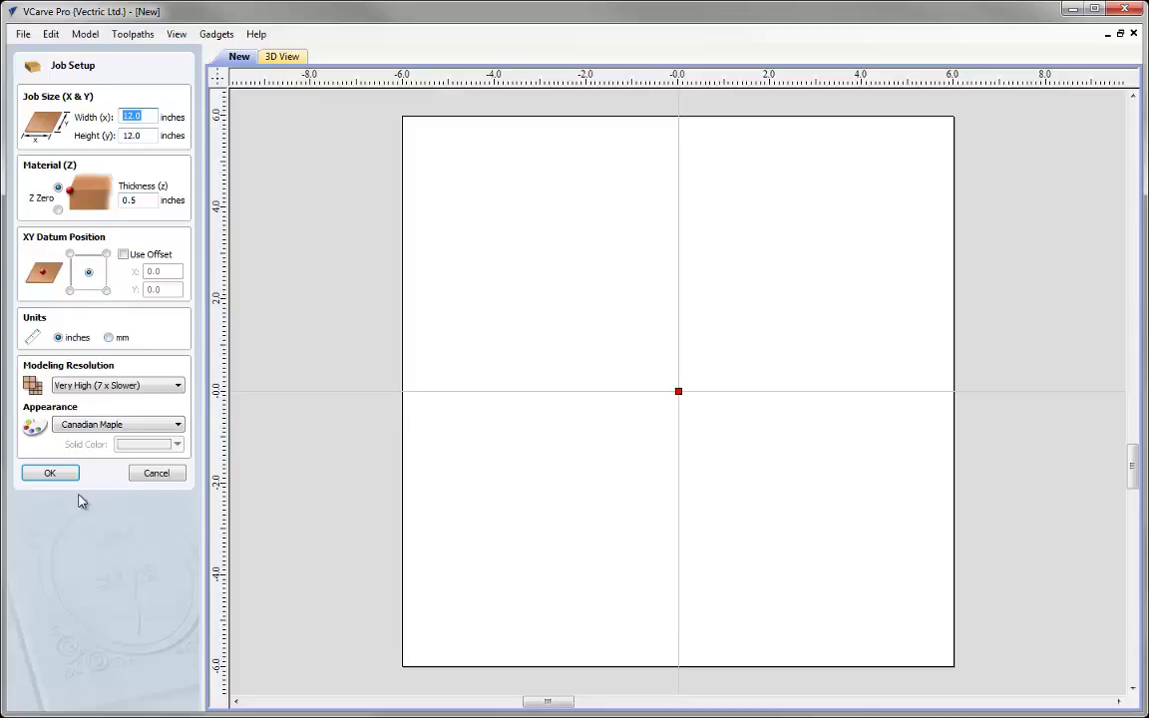
left_click(50, 472)
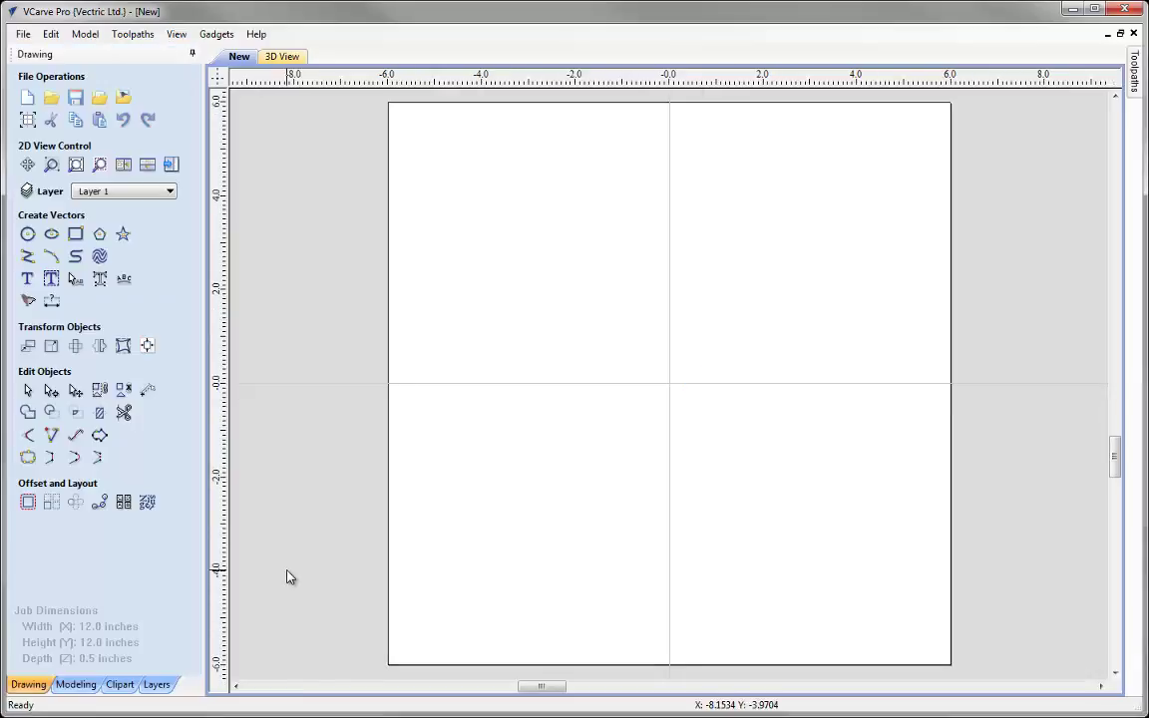
Import the C-Scroll.v3m component from the Flourish_Assembly_FILES folder into the new job and deselect it.
left_click(76, 684)
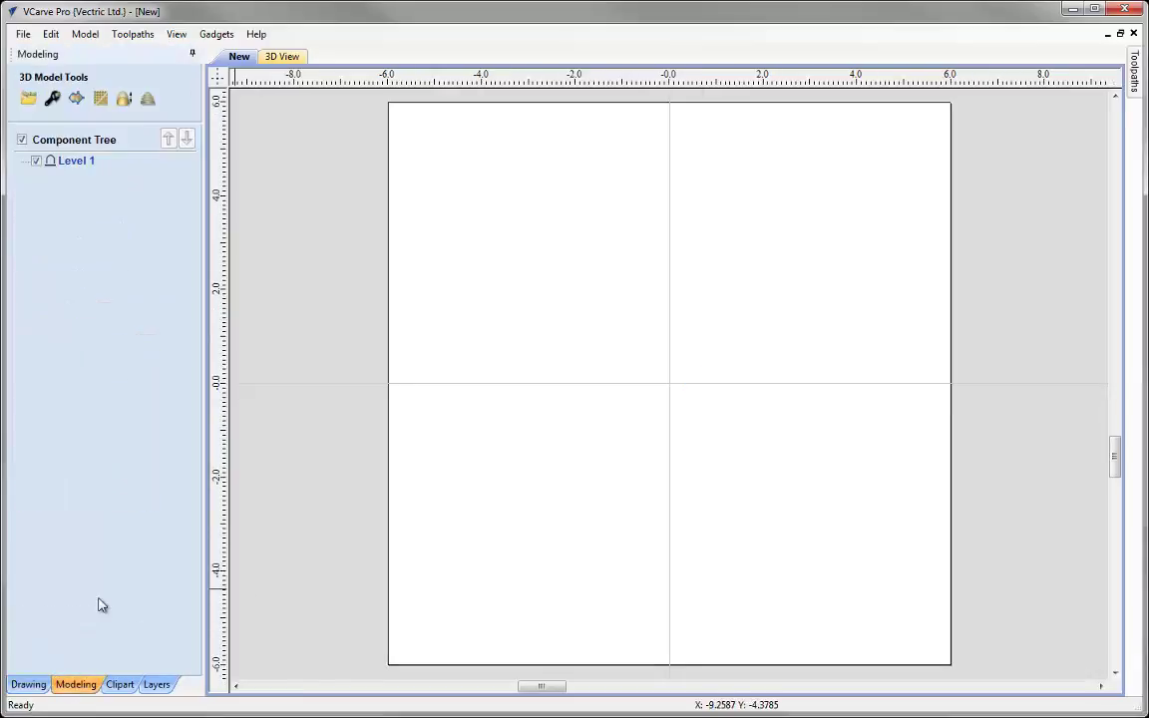
left_click(28, 98)
left_click(486, 284)
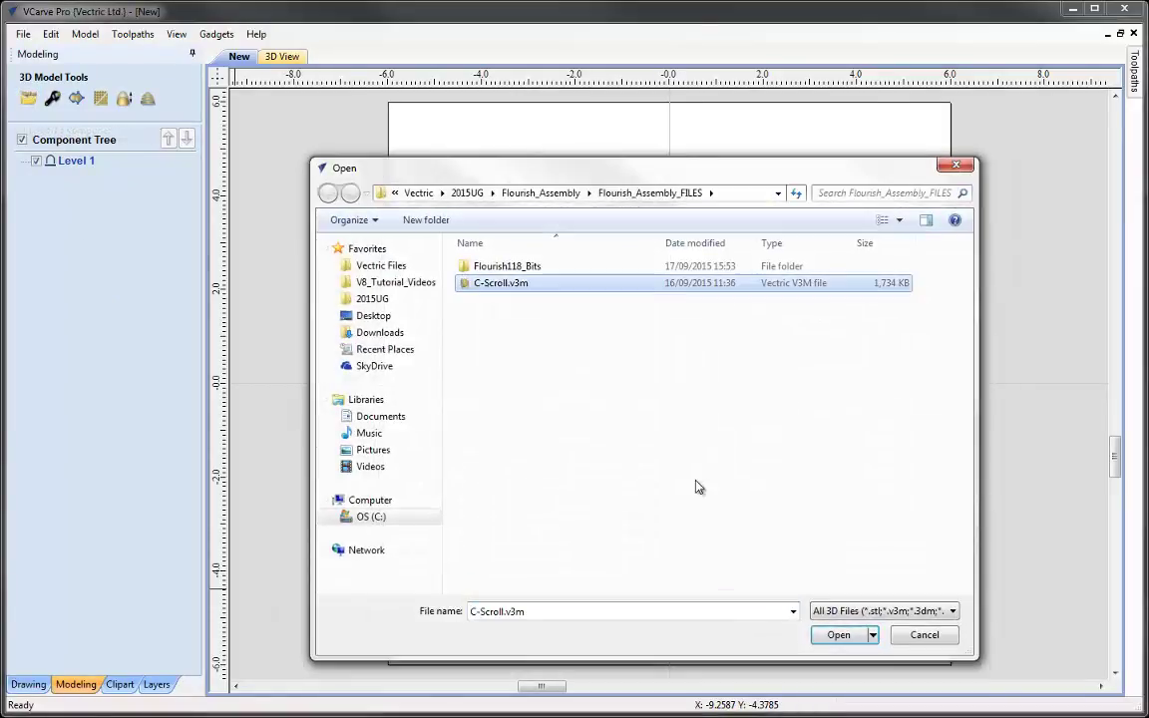
left_click(842, 637)
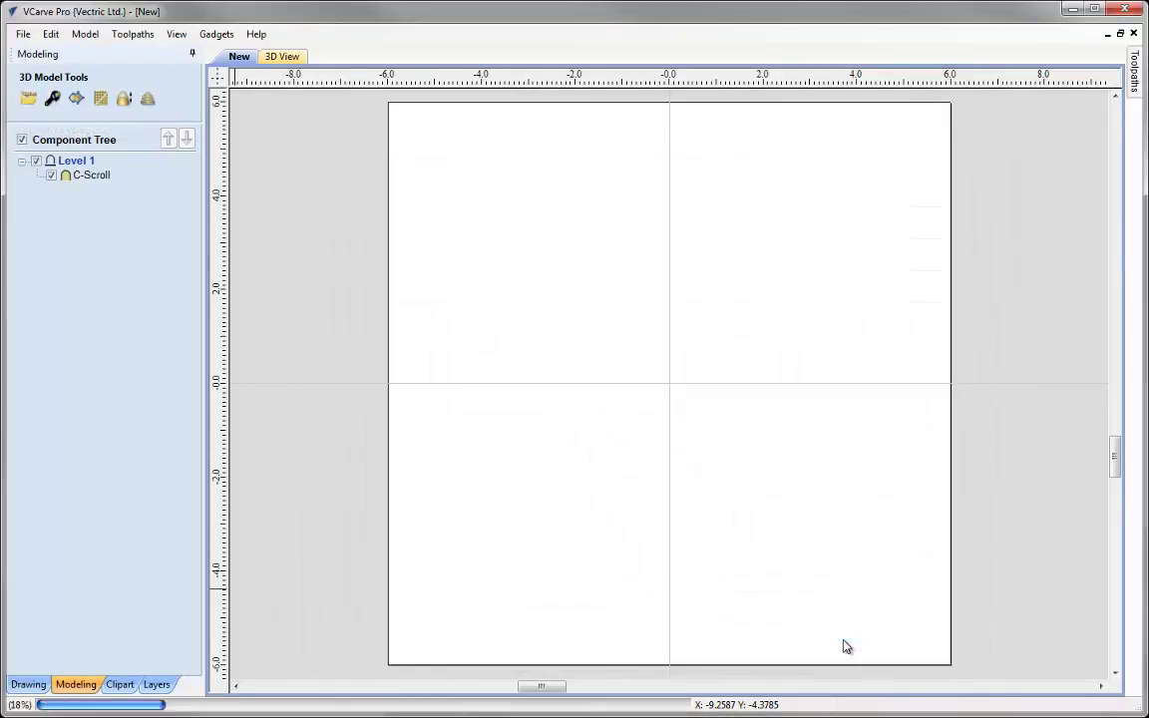
left_click(814, 578)
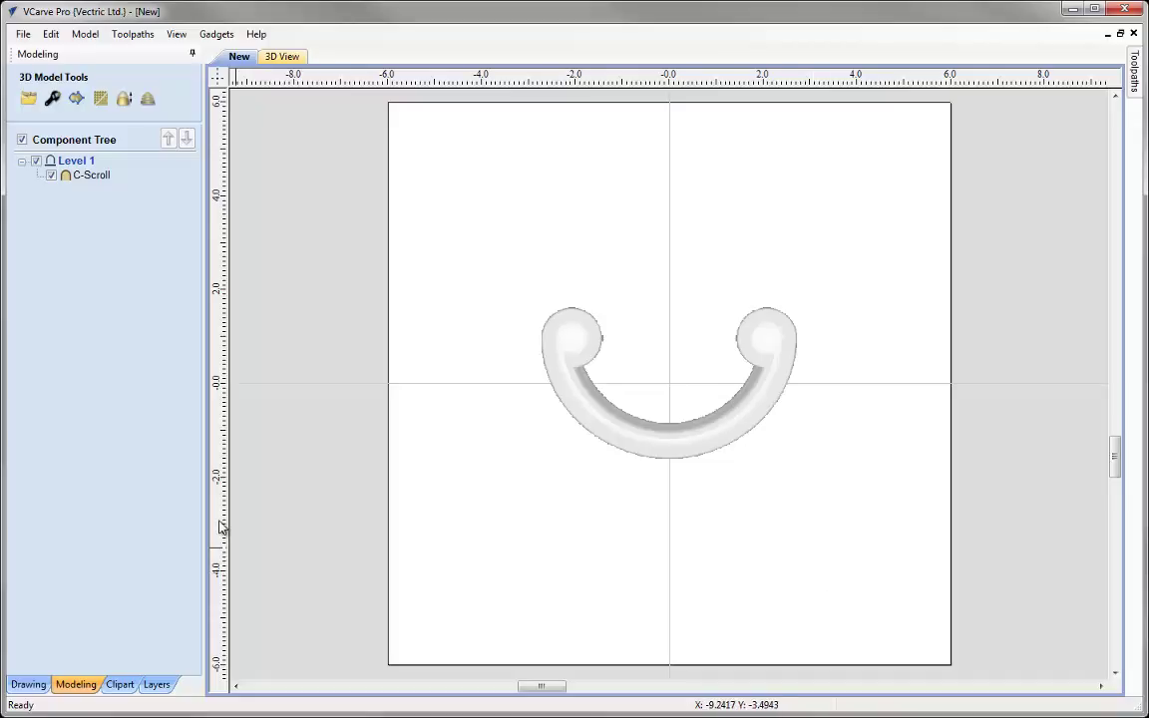
Place a vertical, a horizontal and a 45-degree angled guide line, all passing through the job center.
left_click_drag(221, 529, 664, 531)
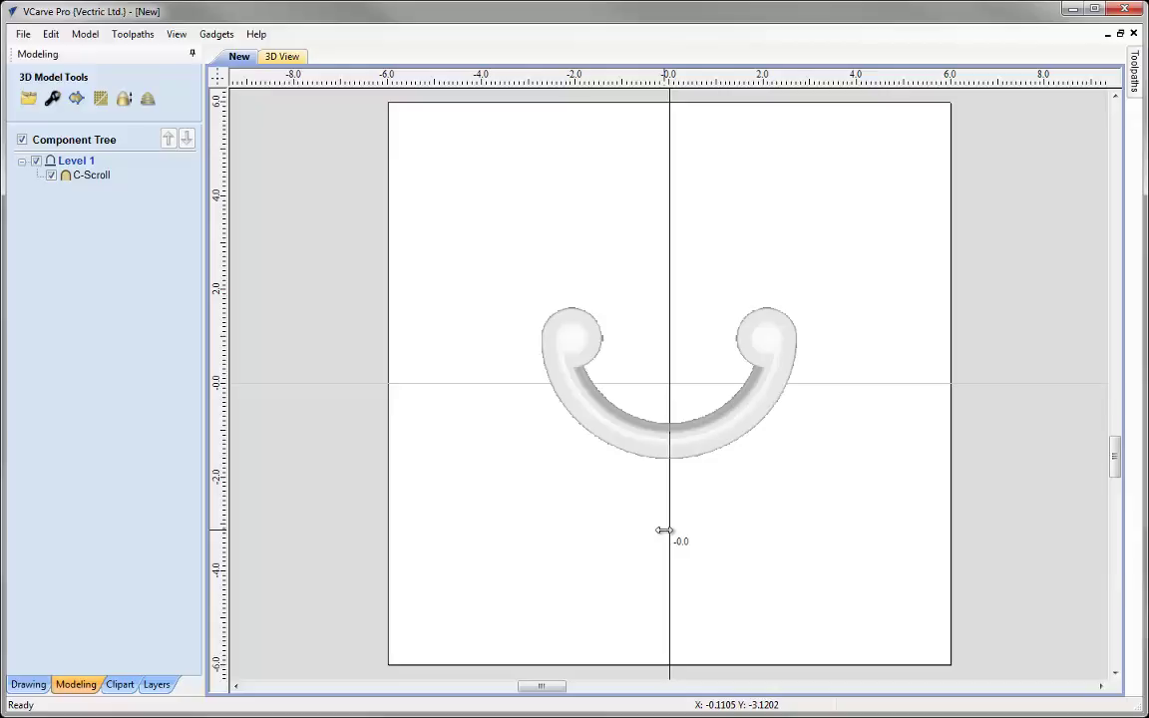
left_click_drag(468, 87, 470, 404)
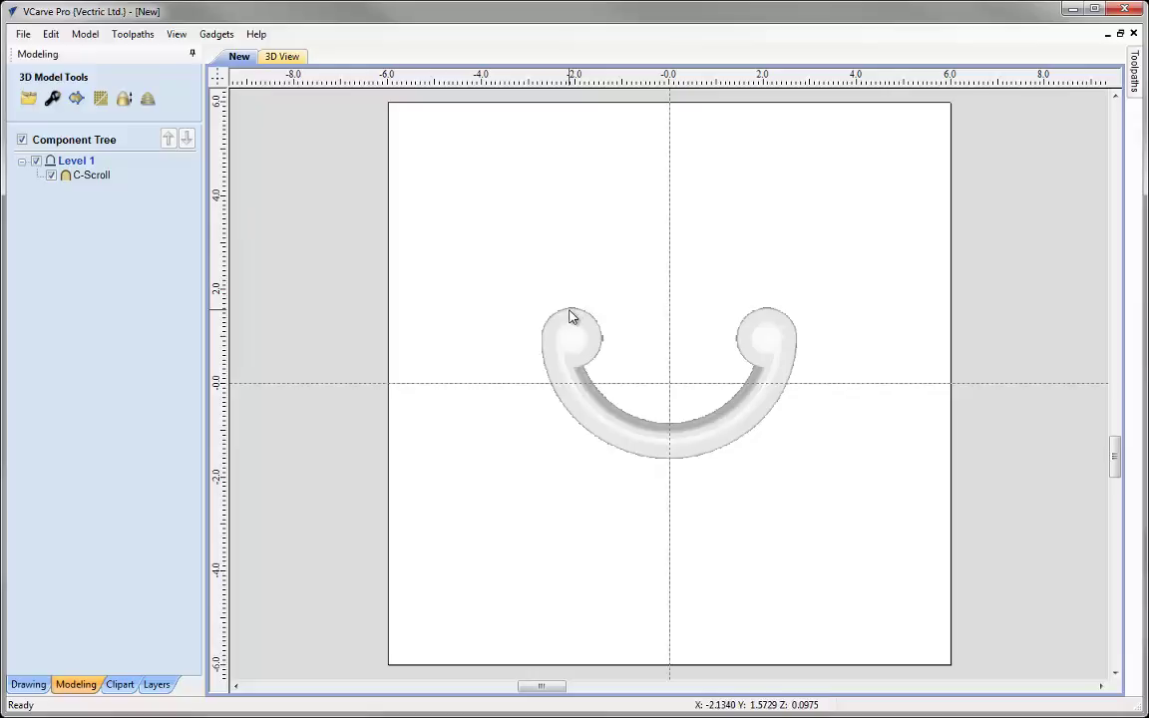
right_click(436, 217)
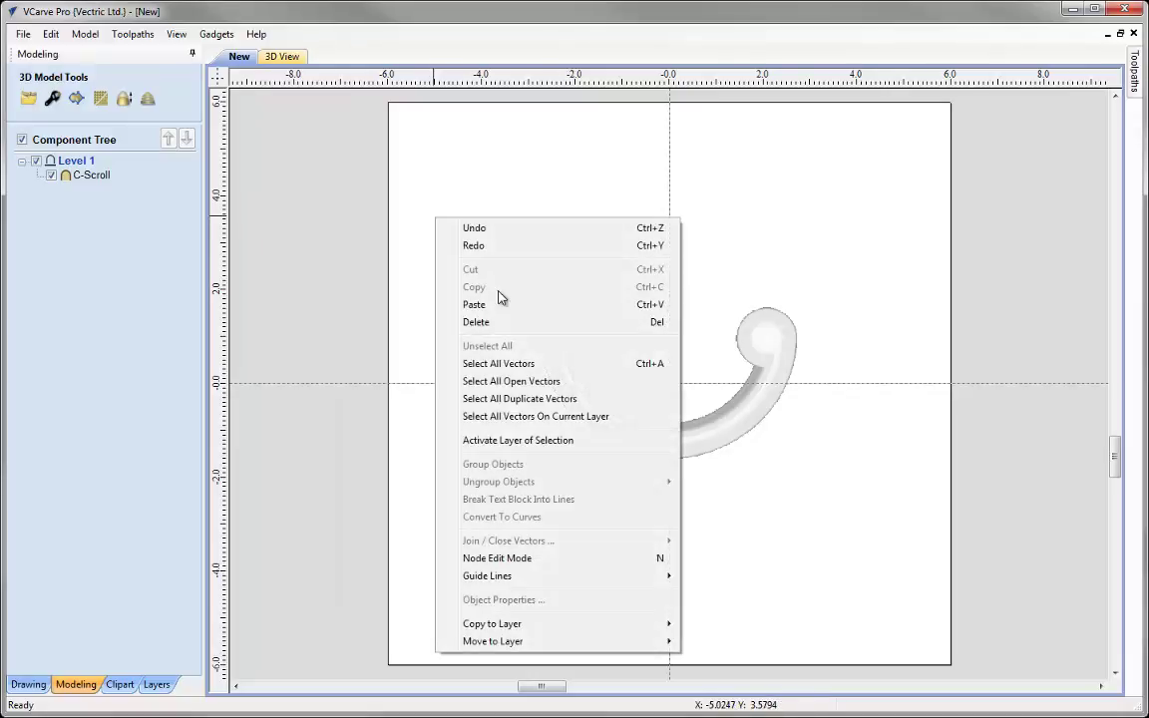
mouse_move(526, 576)
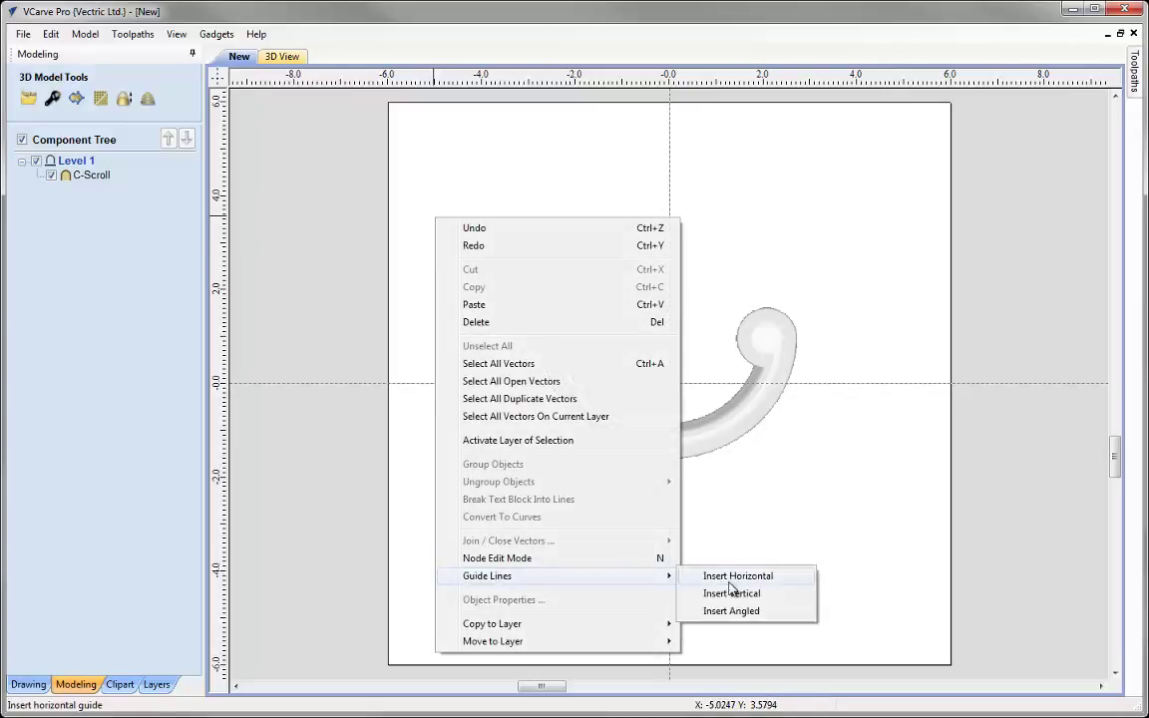
left_click(731, 611)
type("45")
left_click(541, 370)
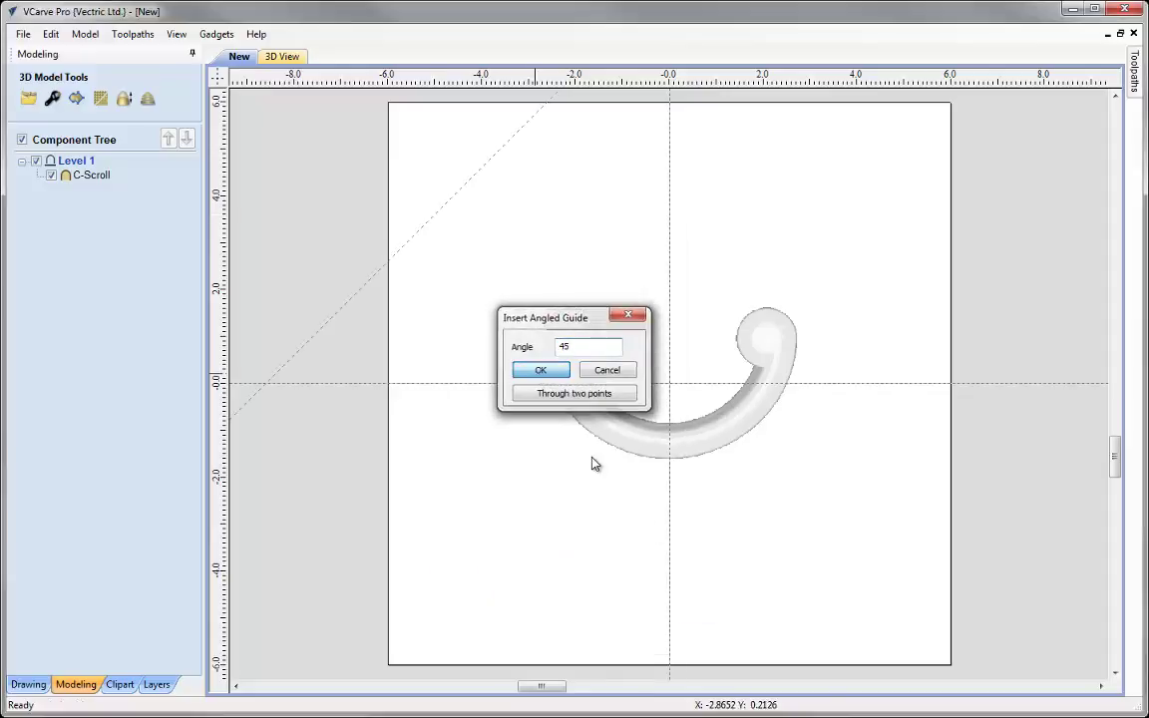
left_click_drag(457, 187, 669, 385)
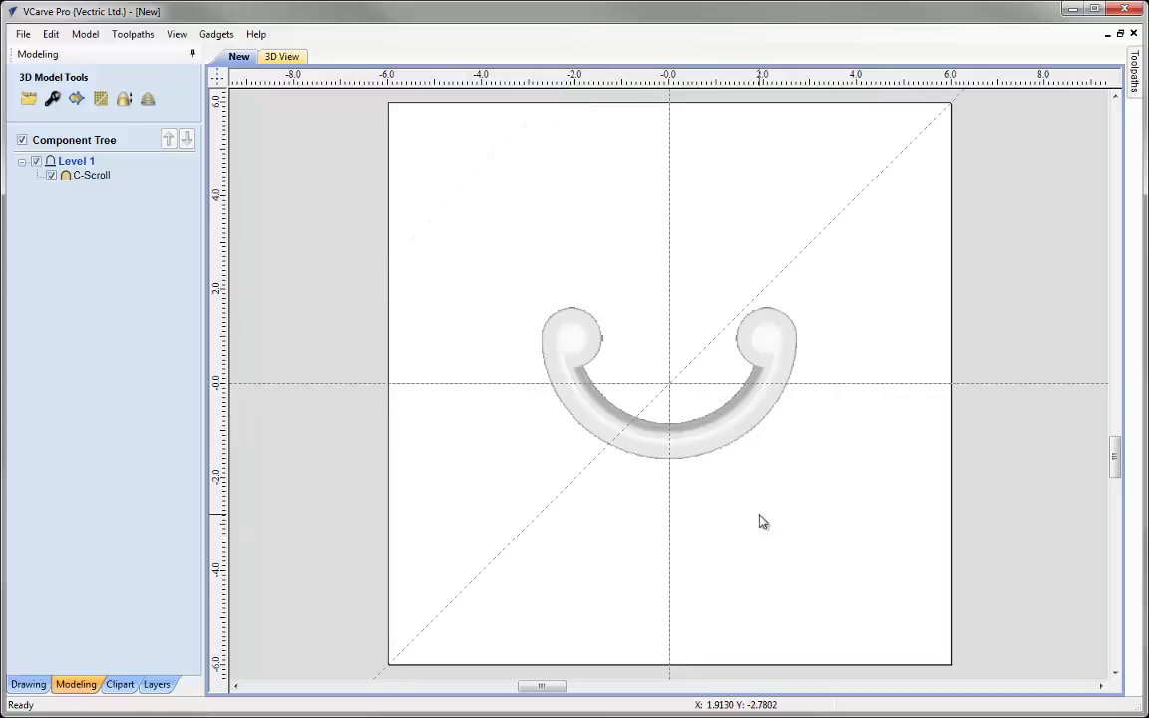
Insert a second angled guide line at 135 degrees and align it through the job center.
right_click(453, 261)
mouse_move(525, 622)
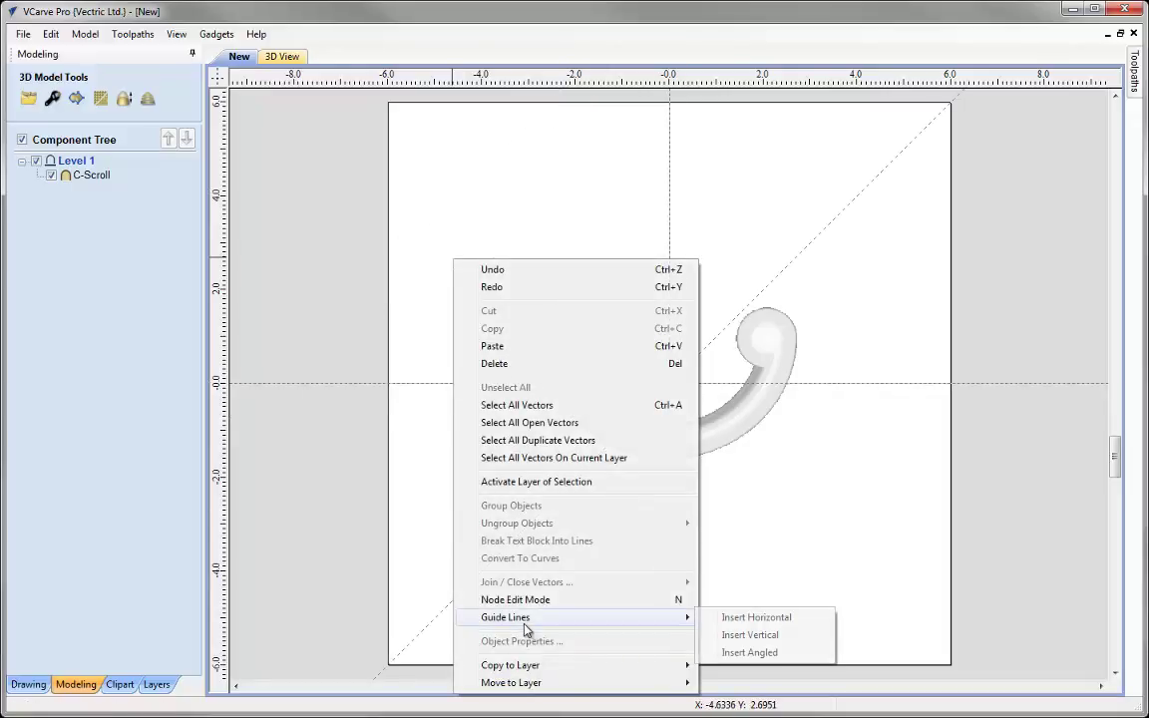
left_click(749, 652)
type("135")
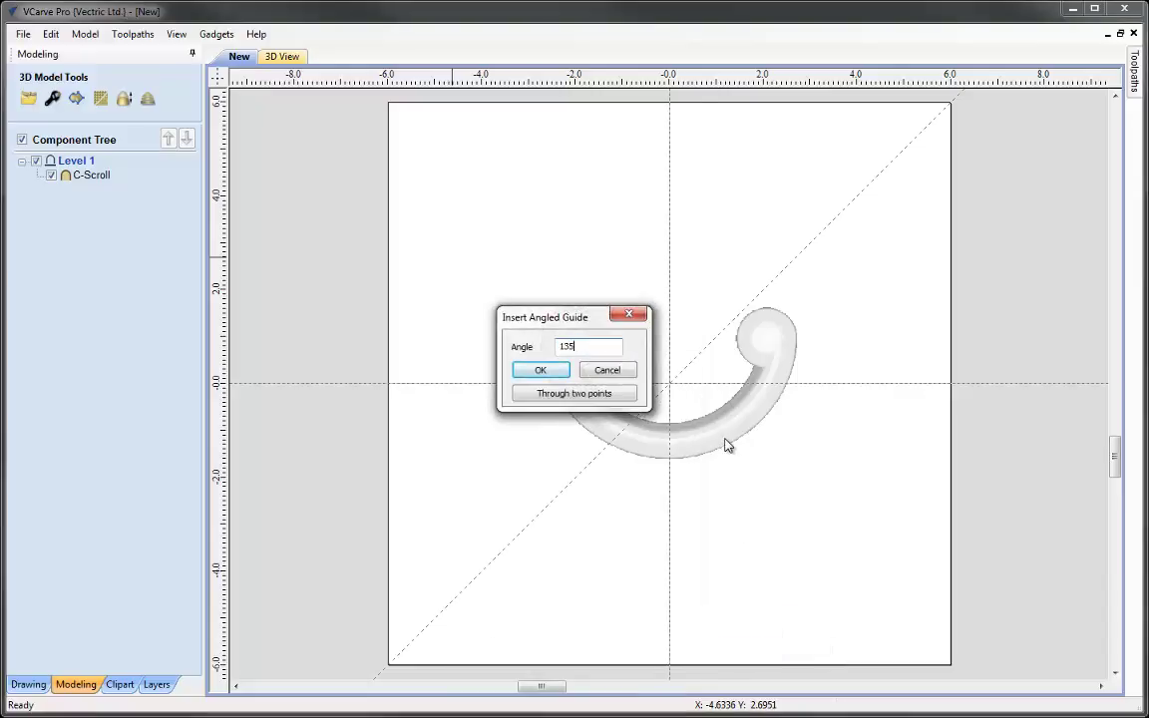
left_click(539, 371)
left_click_drag(635, 444, 669, 383)
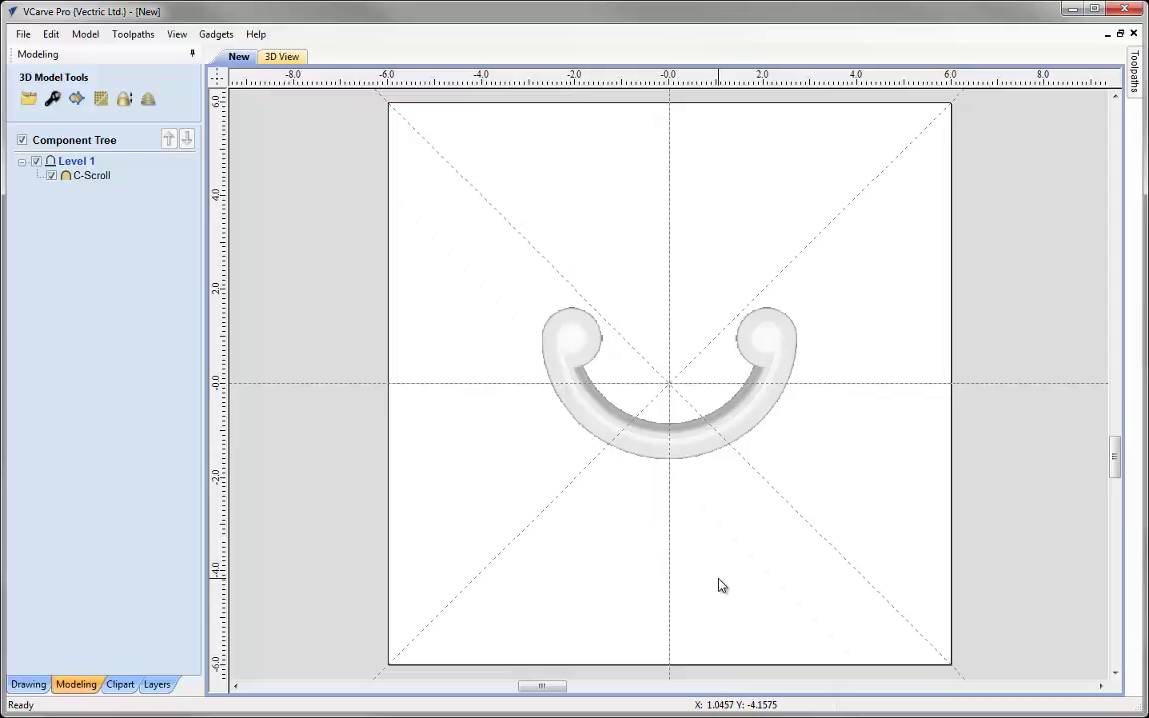
Move the C-Scroll straight up along the vertical guide until its outer curve meets both diagonal guides, then deselect it.
left_click(579, 413)
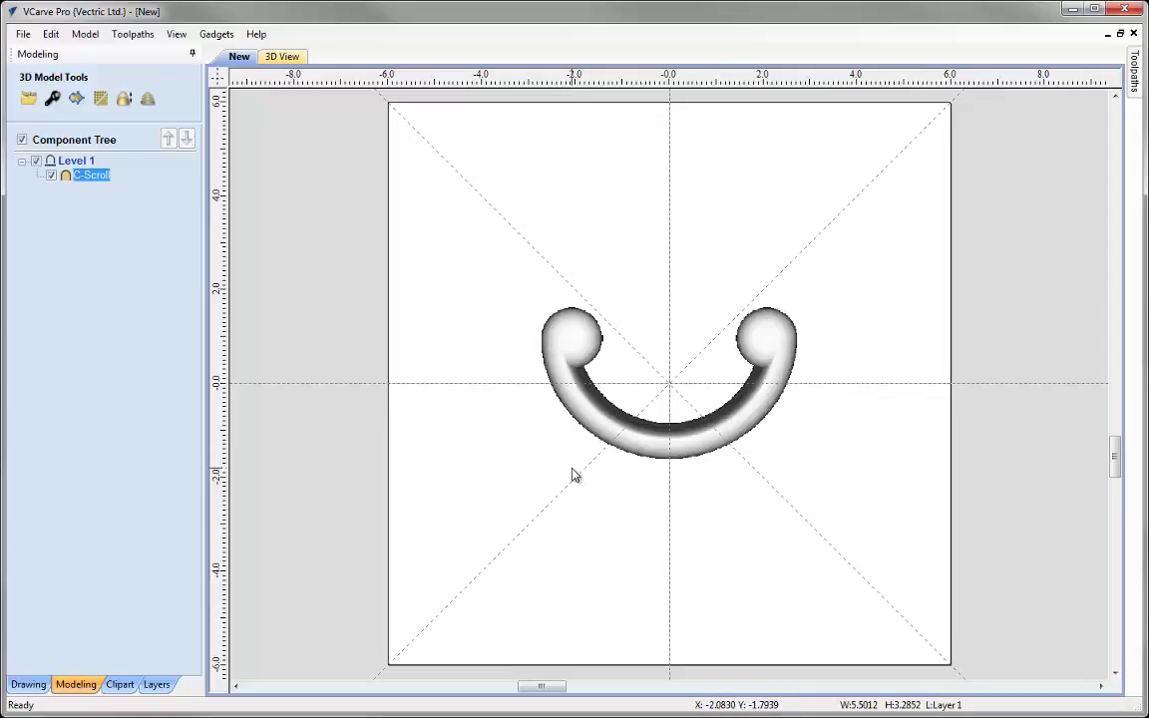
left_click(594, 431)
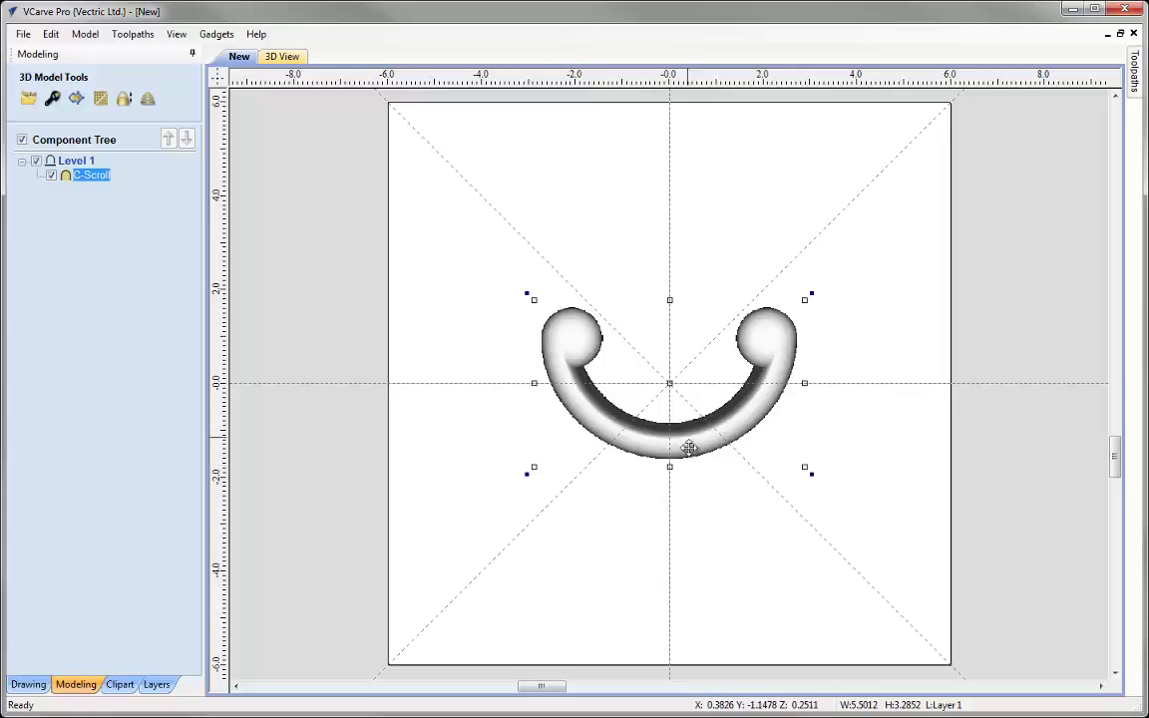
left_click_drag(687, 431, 684, 315)
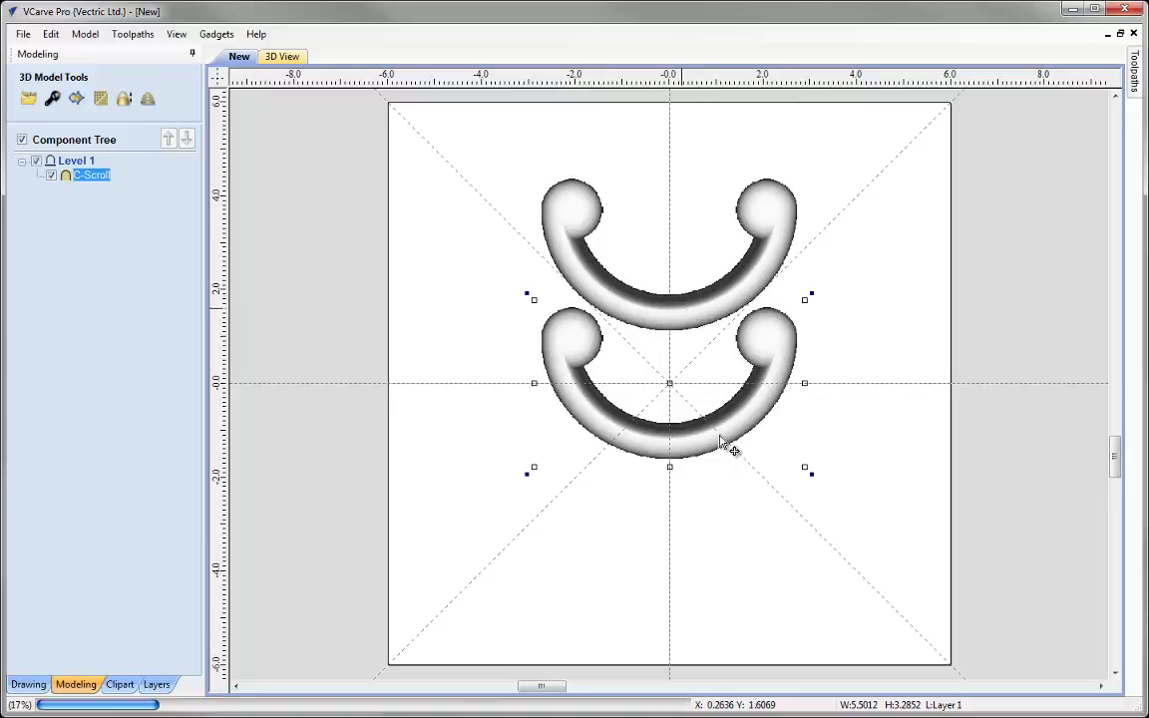
left_click(756, 438)
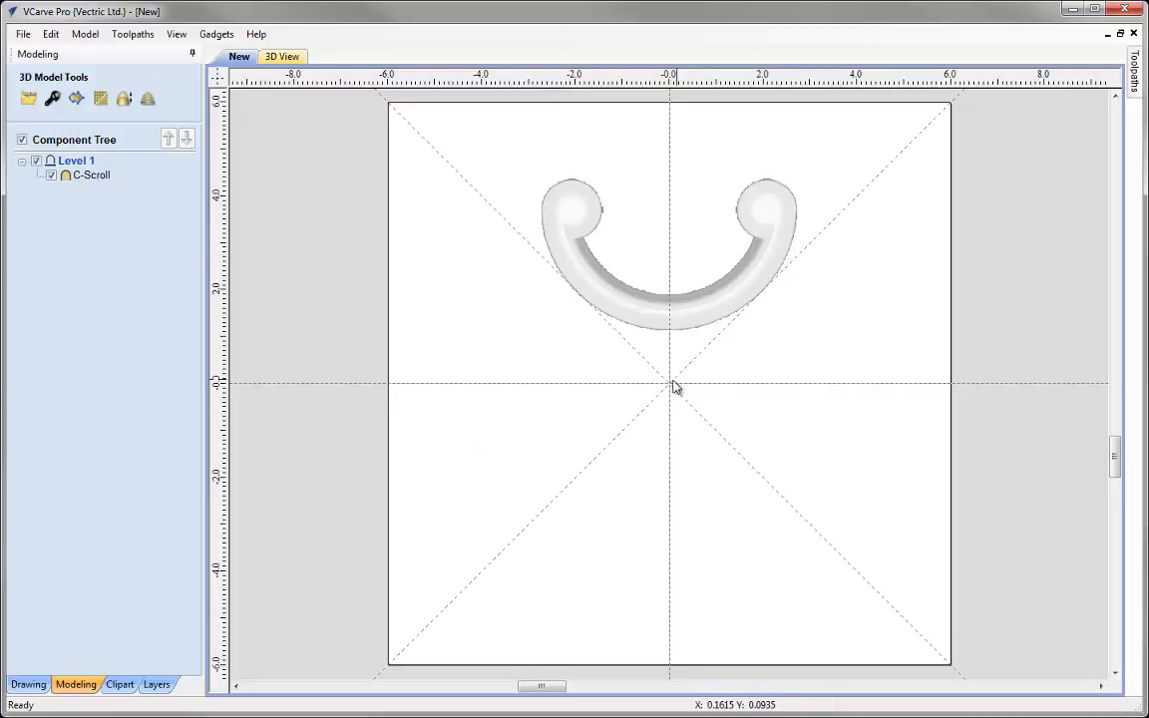
Draw a straight line from the job center along the 135-degree guide to the job's upper-left corner.
left_click(22, 685)
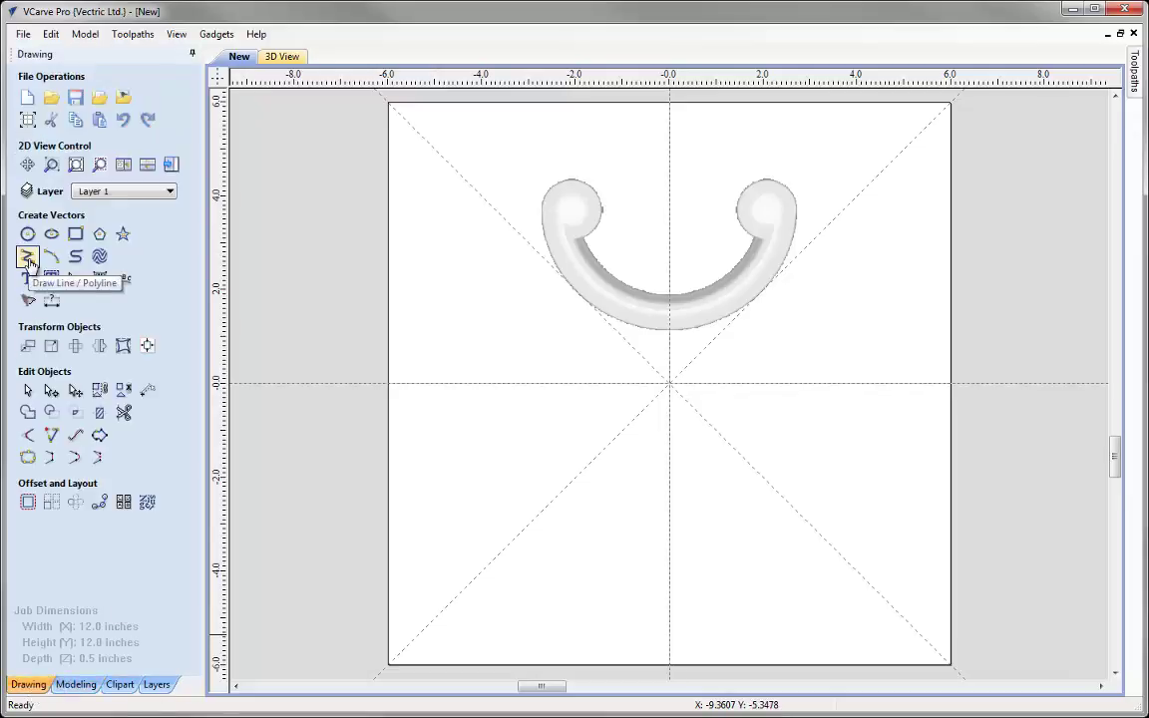
left_click(28, 258)
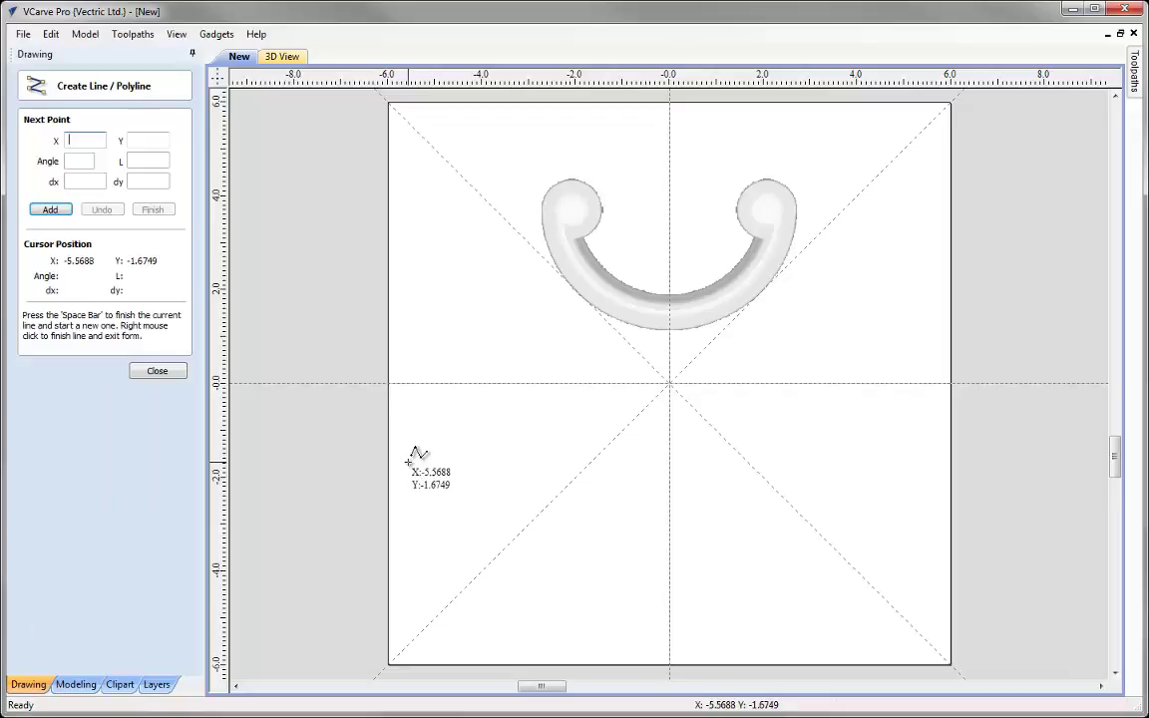
left_click(670, 382)
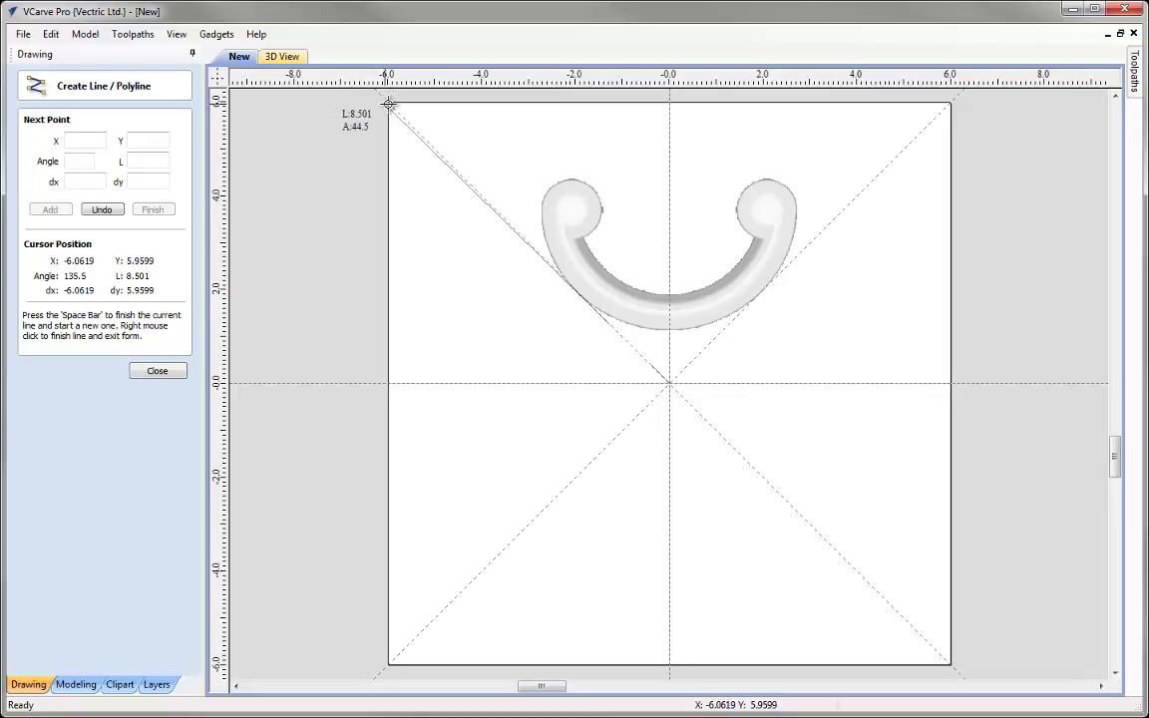
left_click(390, 102)
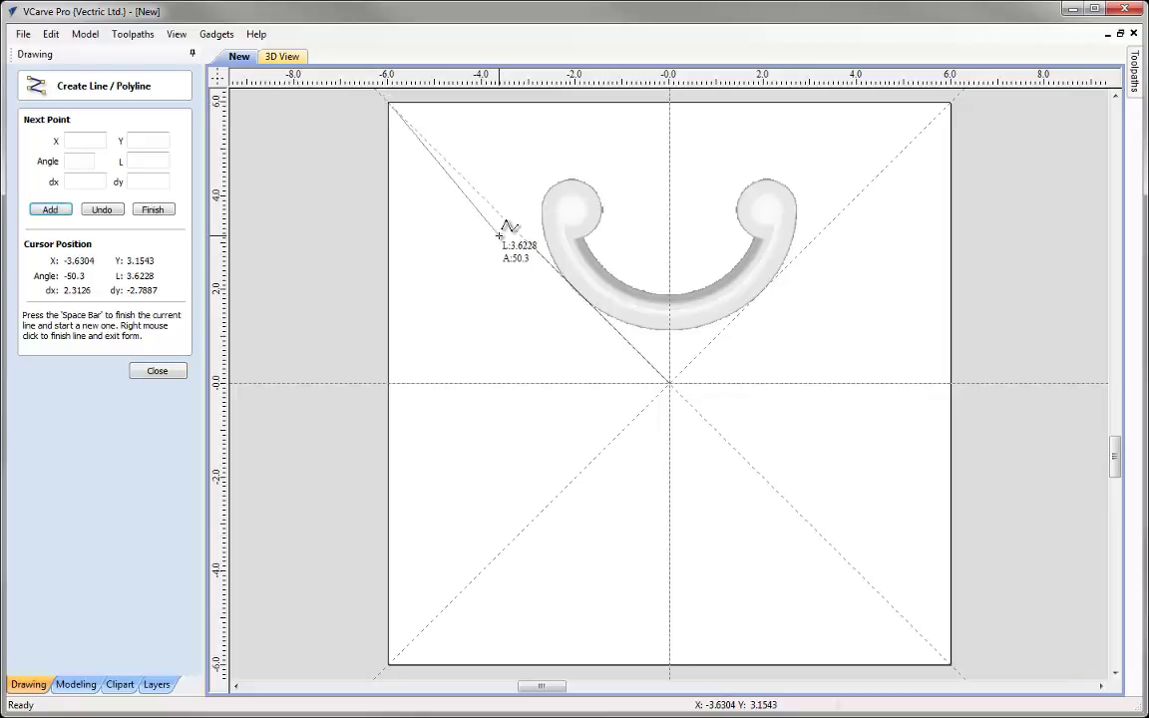
right_click(514, 239)
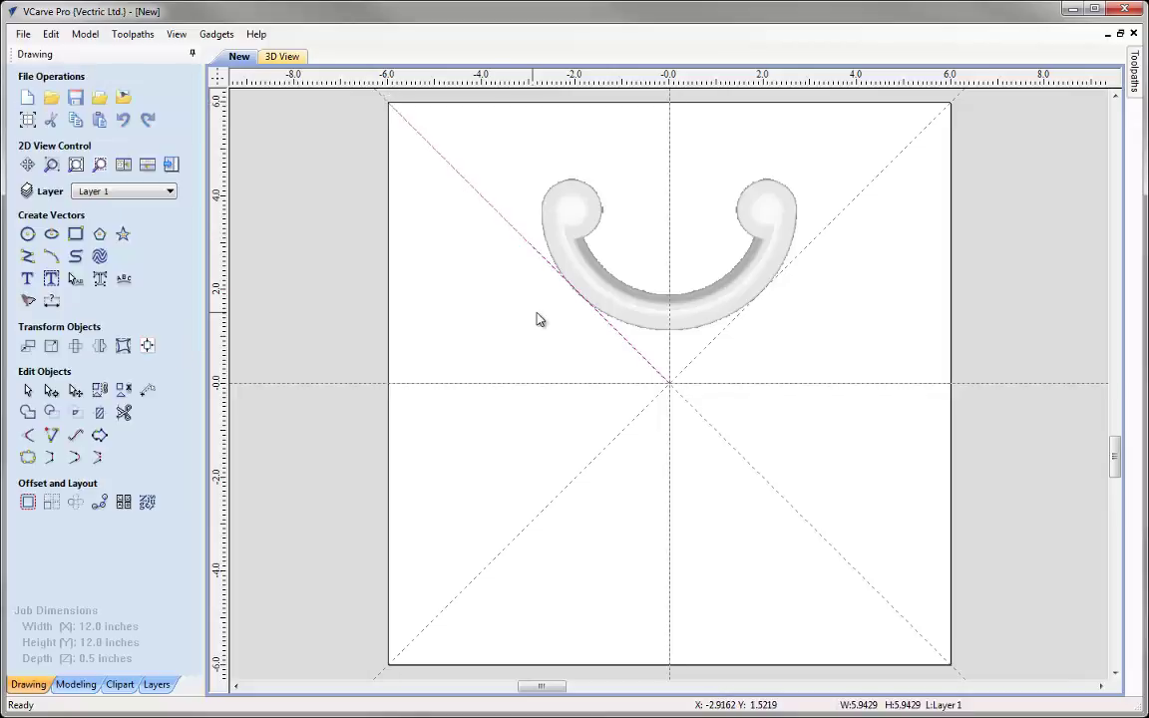
Hide the guide lines and create a mirrored copy of the C-Scroll flipped about the diagonal line.
left_click(584, 272)
left_click(520, 232, "shift")
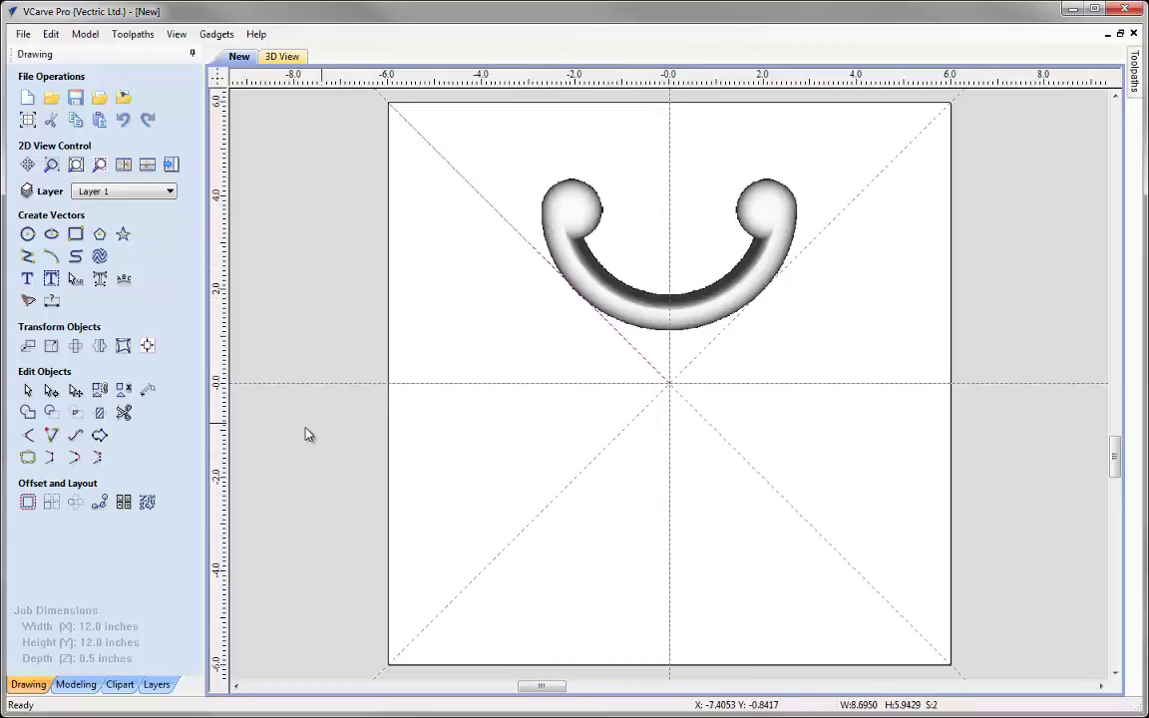
left_click(215, 77)
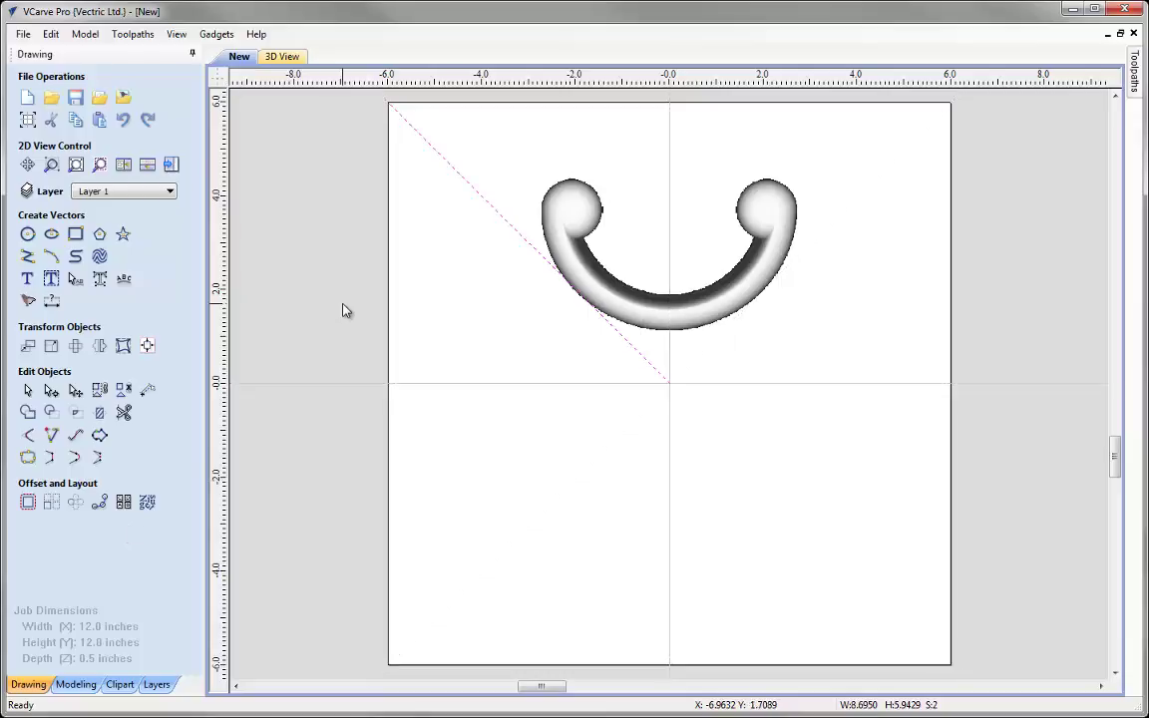
left_click(99, 347)
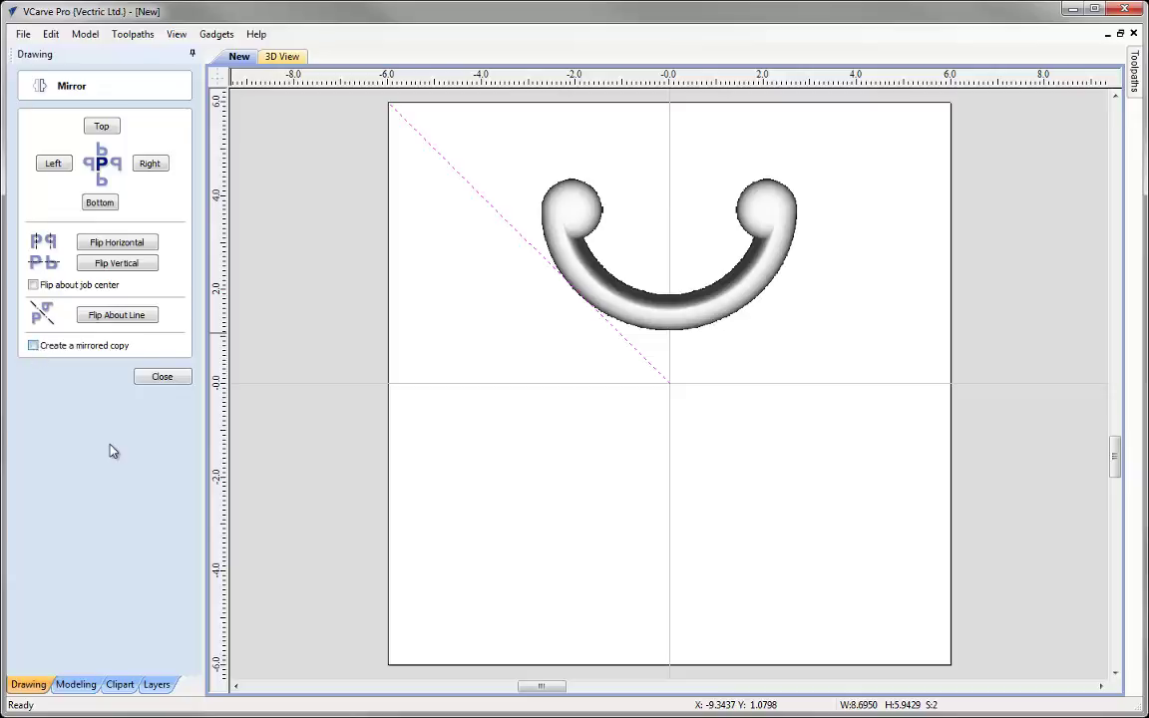
left_click(119, 319)
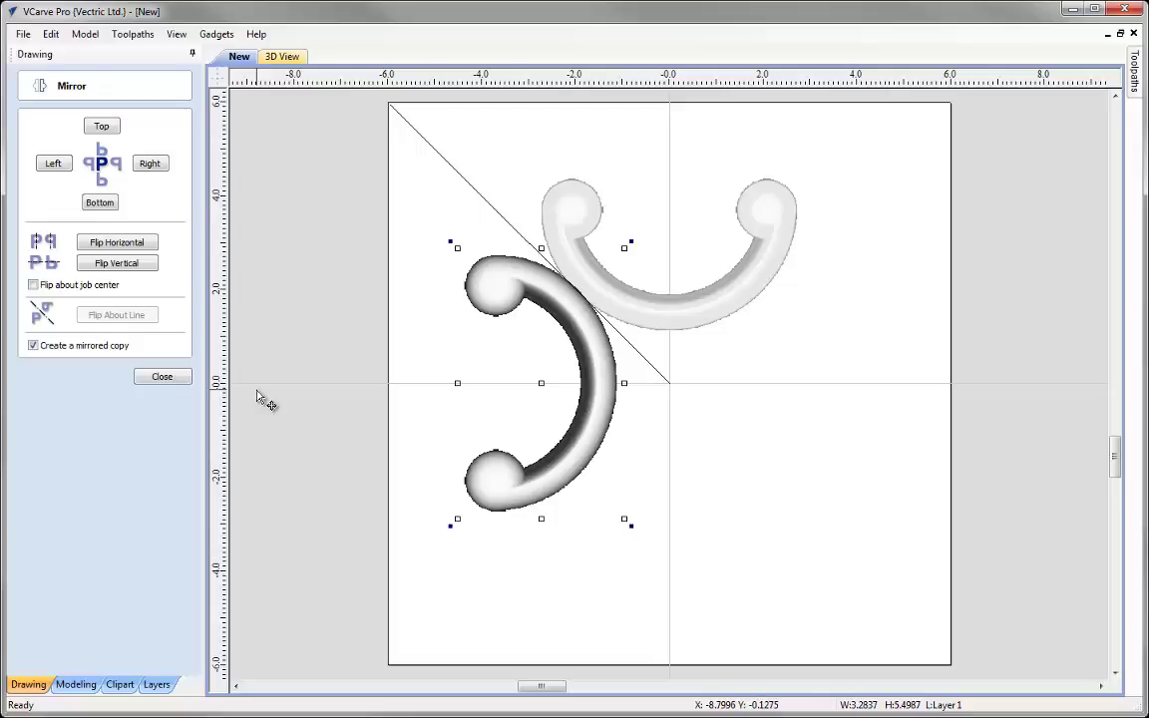
Tile the 2D and 3D views side by side, leave the Mirror tool and deselect the mirrored scroll.
key("F4")
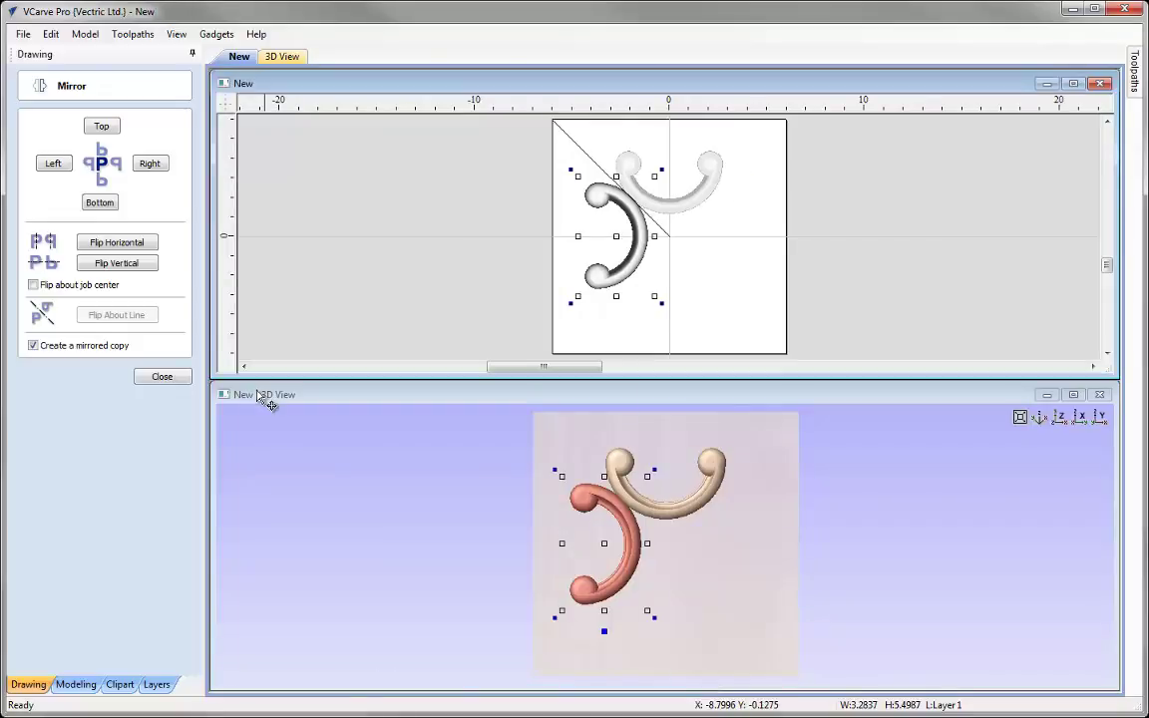
key("F4")
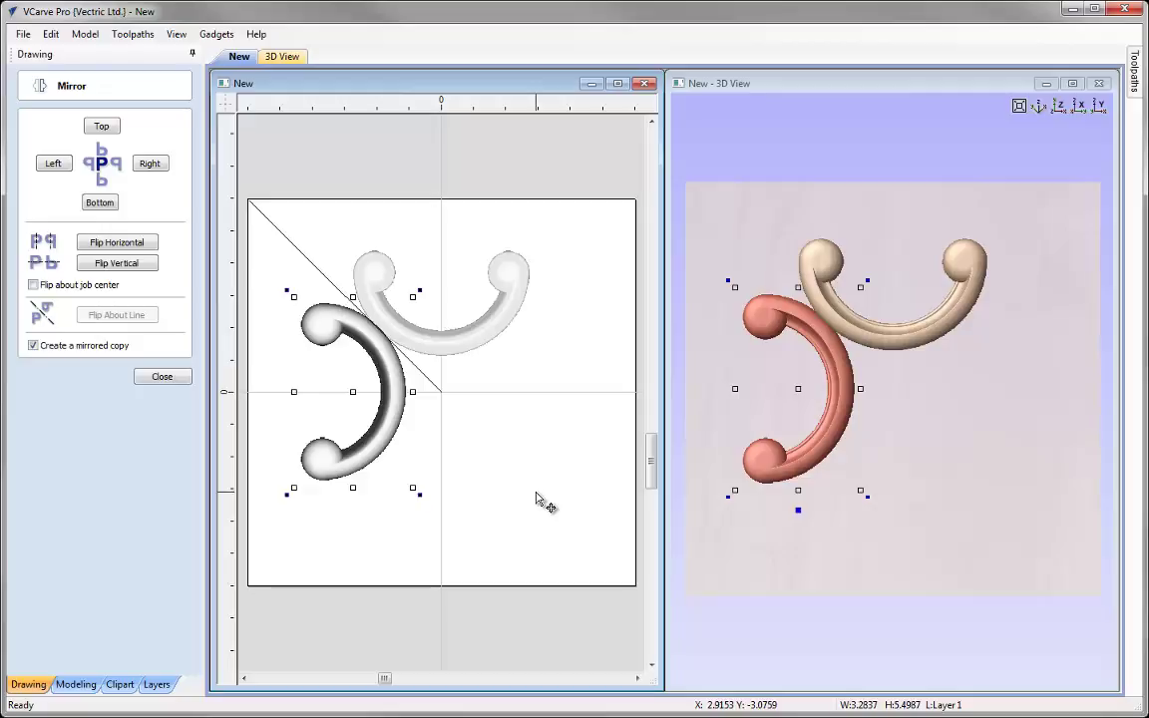
left_click(164, 377)
left_click(566, 491)
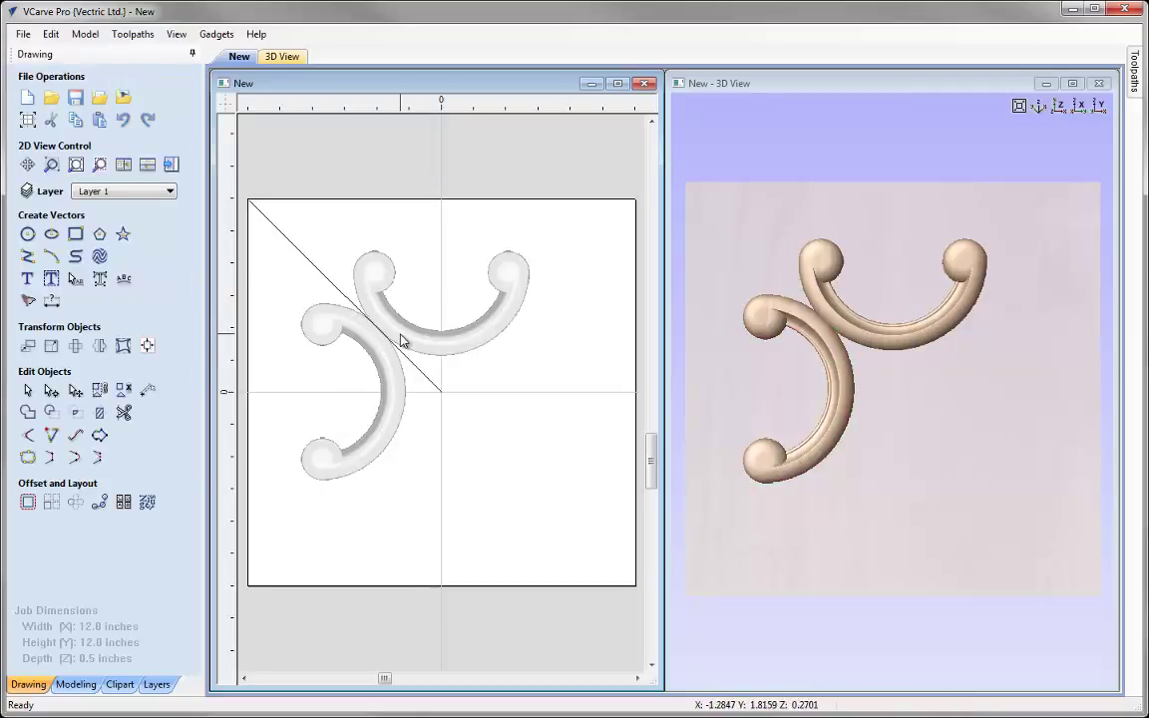
Mirror-copy both C-Scrolls vertically about the job center and flip the copies horizontally to form a ring of four.
left_click(402, 341)
left_click(392, 379, "shift")
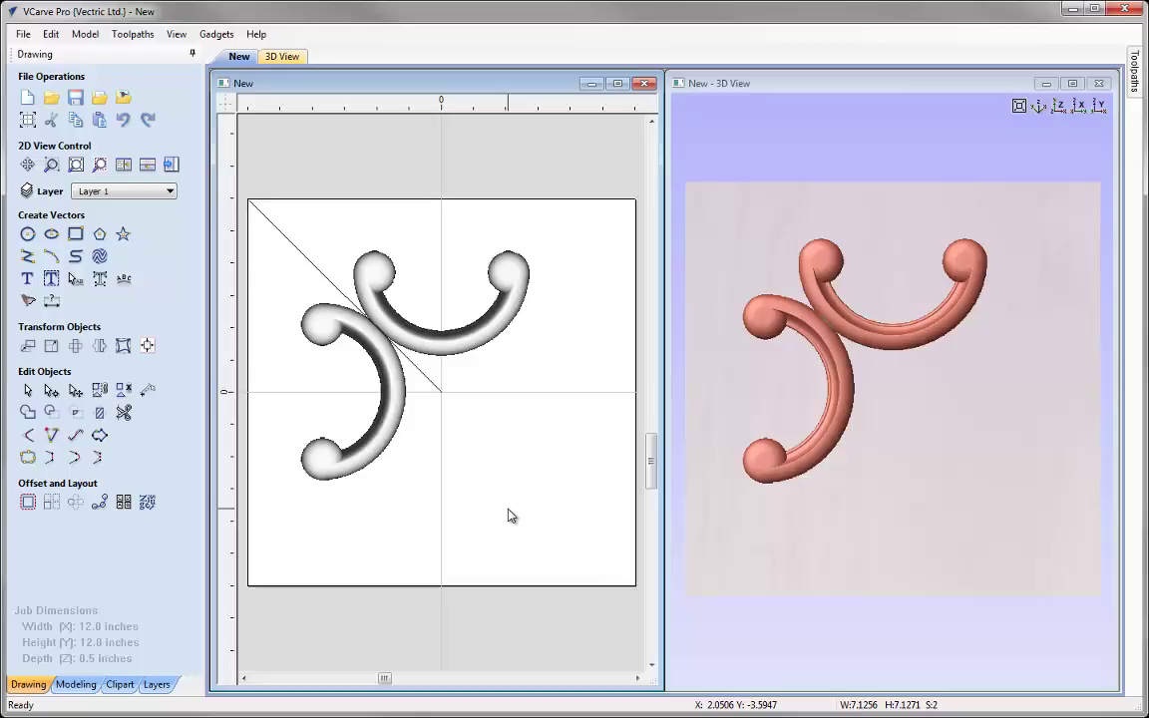
key("ctrl+v")
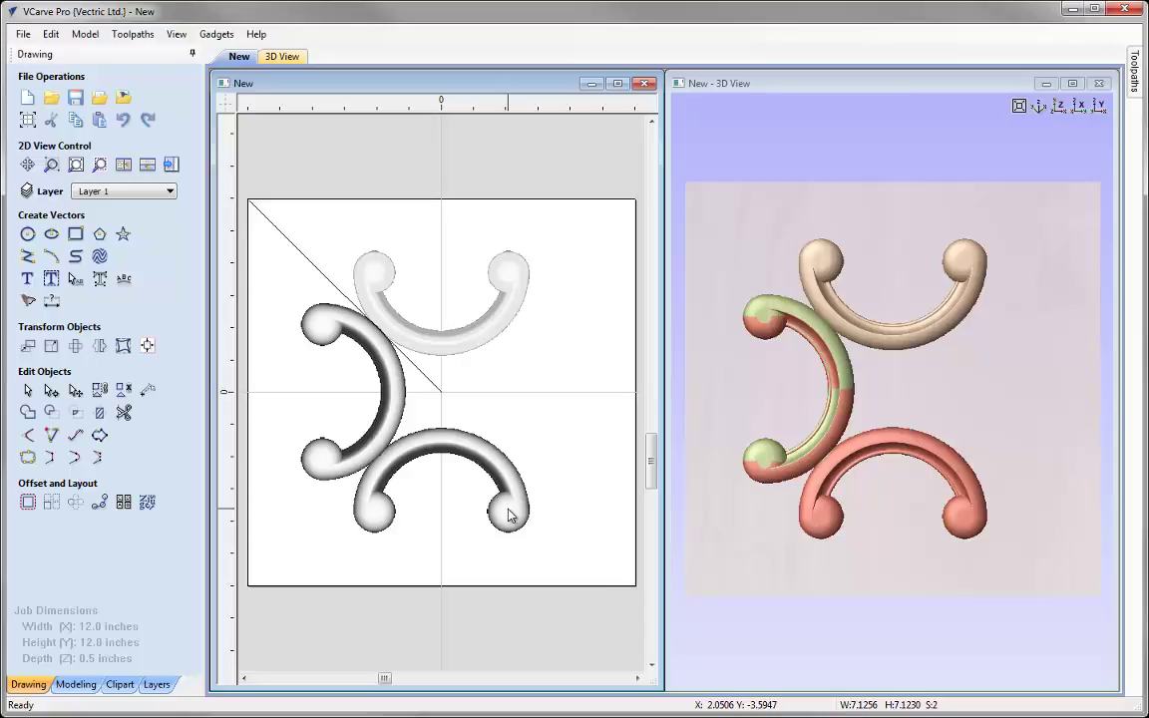
key("ctrl+v")
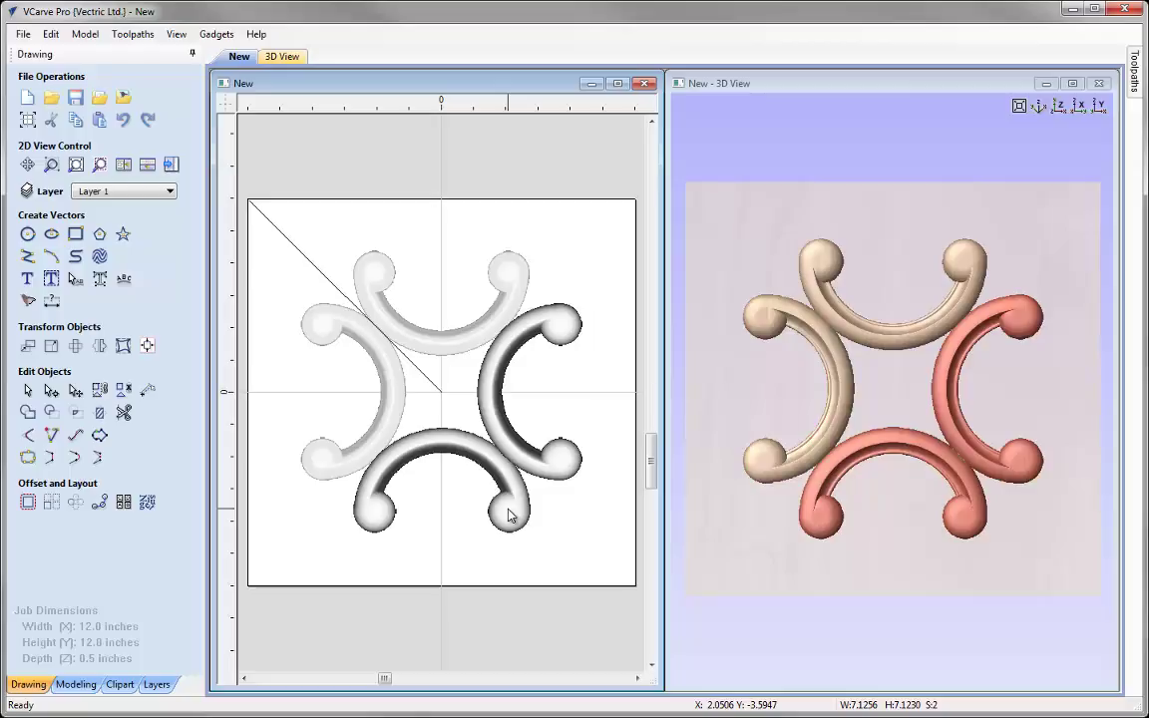
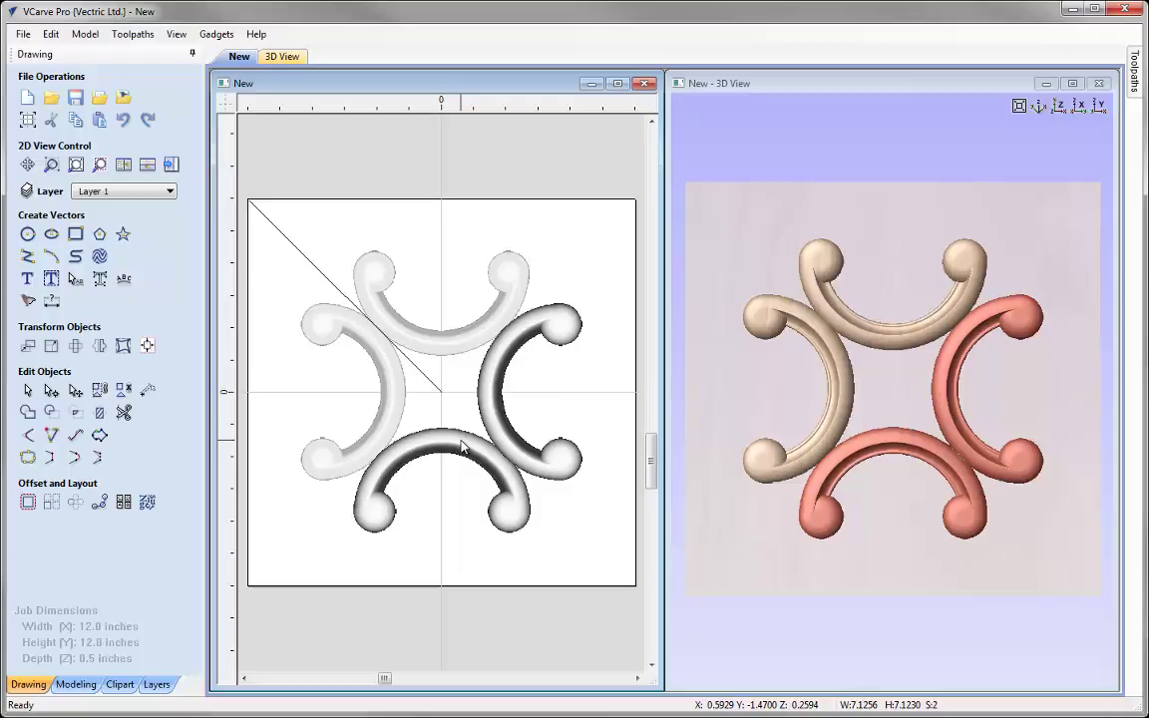
Group the four C-Scrolls of the ring and check the group's contents in the component tree.
left_click(437, 495)
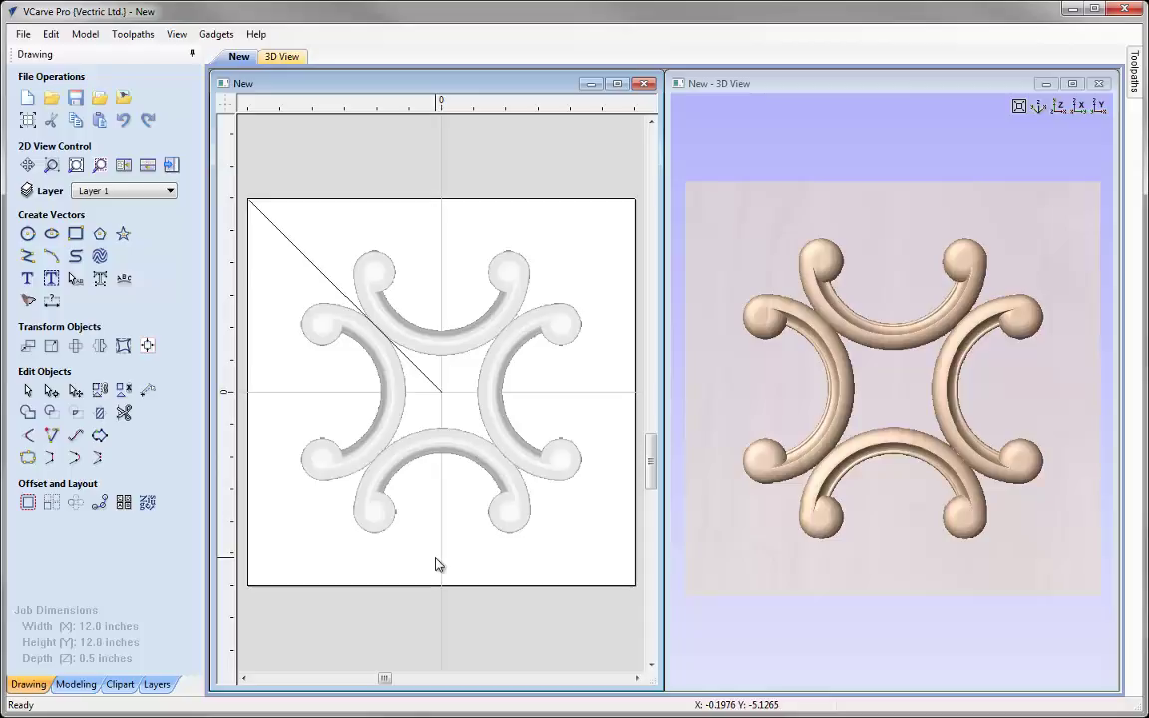
left_click(354, 461)
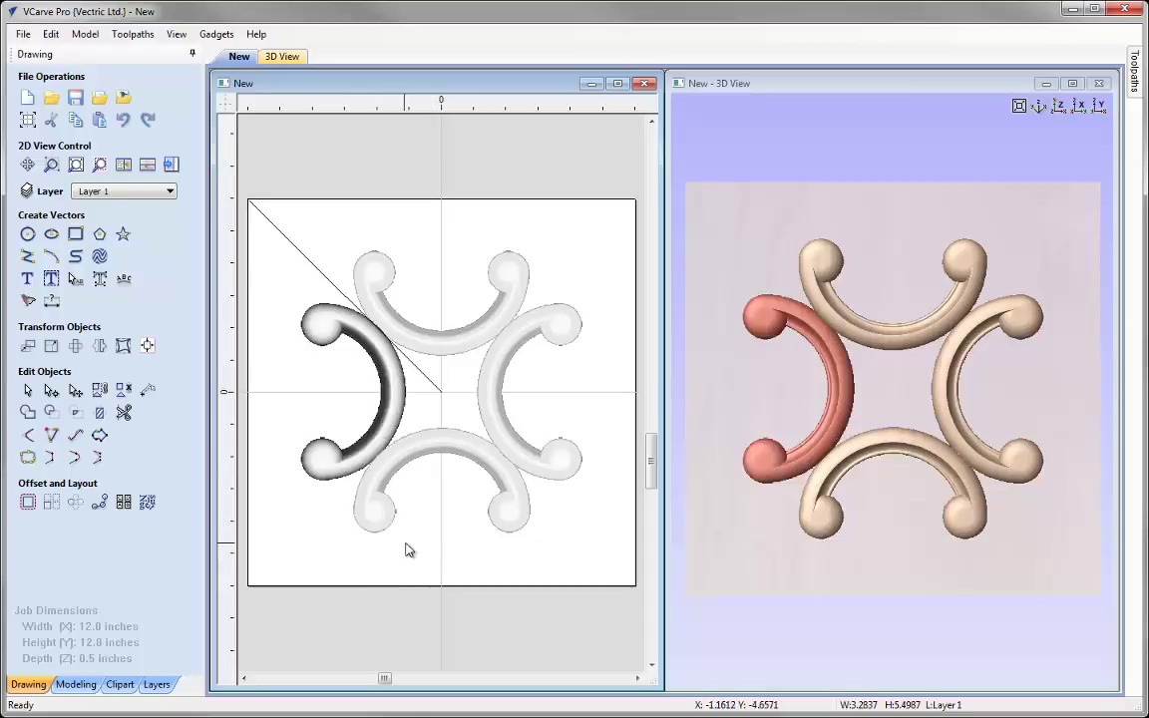
key("ctrl+a")
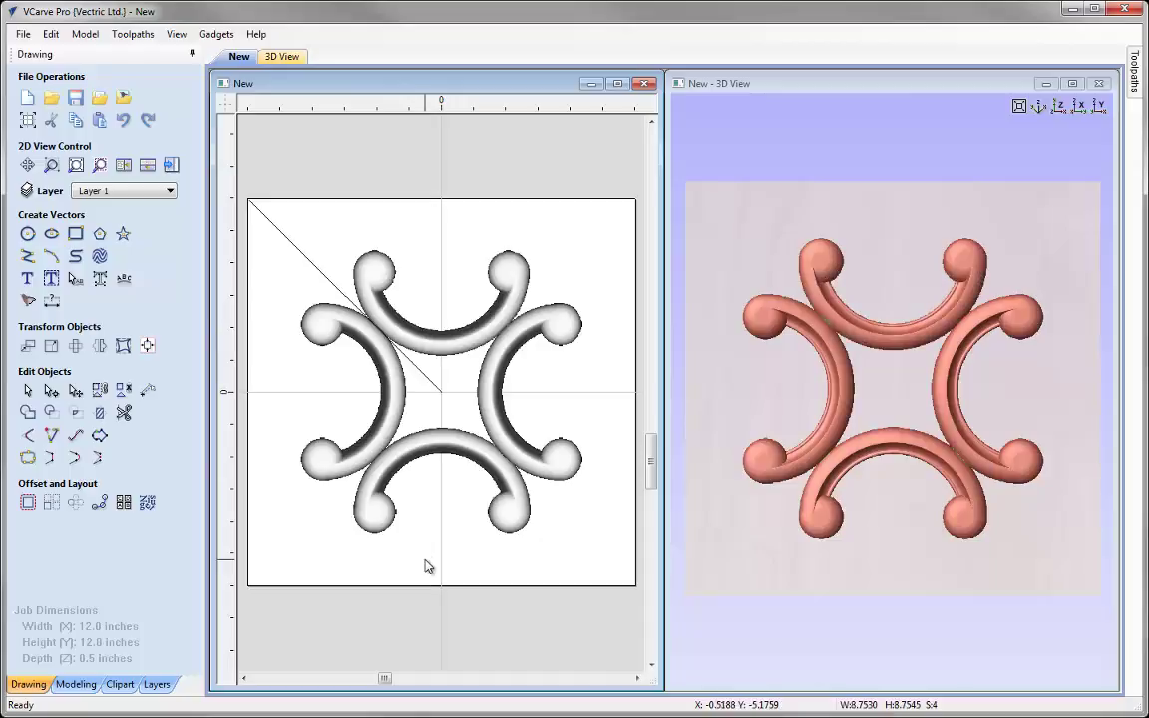
left_click(100, 391)
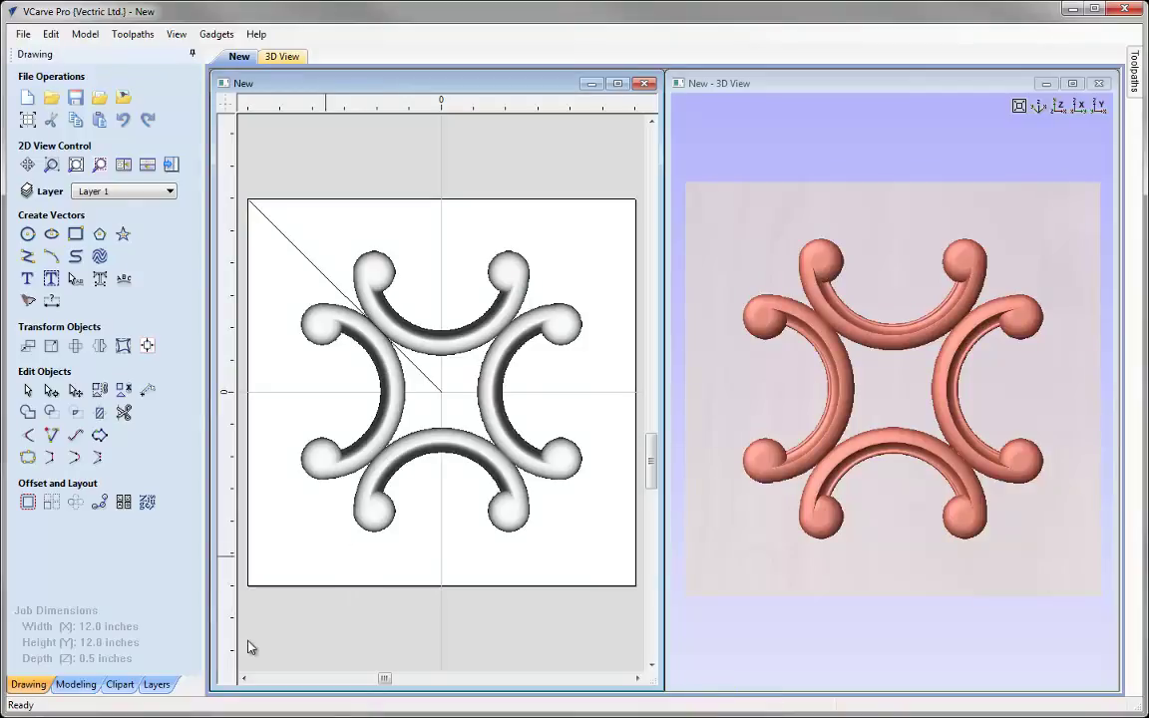
left_click(86, 684)
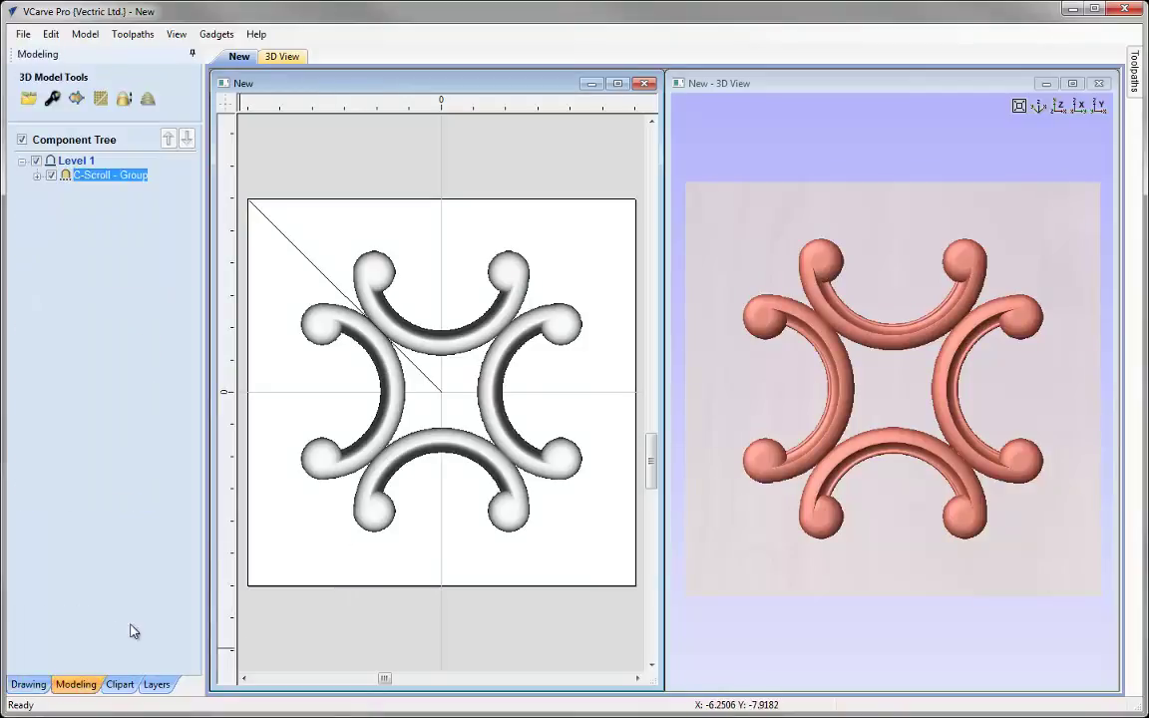
left_click(36, 176)
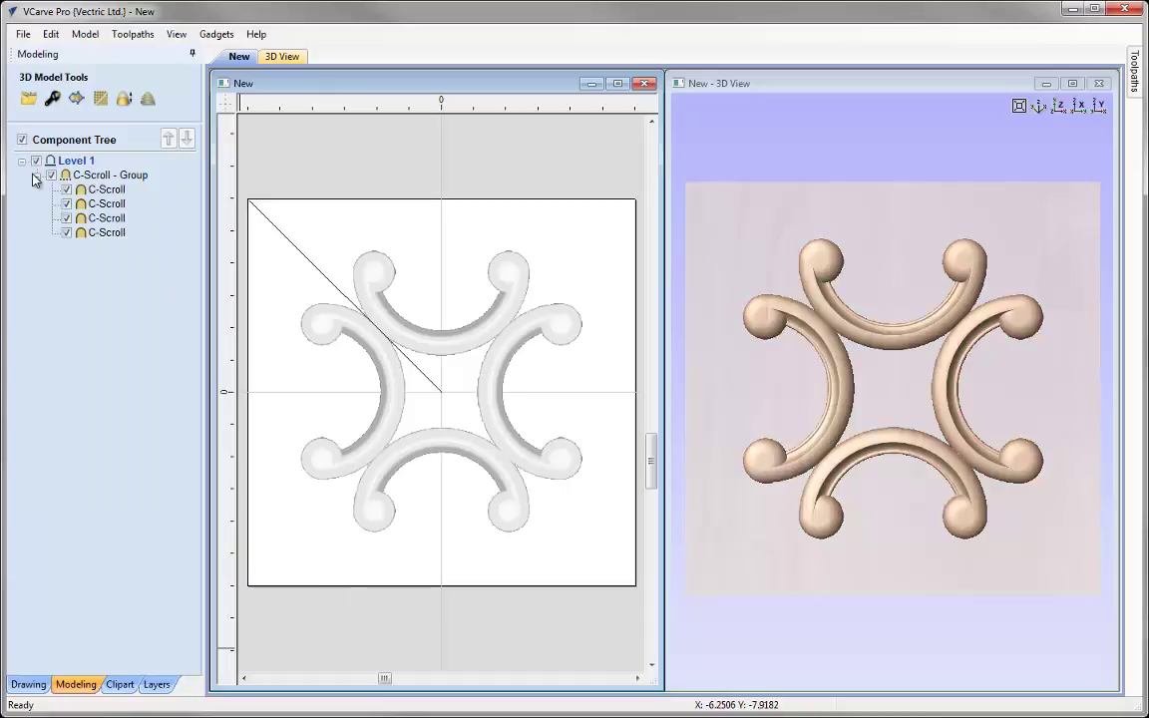
left_click(37, 175)
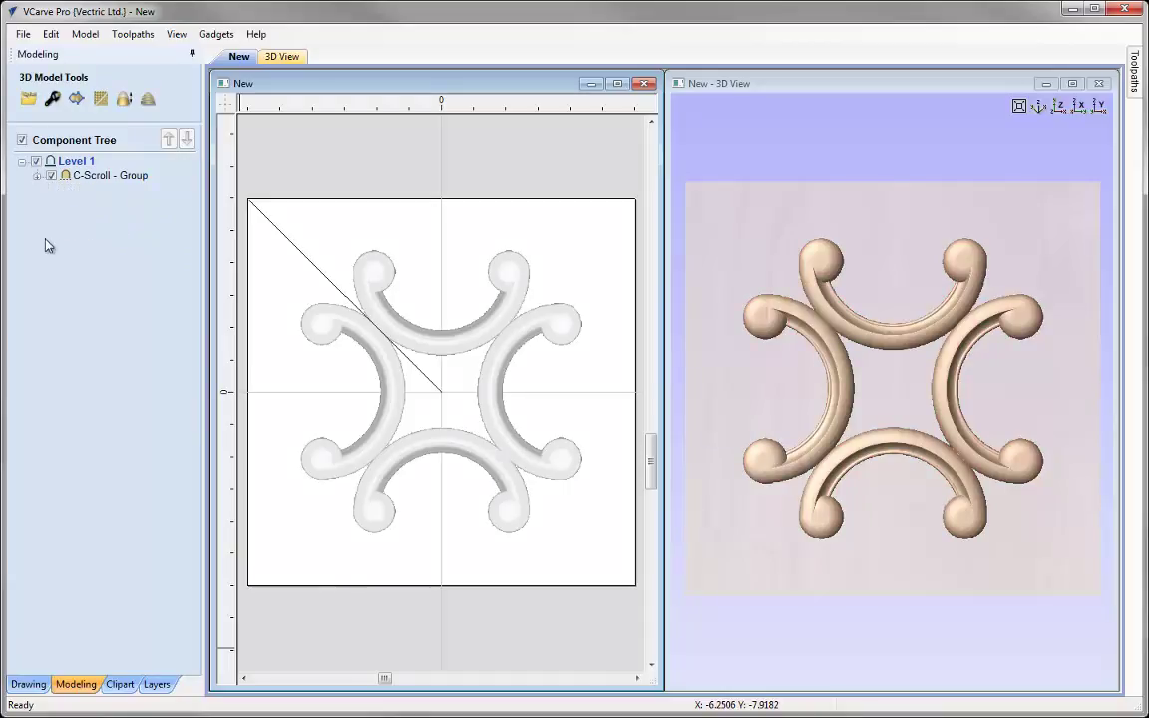
Duplicate the C-Scroll group and hide the original group.
right_click(72, 179)
left_click(118, 252)
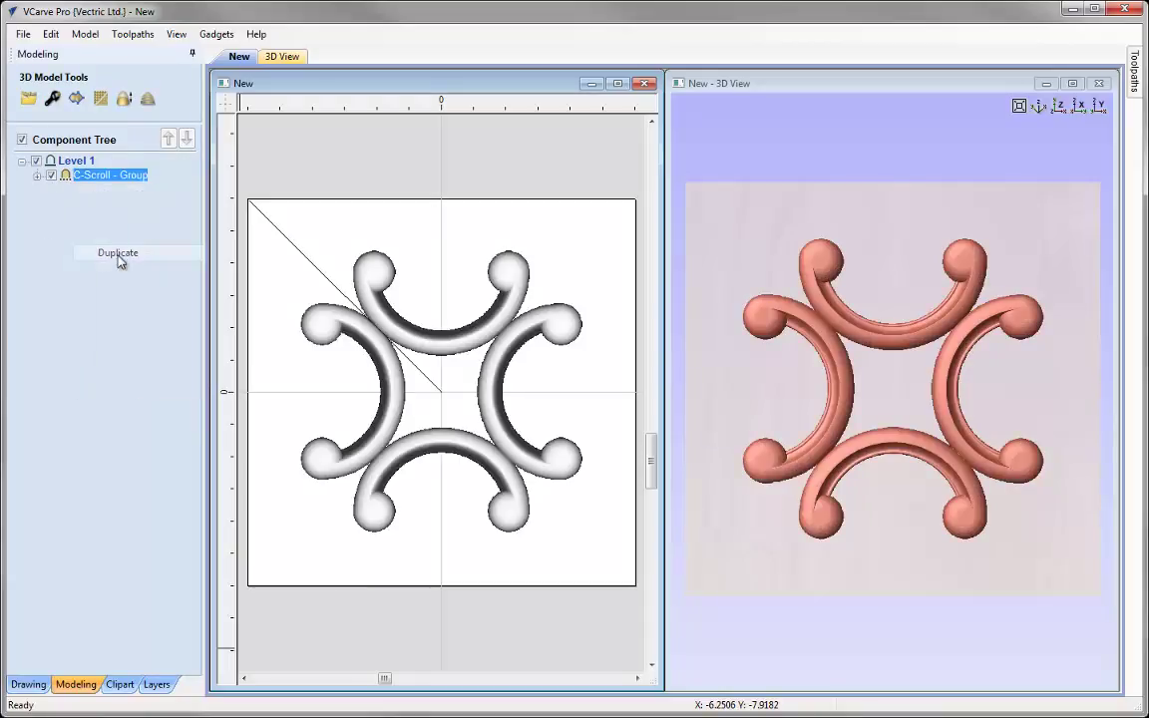
left_click(51, 176)
Rotate the visible duplicate of the C-Scroll group 45 degrees about its center.
left_click(323, 413)
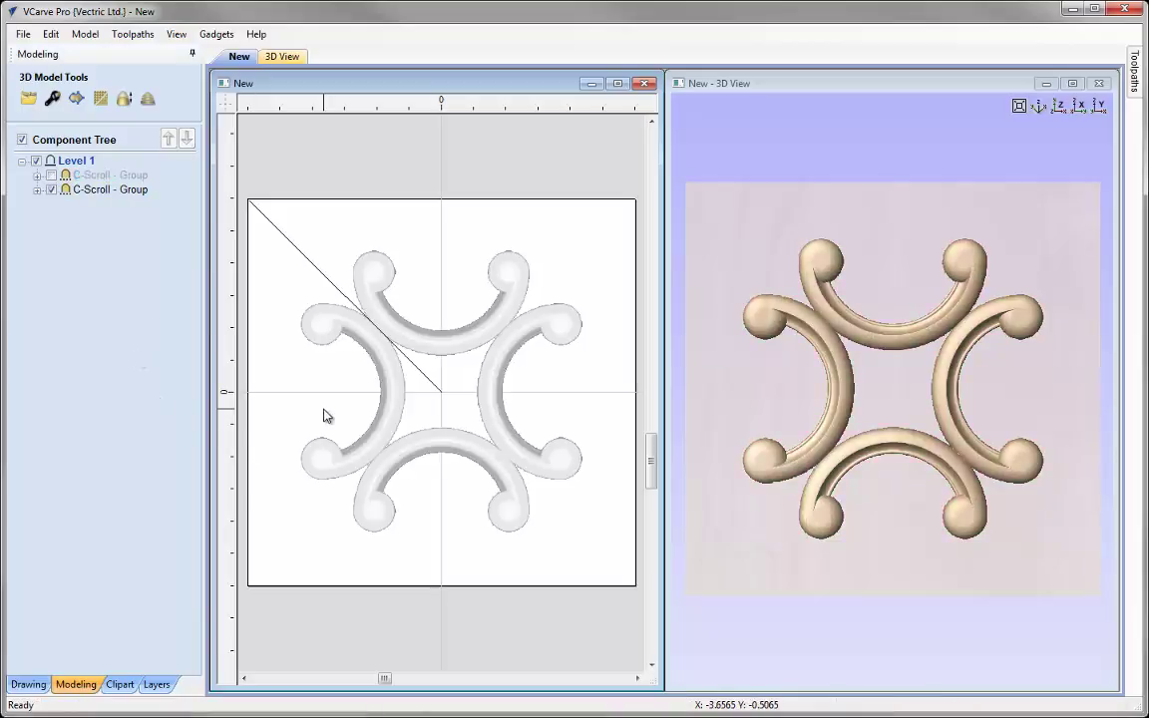
left_click(125, 190)
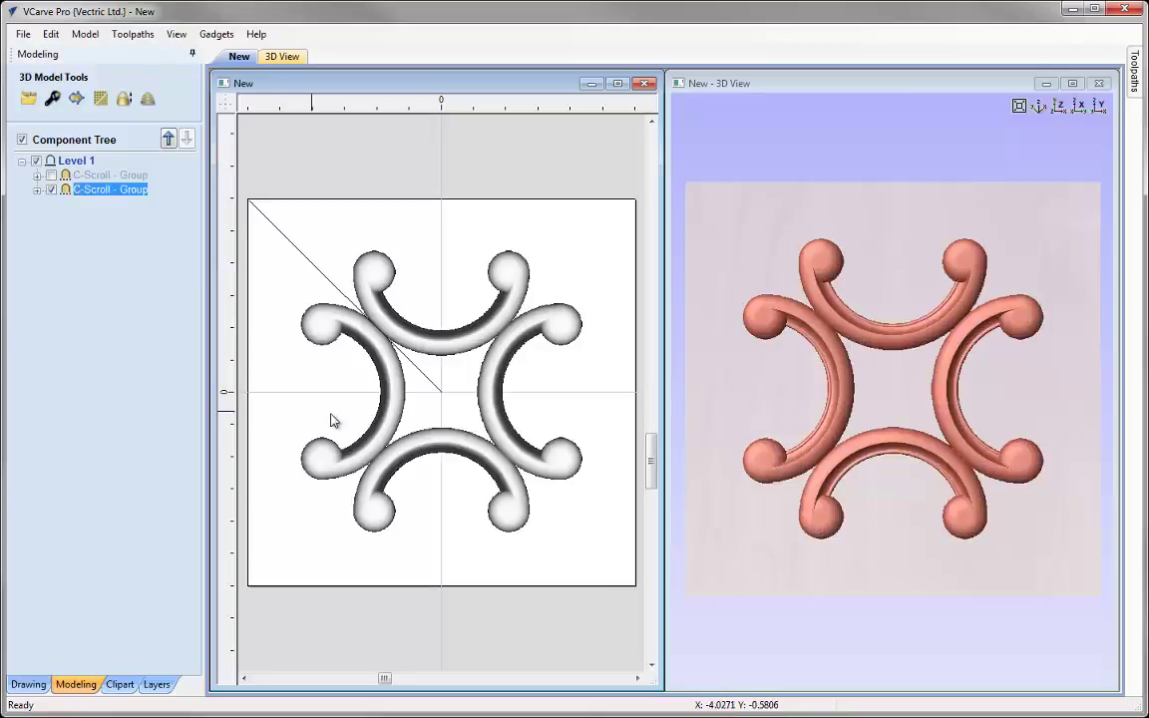
left_click(388, 420)
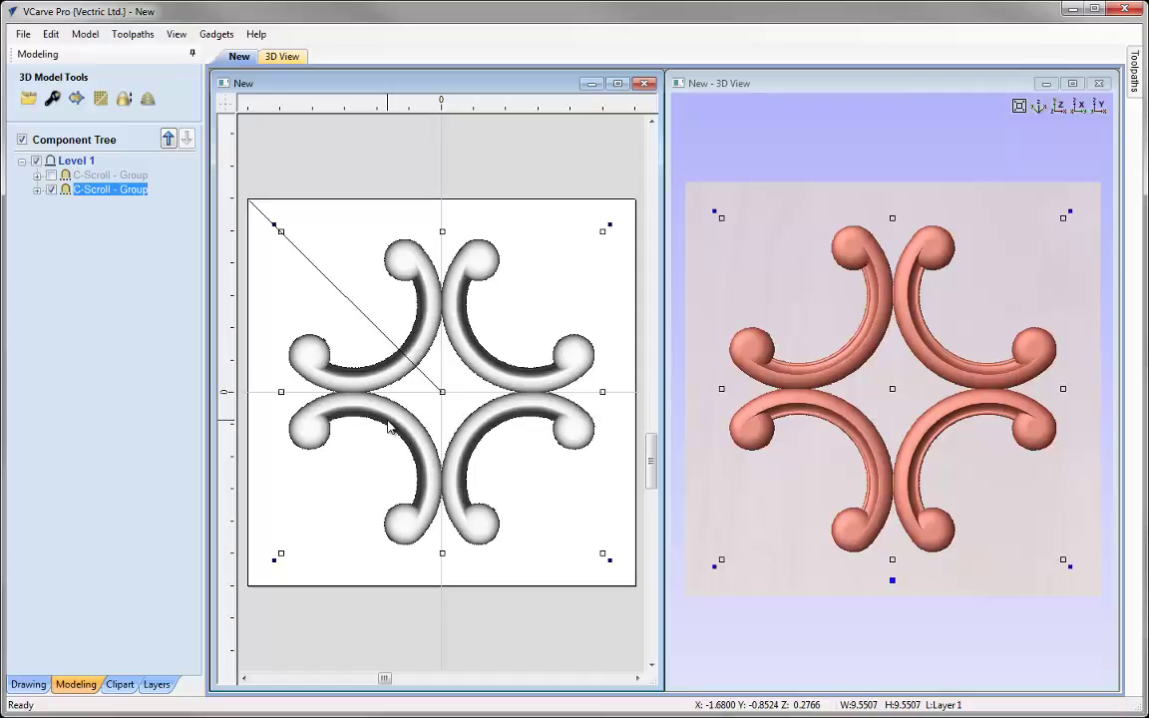
Move the rotated C-Scroll group by a relative offset of X -6 and Y 6 inches onto the job's upper-left corner.
left_click(25, 687)
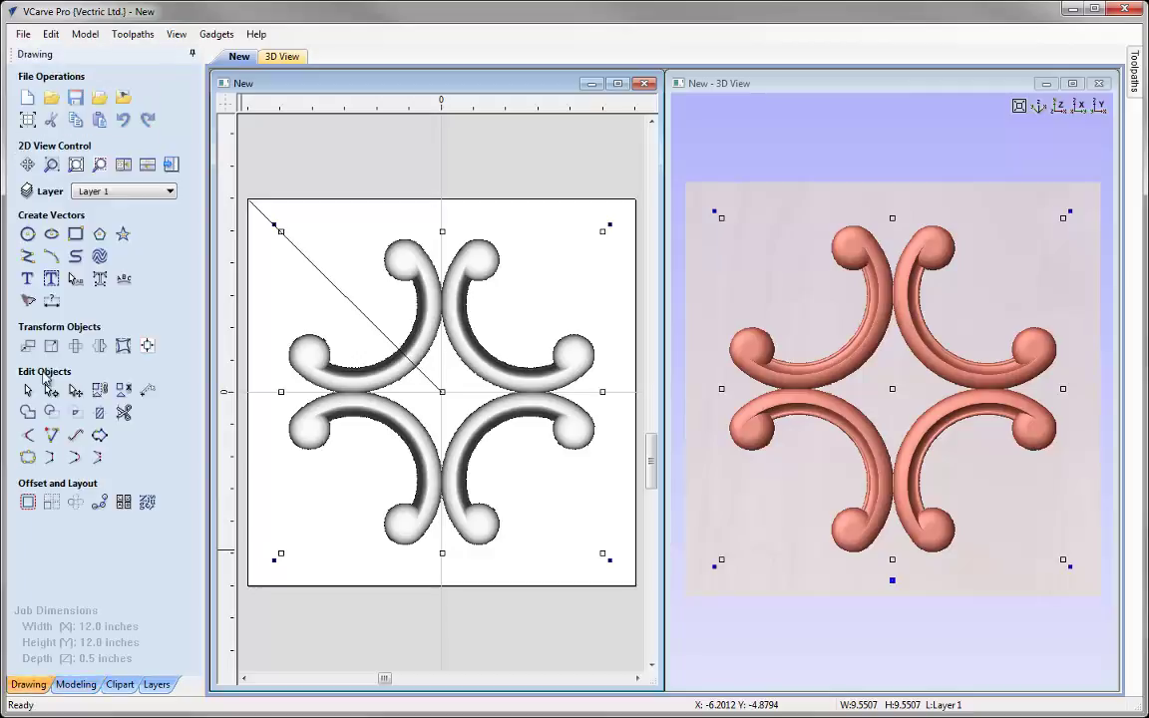
left_click(27, 346)
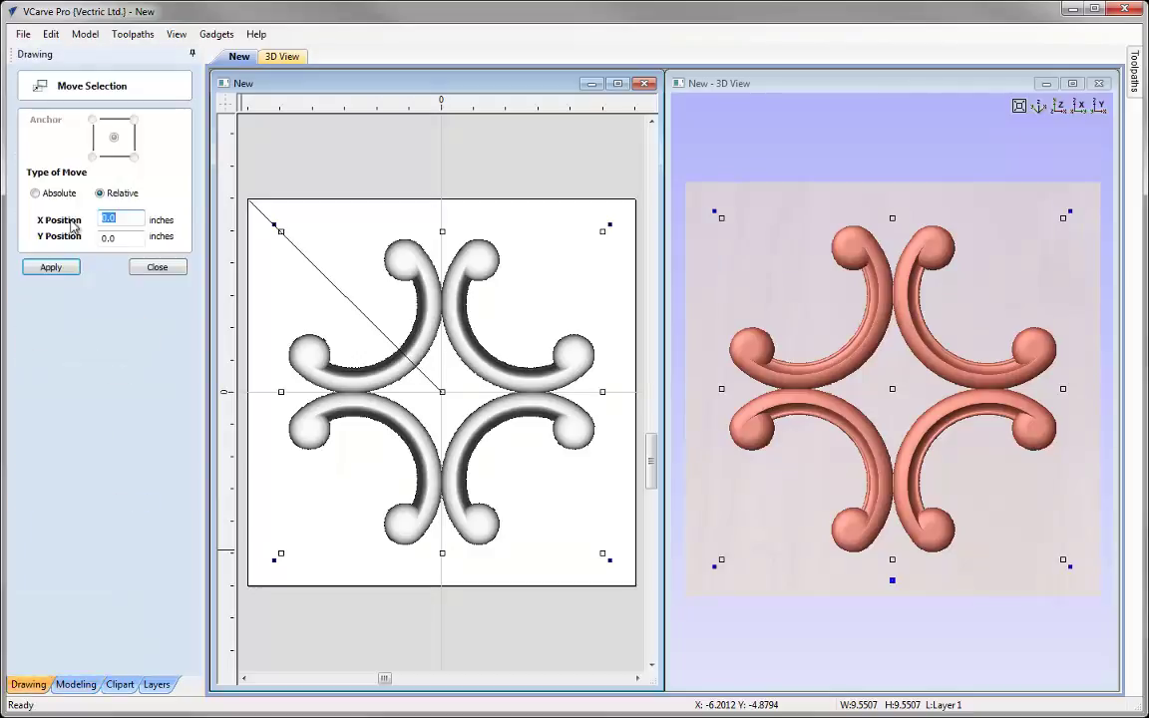
left_click(100, 194)
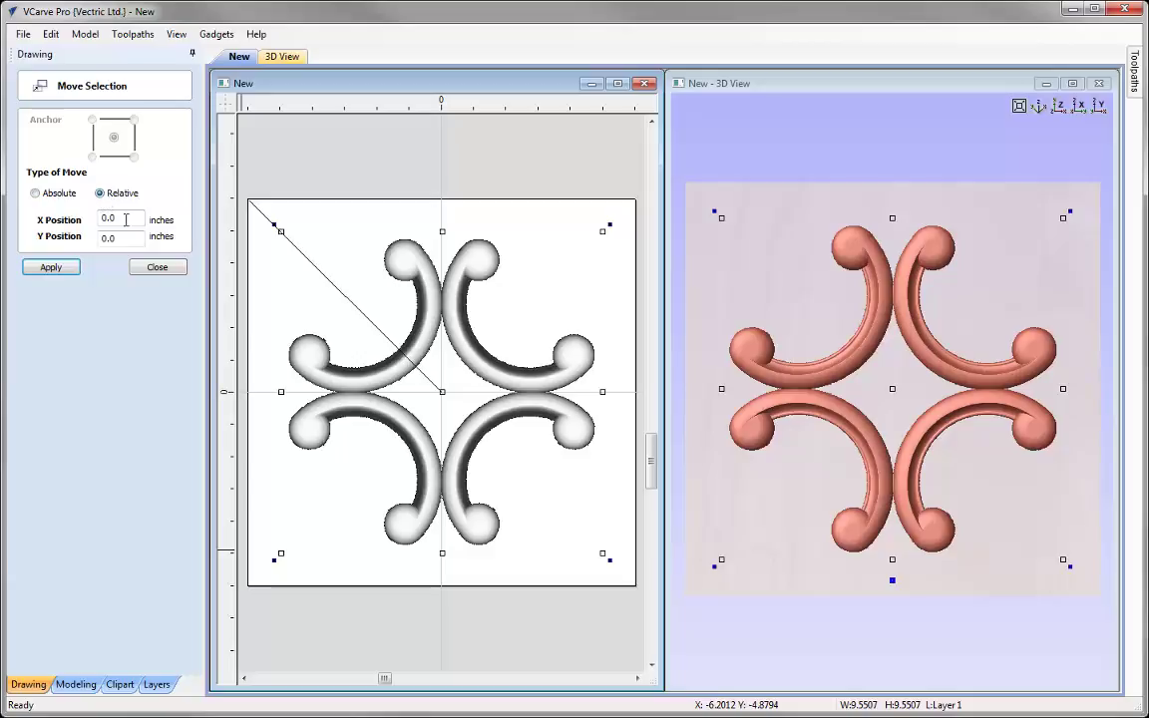
type("-6")
key("Tab")
type("6")
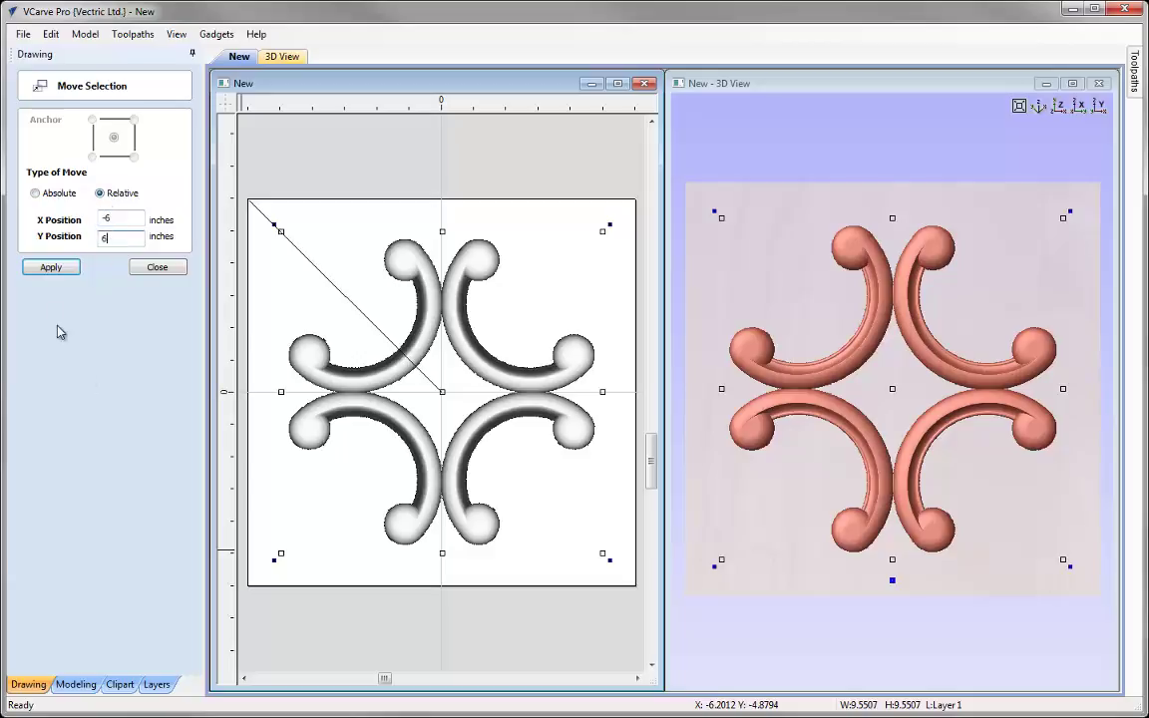
left_click(49, 268)
left_click(166, 271)
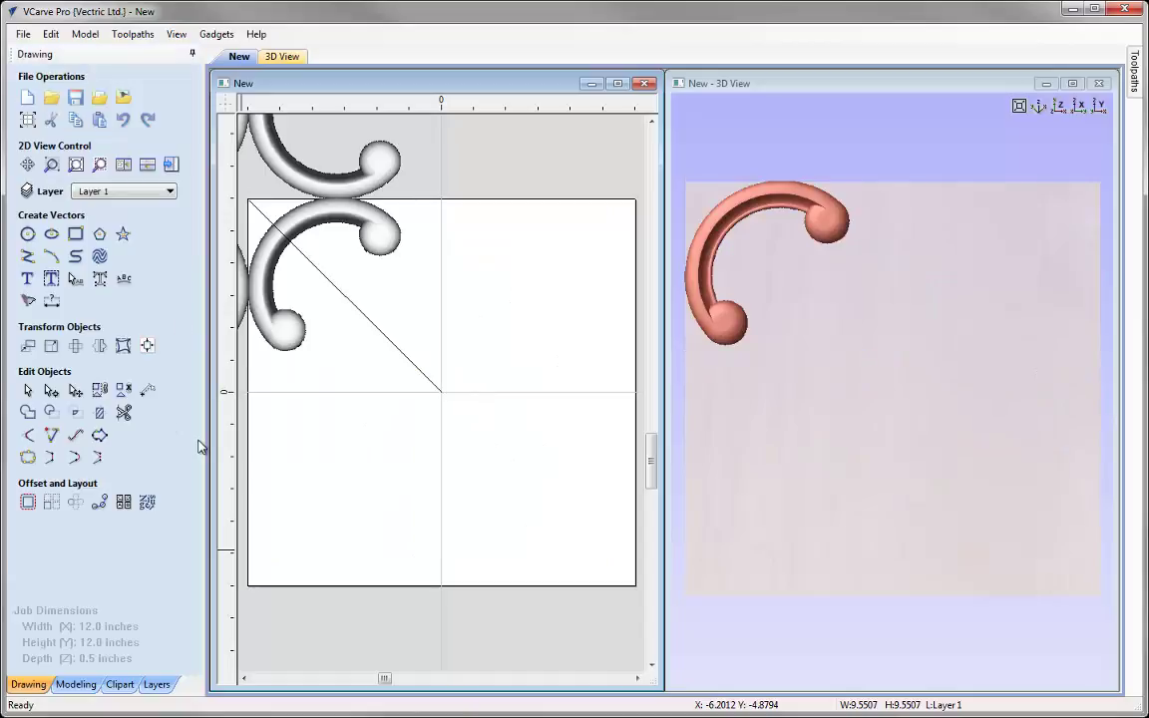
Show the hidden original C-Scroll group again and clear the selection.
left_click(80, 684)
left_click(52, 174)
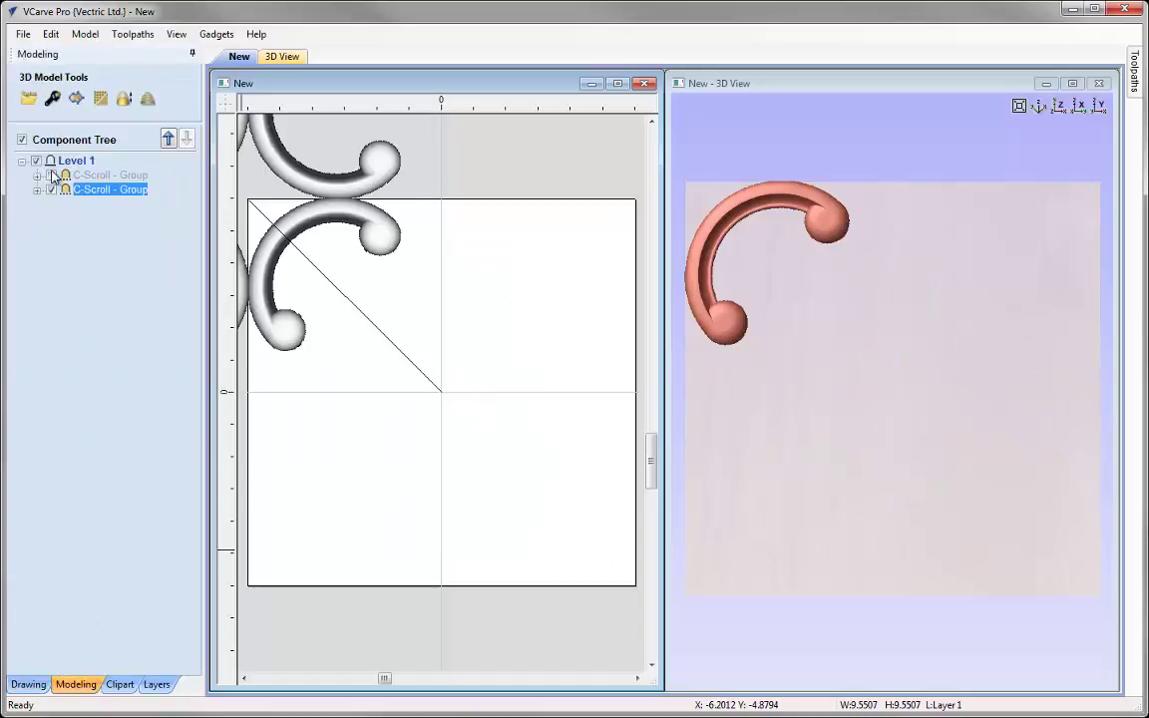
left_click(573, 391)
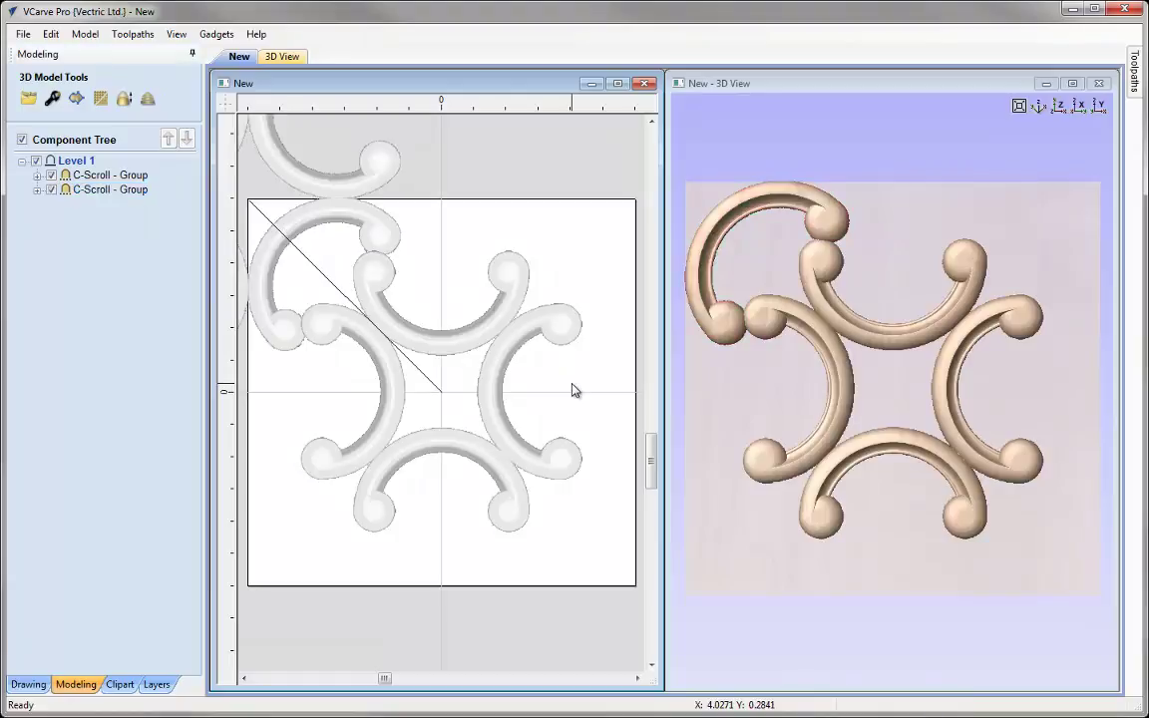
Select both C-Scroll groups and set up an array copy with 3 rows and 3 columns.
scroll(417, 388, "down", 1)
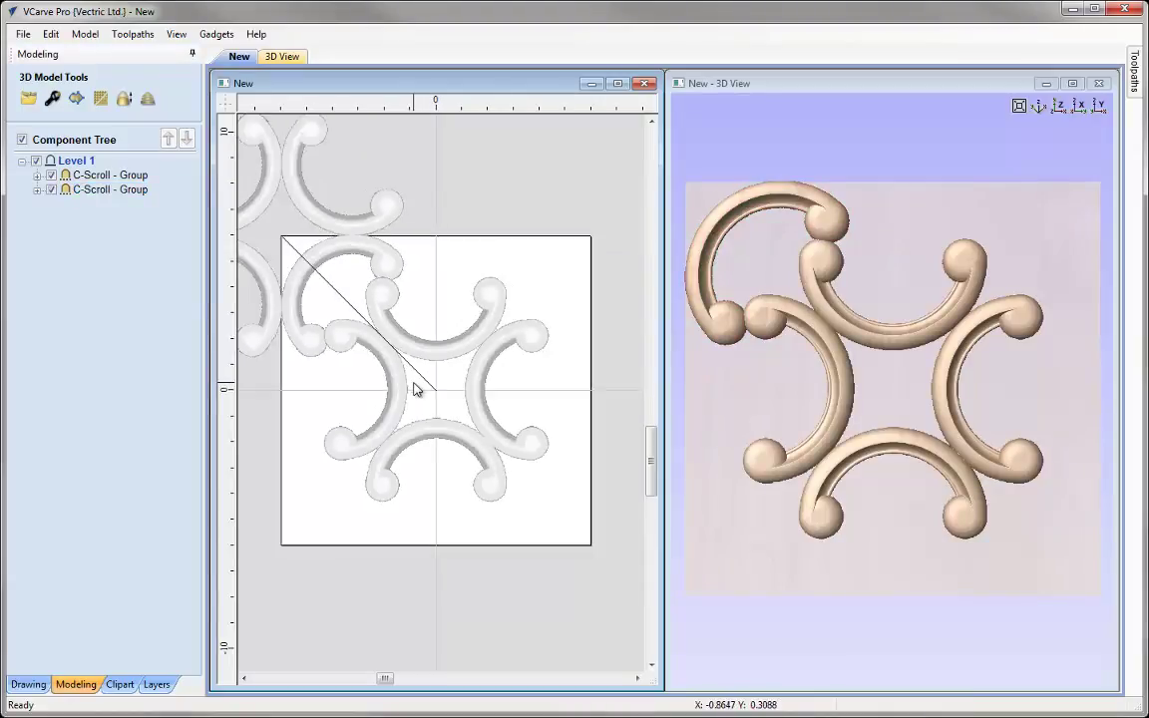
scroll(417, 389, "down", 2)
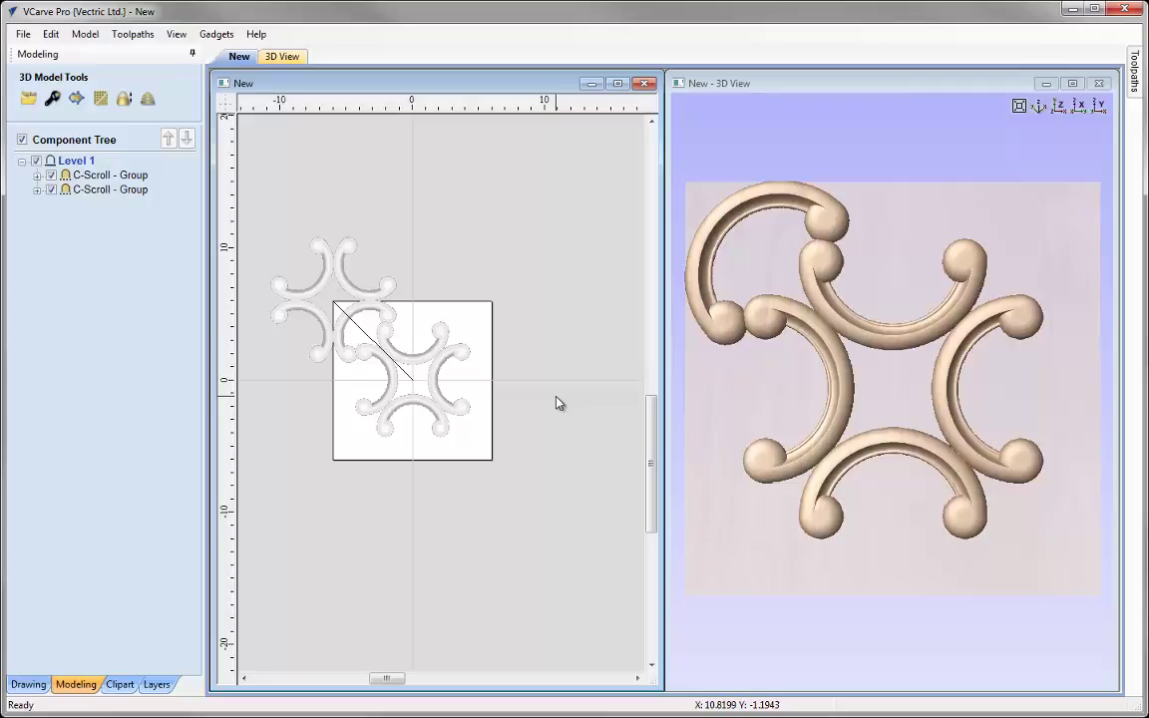
left_click(353, 299)
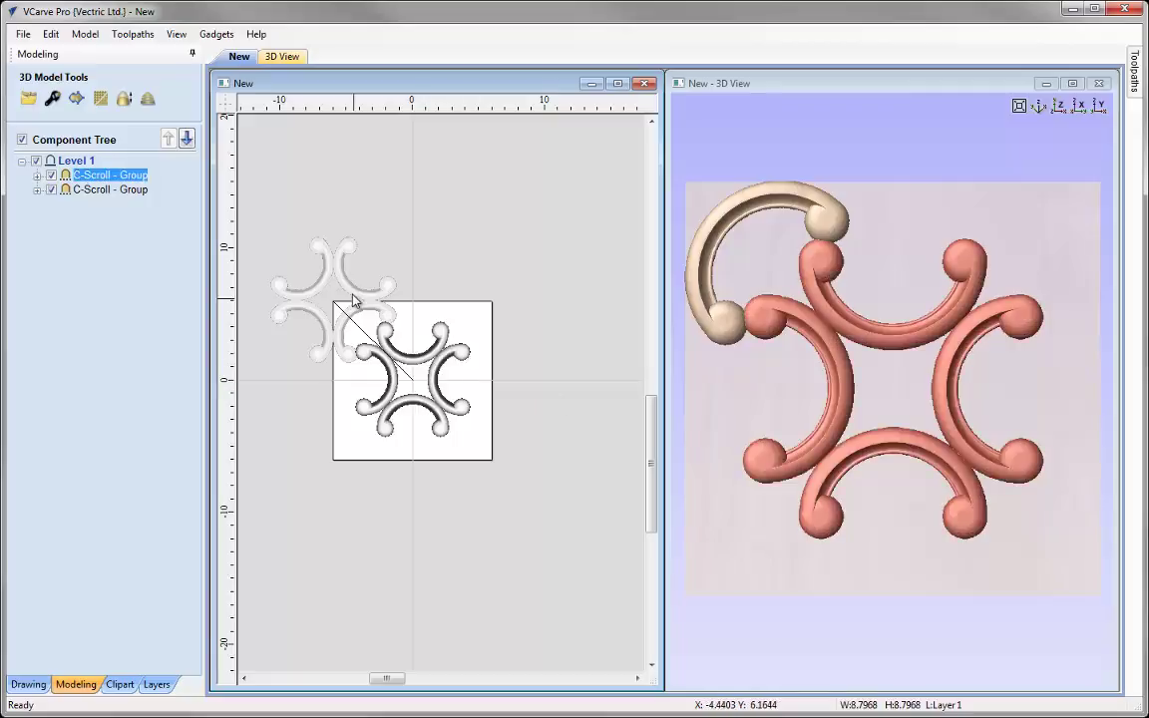
left_click(353, 299, "shift")
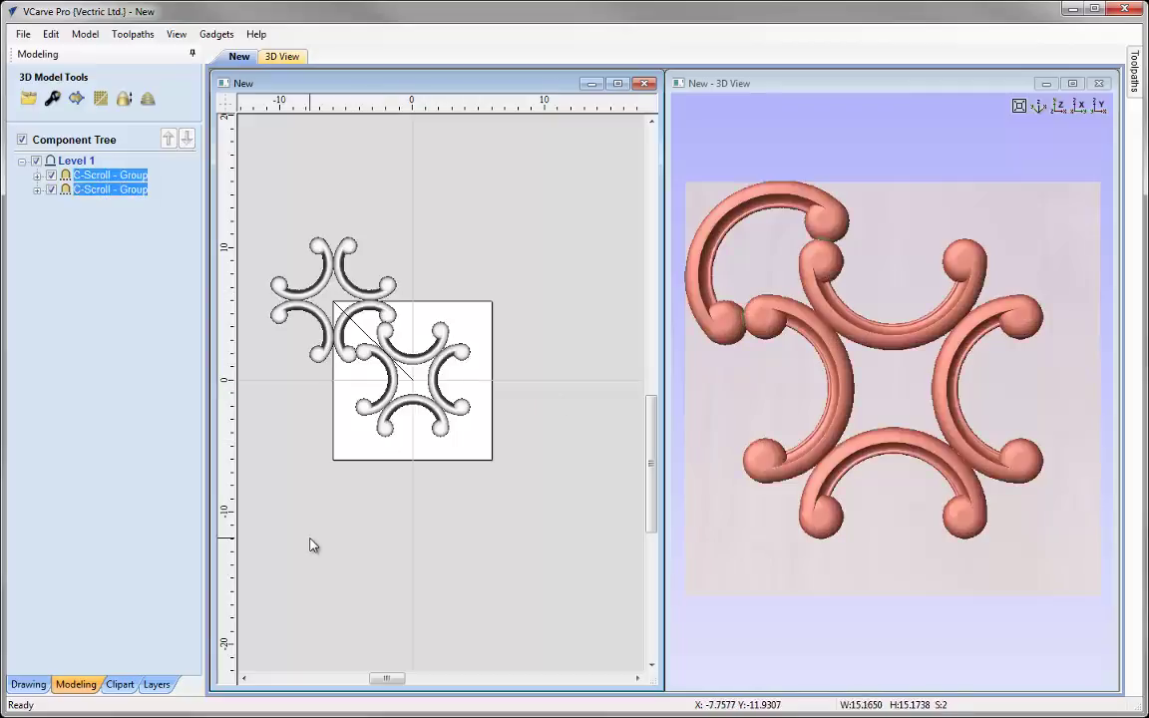
left_click(28, 684)
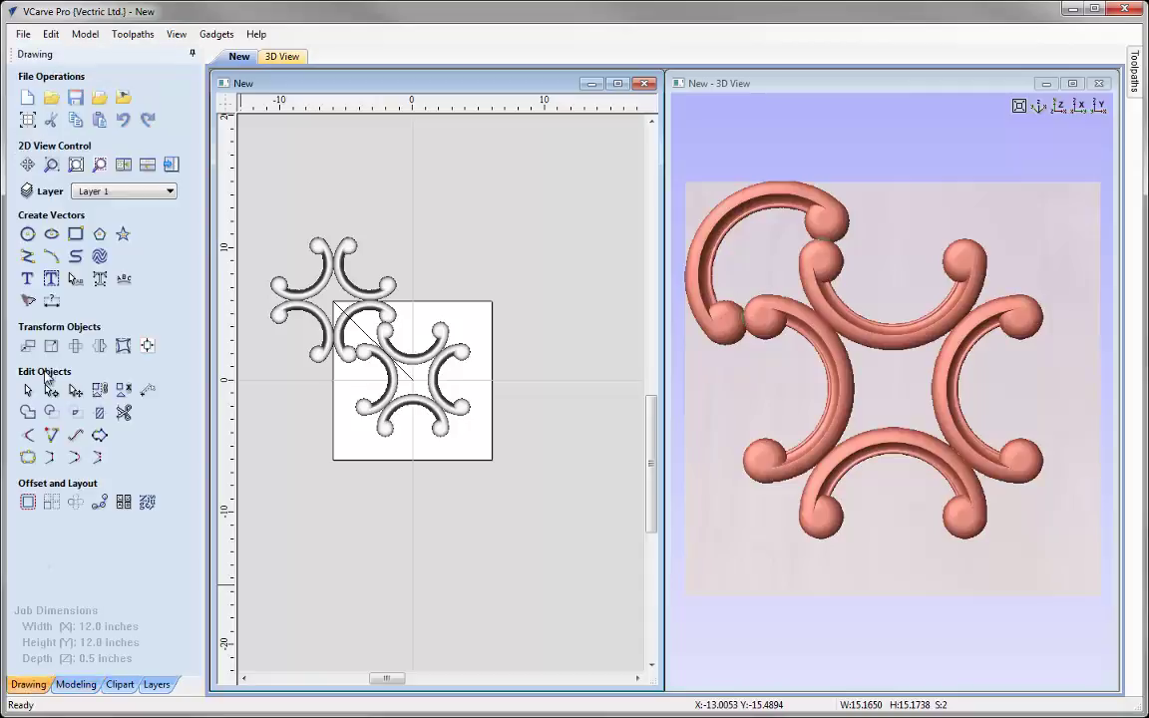
left_click(51, 502)
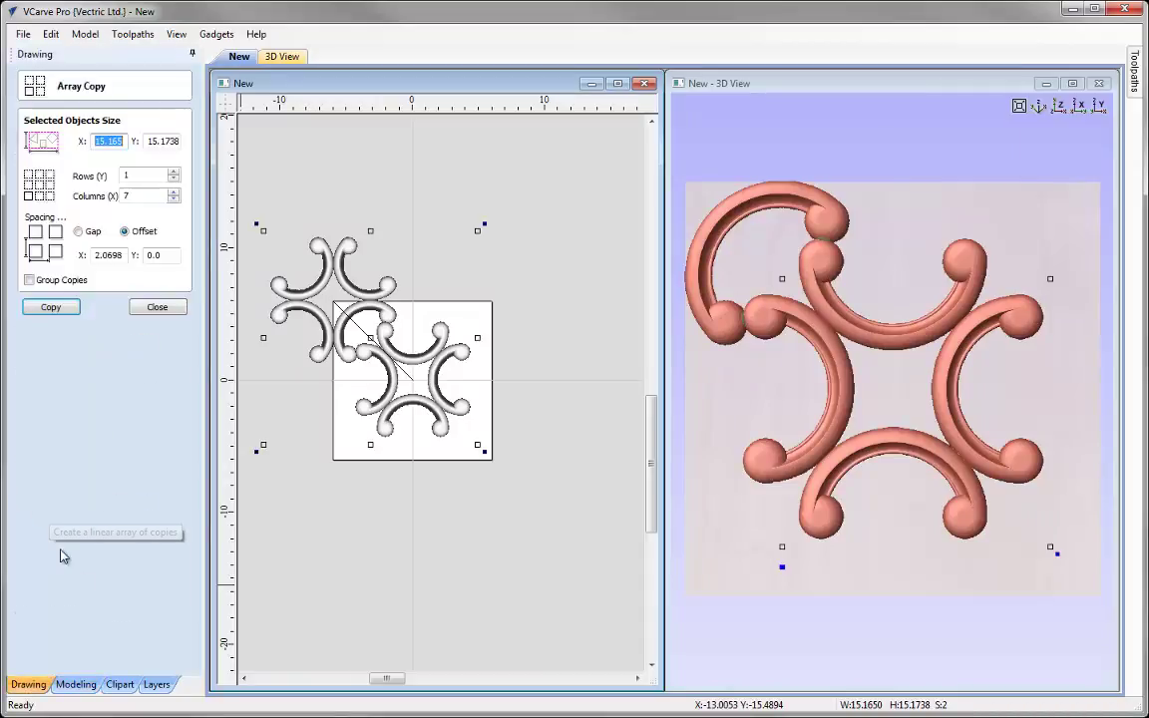
double_click(129, 175)
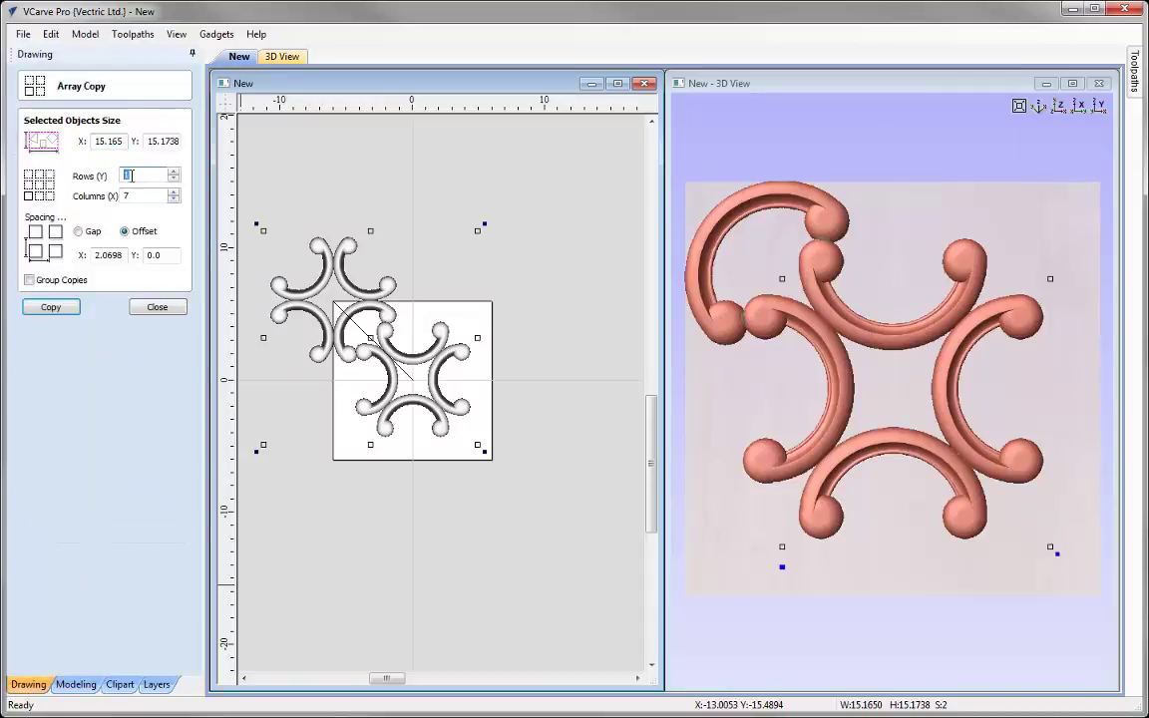
type("3")
key("Tab")
type("3")
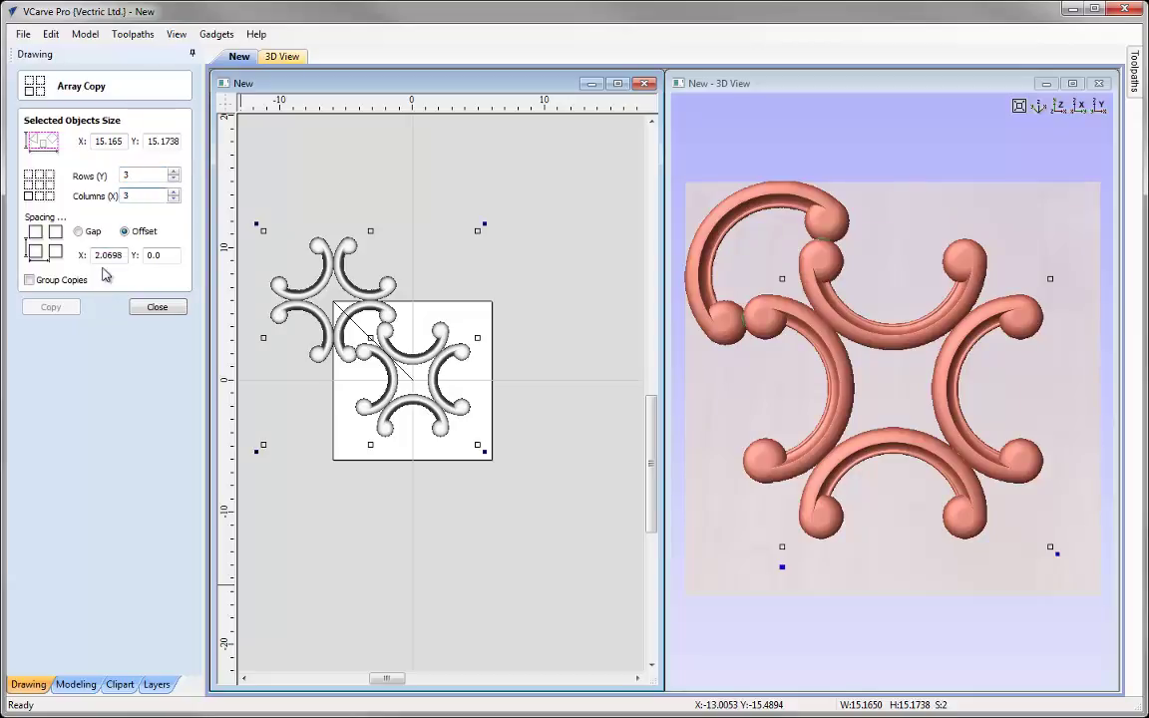
Set the array's offset spacing to 12 inches in X and Y and create the copies.
left_click_drag(124, 256, 84, 255)
type("12")
key("Tab")
type("12")
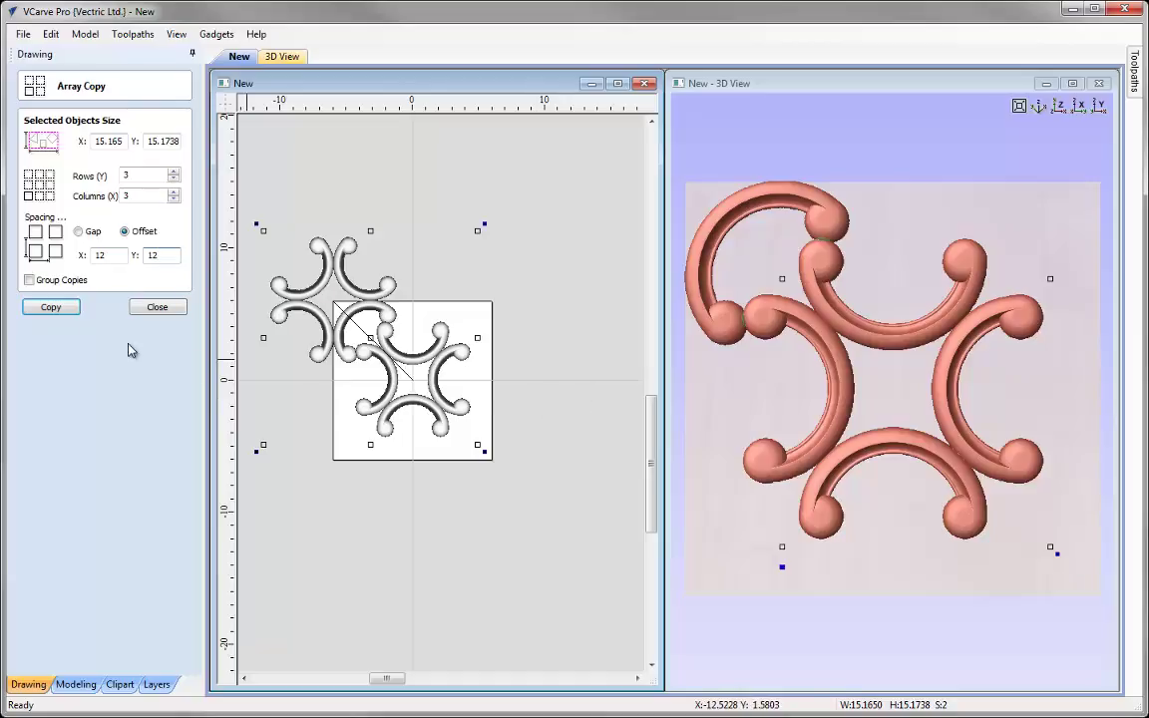
left_click(55, 308)
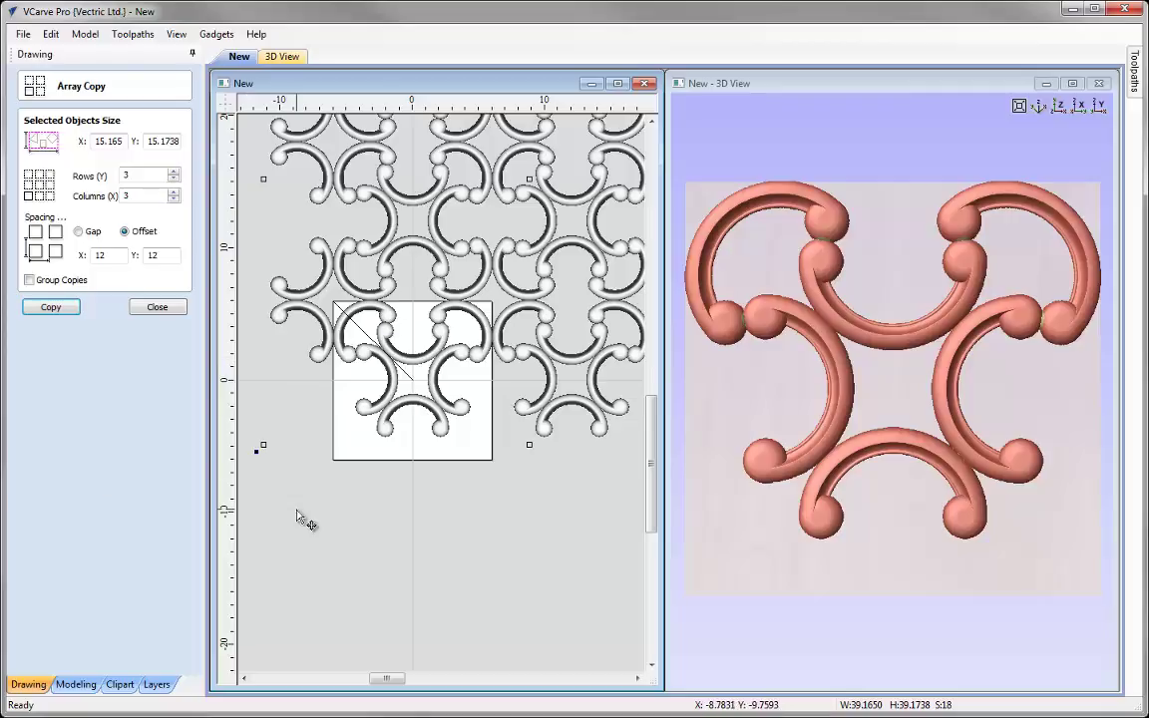
left_click(157, 307)
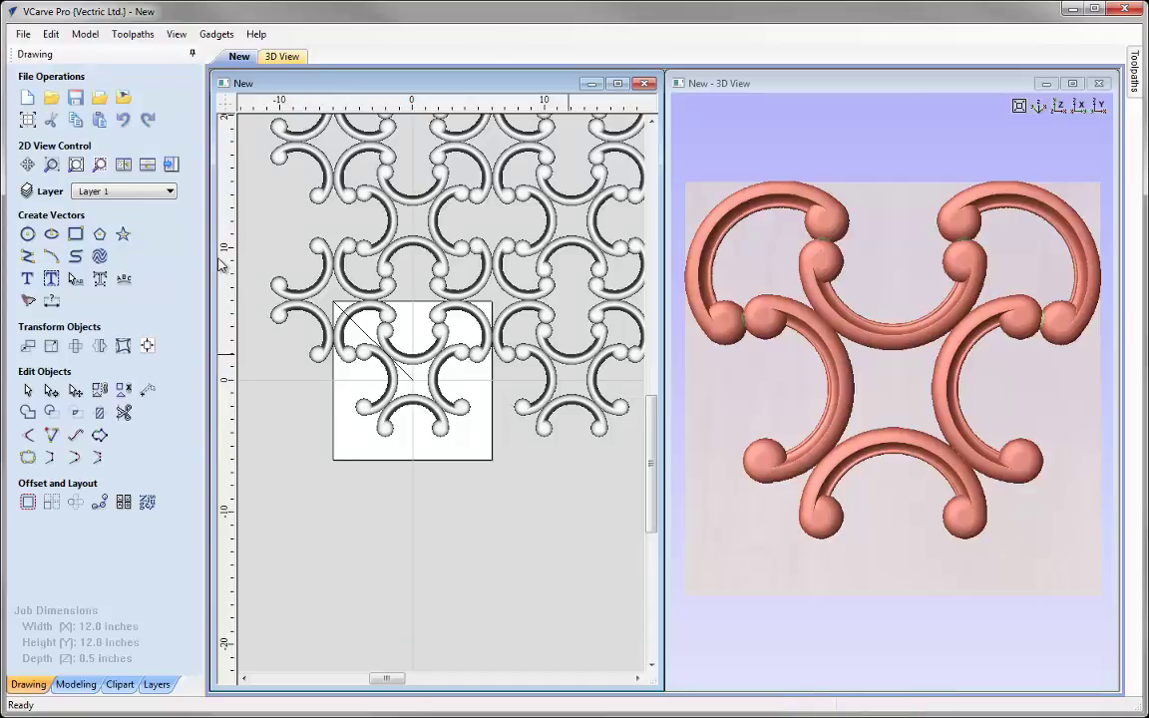
Delete the five surplus rotated C-Scroll groups along the pattern's outer left column and uppermost row.
key("F3")
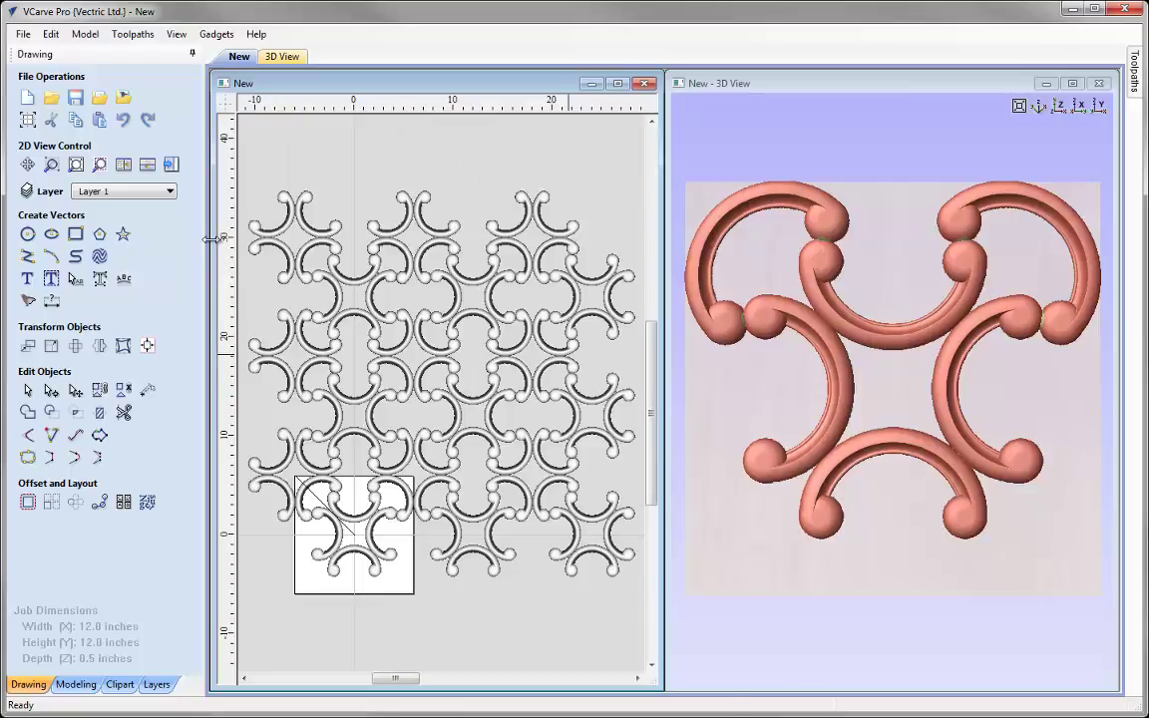
left_click(274, 457)
left_click(282, 441)
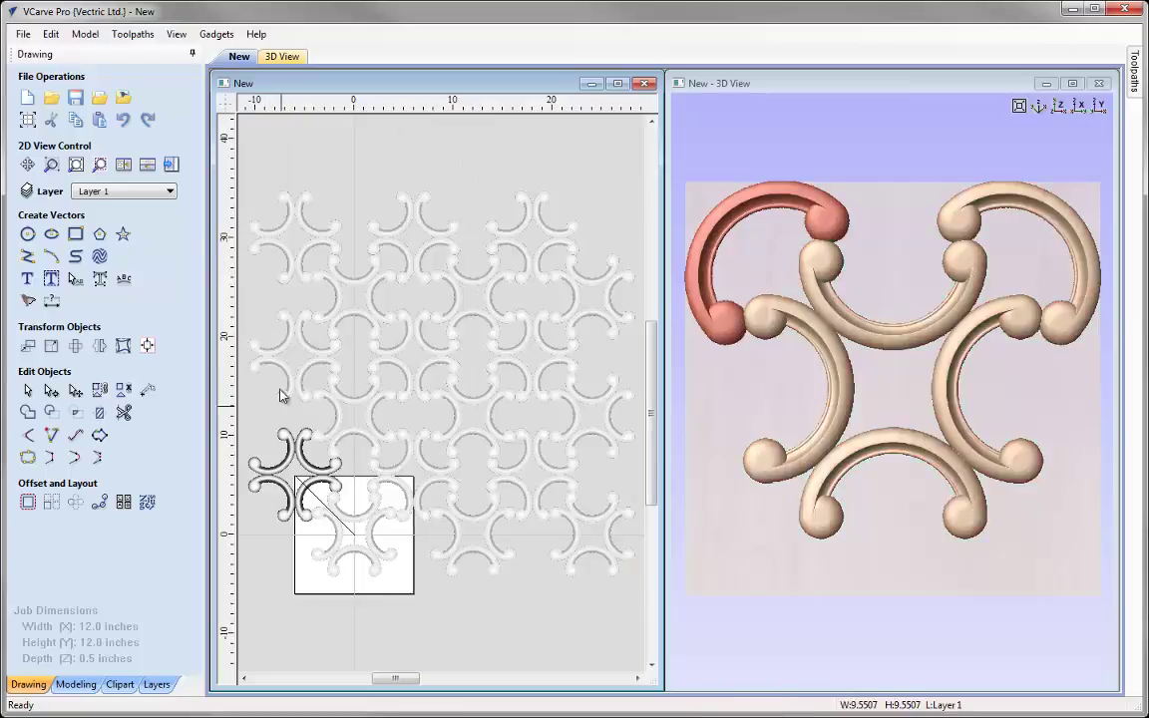
left_click(277, 365, "shift")
left_click(269, 249, "shift")
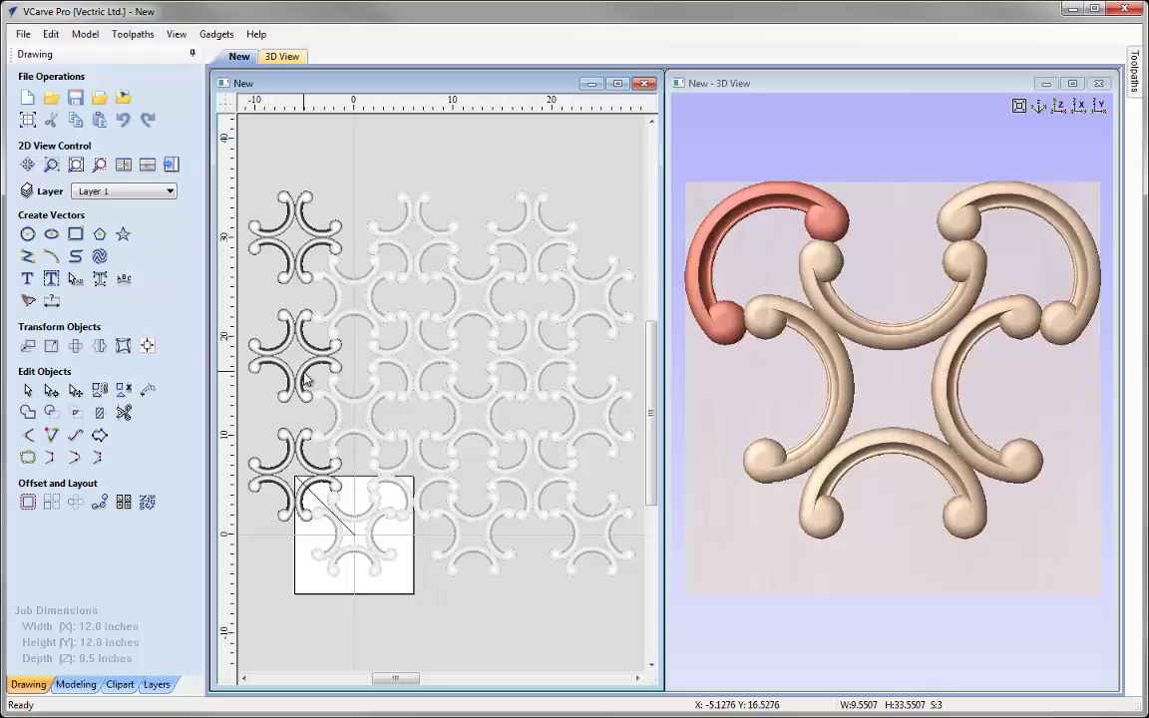
left_click(397, 236, "shift")
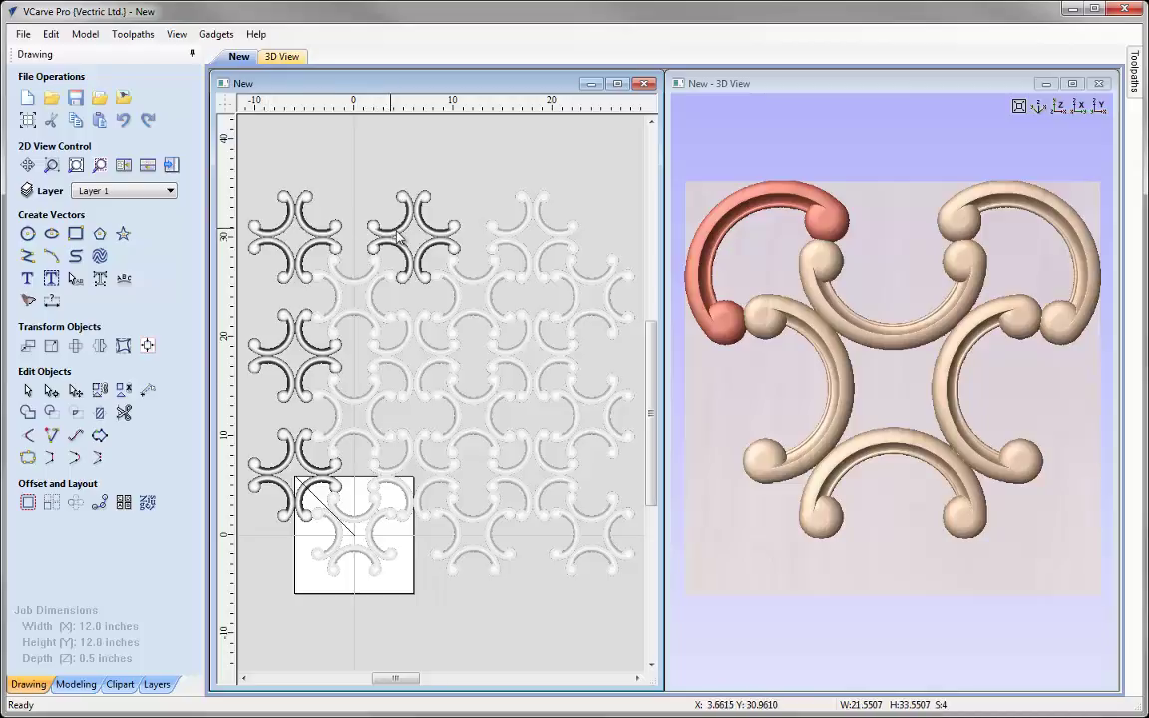
left_click(527, 235, "shift")
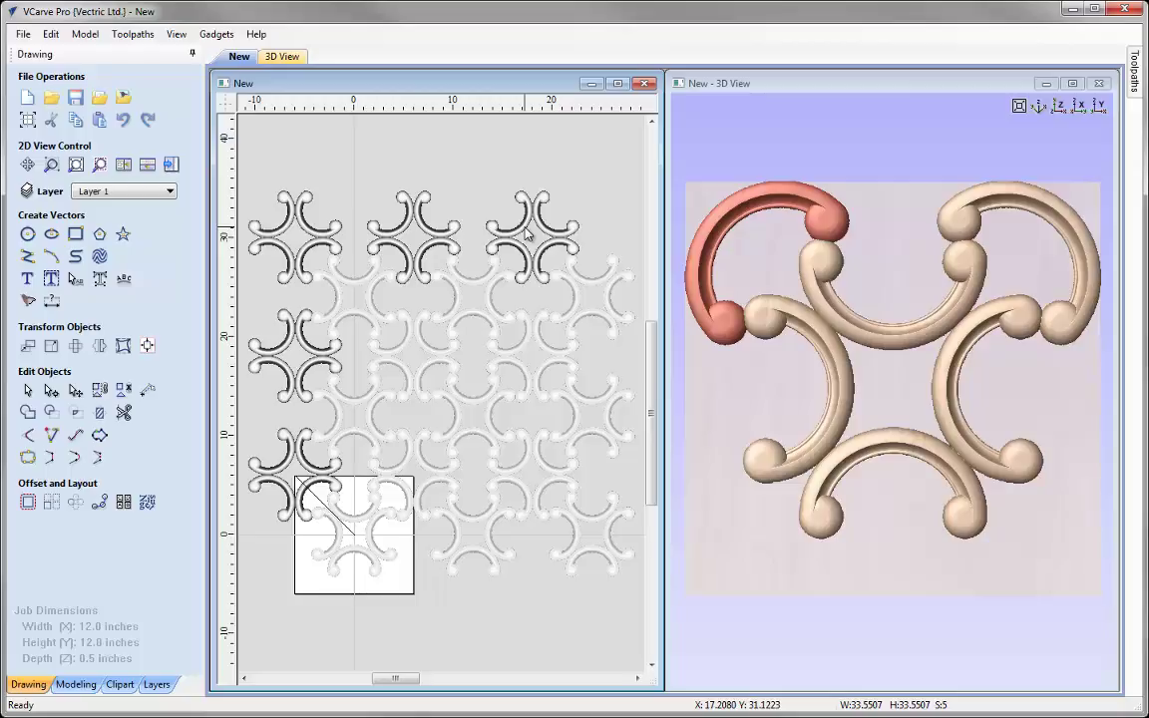
key("Delete")
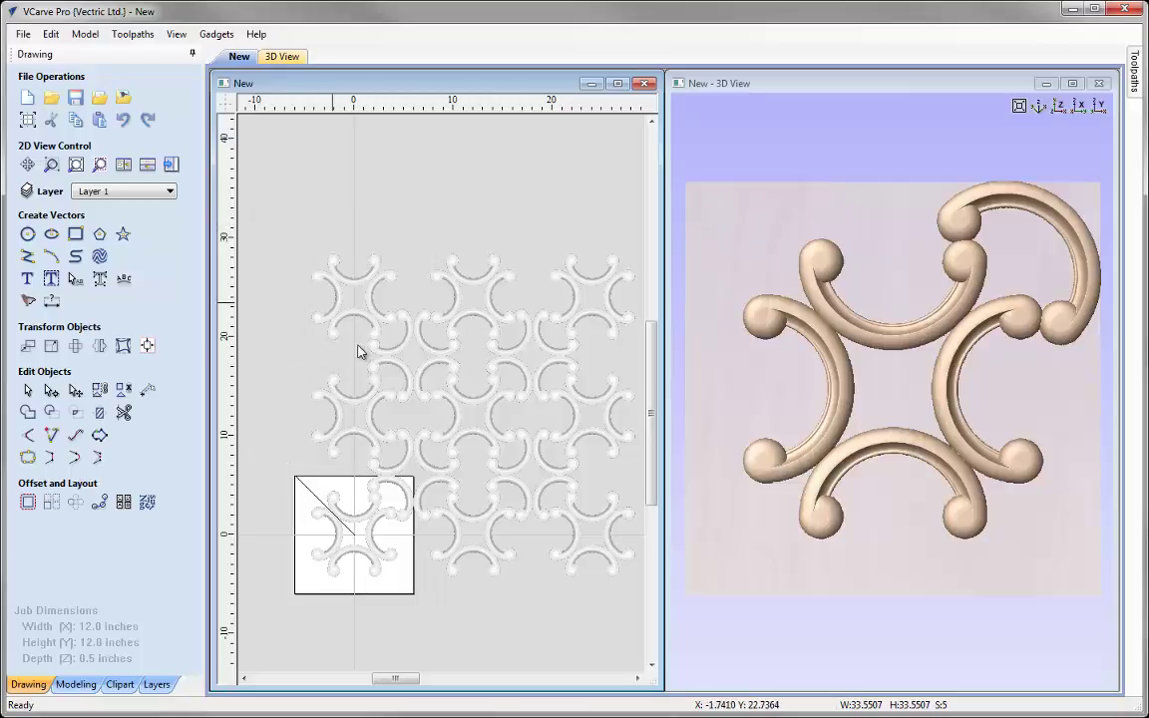
Select all remaining C-Scroll groups and resize them together to 12 inches wide with X and Y linked.
key("ctrl+a")
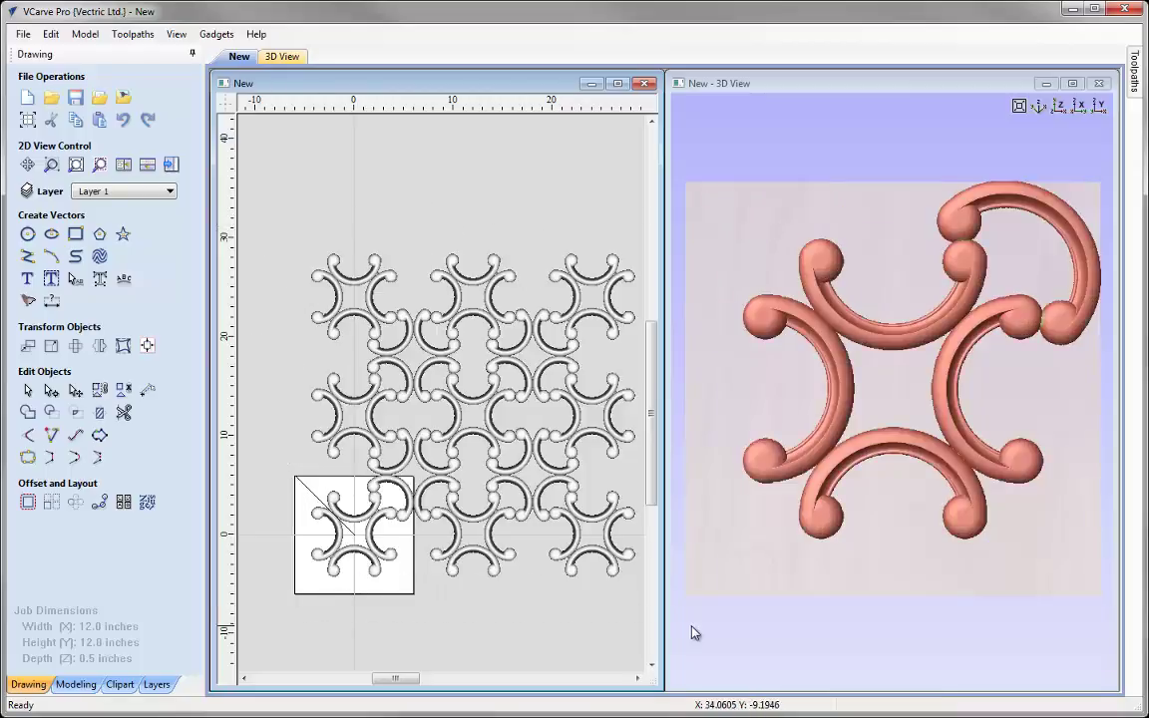
left_click(50, 347)
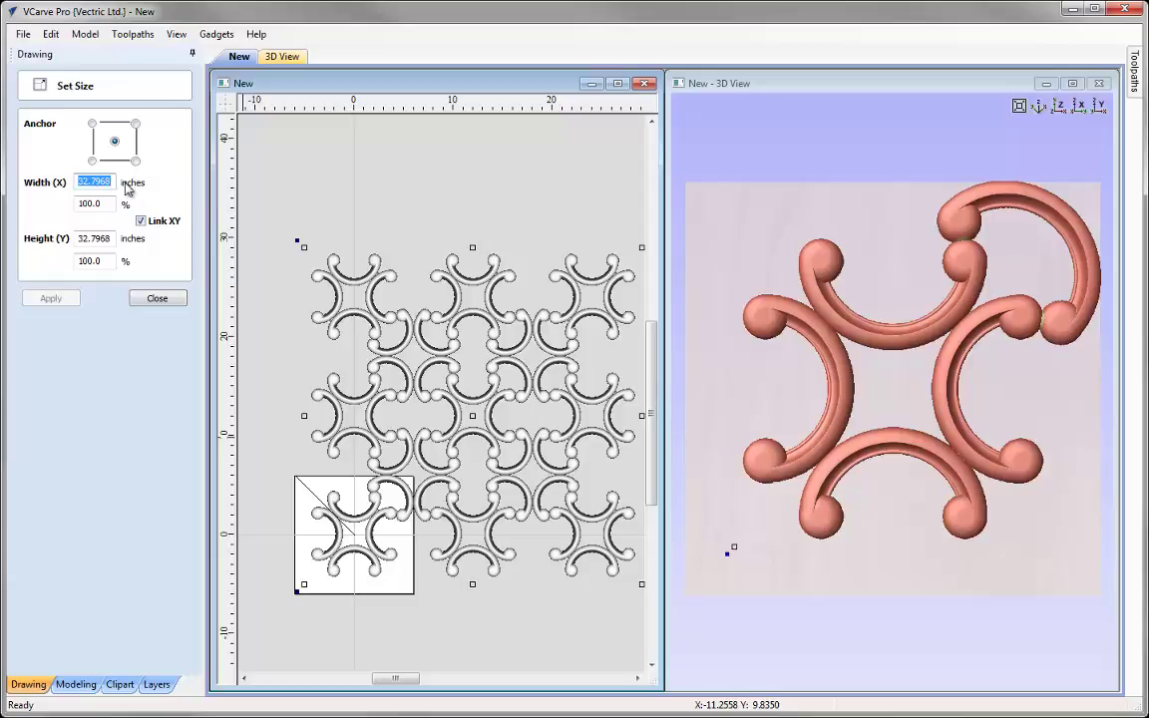
type("12")
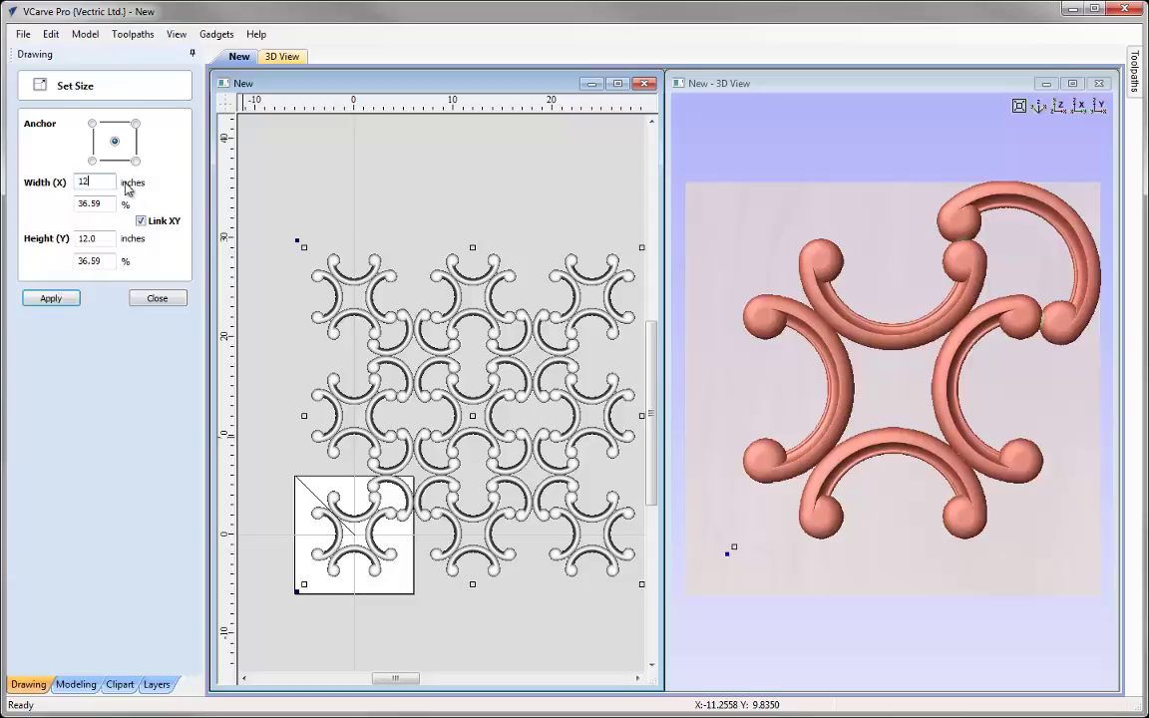
left_click(74, 307)
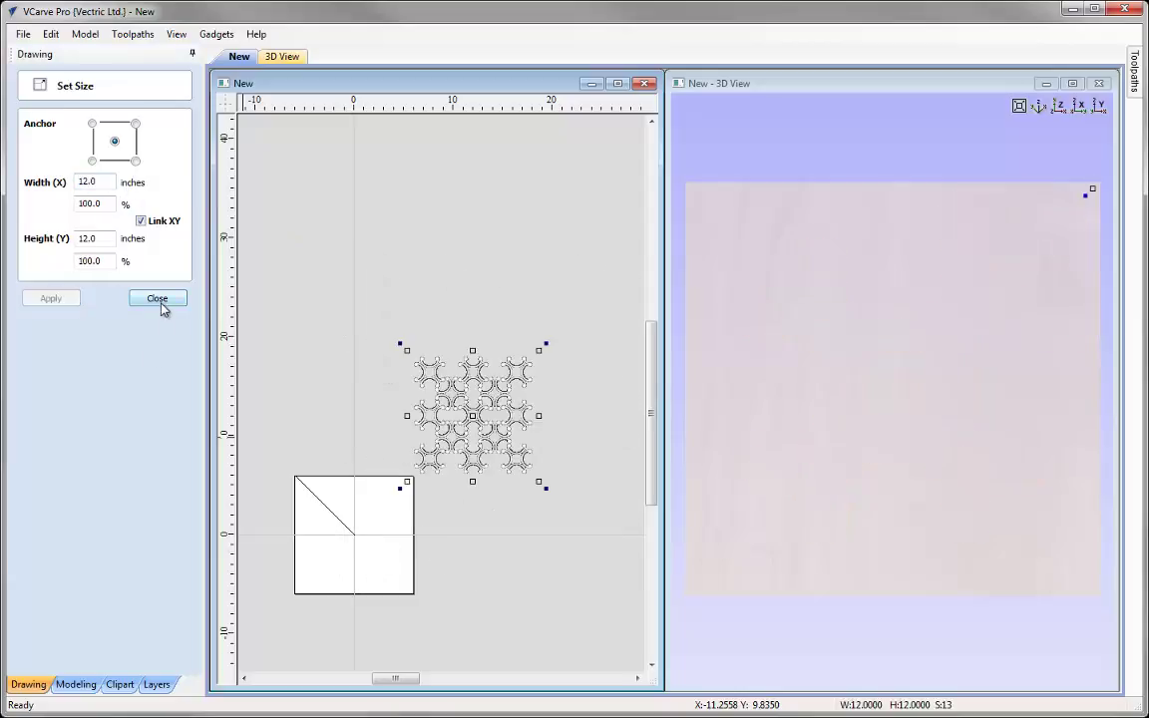
left_click(157, 301)
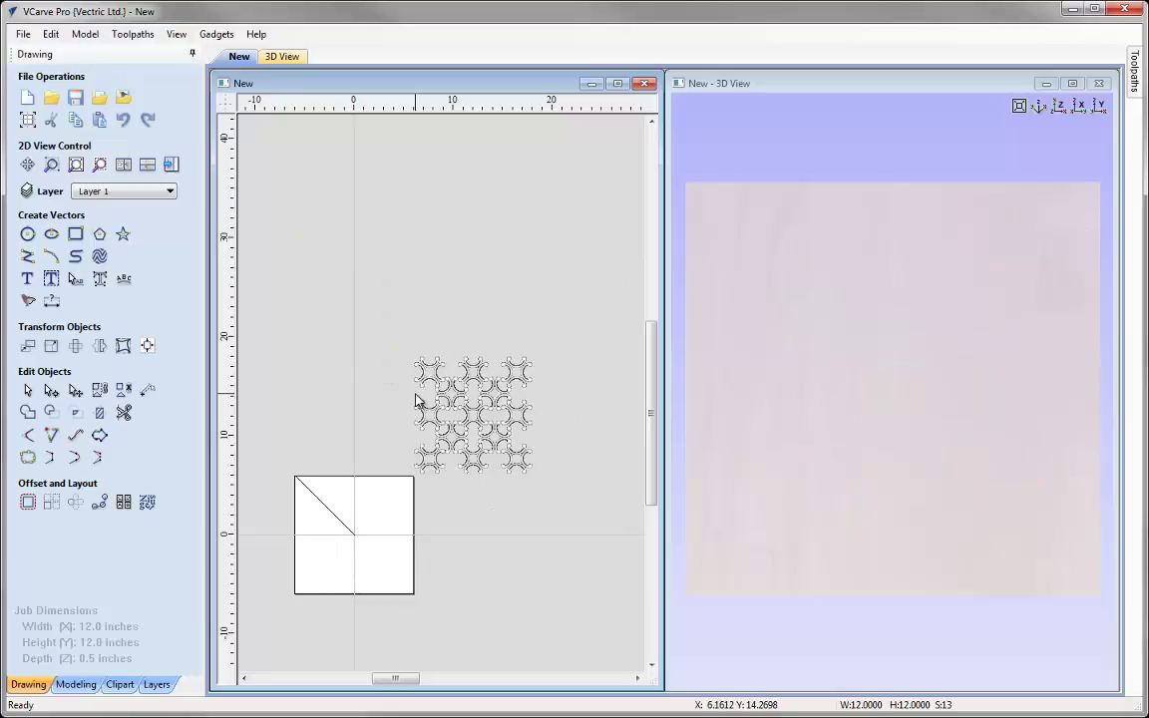
Centre the resized scroll pattern in the job and clear the selection.
key("F9")
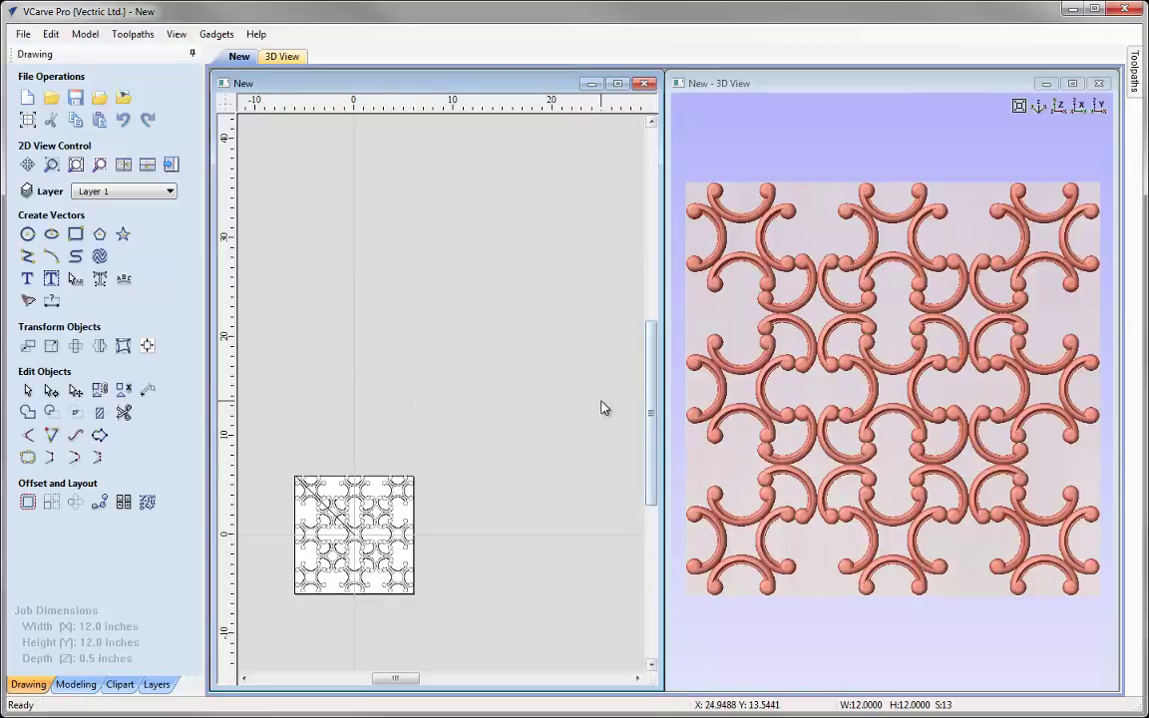
left_click(601, 407)
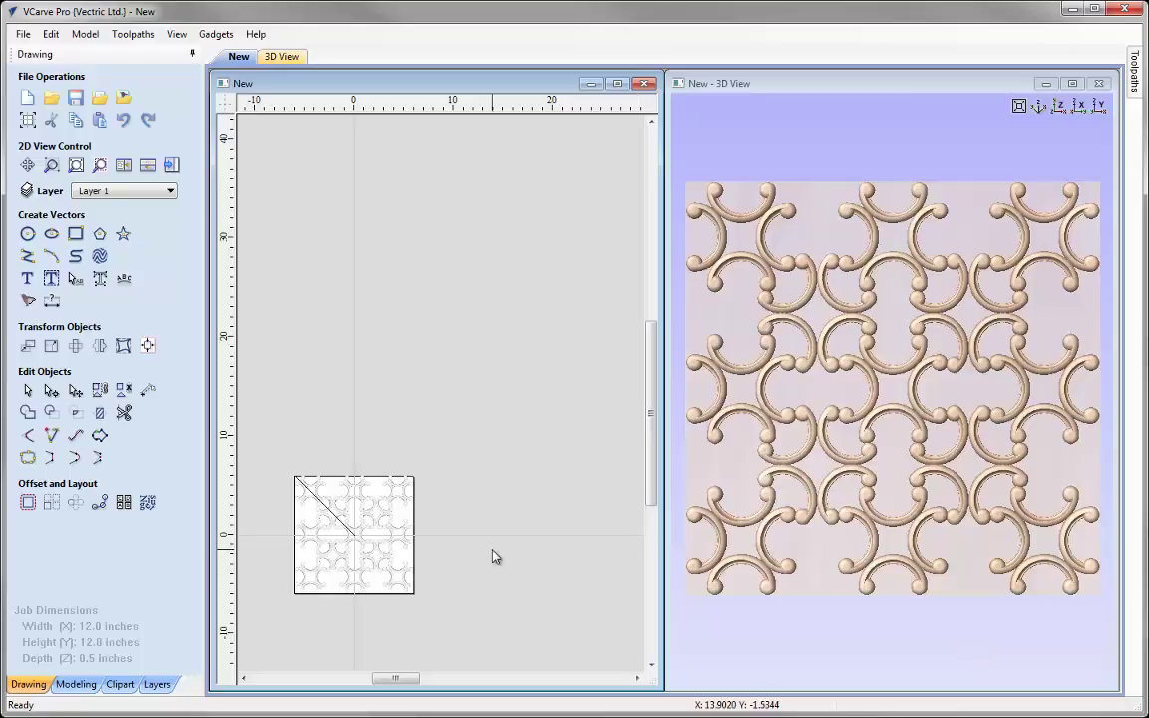
key("F3")
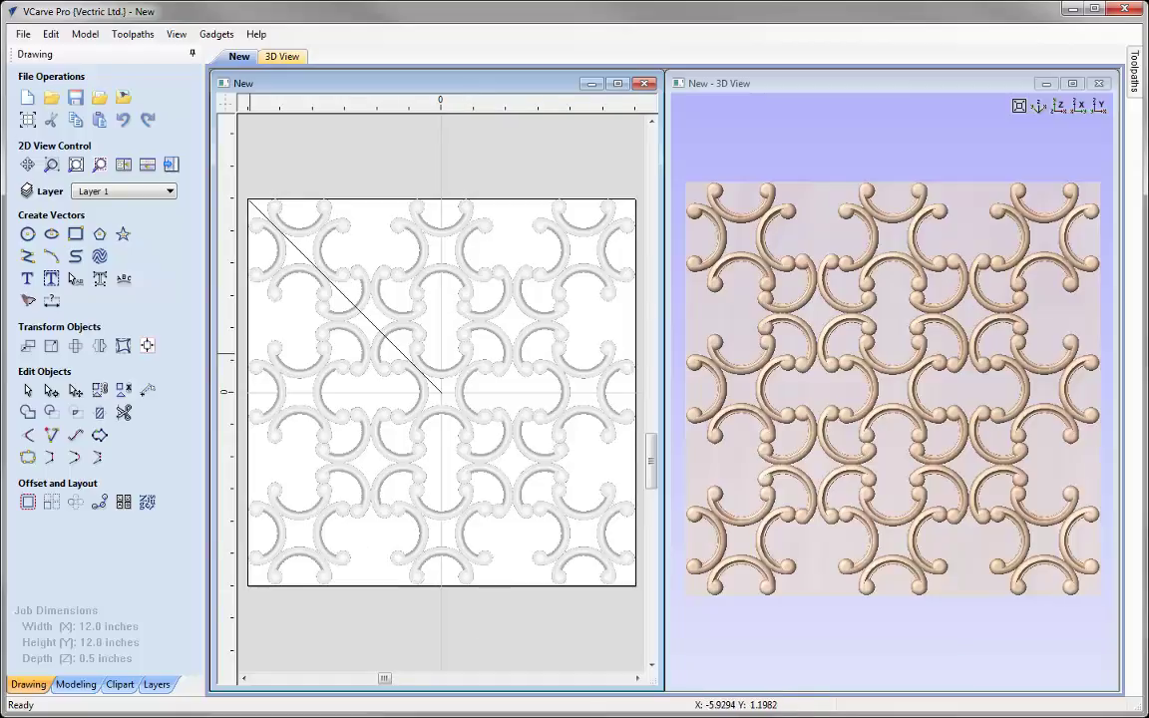
Save the job as a VCarve file named Tile_Symmetry in the Flourish_Assembly_FILES folder.
left_click(16, 36)
left_click(50, 118)
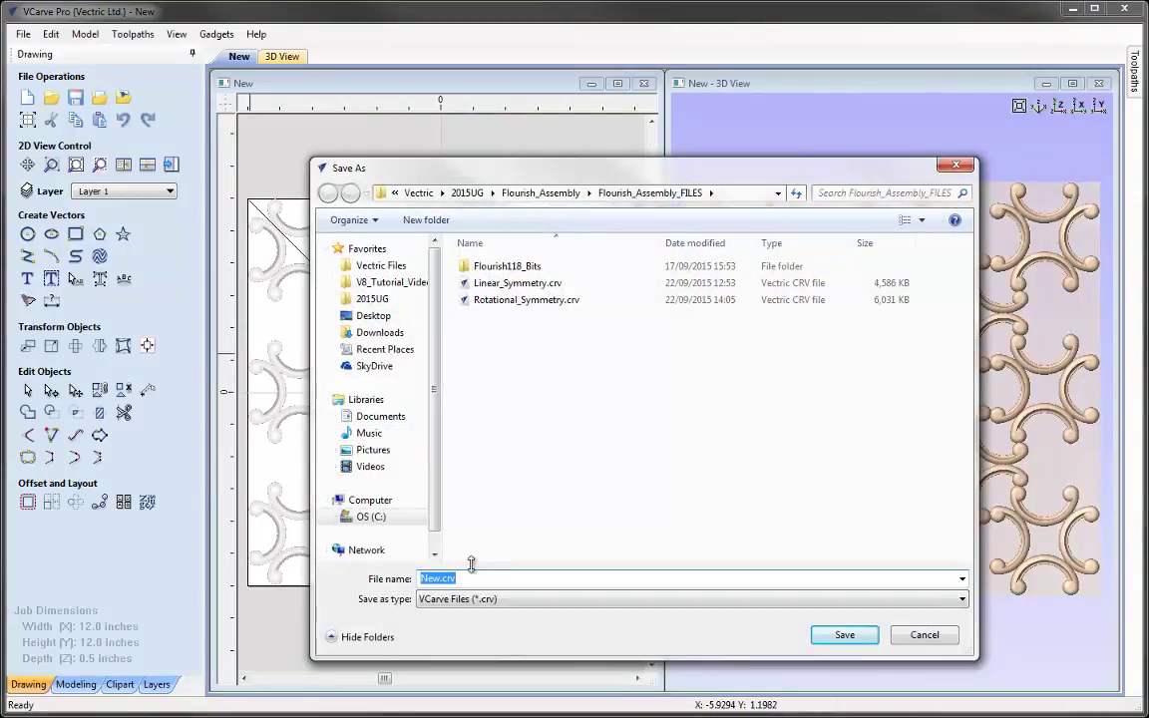
type("Tile")
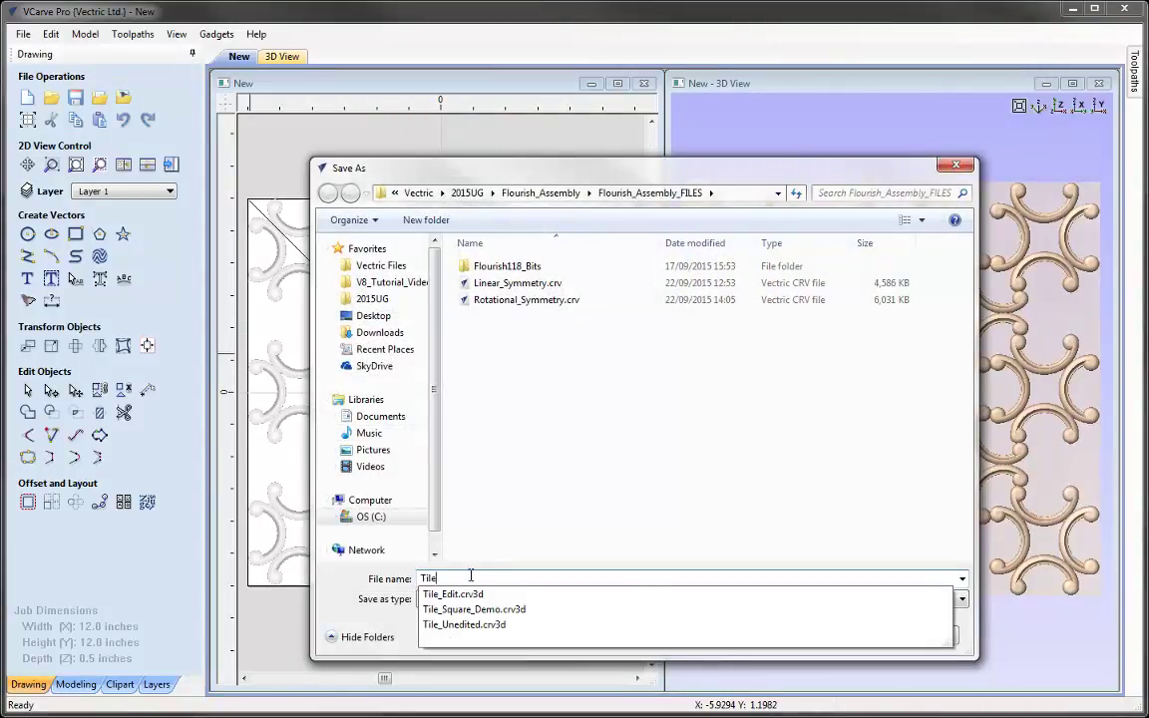
type("_Symm")
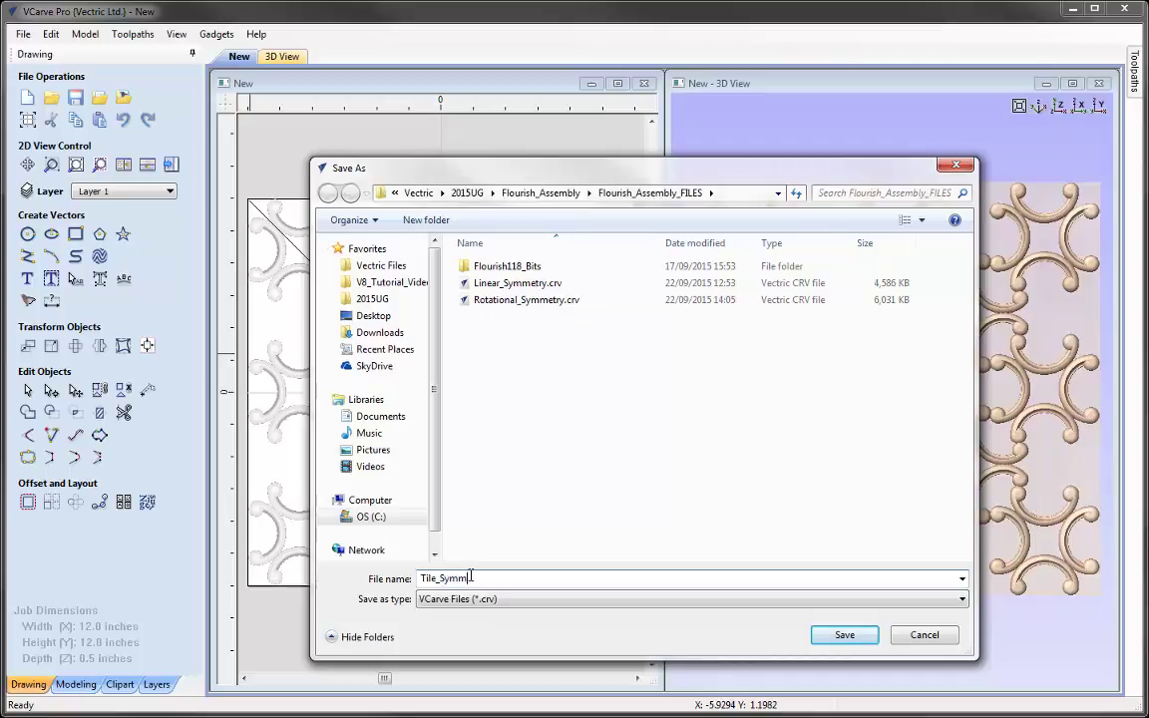
type("etry")
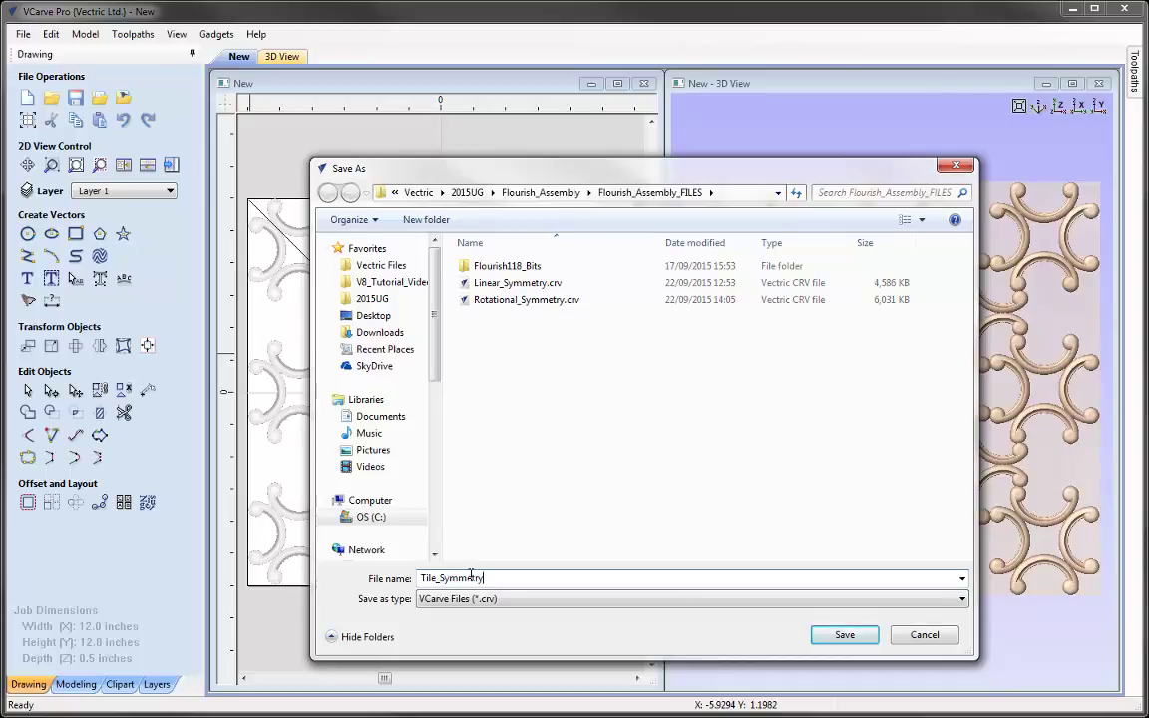
left_click(843, 635)
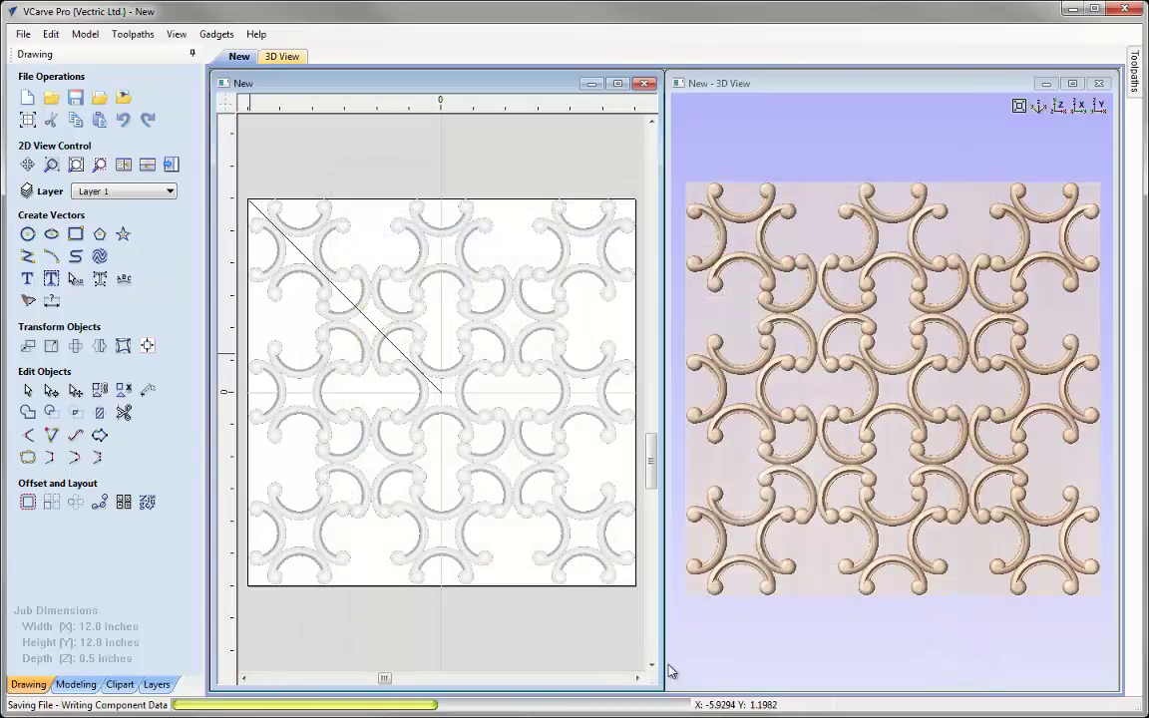